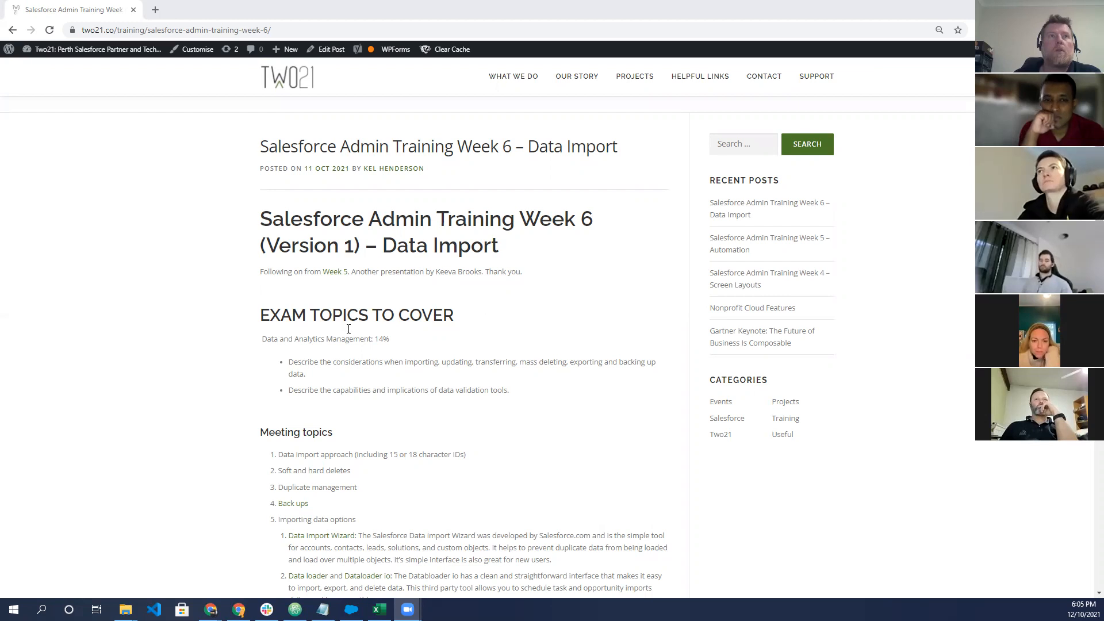
- Read the Week 6 training page's exam topics, meeting topics and the Data Import Wizard versus Data Loader comparison table
scroll(240, 347, "down", 1)
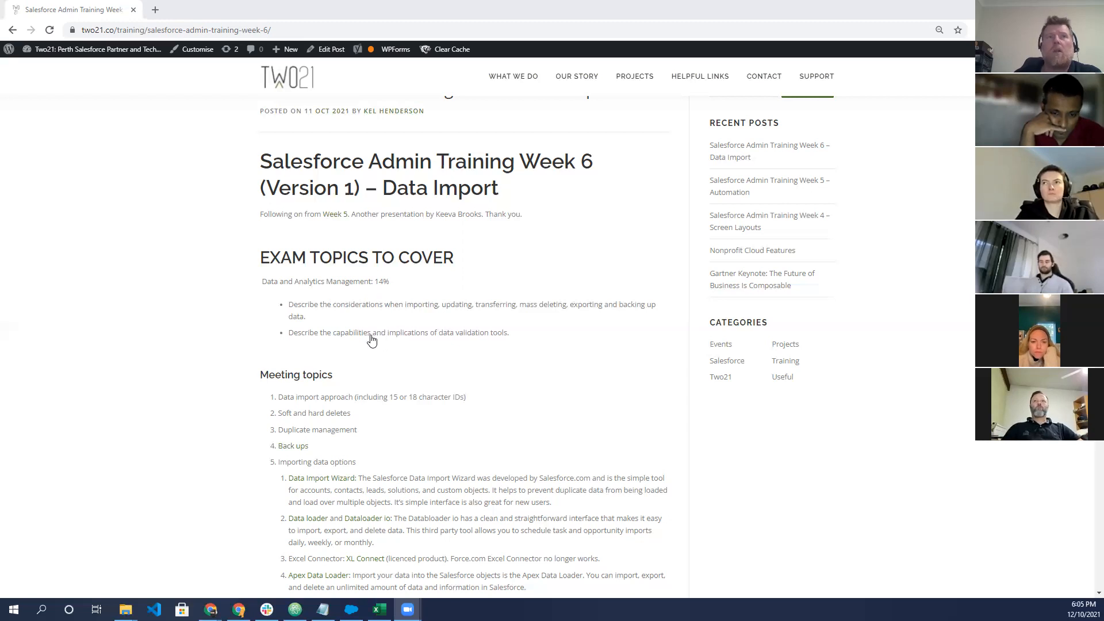
scroll(370, 339, "down", 1)
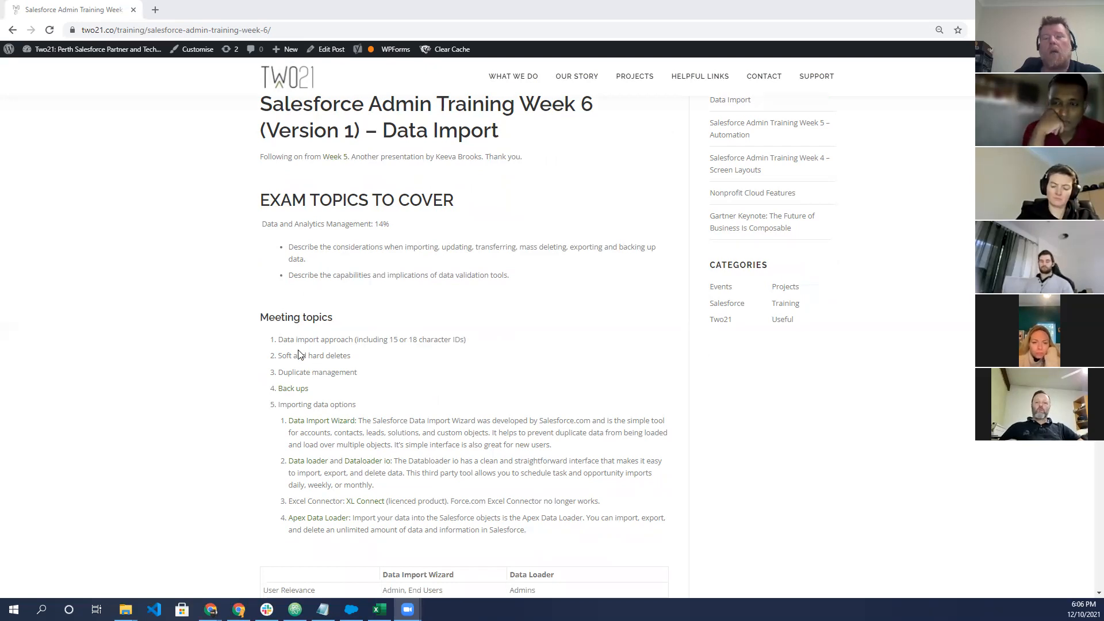
scroll(316, 352, "down", 1)
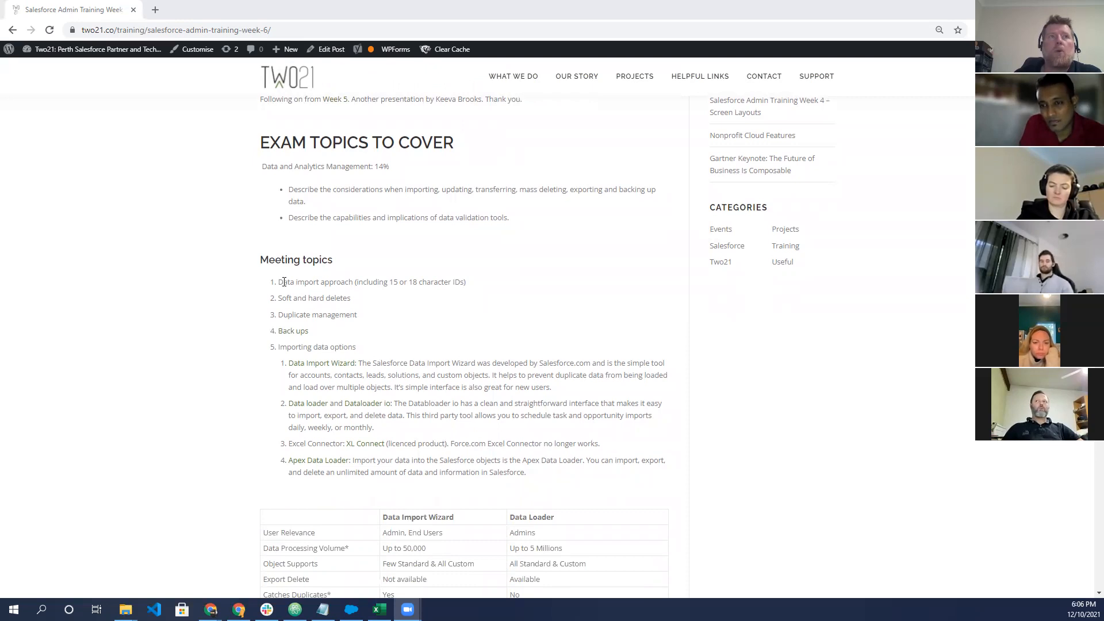
left_click_drag(280, 281, 357, 298)
left_click(377, 302)
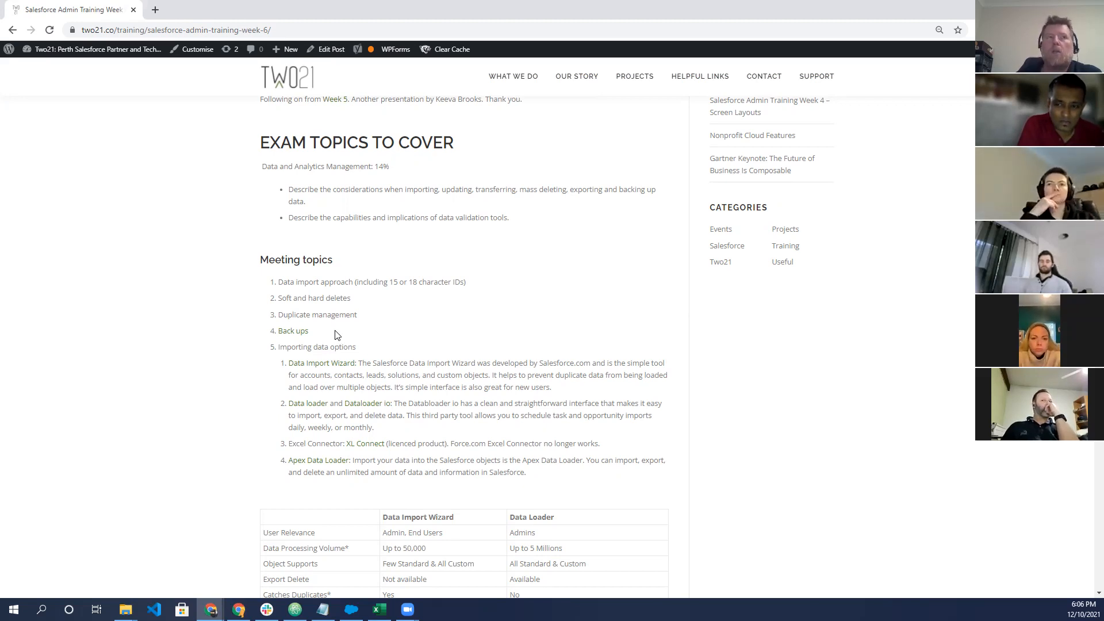
scroll(435, 303, "down", 1)
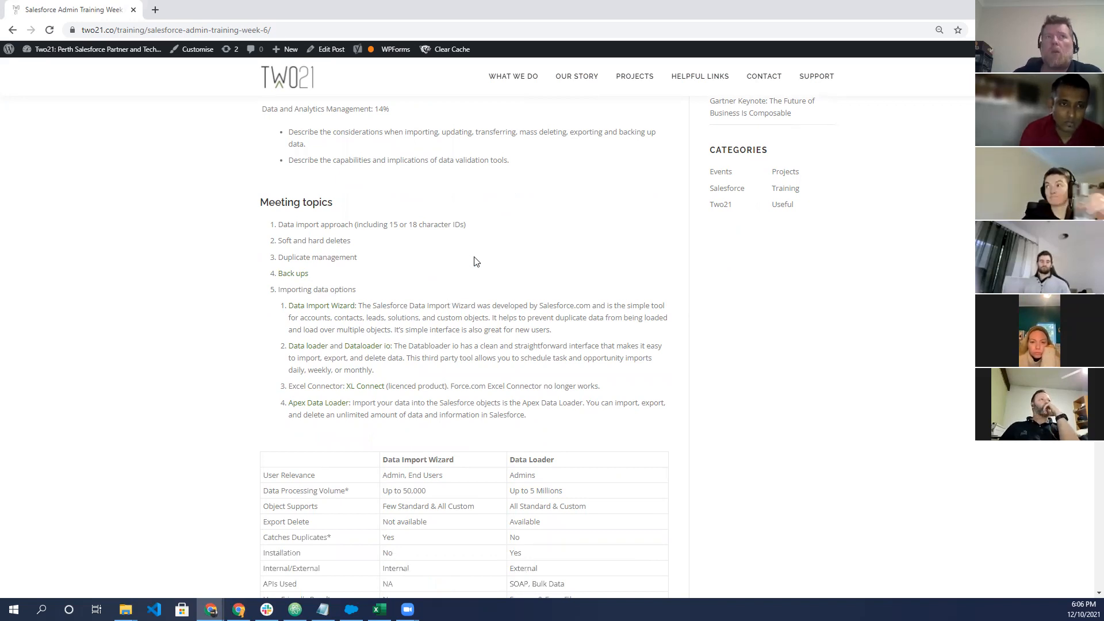
scroll(475, 261, "down", 2)
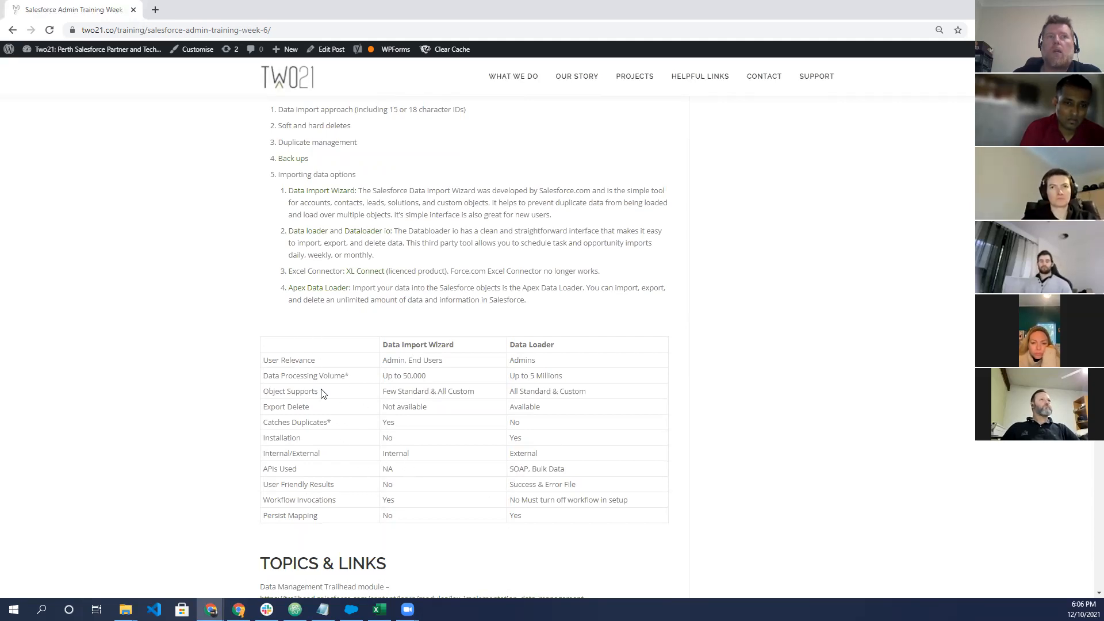
left_click_drag(349, 374, 346, 375)
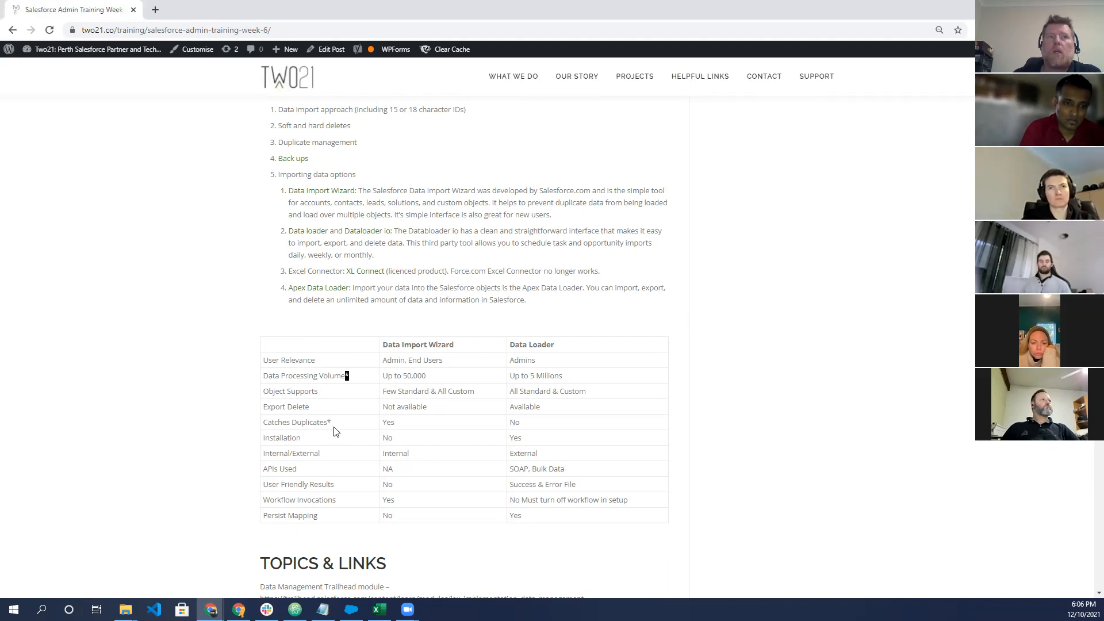
left_click_drag(331, 422, 327, 422)
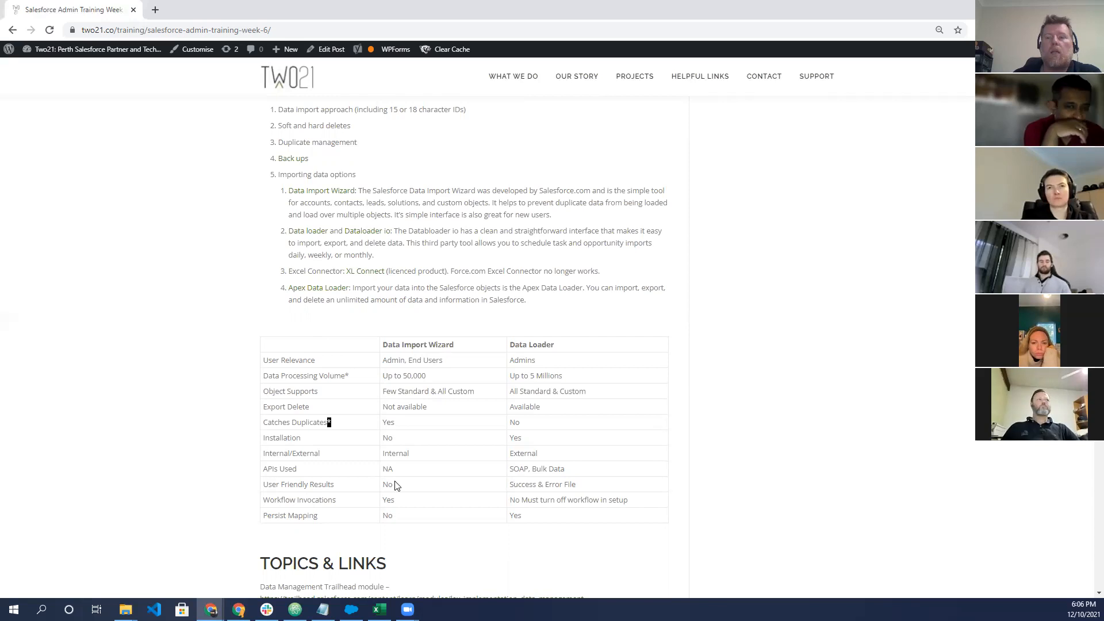
scroll(400, 486, "down", 3)
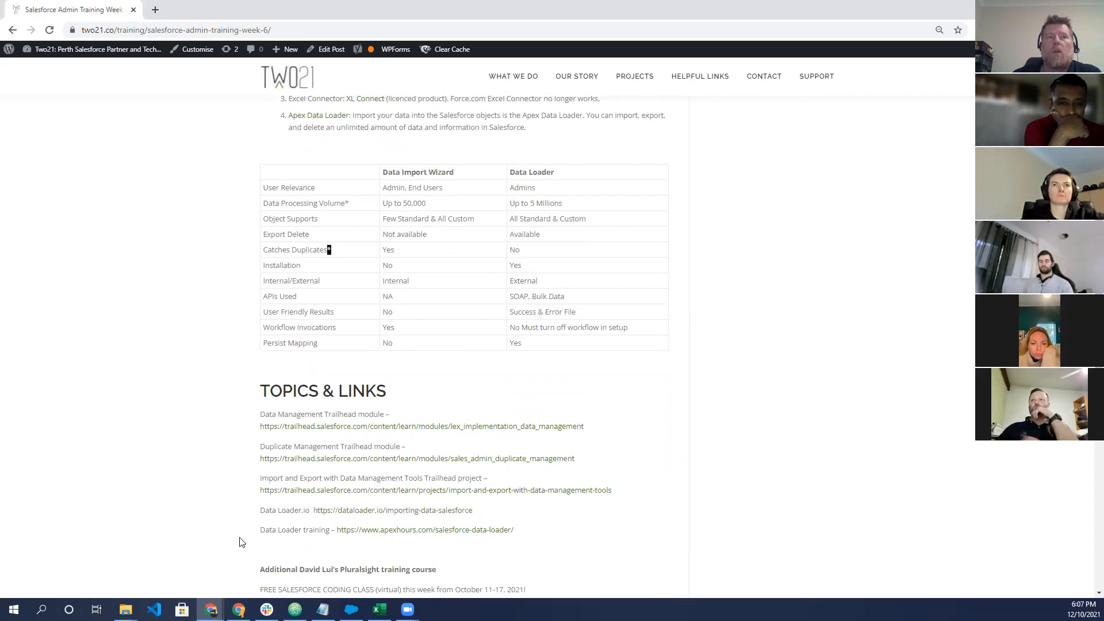
- Review the Topics & Links section and the additional Pluralsight course details, and return to the meeting topics list
scroll(241, 542, "down", 2)
scroll(225, 527, "down", 1)
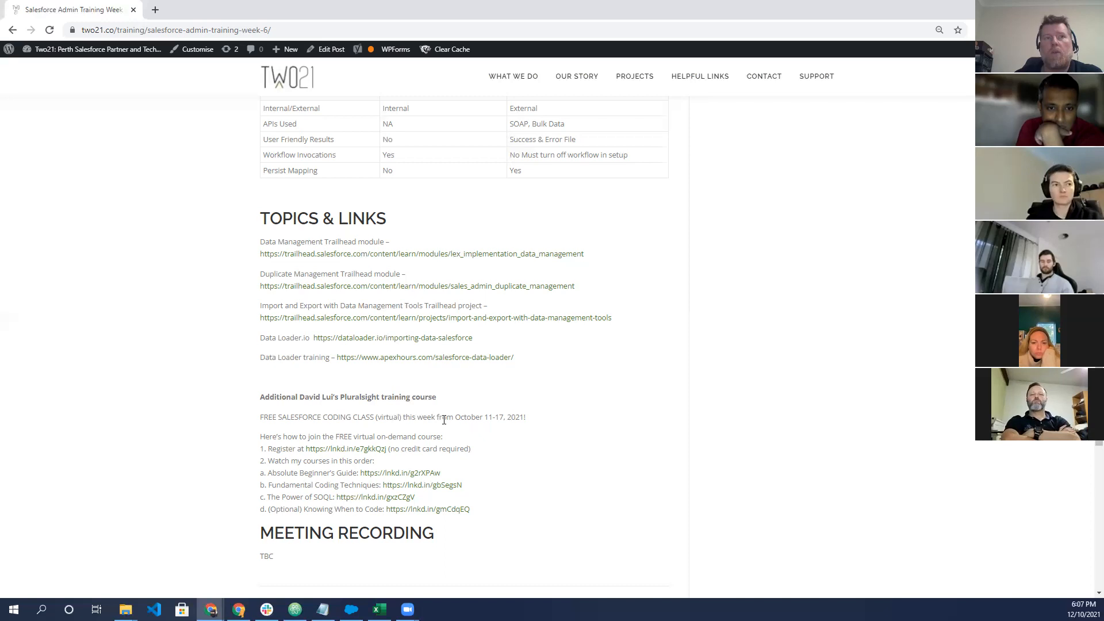
scroll(509, 463, "up", 3)
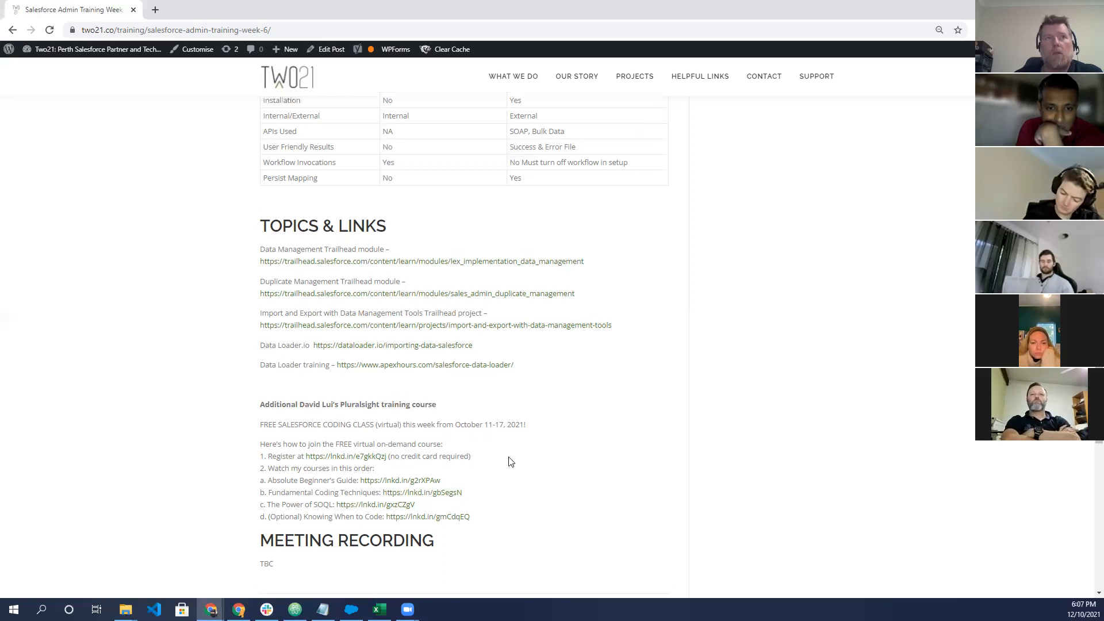
scroll(510, 467, "down", 1)
scroll(443, 328, "up", 3)
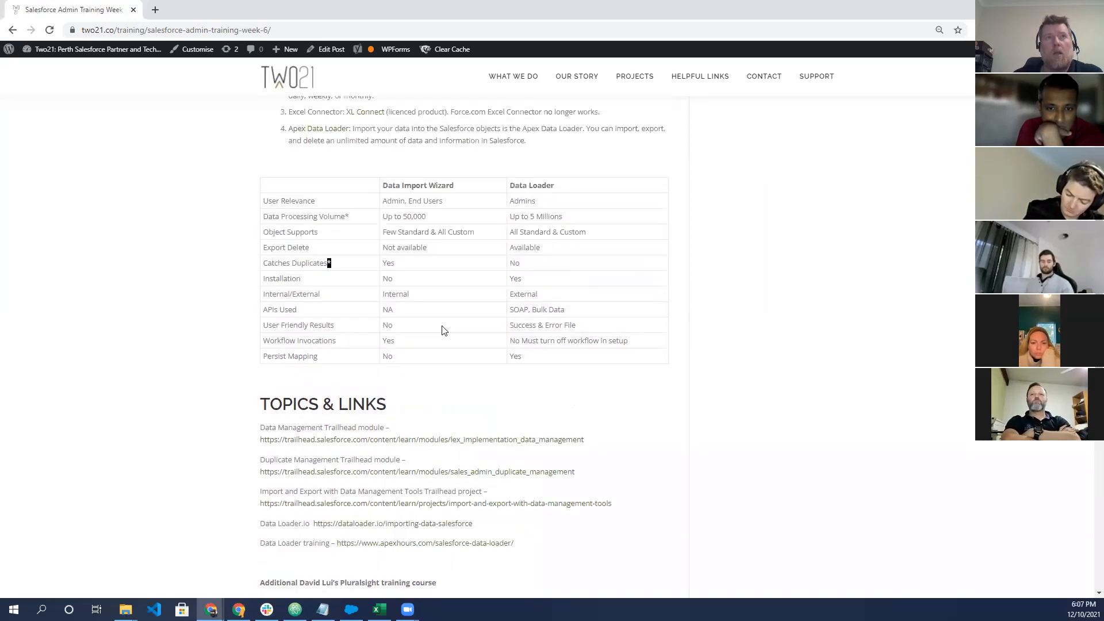
scroll(442, 329, "up", 4)
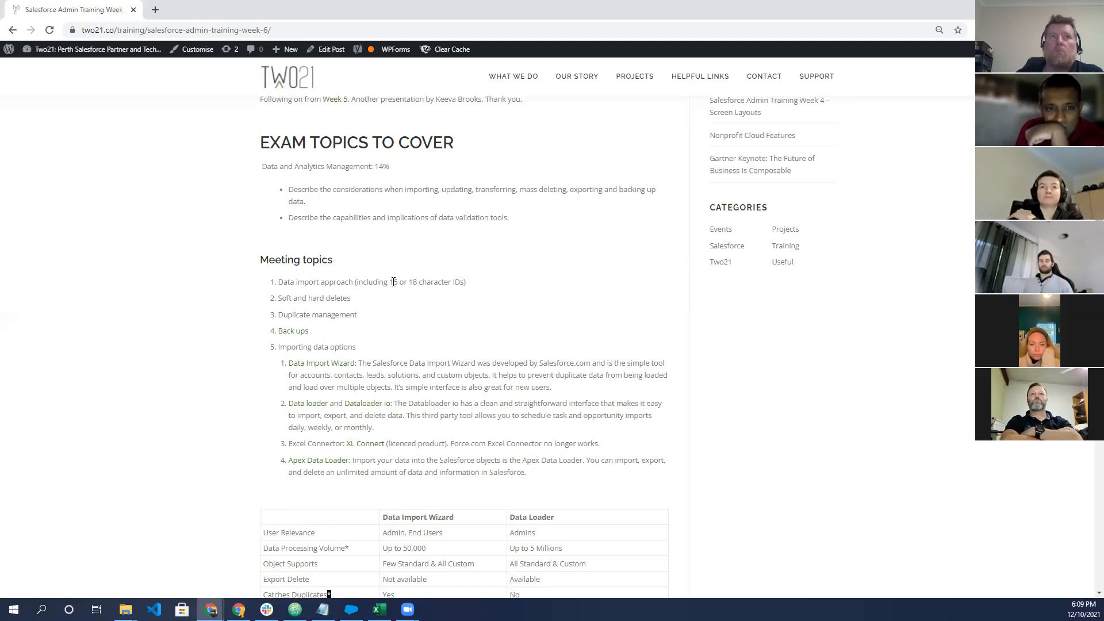
scroll(396, 281, "up", 1)
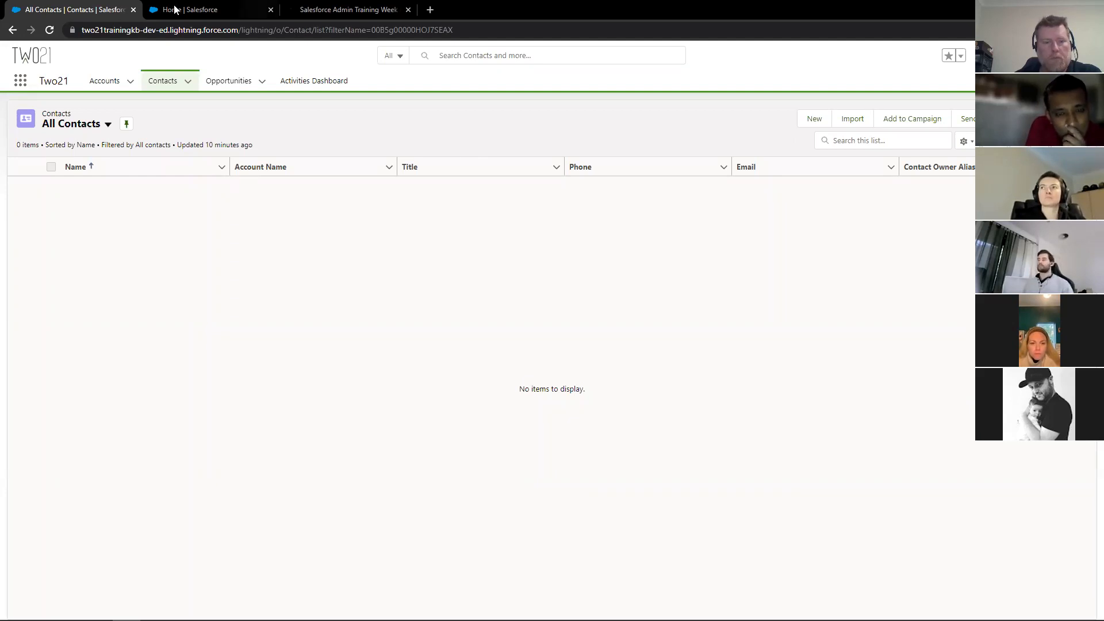
- Examine the meeting topics and import tool comparison on the Week 6 training page, with a brief look at the All Contacts list
left_click(314, 15)
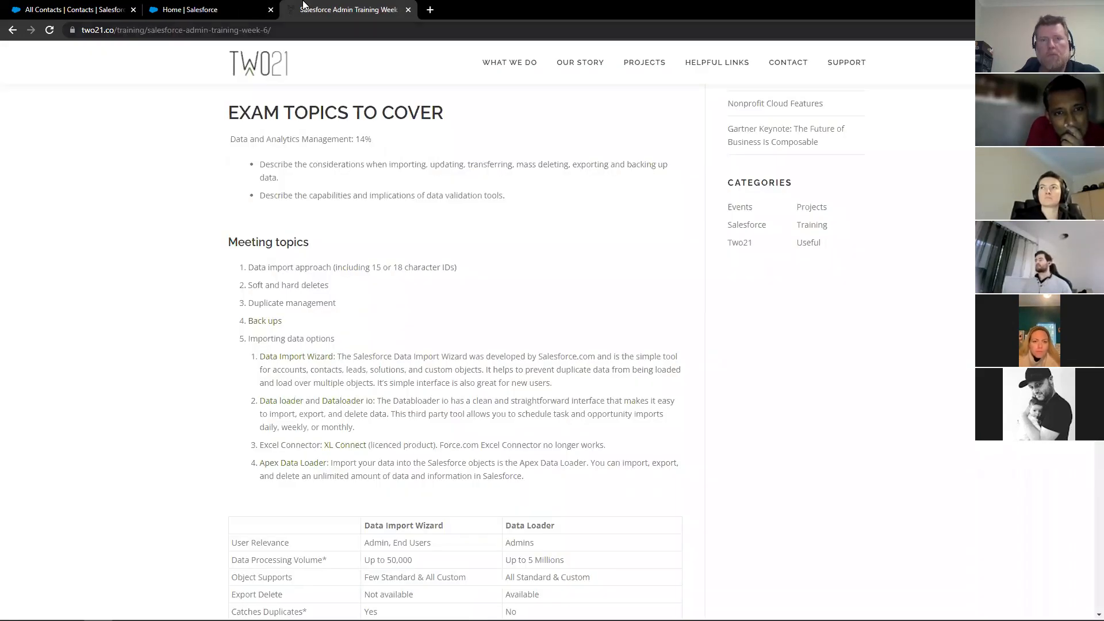
scroll(455, 405, "down", 1)
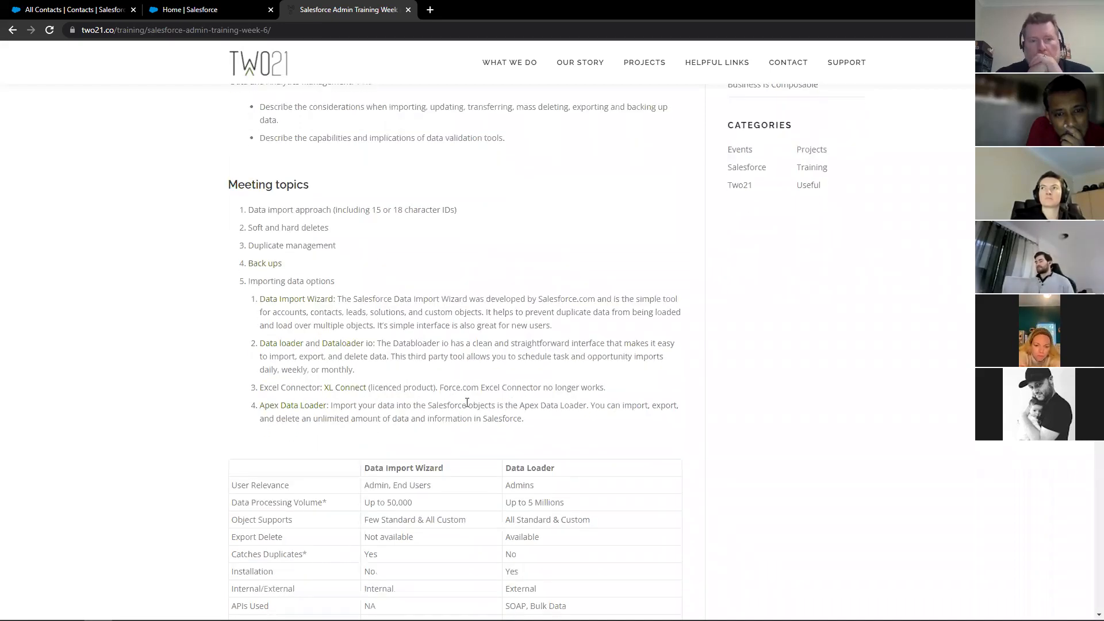
scroll(252, 328, "down", 2)
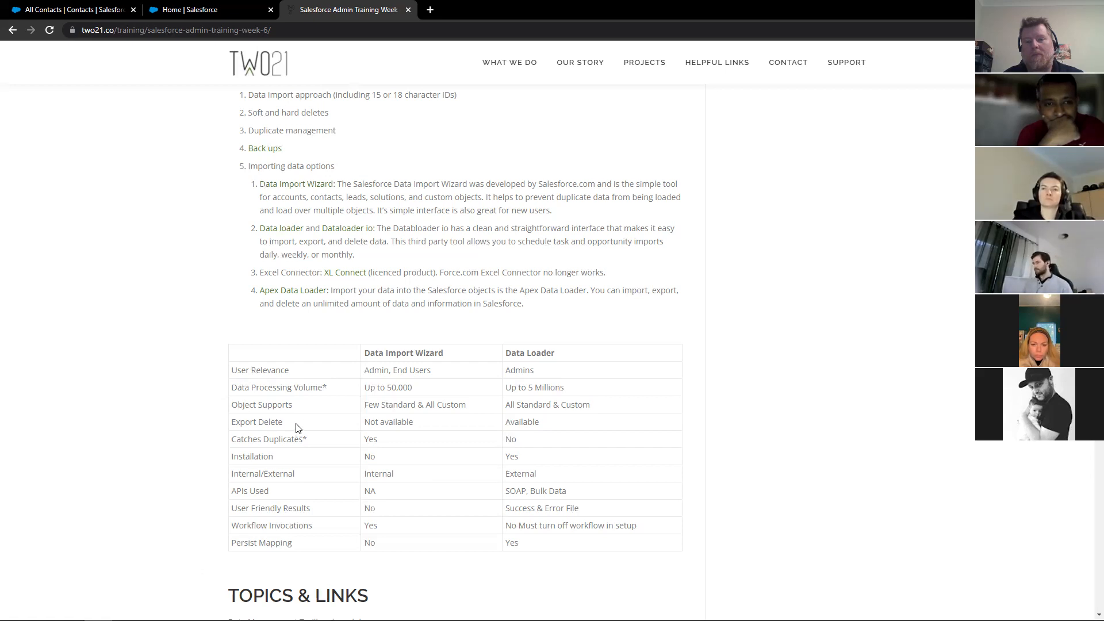
scroll(296, 429, "up", 1)
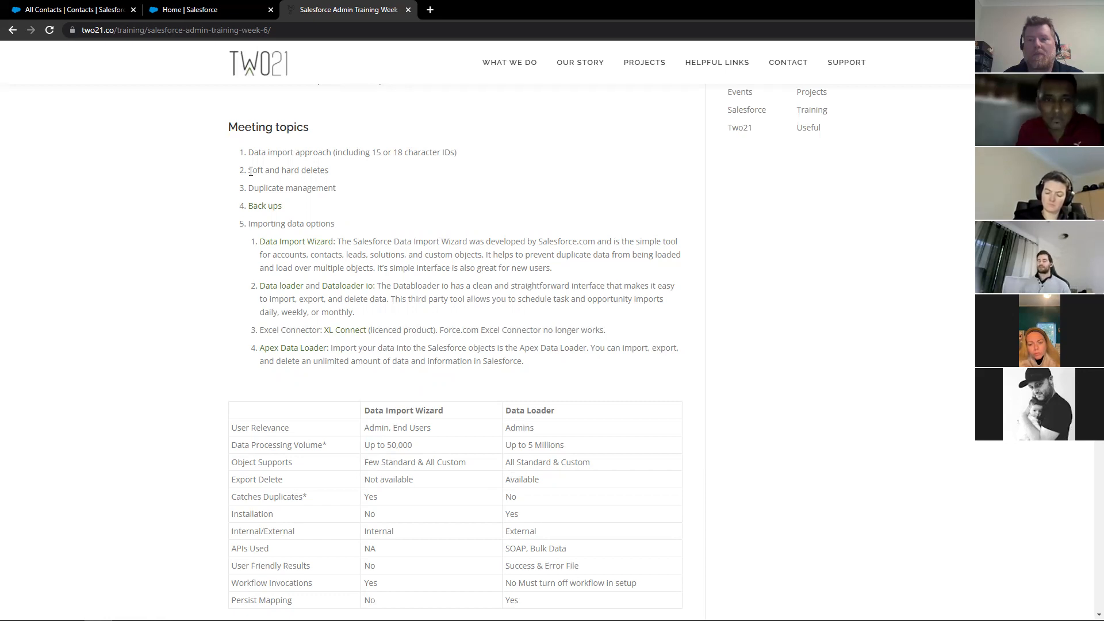
left_click(75, 9)
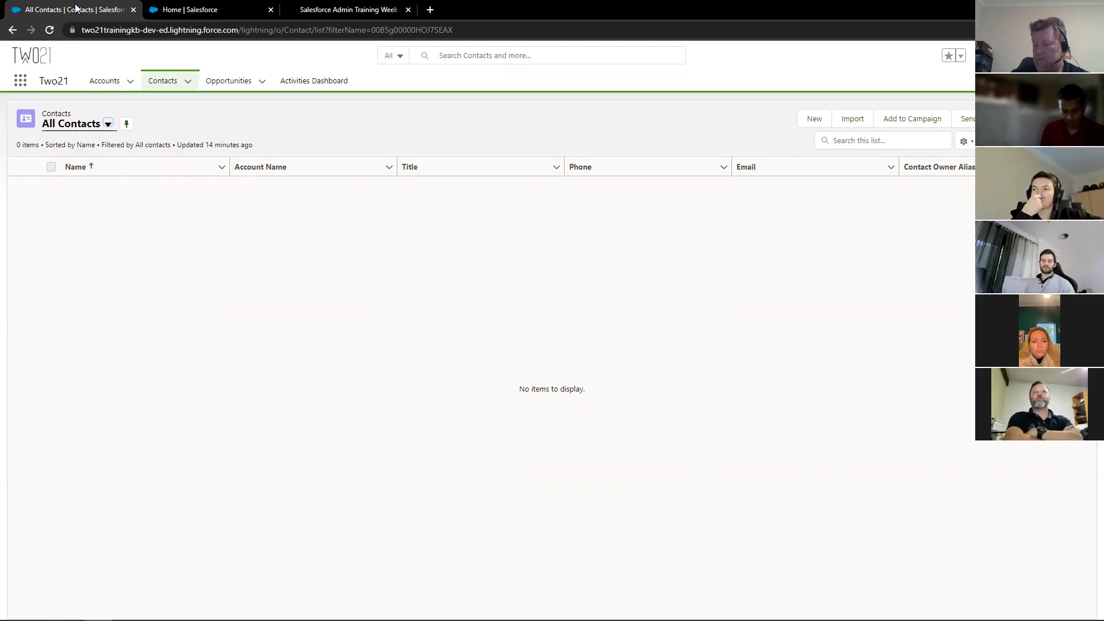
left_click(312, 8)
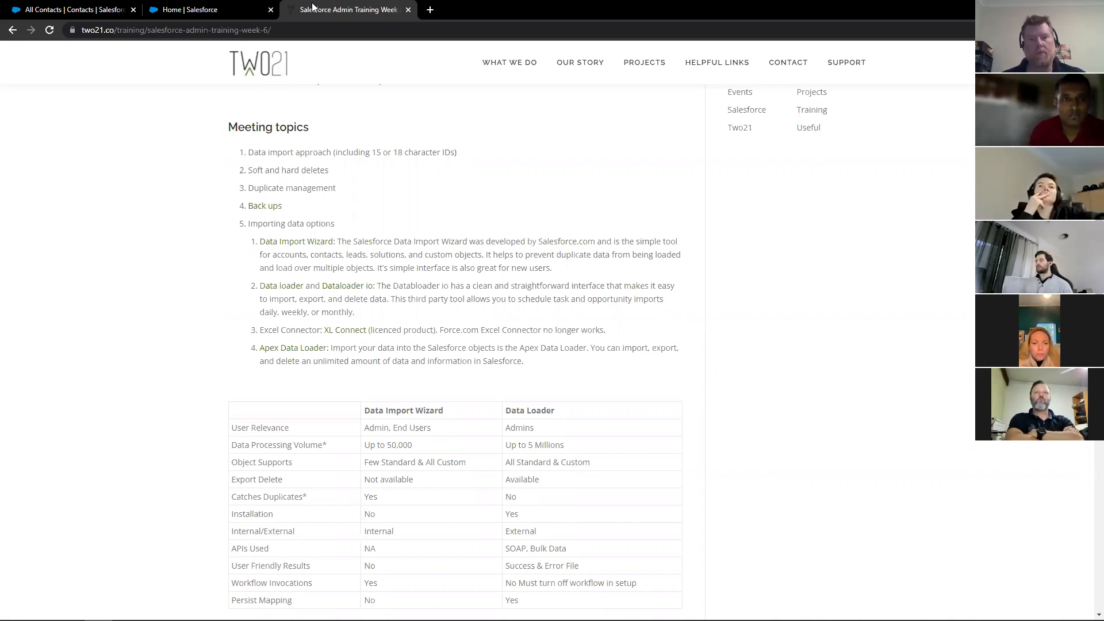
scroll(345, 298, "down", 1)
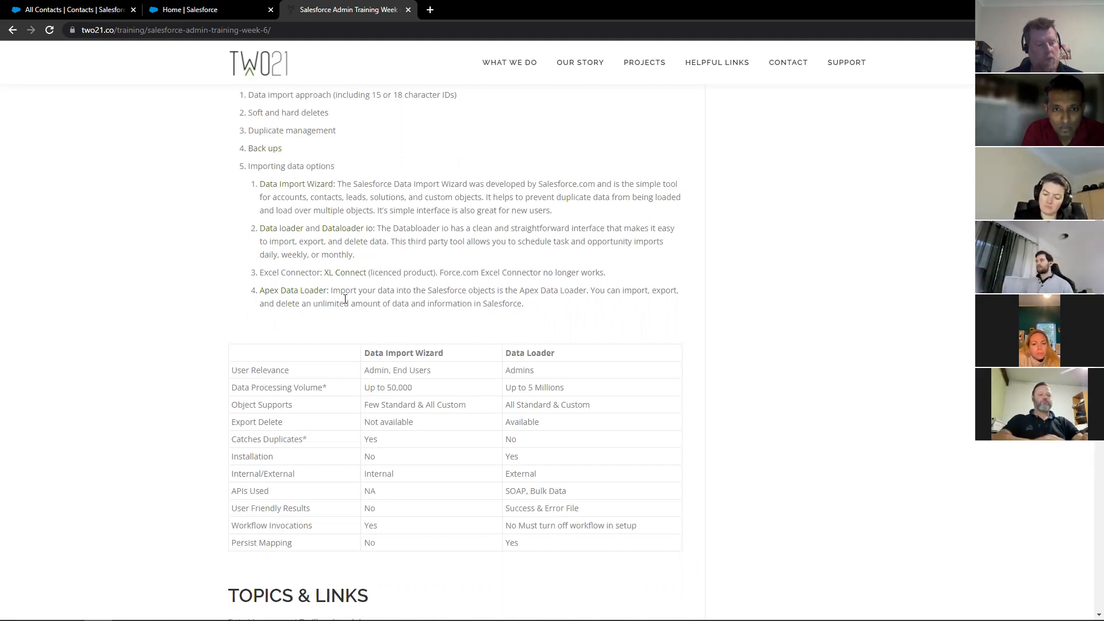
- Search Salesforce Setup for "duplica" and open the Matching Rules page under Duplicate Management
left_click(175, 7)
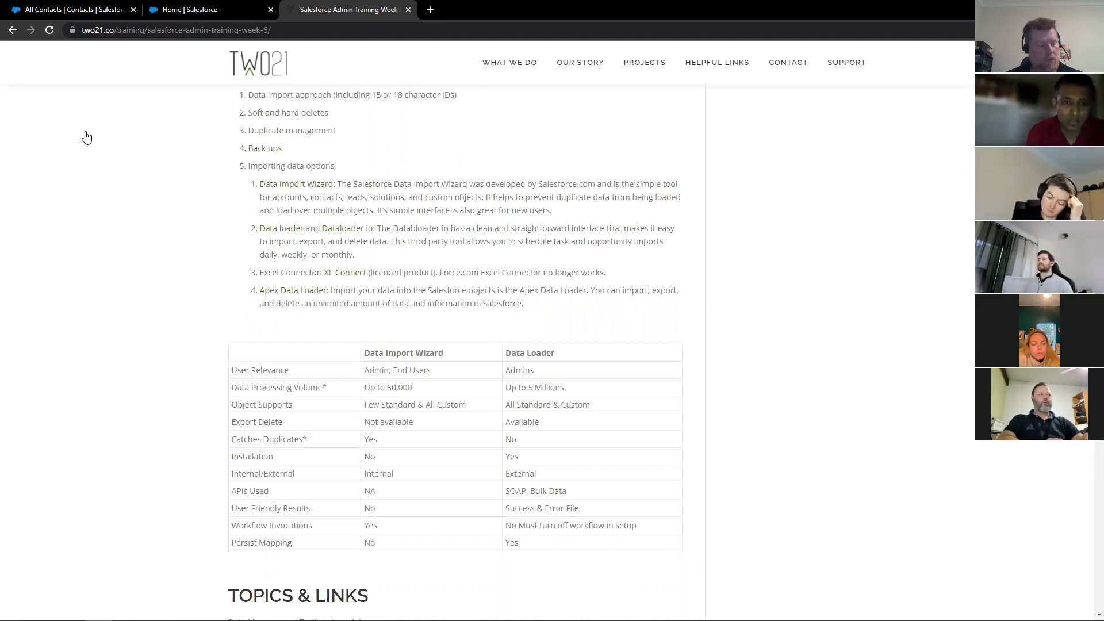
left_click(70, 110)
type("duplica")
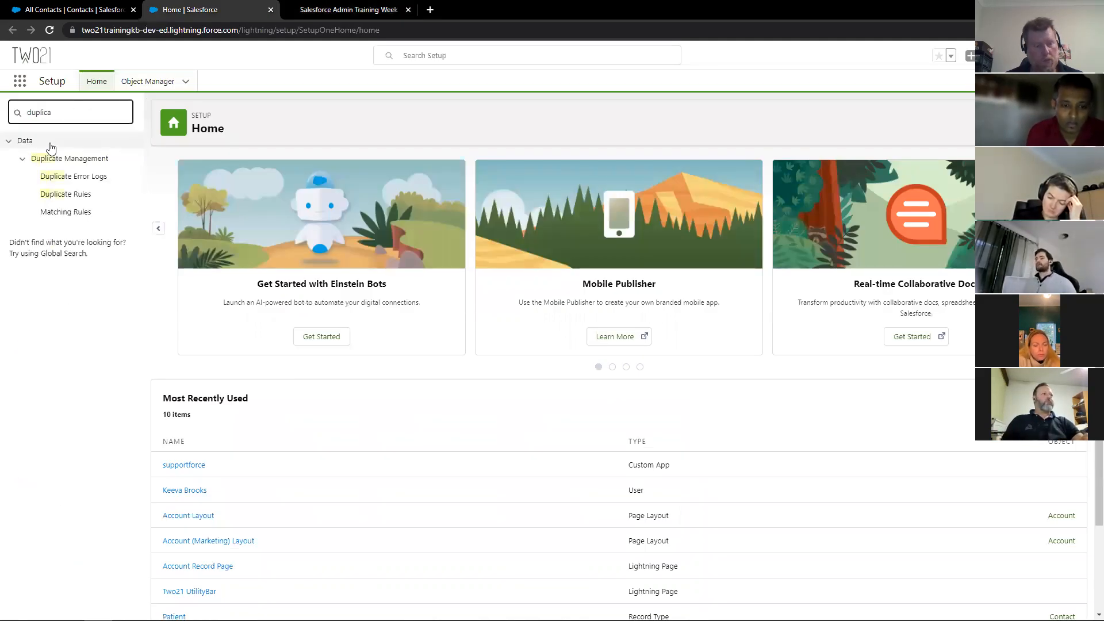
left_click(60, 211)
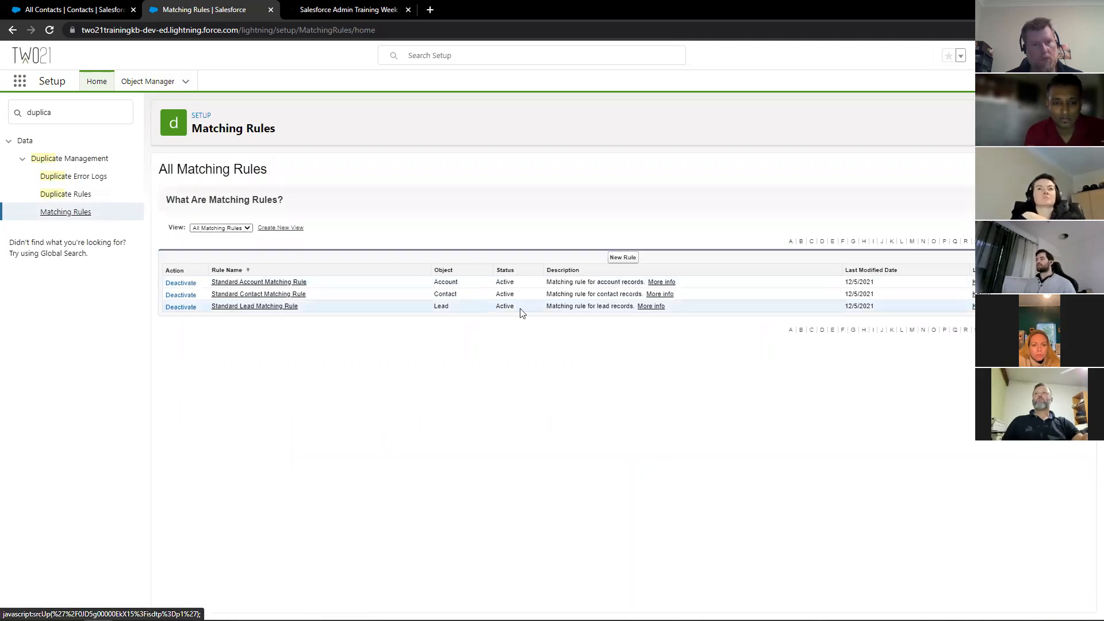
- Start a new matching rule for the Account object and name it "Test Rule"
left_click(610, 256)
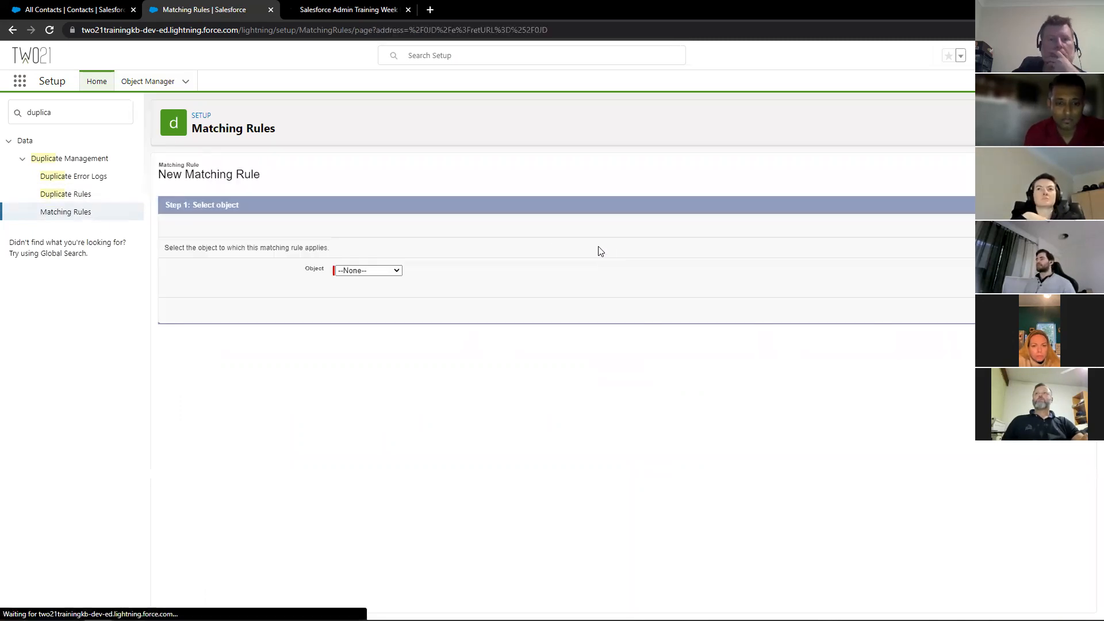
left_click(359, 270)
left_click(358, 292)
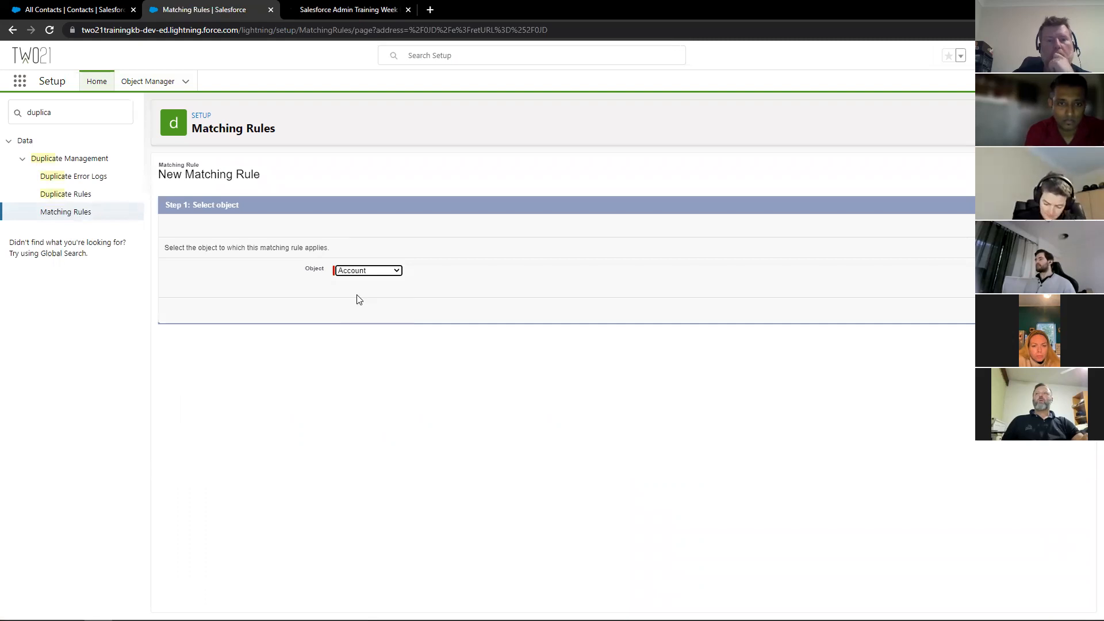
left_click(1039, 309)
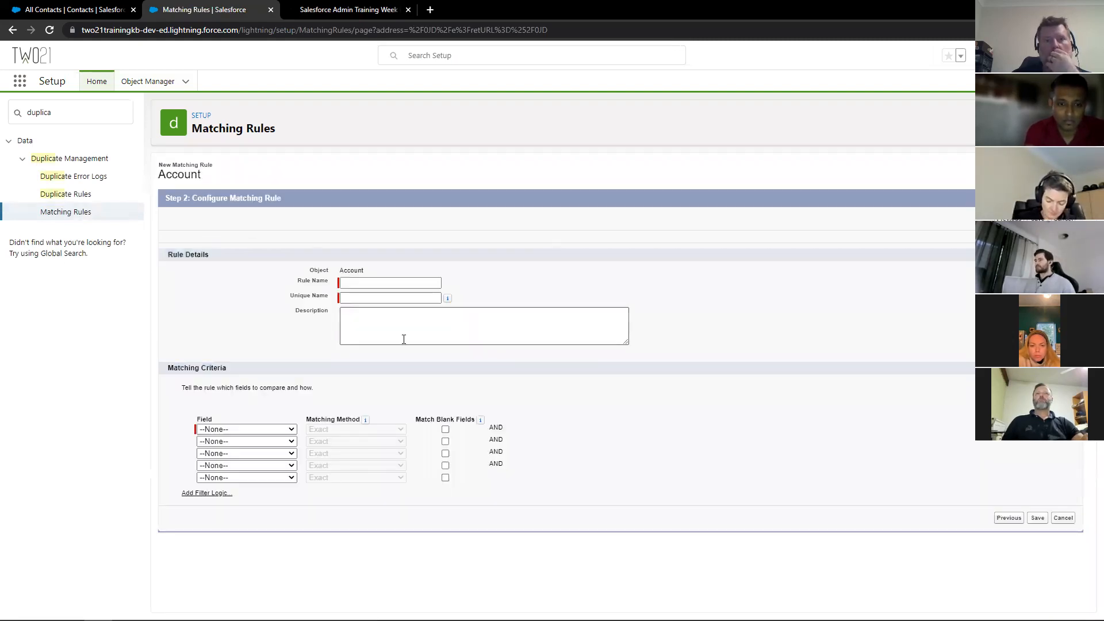
left_click(371, 282)
type("est Rule")
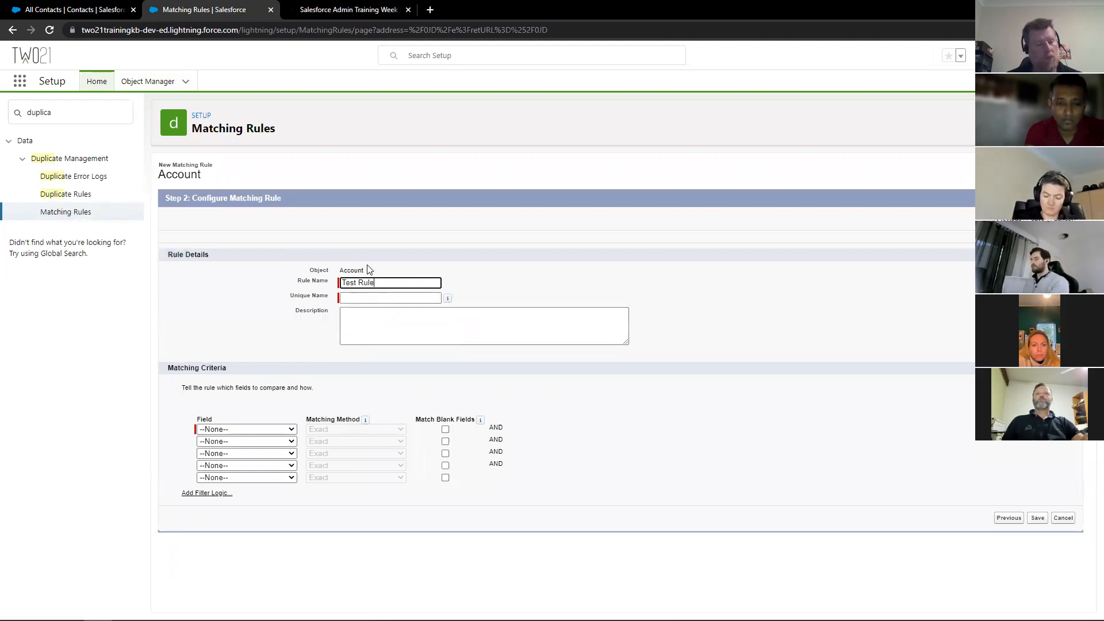
- Set Phone as the first matching criteria field and Account Name as the second
left_click(231, 429)
scroll(246, 281, "down", 6)
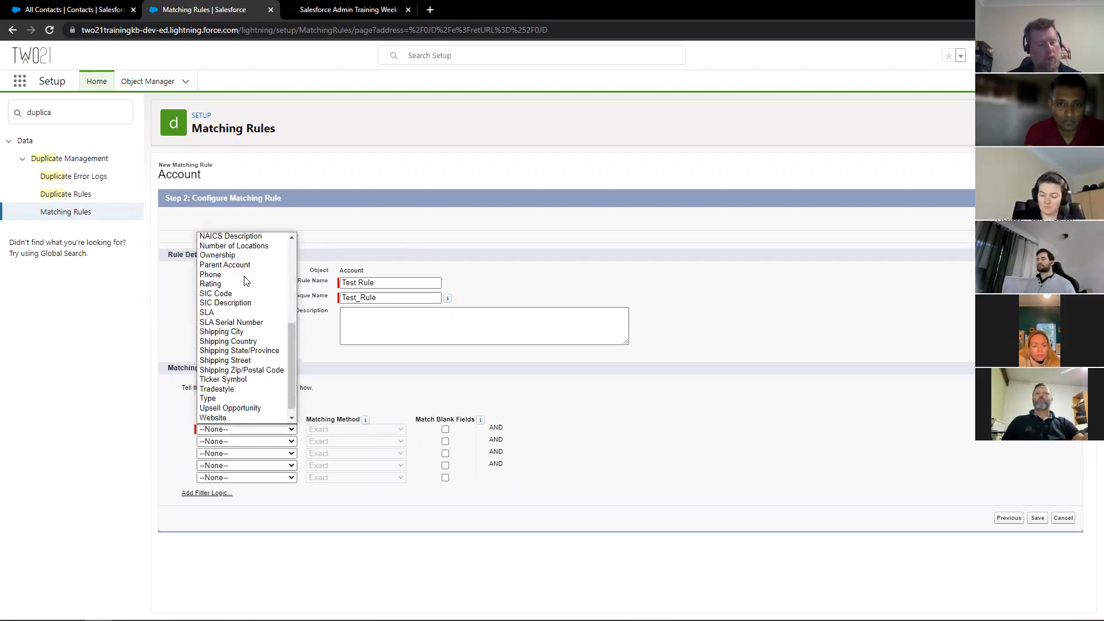
left_click(211, 275)
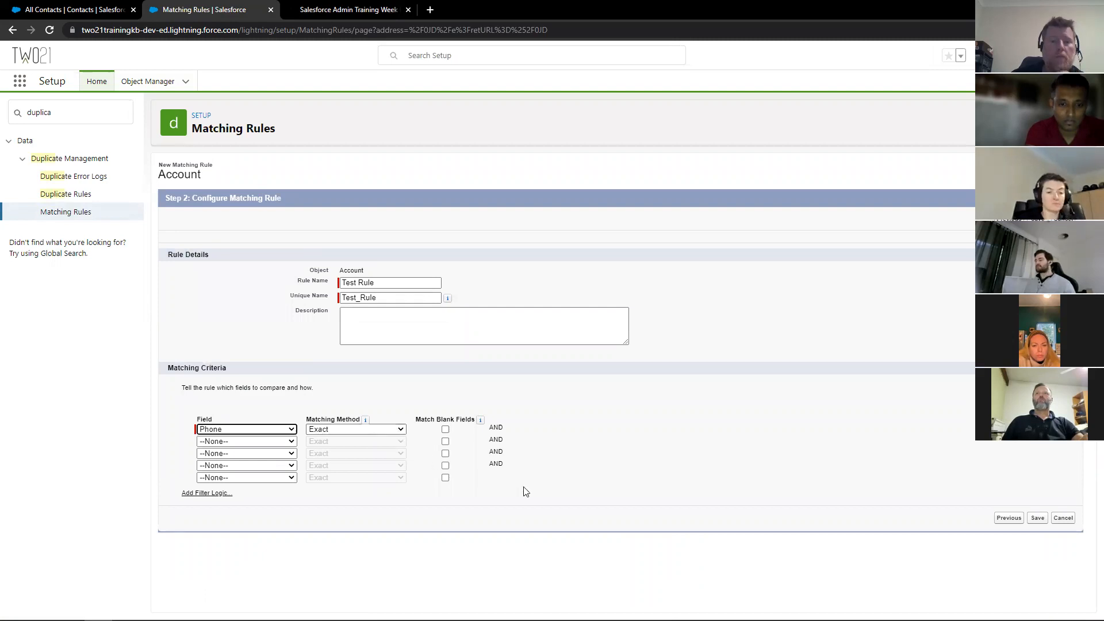
left_click(282, 446)
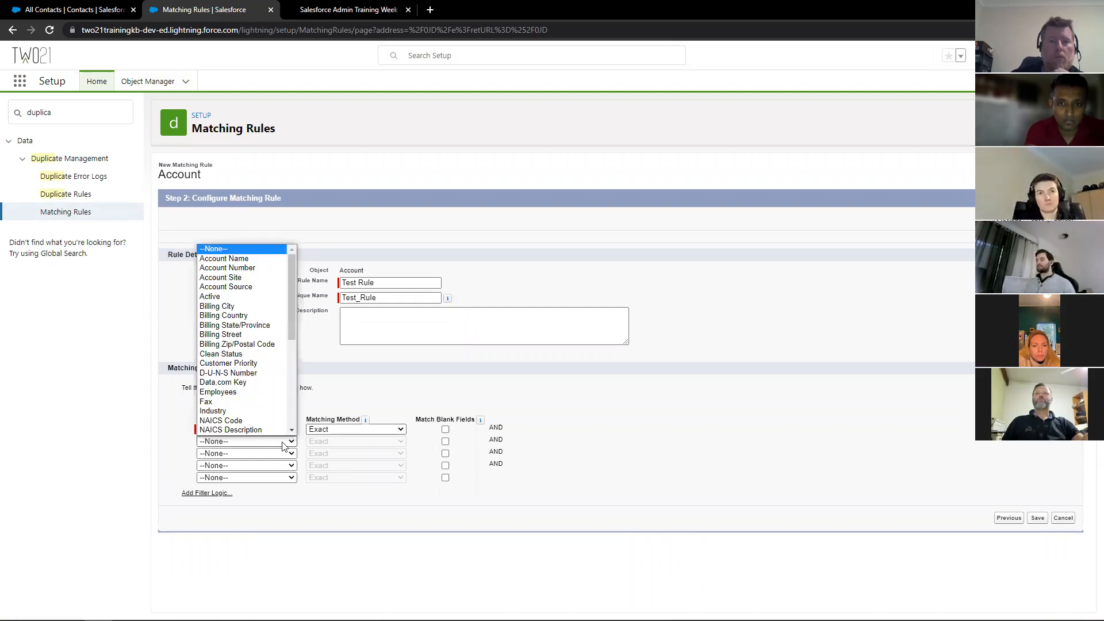
left_click(246, 260)
- Add filter logic to the matching criteria and set it to "1 OR 2"
left_click(201, 493)
left_click(208, 515)
key("BackSpace")
key("BackSpace")
key("BackSpace")
type("OR 2")
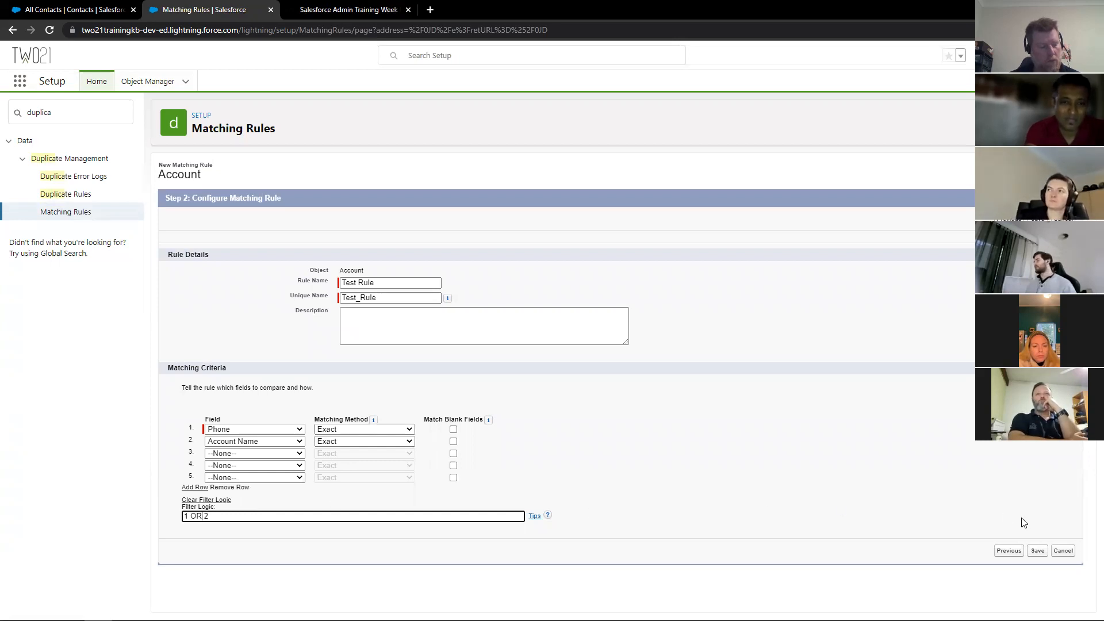
- Save the Account matching rule and activate it, acknowledging the activation message
left_click(1037, 552)
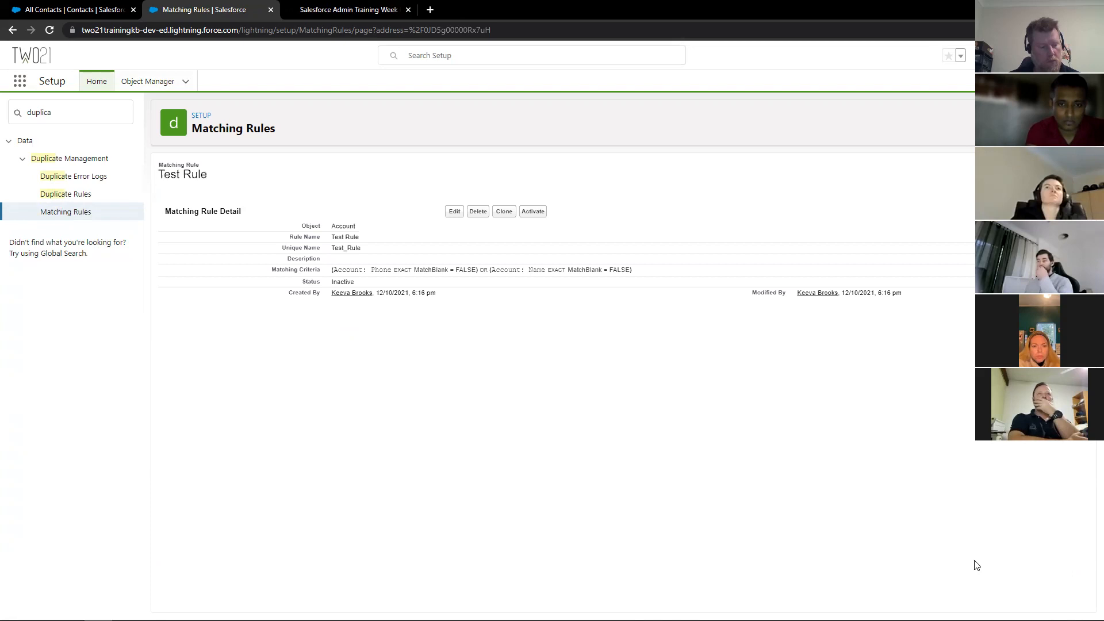
left_click(532, 211)
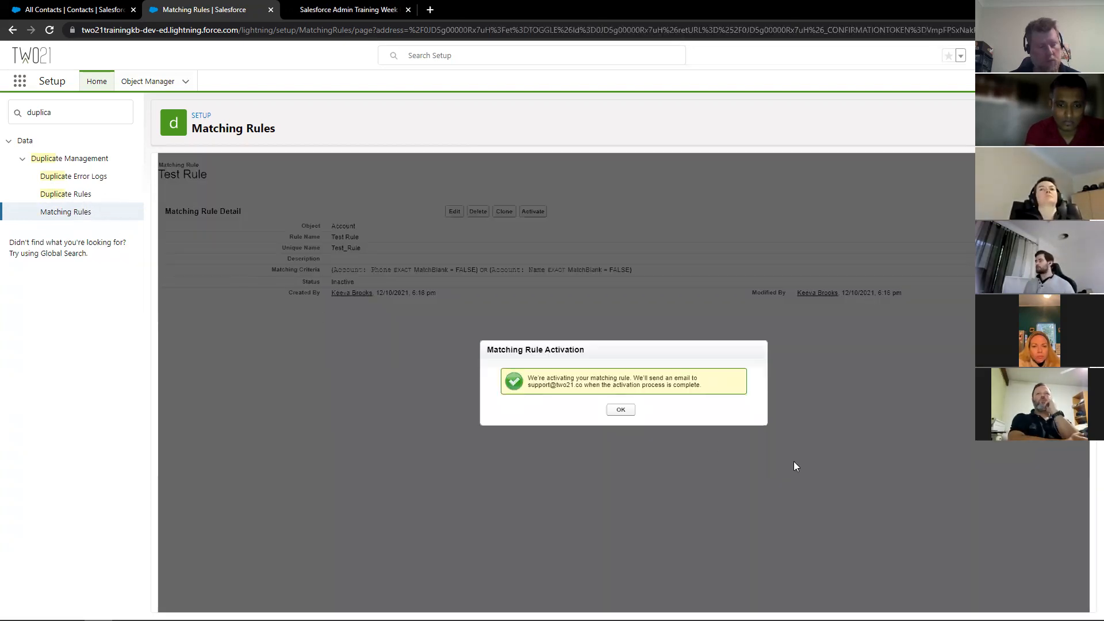
left_click(622, 410)
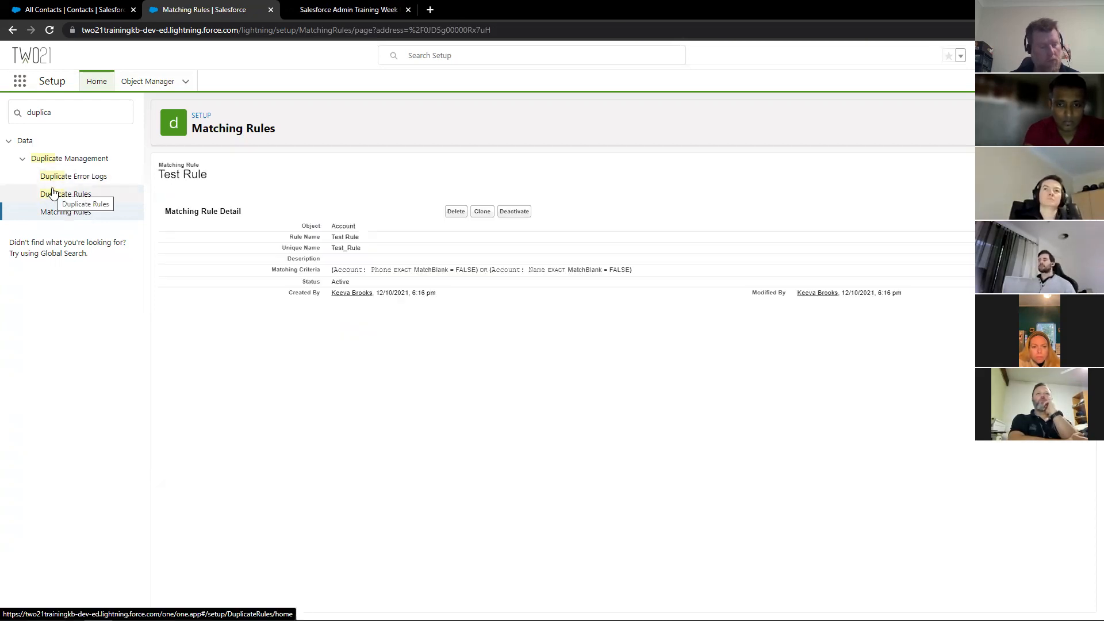
- Start a new duplicate rule for the Account object and name it "Test Dup Rule"
left_click(52, 193)
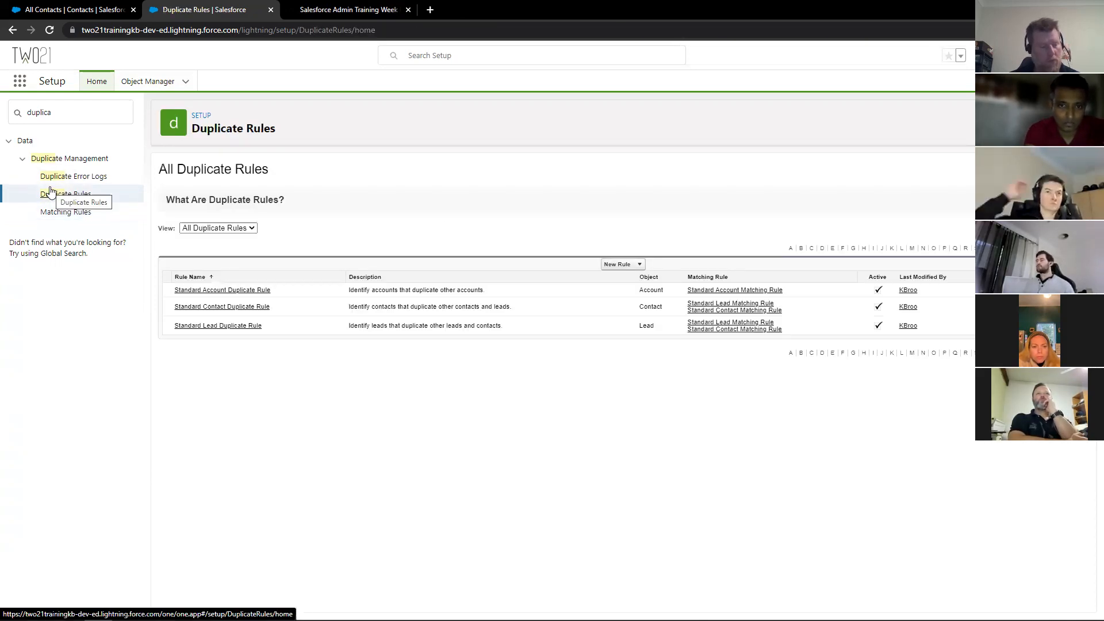
left_click(616, 265)
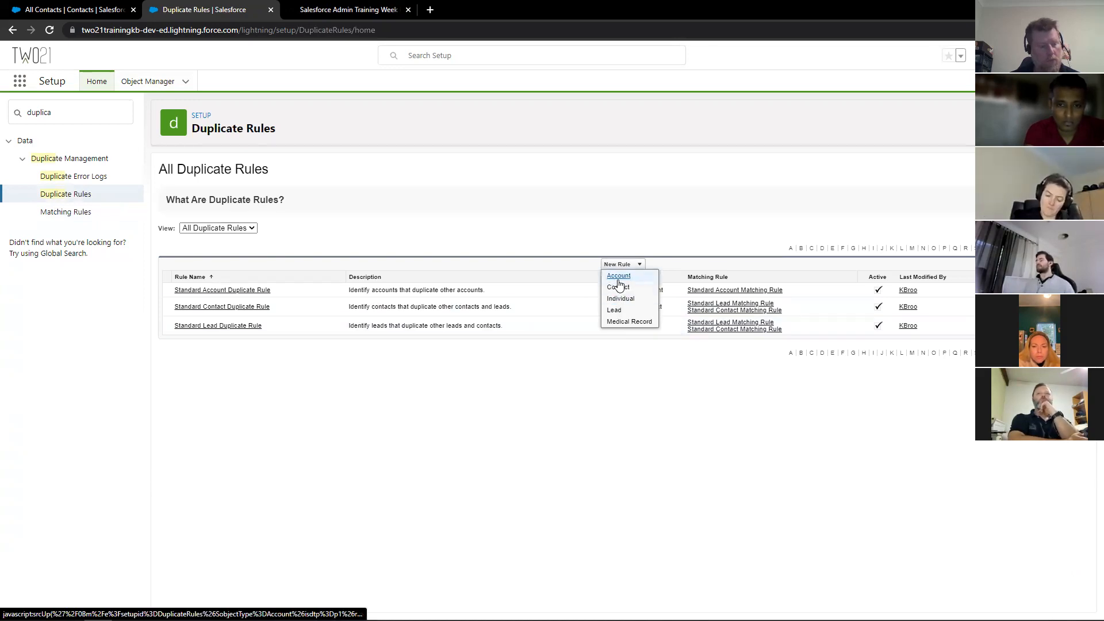
left_click(618, 278)
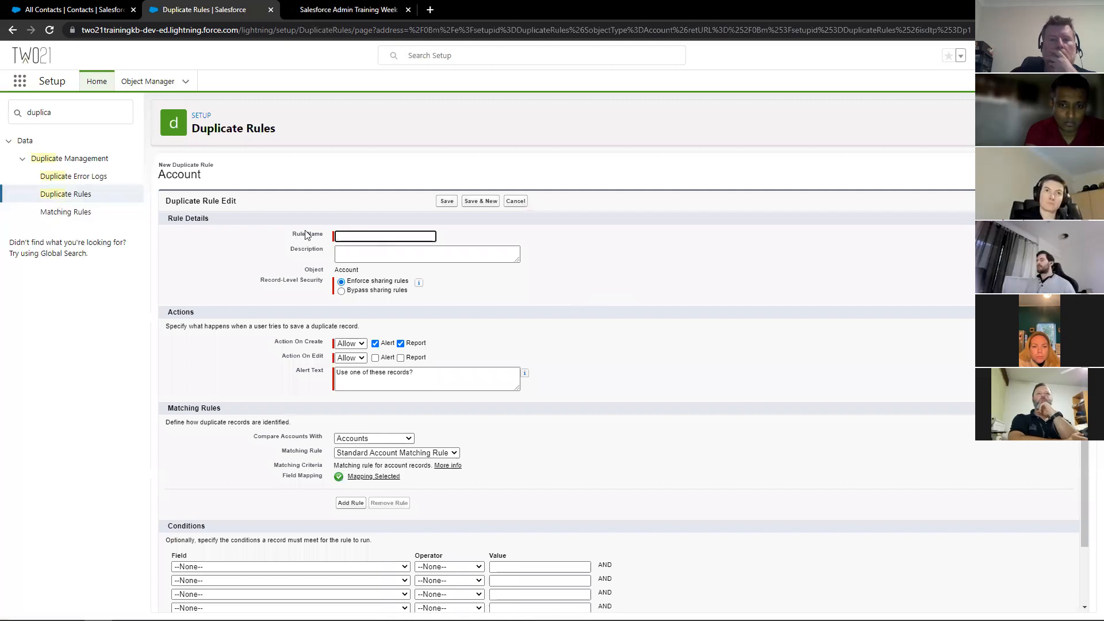
type("Tes")
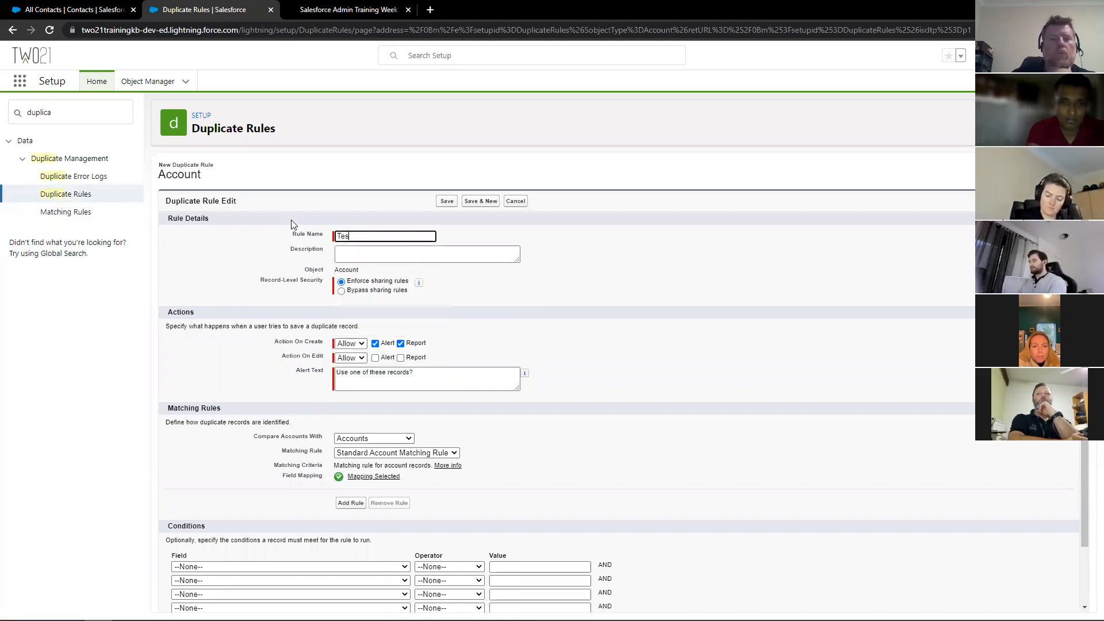
type("t Dup Rule")
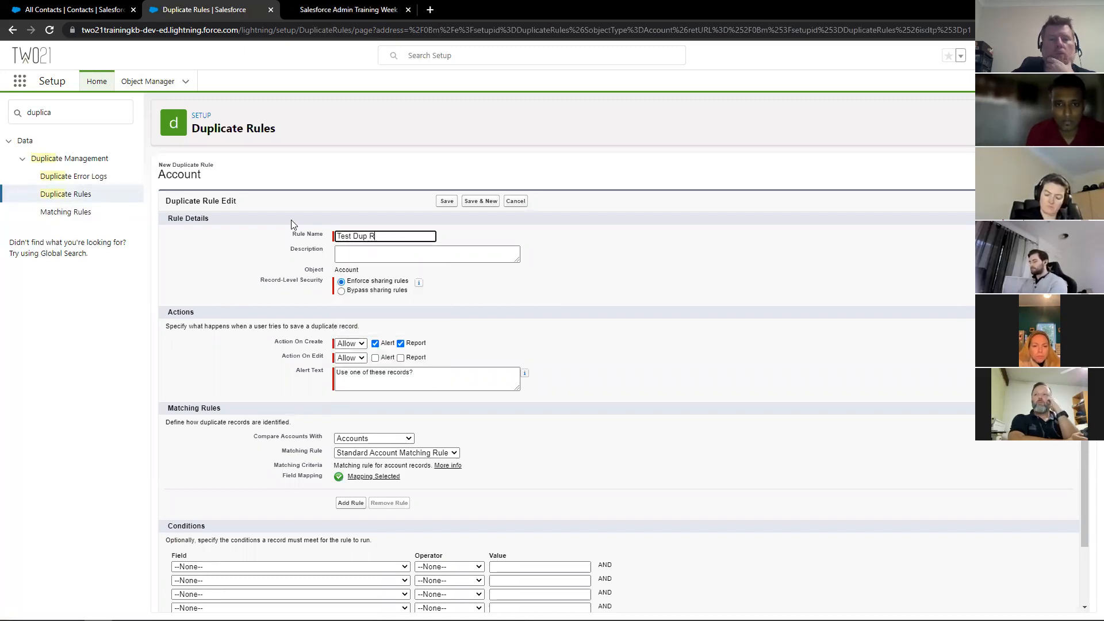
key("Tab")
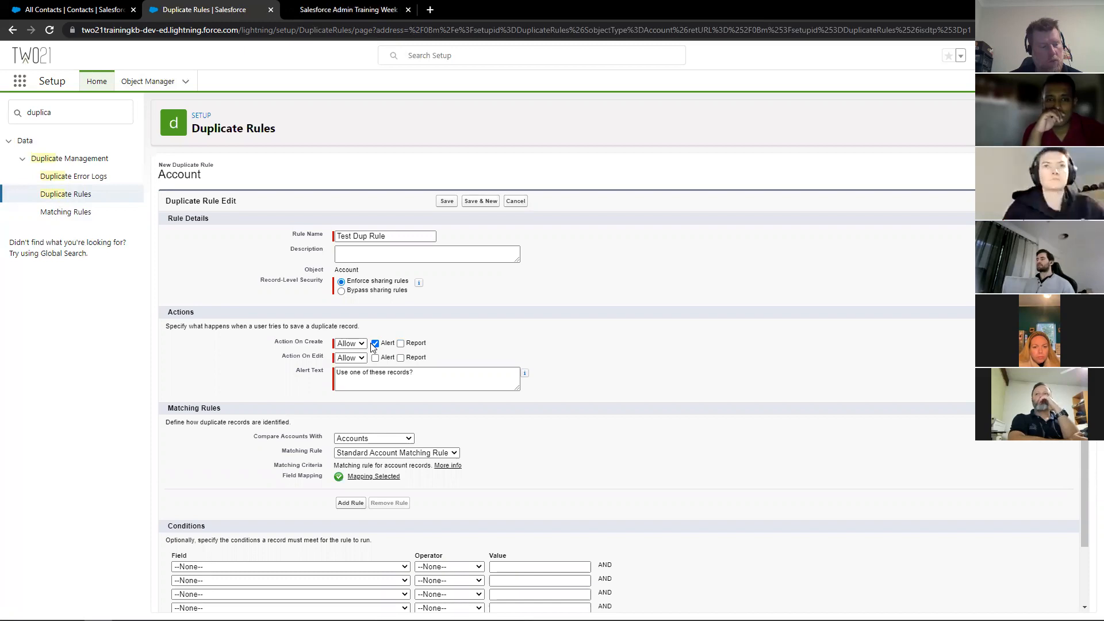
- Turn off Alert and Report for the action on create, and set the matching rule to Test Rule
left_click(375, 343)
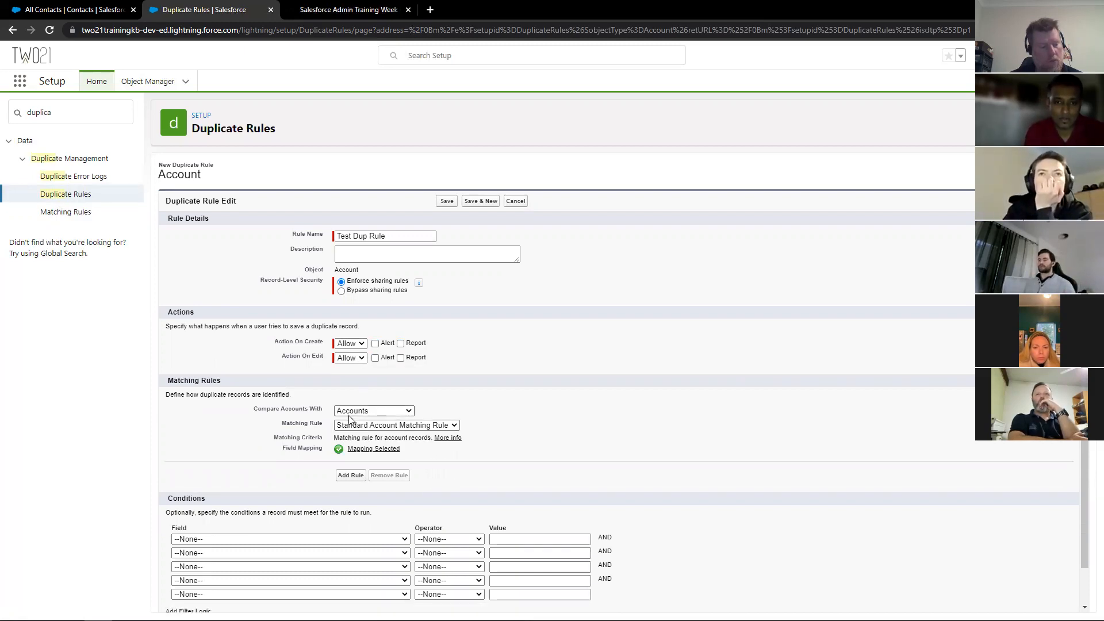
left_click(368, 425)
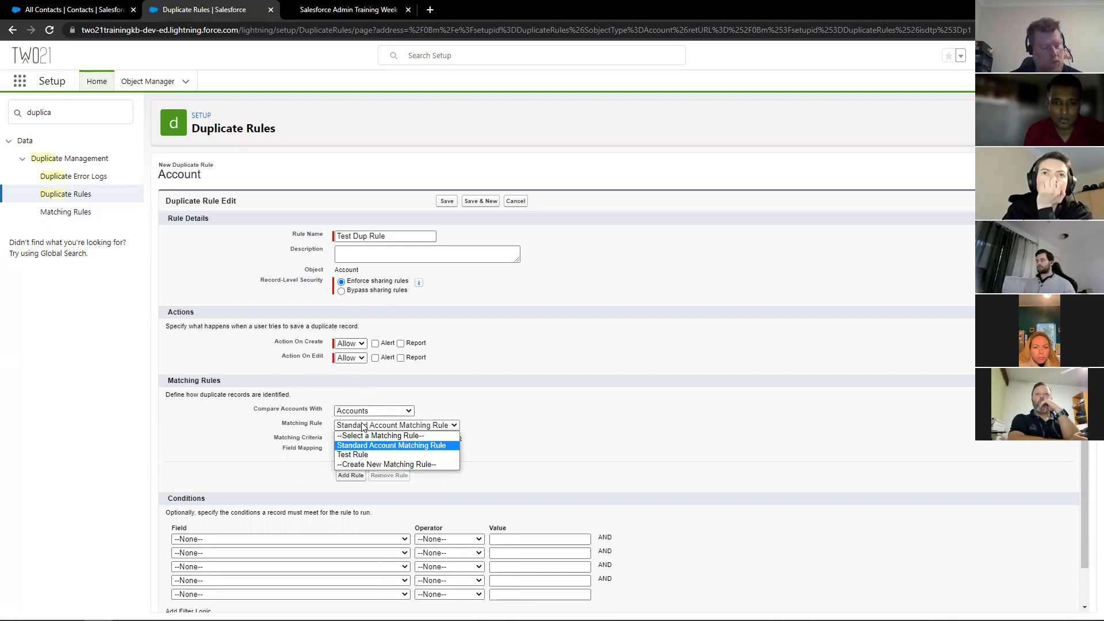
left_click(351, 454)
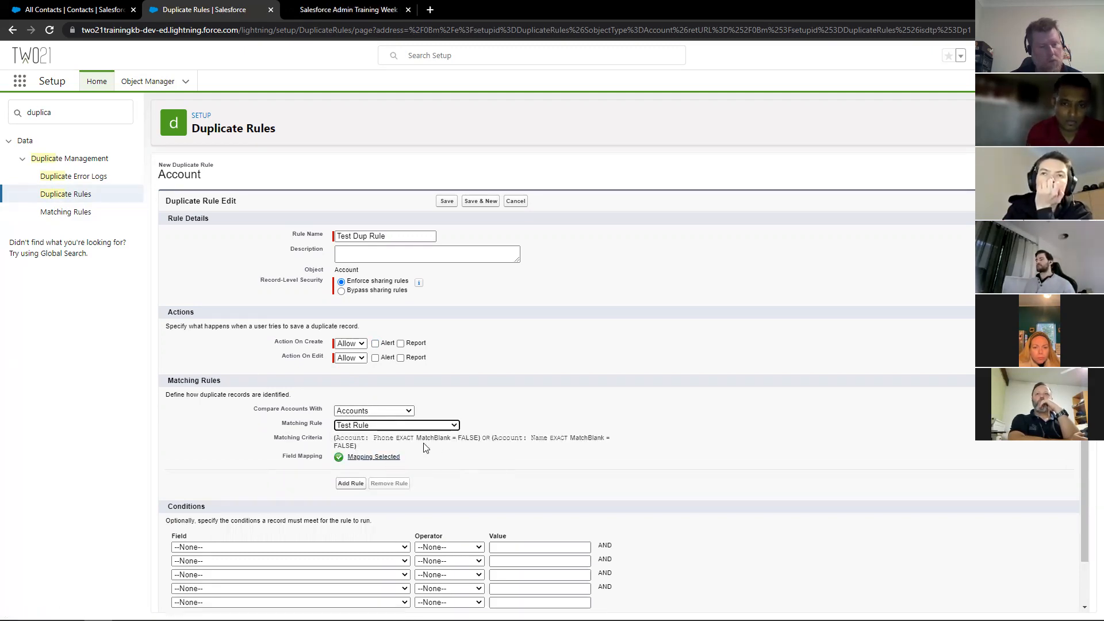
- Try Block as the action on create and return it to Allow
left_click(353, 342)
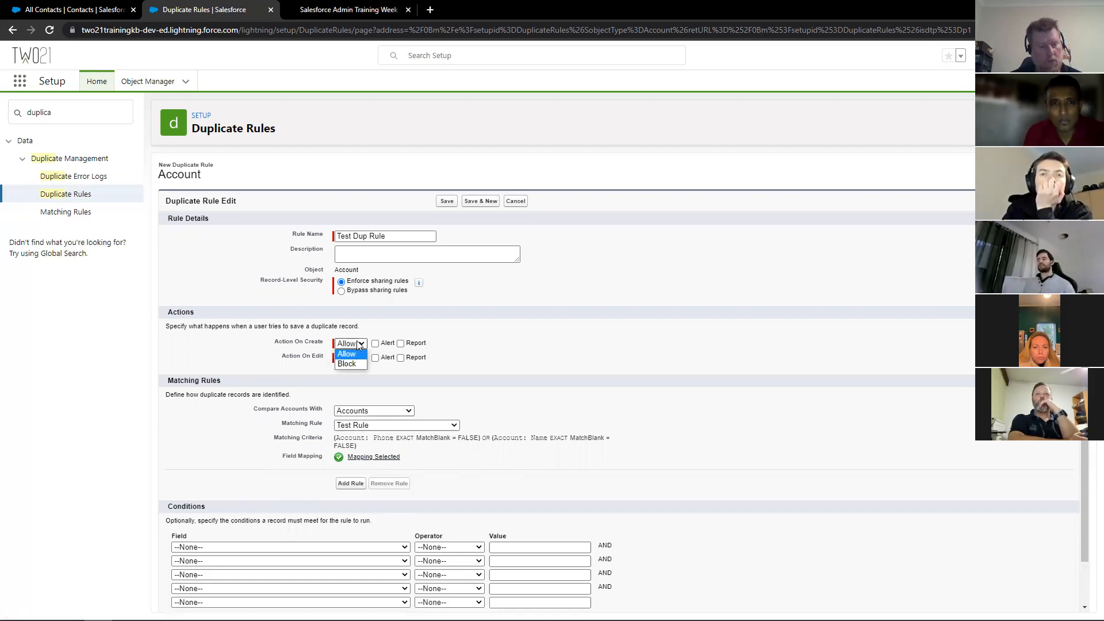
left_click(351, 362)
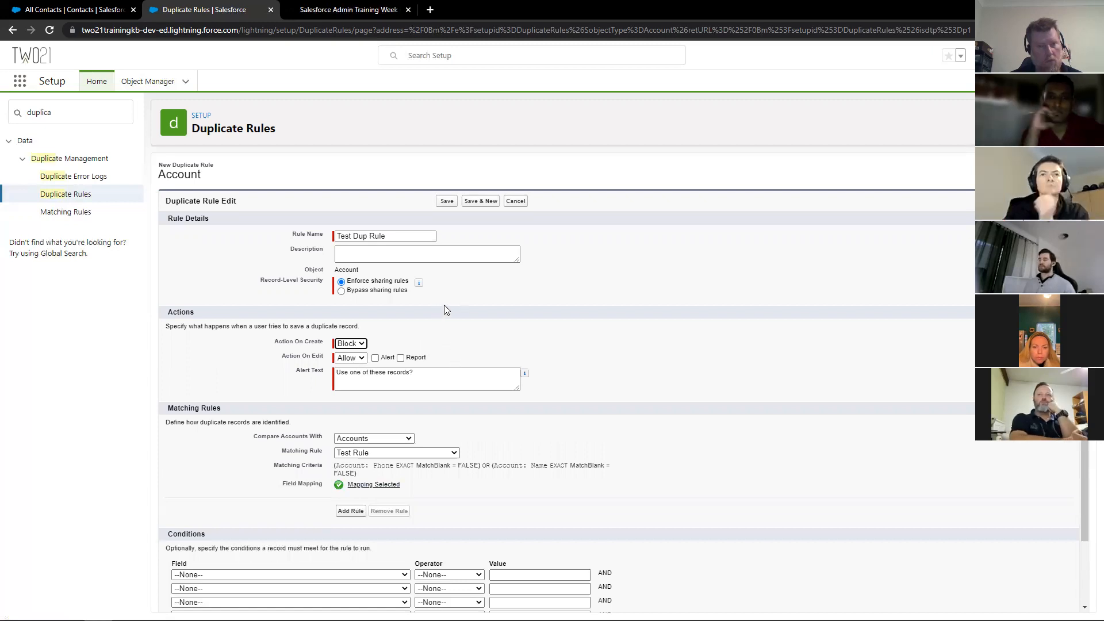
left_click(353, 344)
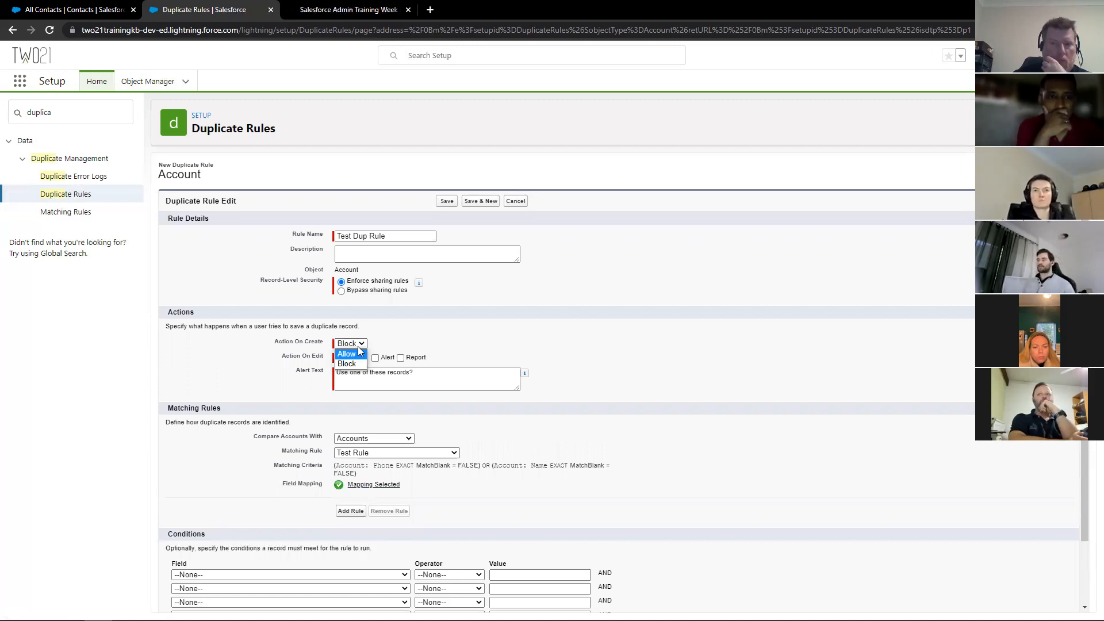
left_click(342, 355)
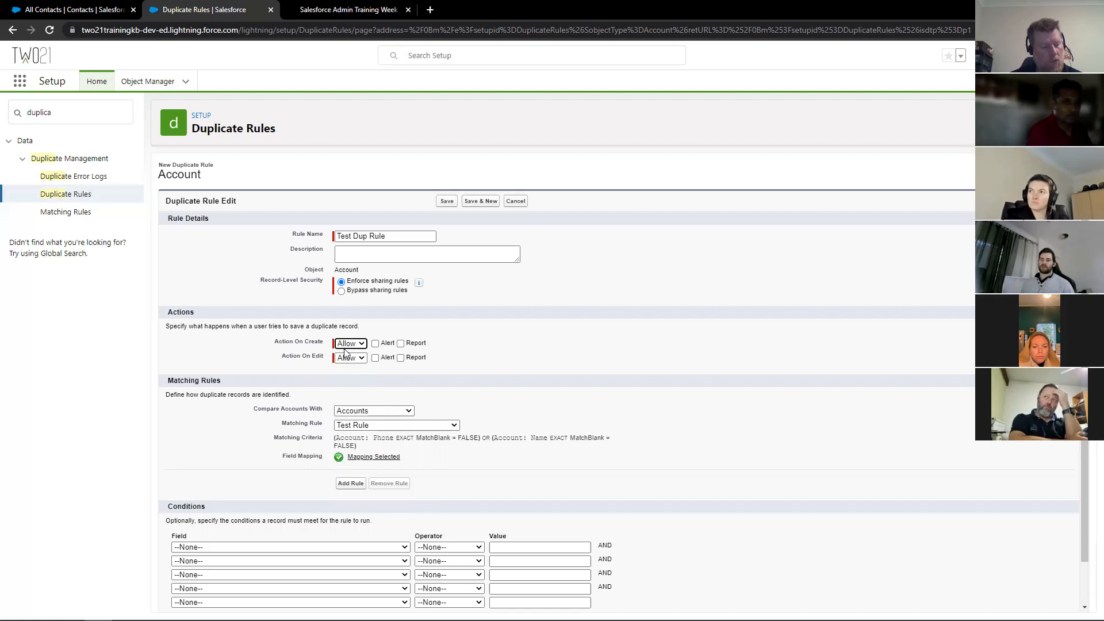
- Enable Alert on create and set the first condition to Account: Industry with the "not equal to" operator
left_click(375, 344)
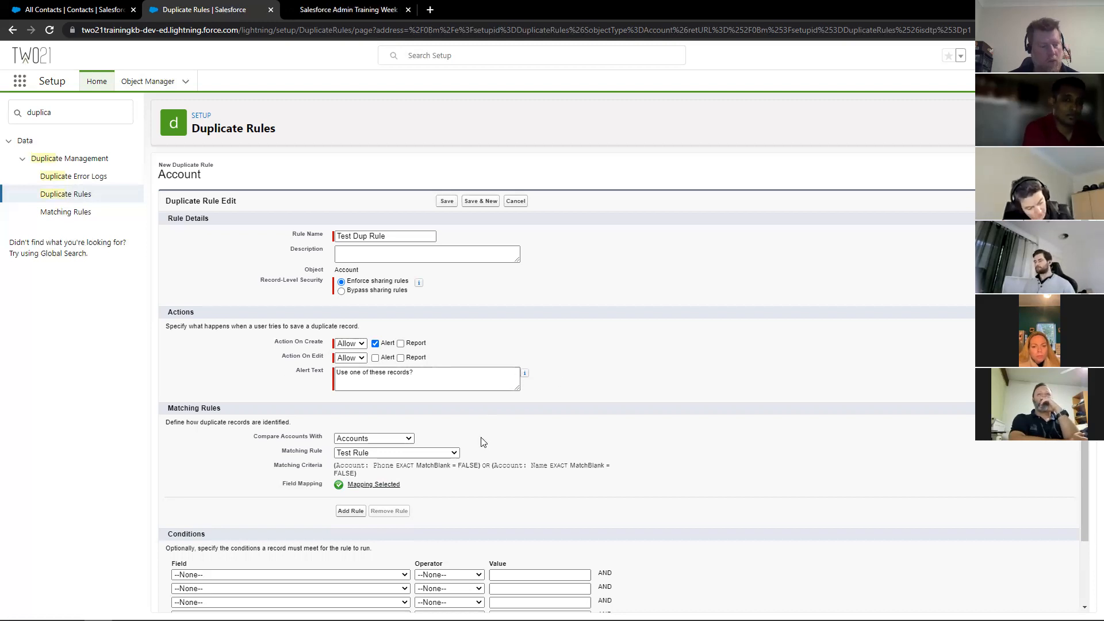
scroll(483, 442, "down", 2)
scroll(483, 442, "down", 1)
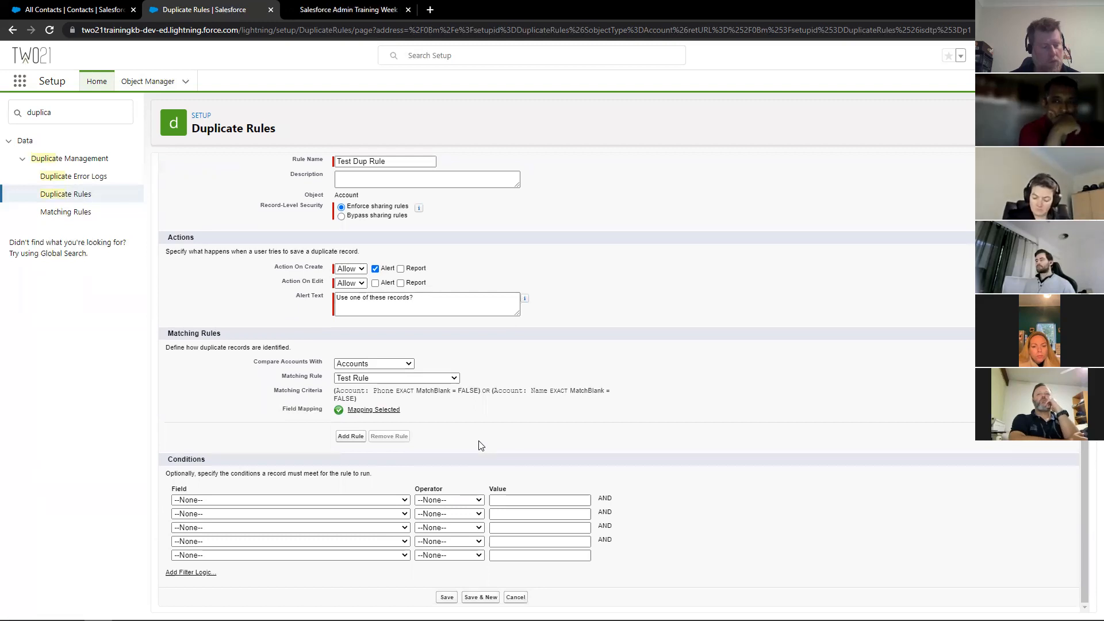
left_click(298, 502)
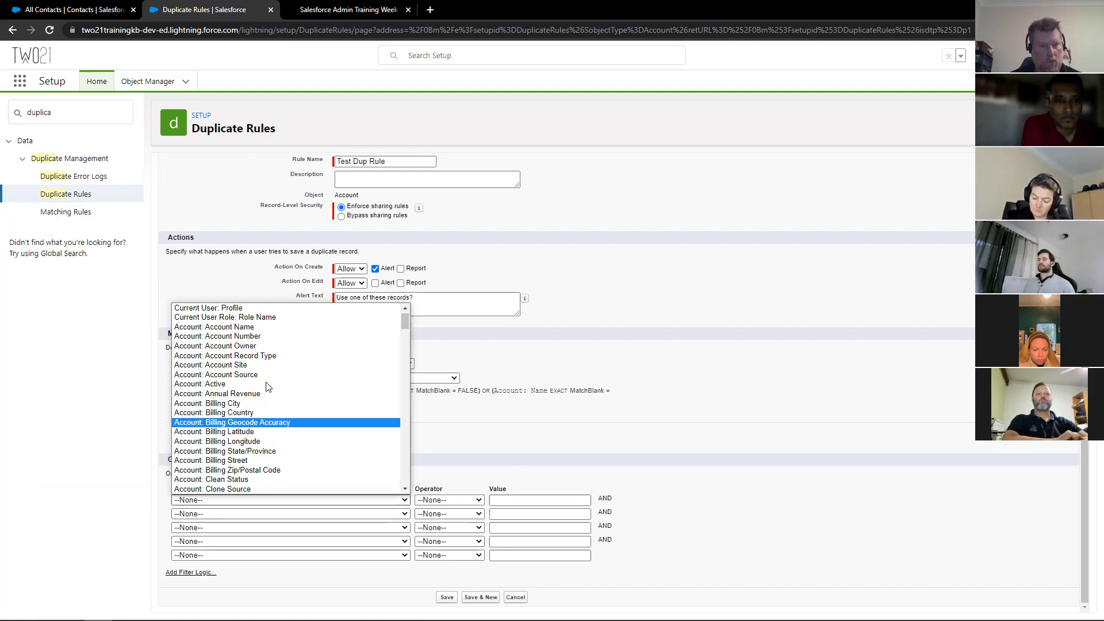
scroll(267, 385, "down", 2)
scroll(264, 385, "down", 3)
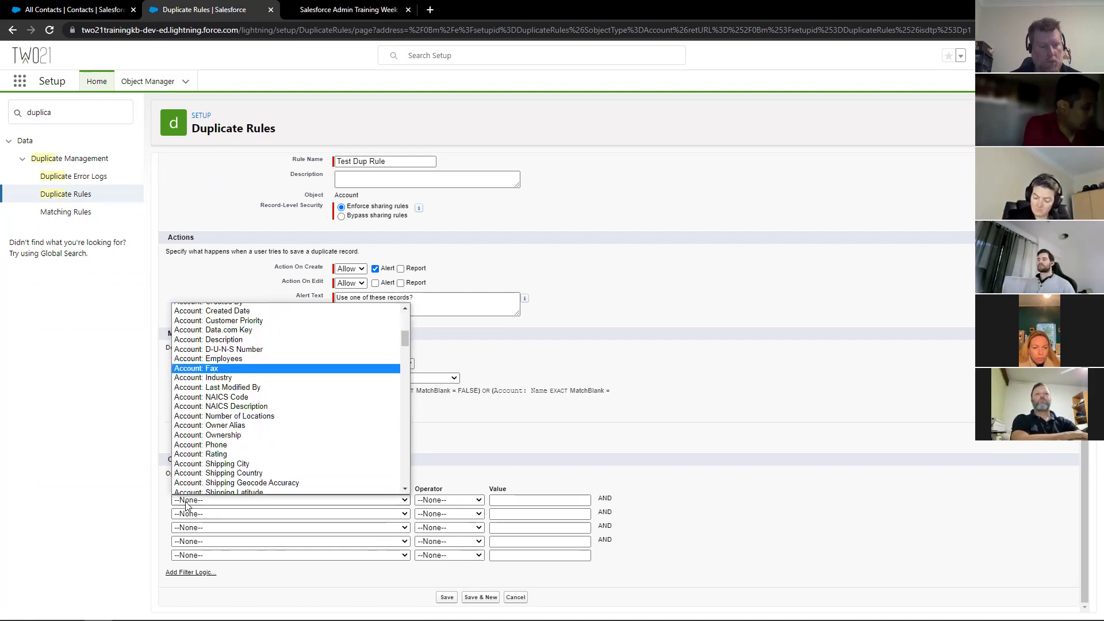
left_click(231, 356)
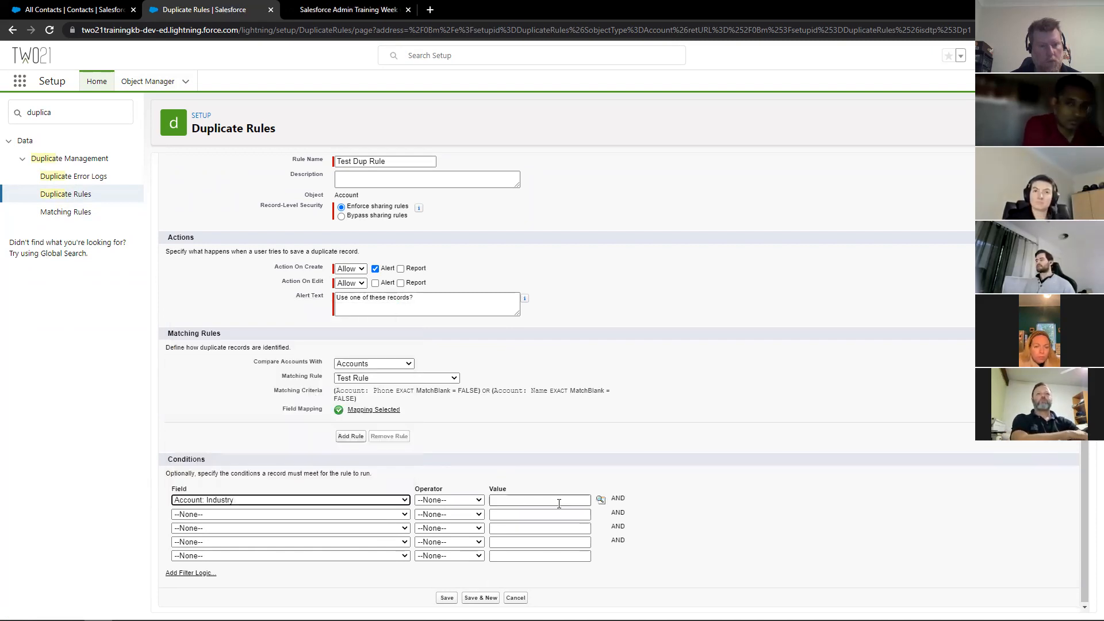
left_click(459, 500)
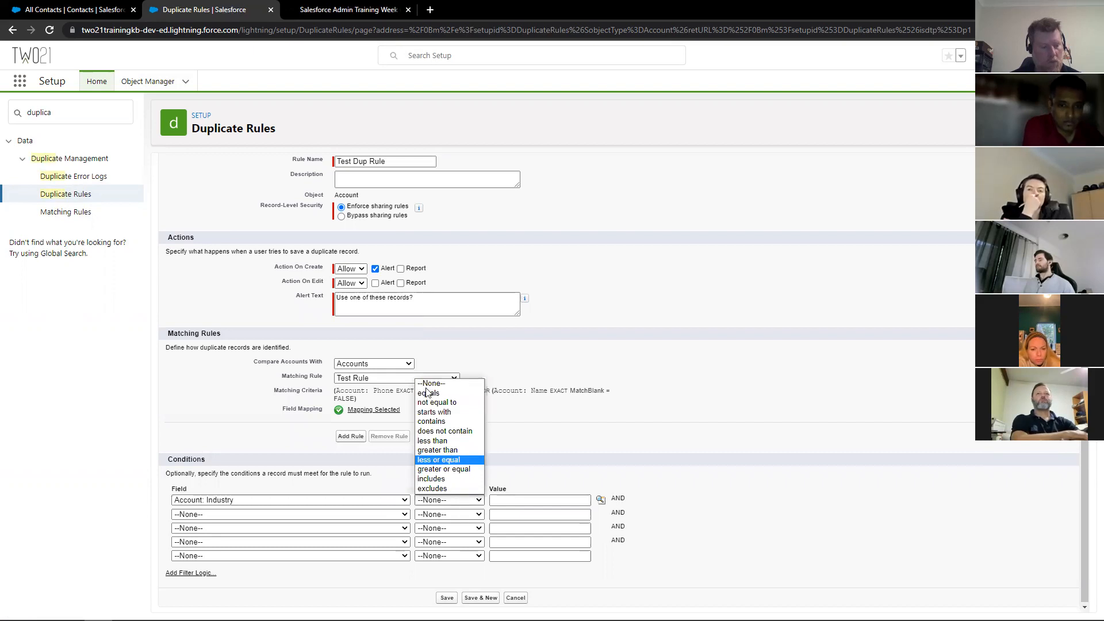
left_click(439, 403)
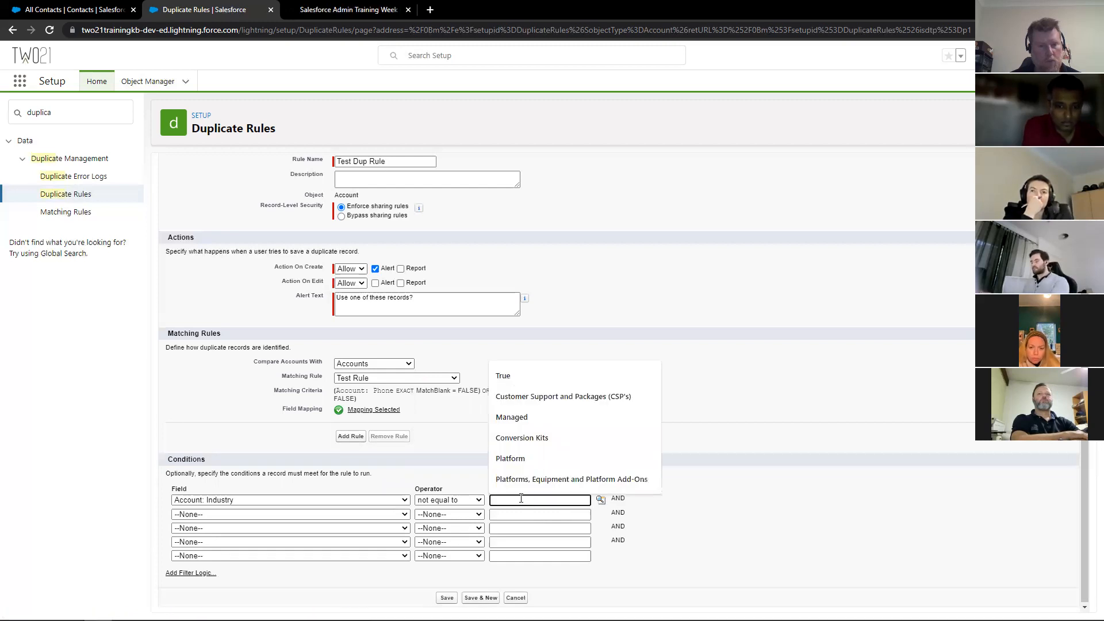
- Look up the Industry picklist values and insert "Not For Profit" as the first condition's value
left_click(443, 470)
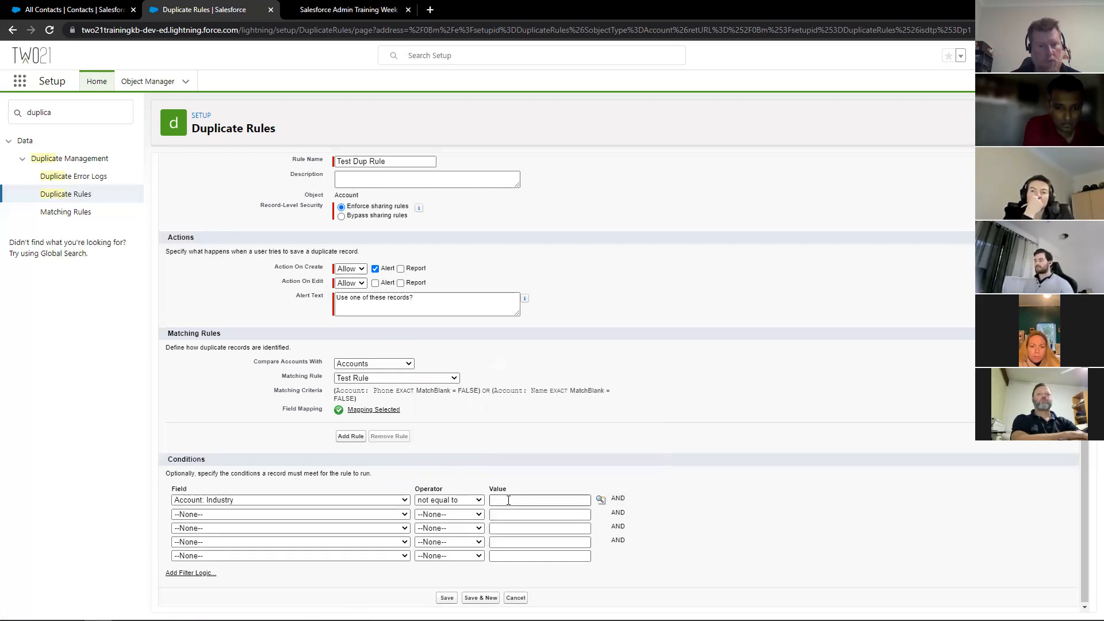
left_click(603, 502)
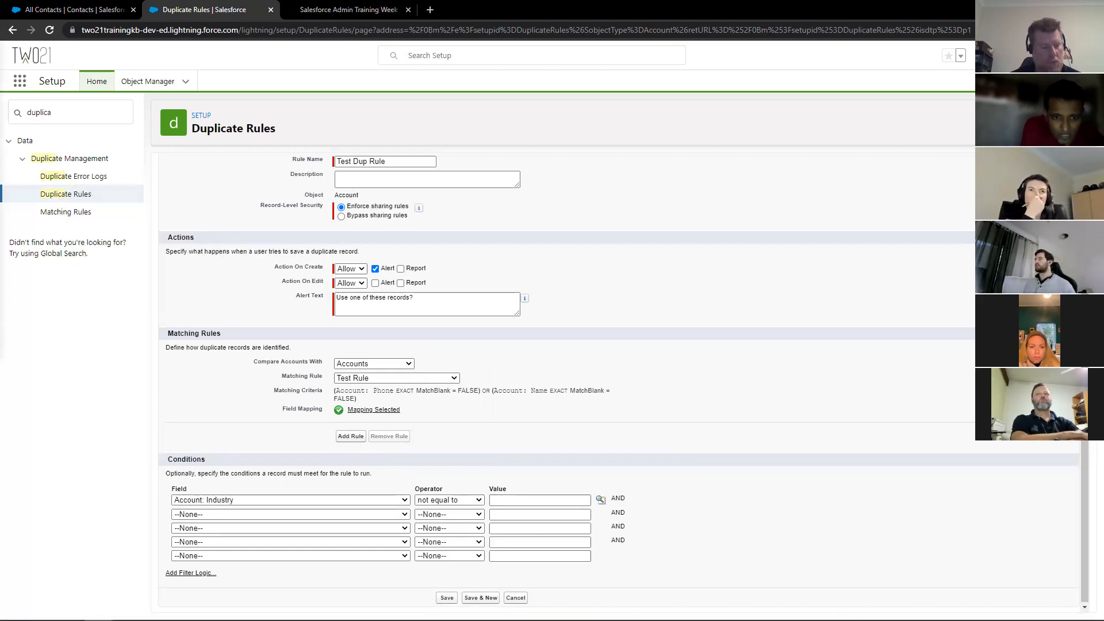
left_click_drag(744, 58, 809, 63)
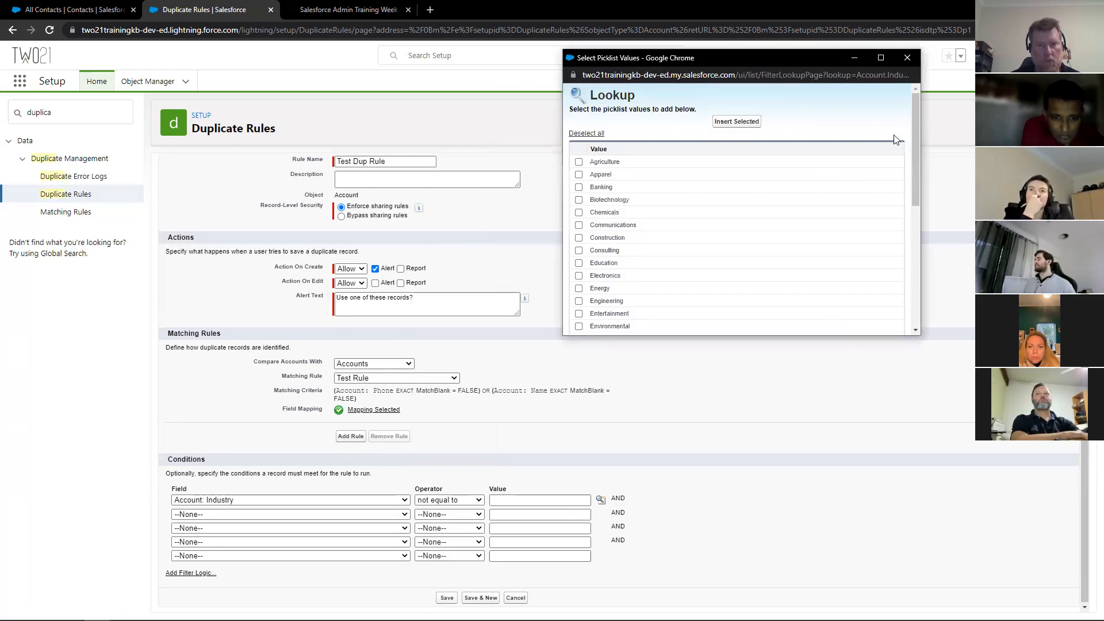
mouse_move(914, 131)
left_mouse_down()
mouse_move(897, 245)
mouse_move(879, 229)
left_mouse_up()
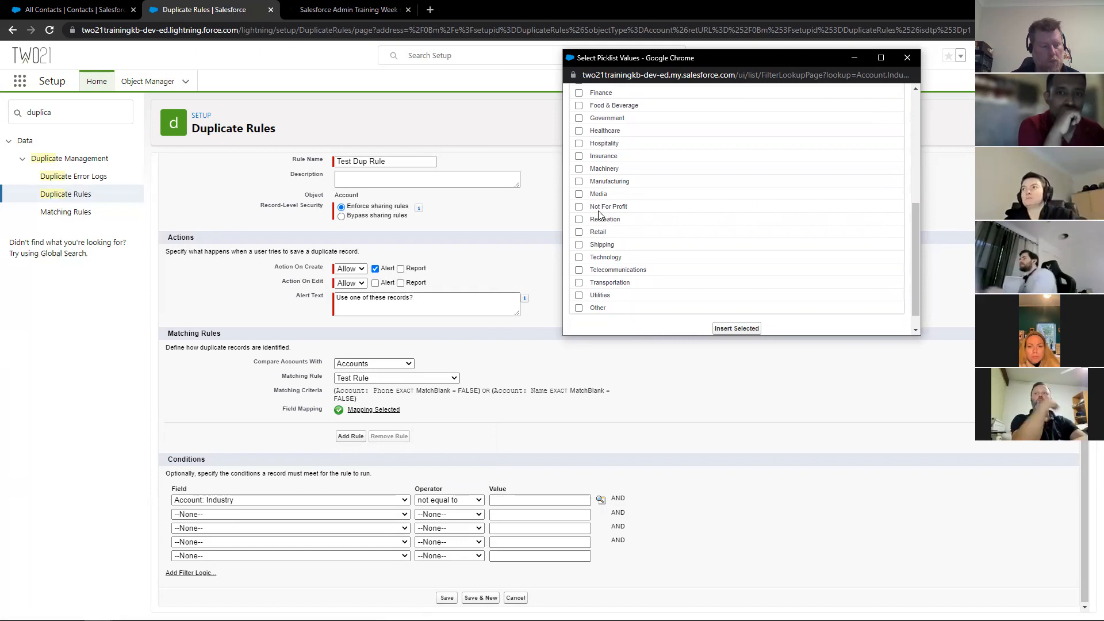
left_click(579, 206)
left_click(732, 329)
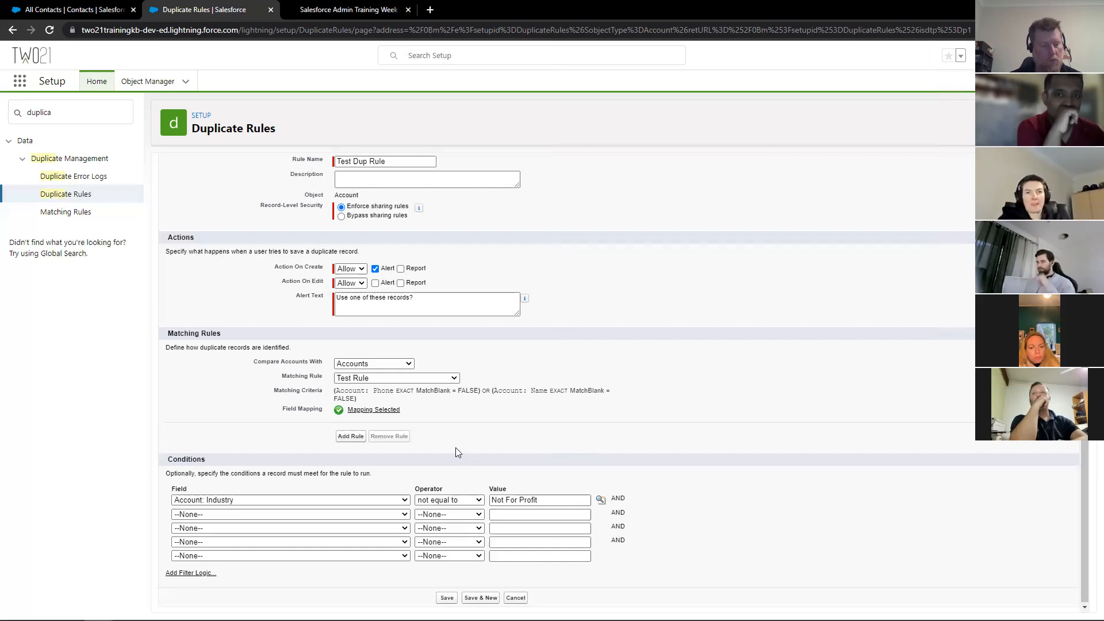
- Save the Account duplicate rule and activate it
left_click(441, 598)
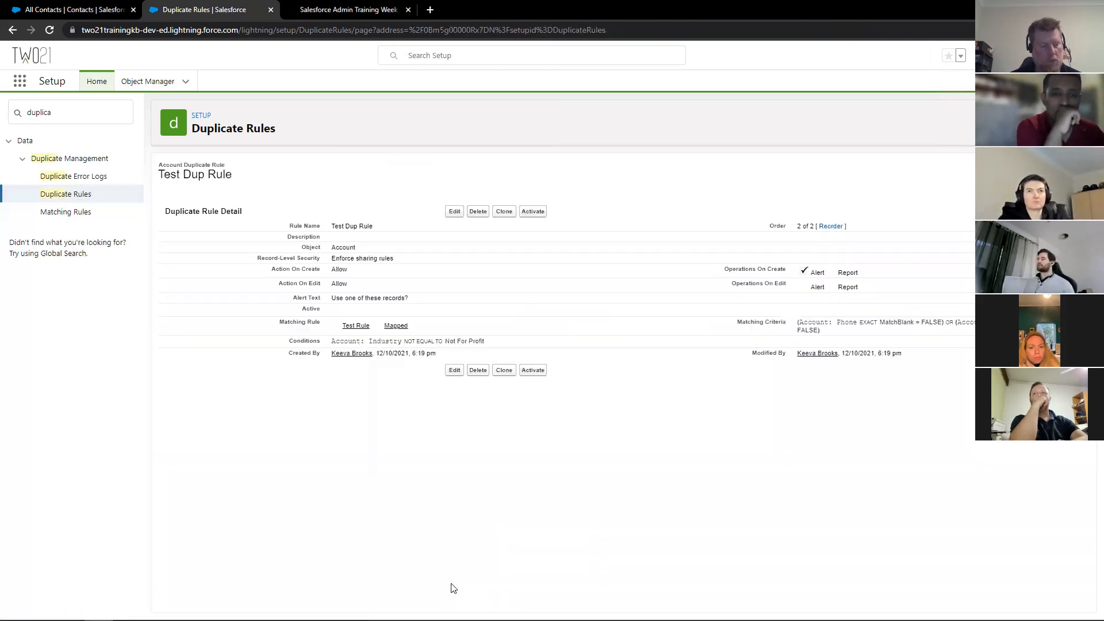
left_click(533, 211)
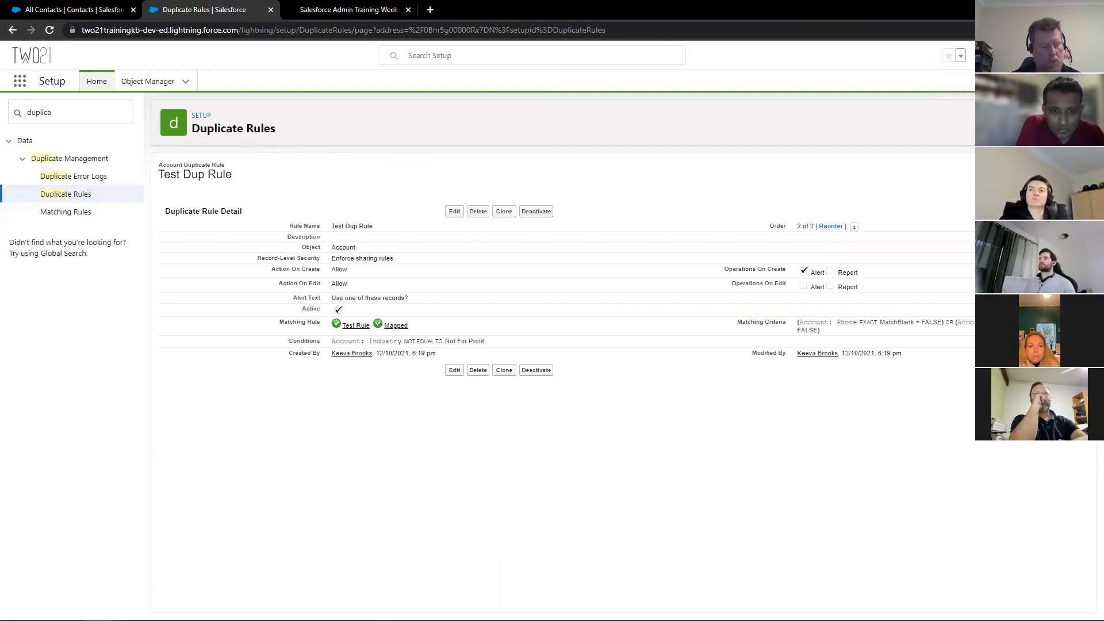
- Open the All Accounts list and copy the name of the Burlington Textiles Corp of America account
left_click(69, 9)
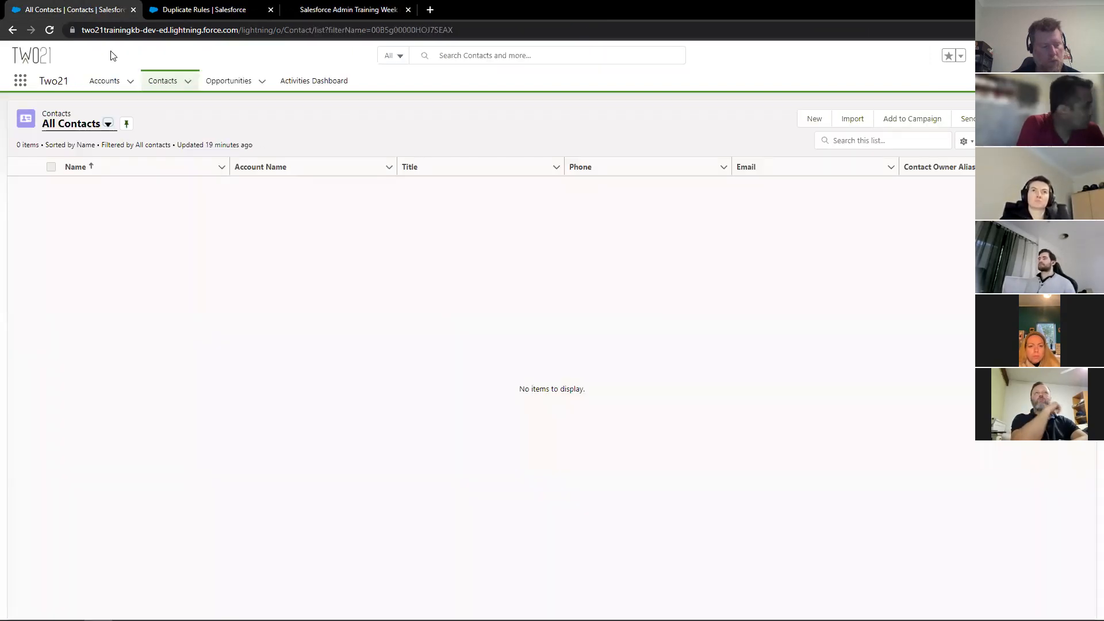
left_click(105, 81)
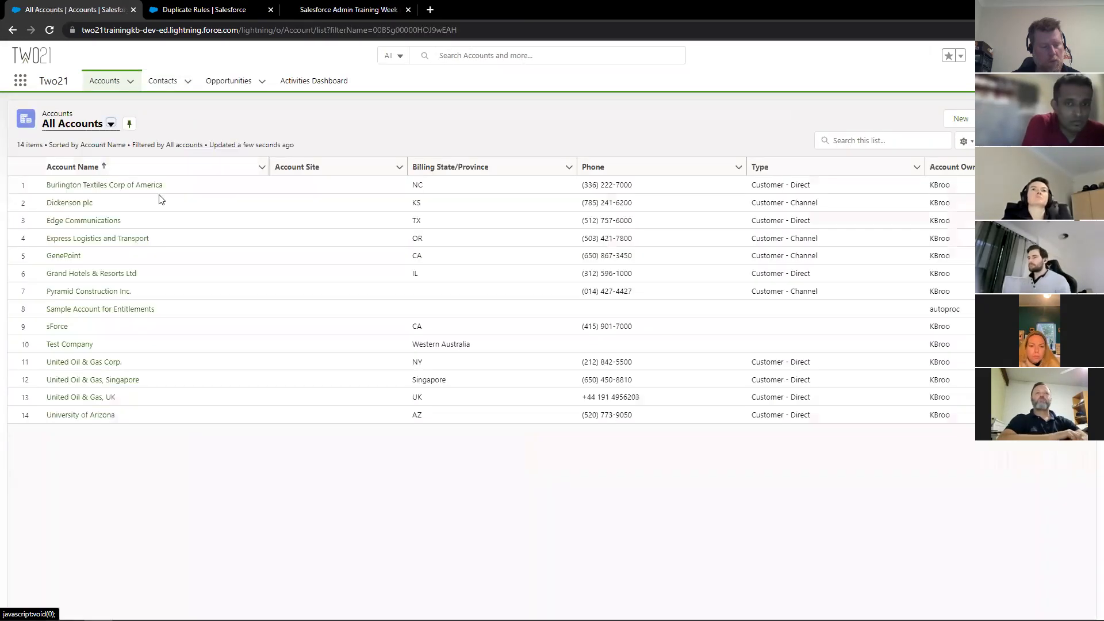
left_click_drag(165, 185, 47, 183)
key("ctrl+c")
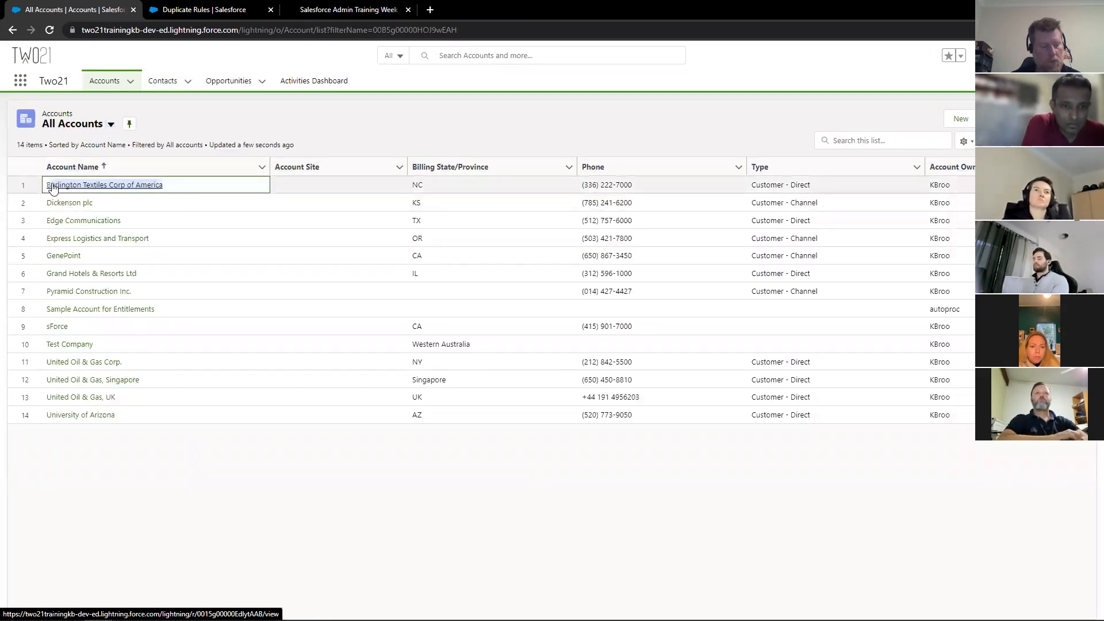
- Start a new Organisation account named "Burlington Textiles Corp of America" and try to save it to test the duplicate rule
left_click(960, 118)
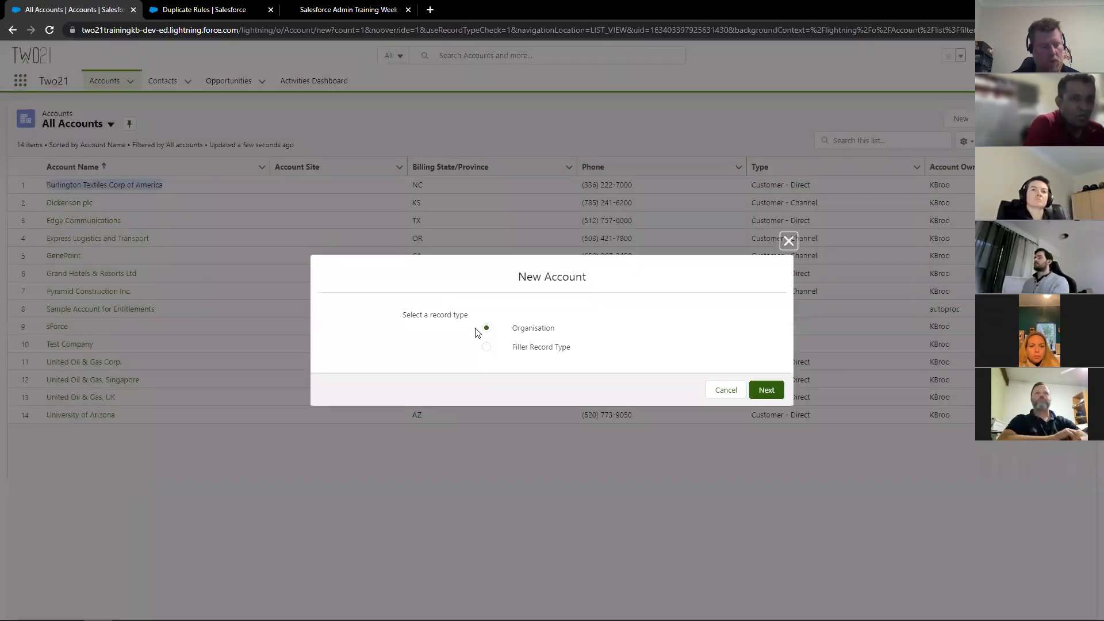
left_click(767, 397)
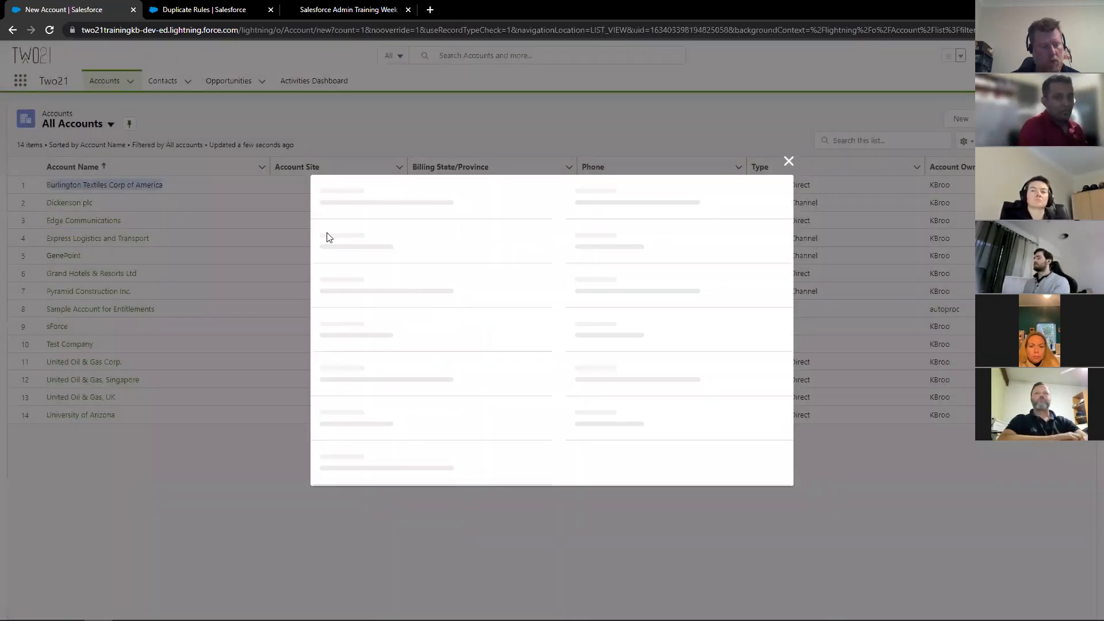
left_click(372, 188)
key("ctrl+v")
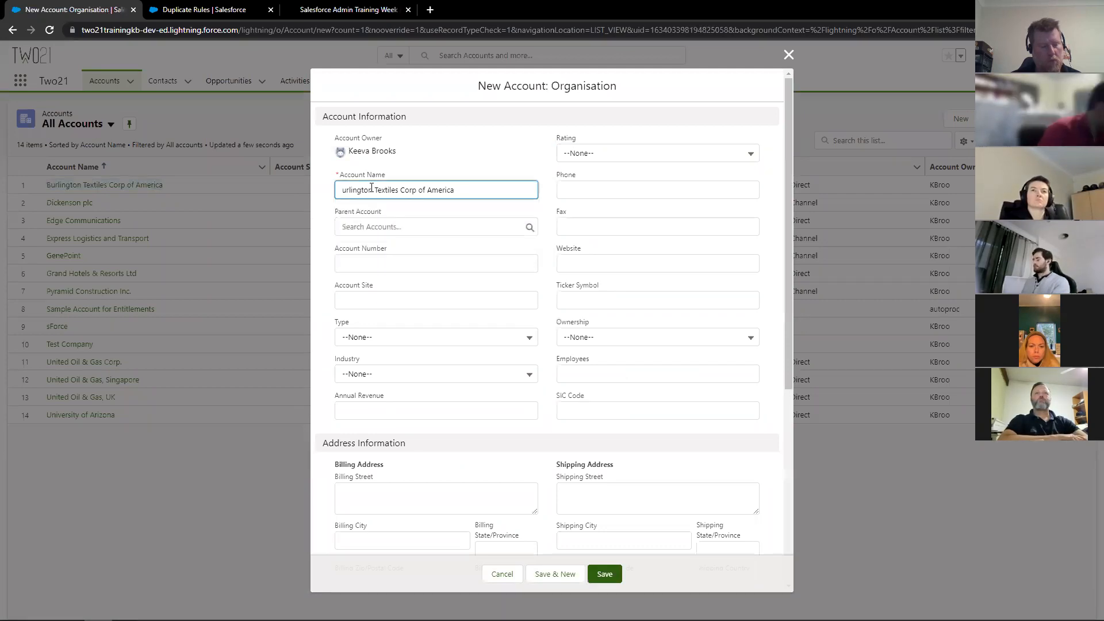
type("B")
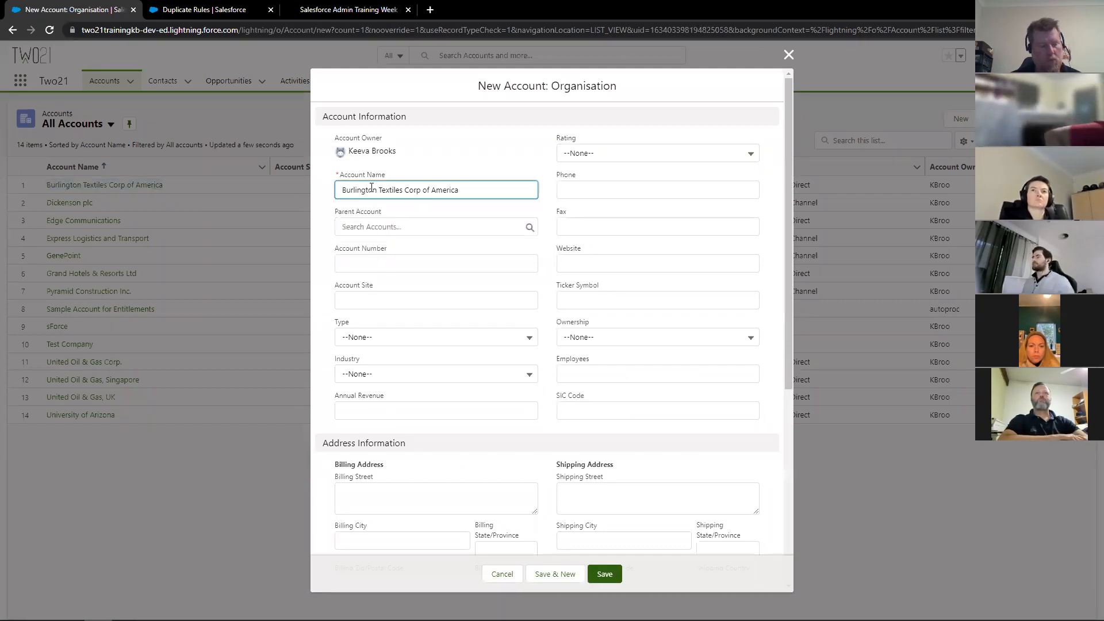
left_click(604, 578)
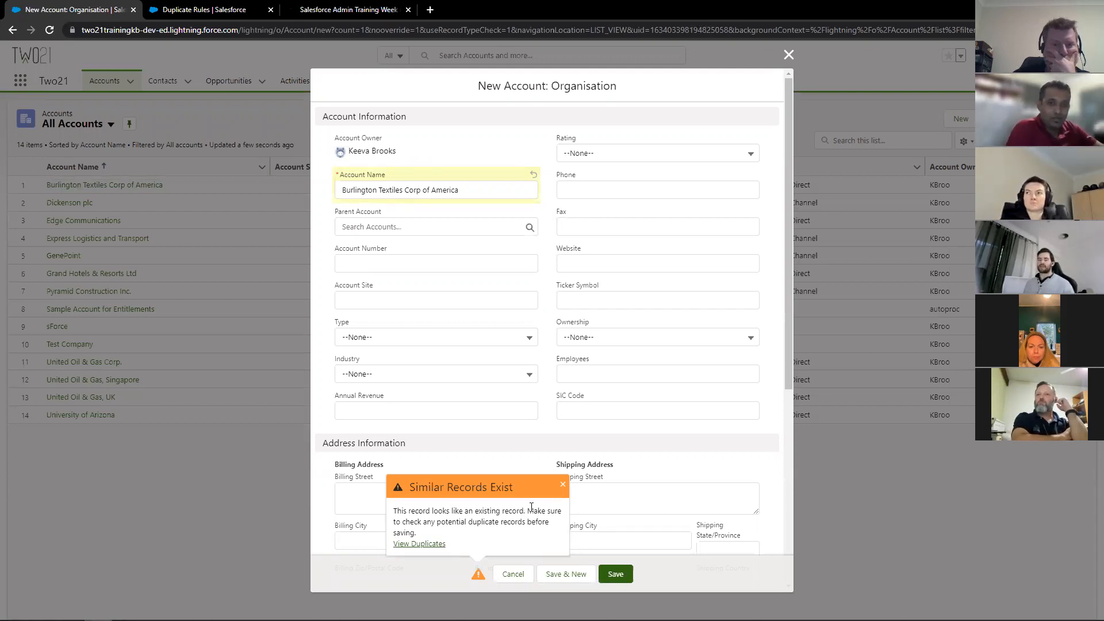
- Save the duplicate account despite the alert and view its potential duplicate records from the related lists
left_click(615, 573)
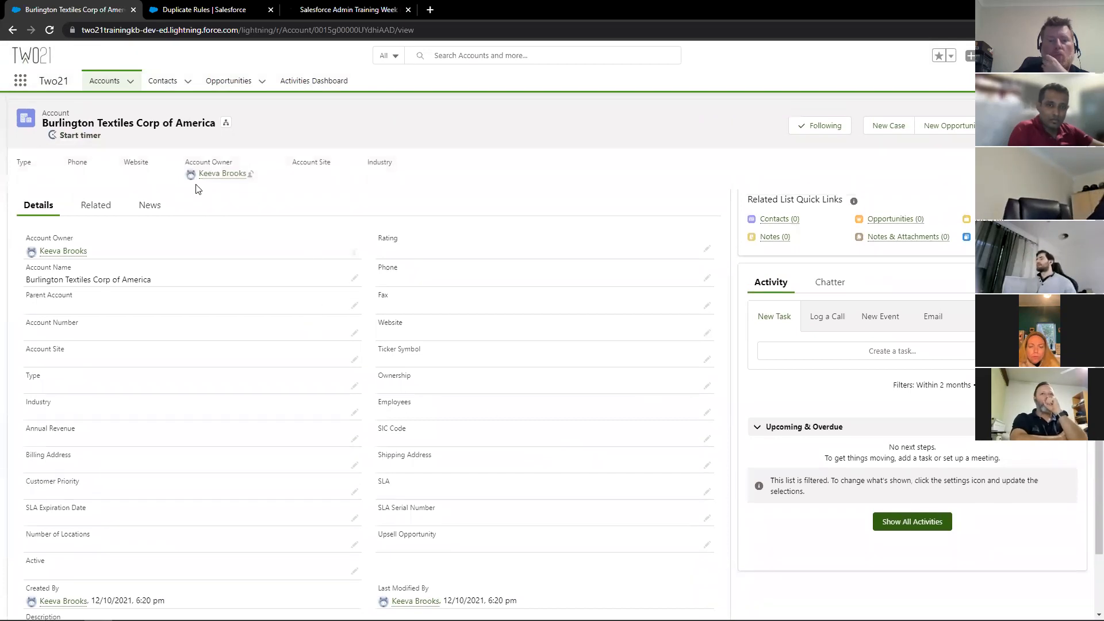
left_click(97, 212)
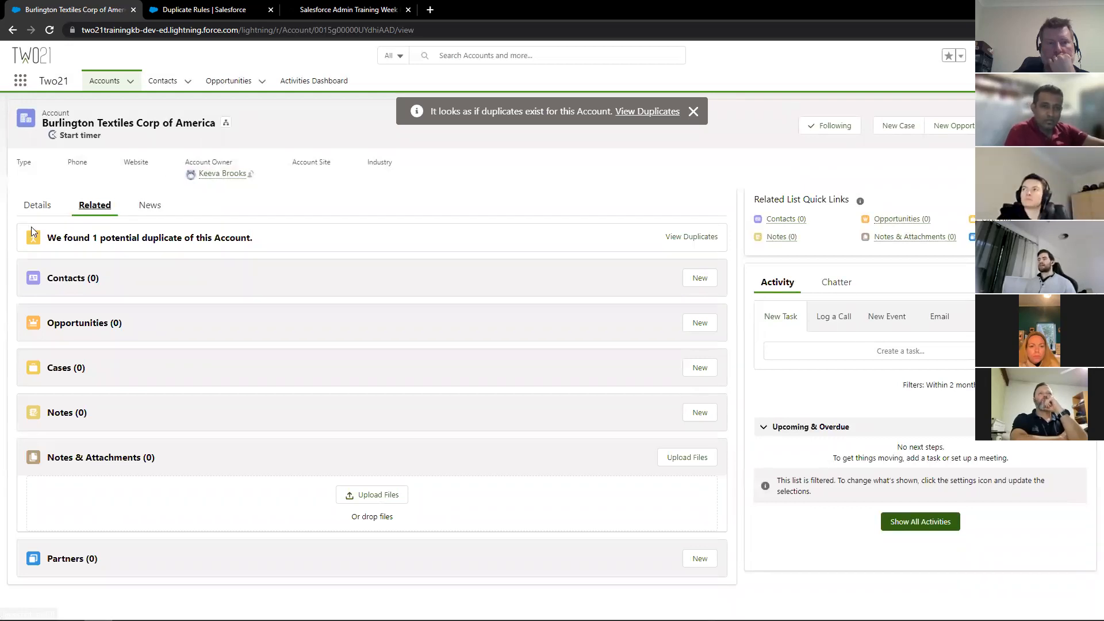
left_click(37, 211)
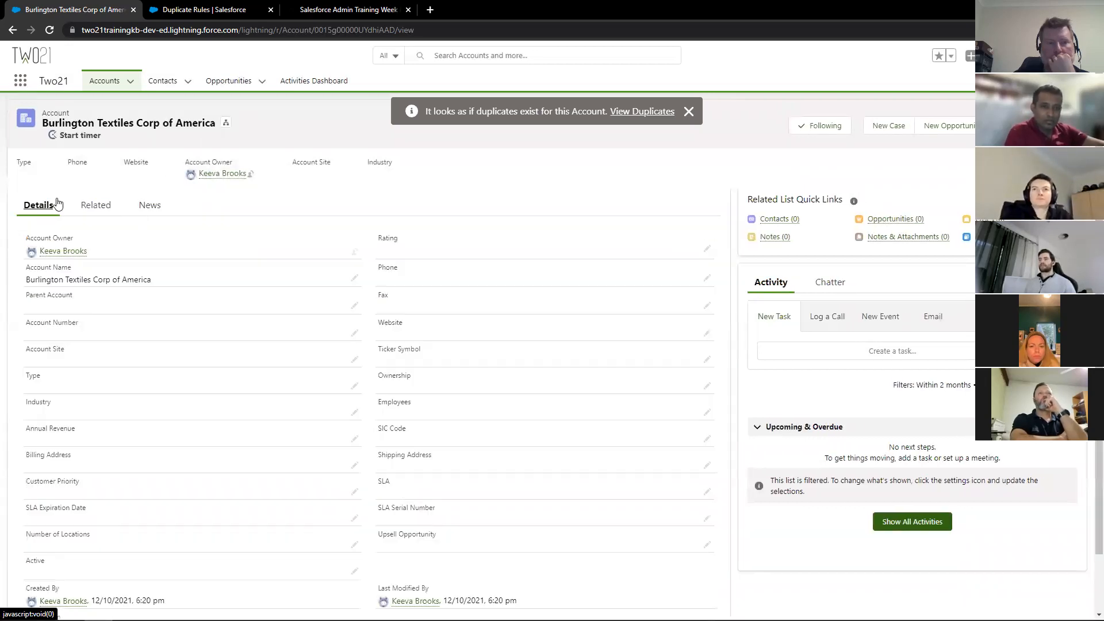
left_click(93, 220)
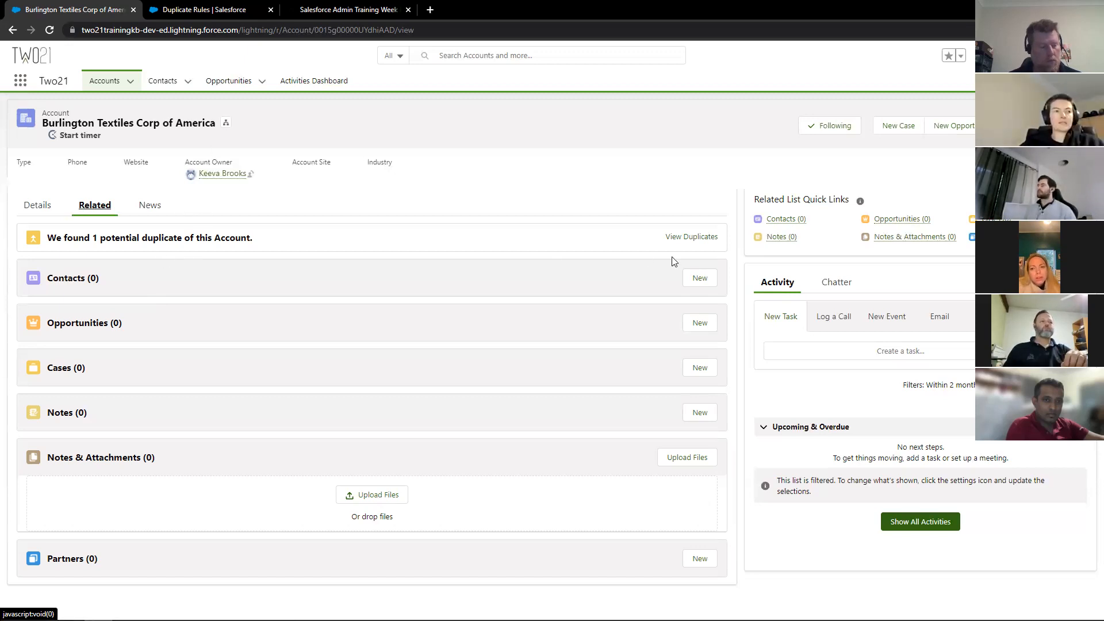
left_click(712, 240)
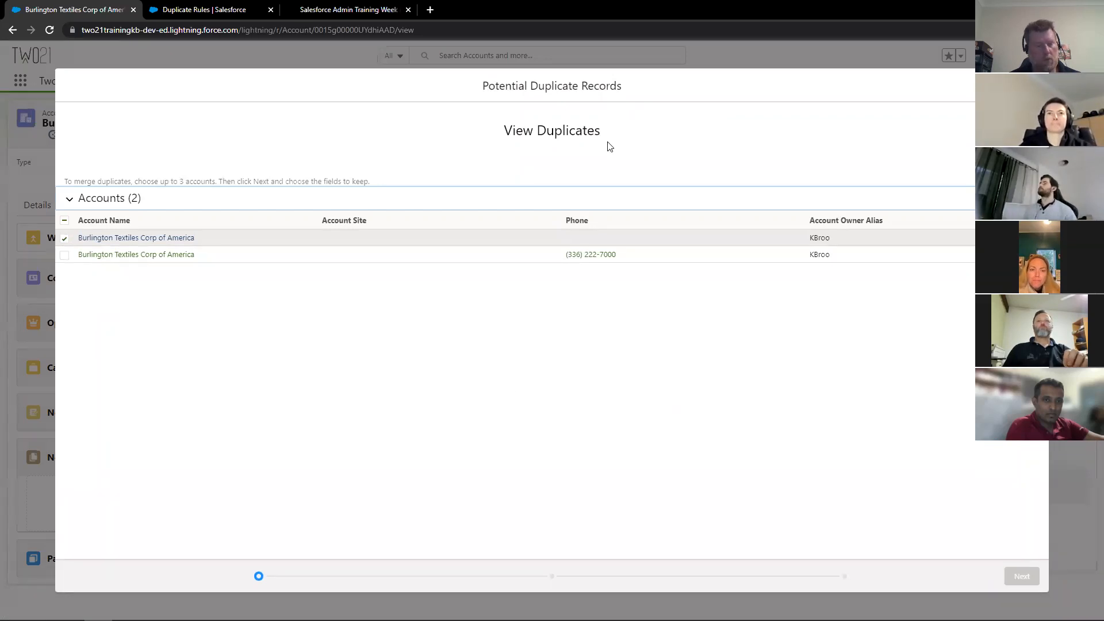
key("Escape")
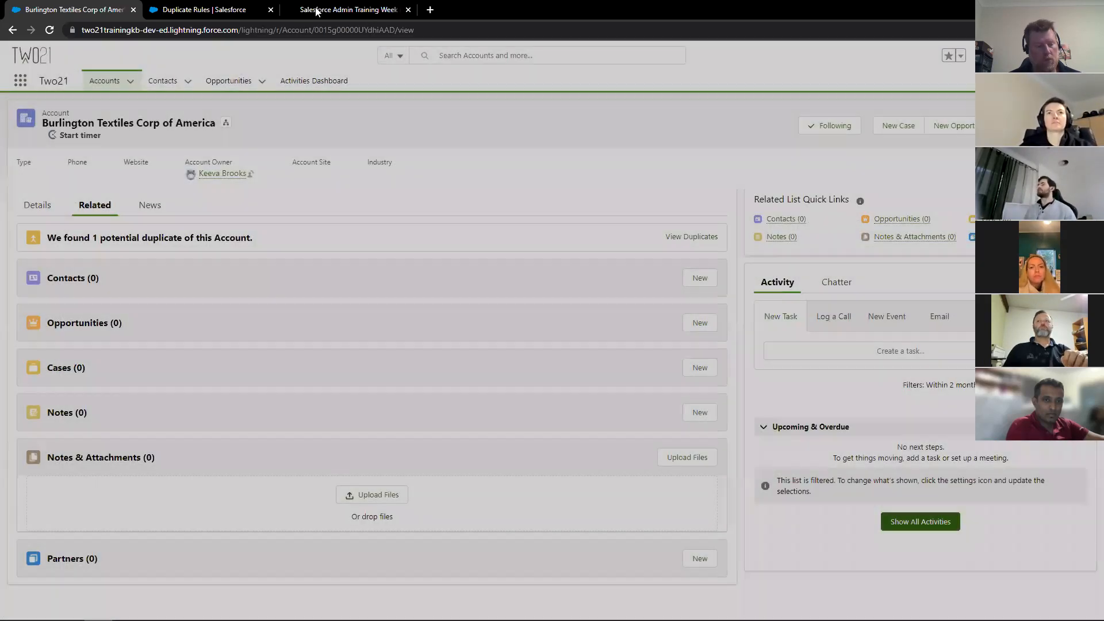
- Review the importing data options and the Data Import Wizard versus Data Loader comparison on the Salesforce Admin Training Week 6 page
left_click(305, 10)
scroll(383, 316, "up", 1)
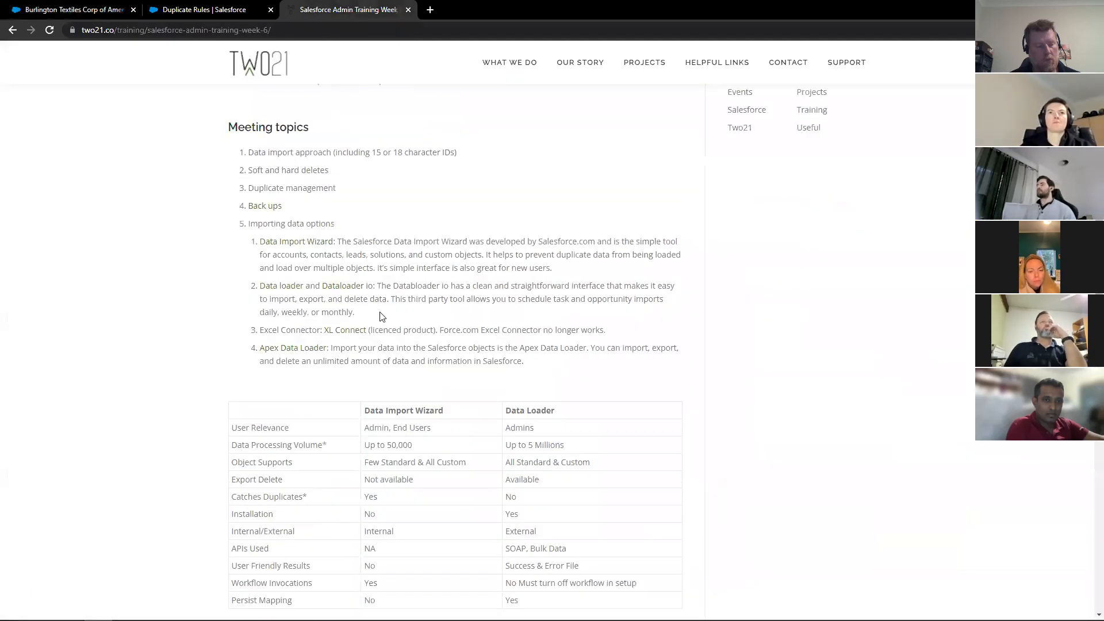
scroll(382, 317, "down", 1)
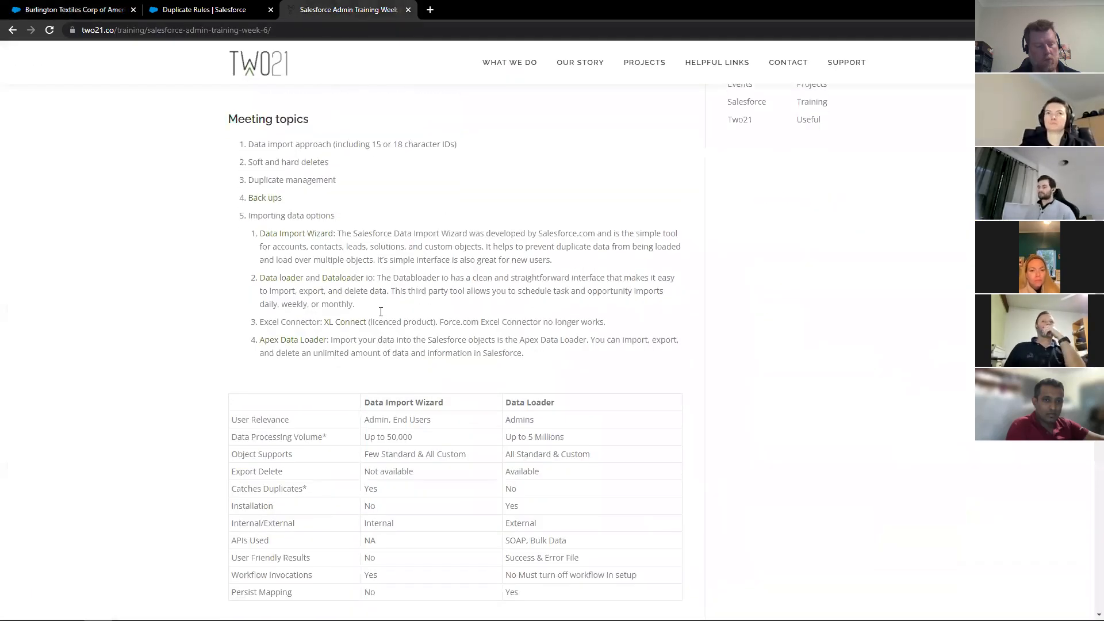
scroll(278, 223, "down", 1)
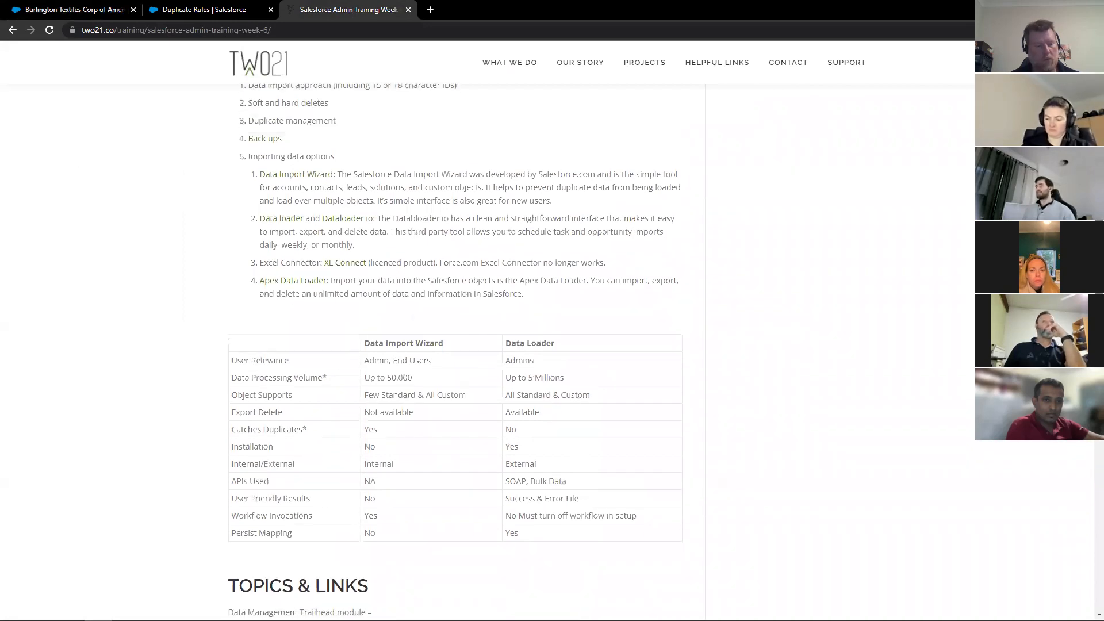
scroll(508, 241, "up", 1)
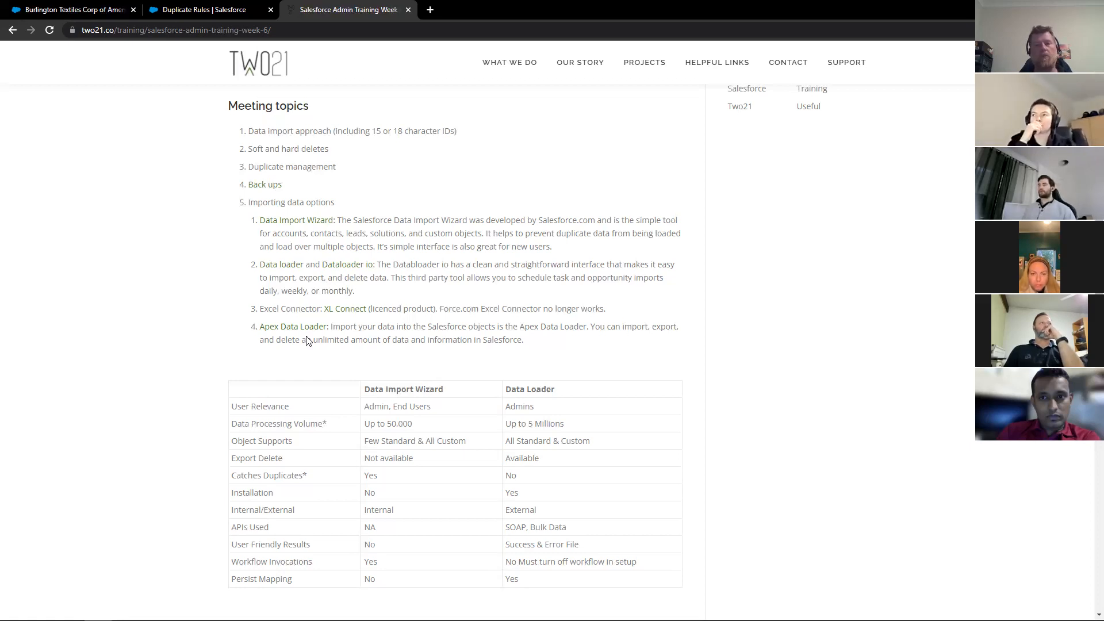
- Check the existing records in the All Accounts, All Contacts and All Opportunities lists, ending on All Contacts
left_click(110, 6)
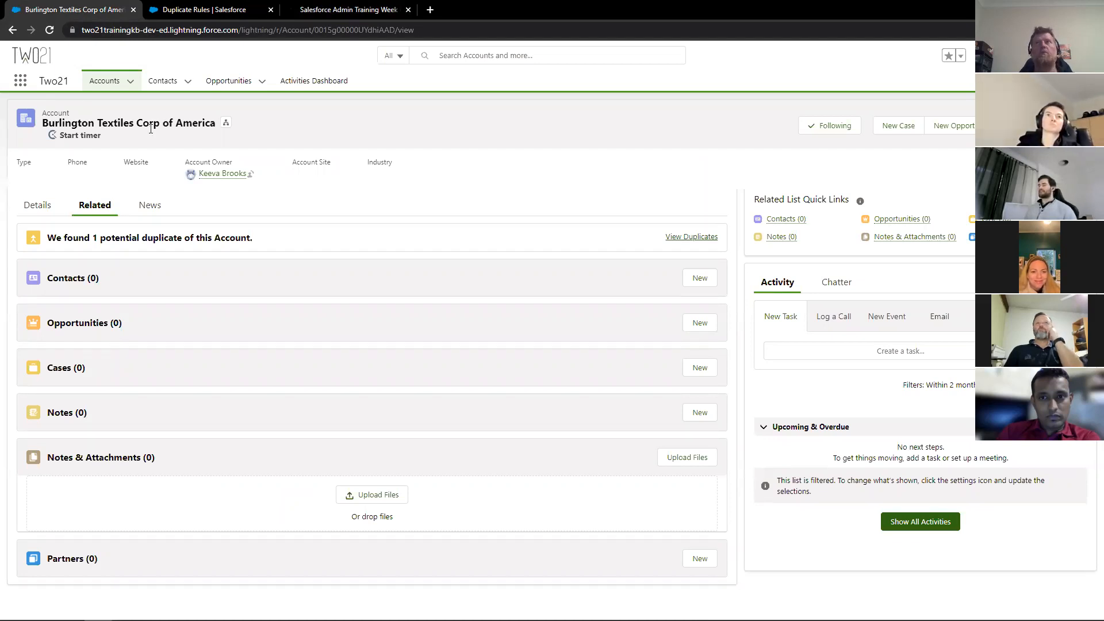
left_click(111, 85)
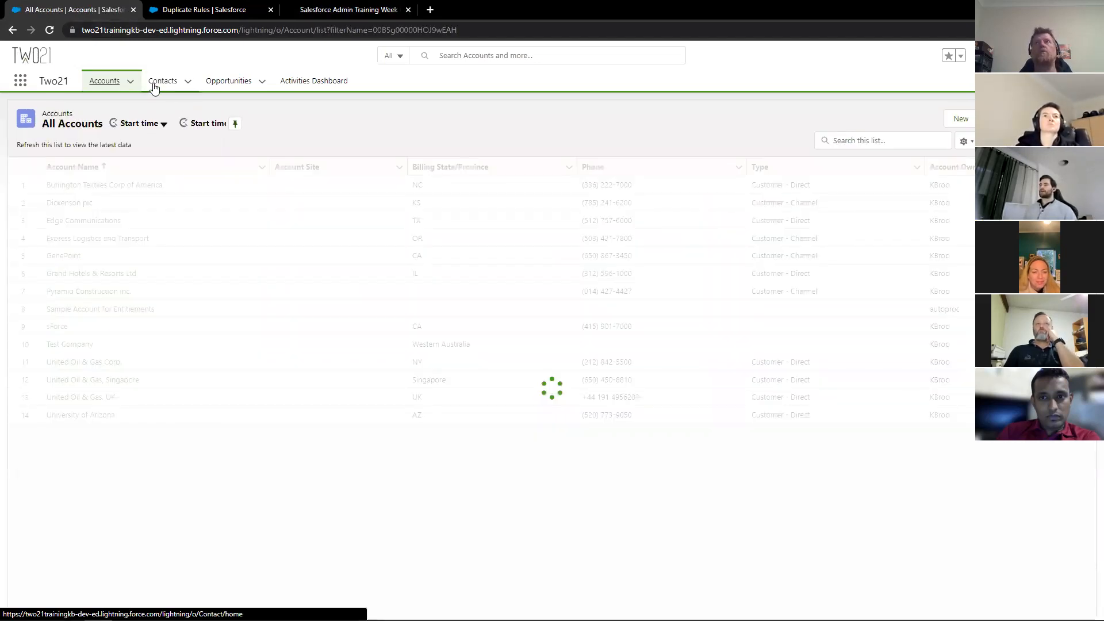
left_click(159, 87)
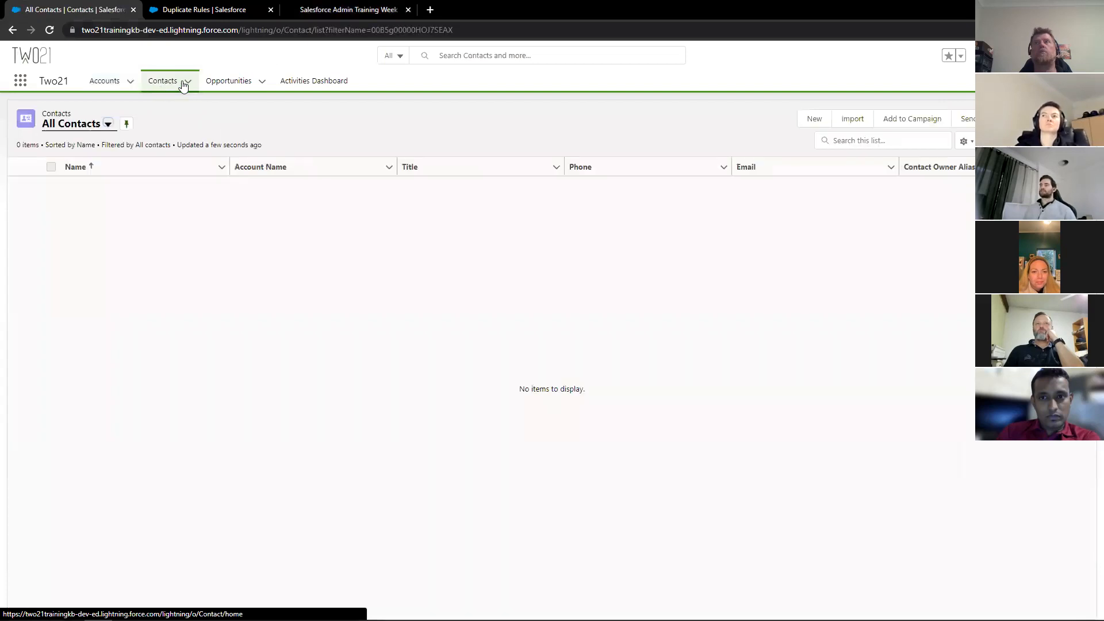
left_click(223, 92)
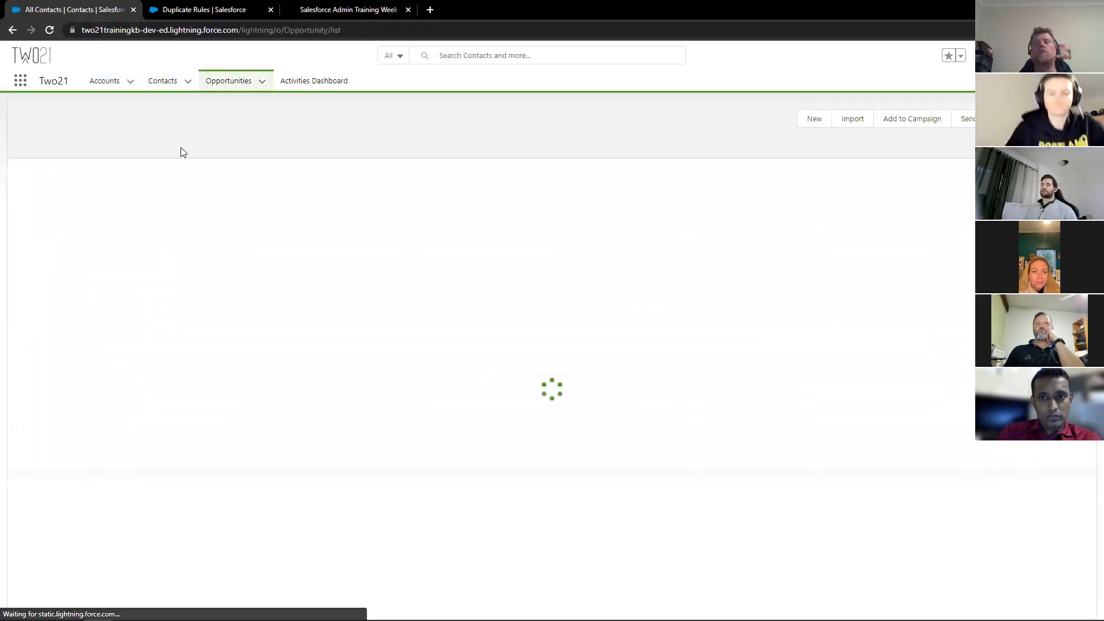
left_click(102, 125)
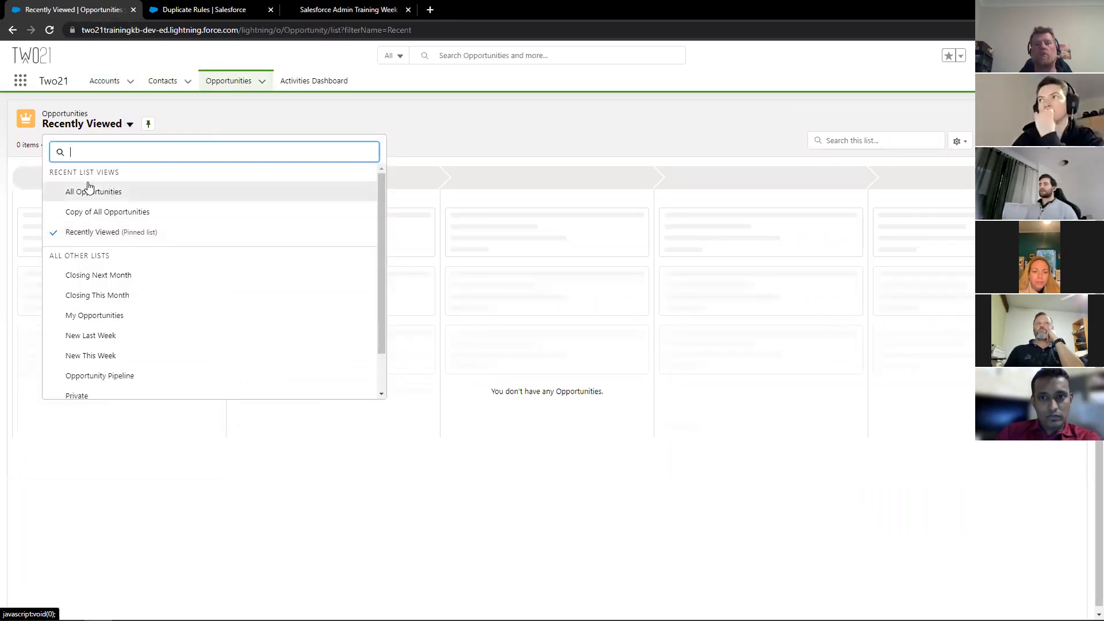
left_click(86, 190)
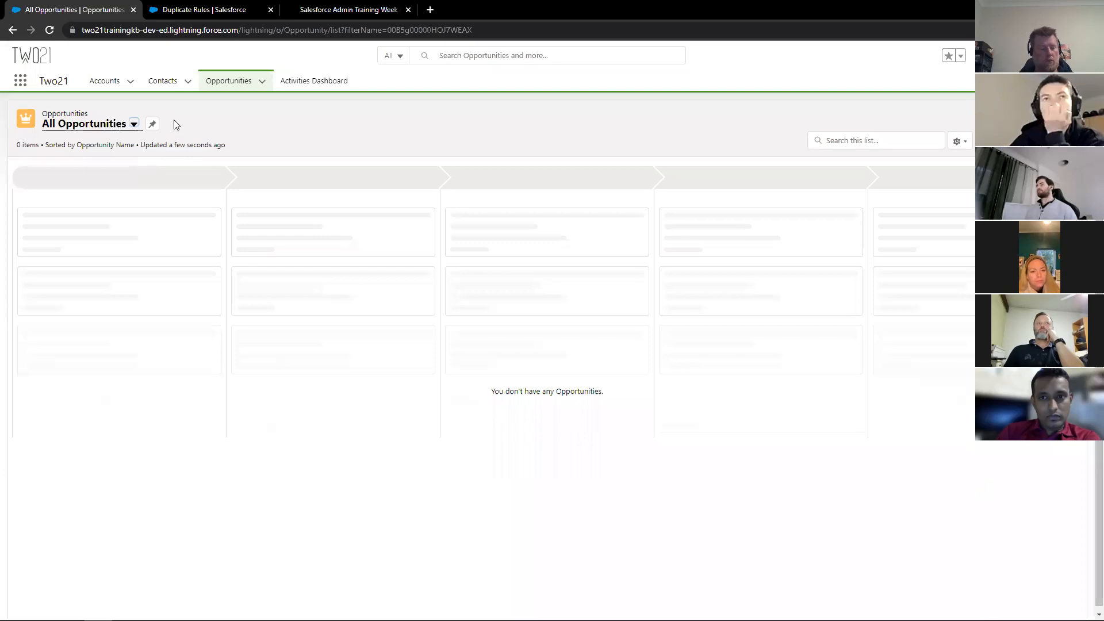
left_click(151, 85)
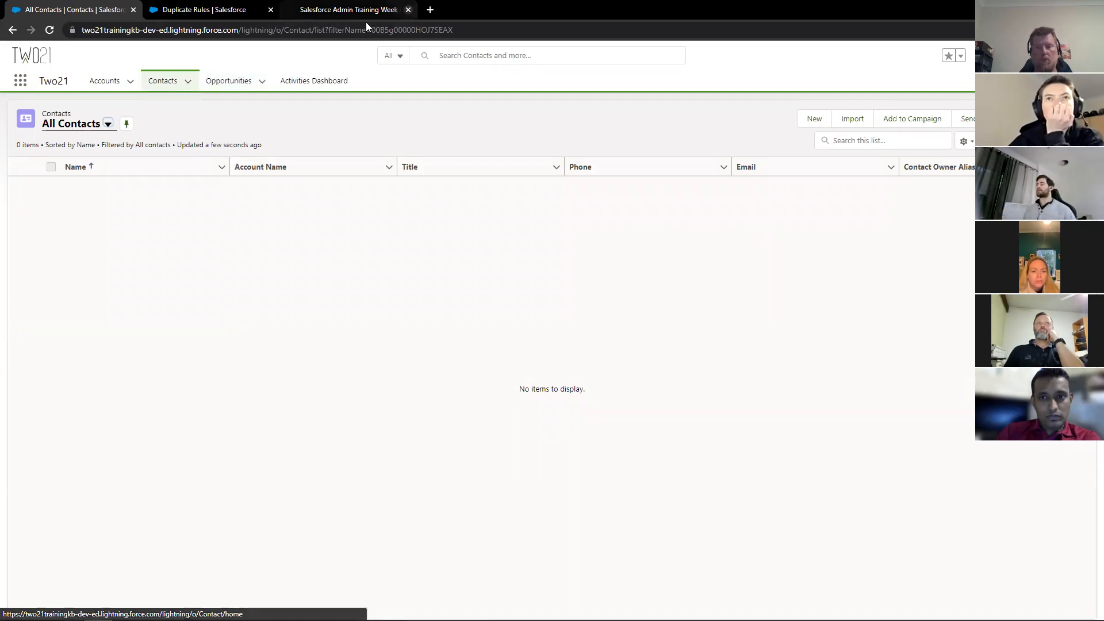
- Open Setup, find the Data Import Wizard by searching for "import", and review its start page
left_click(1034, 56)
left_click(1003, 85)
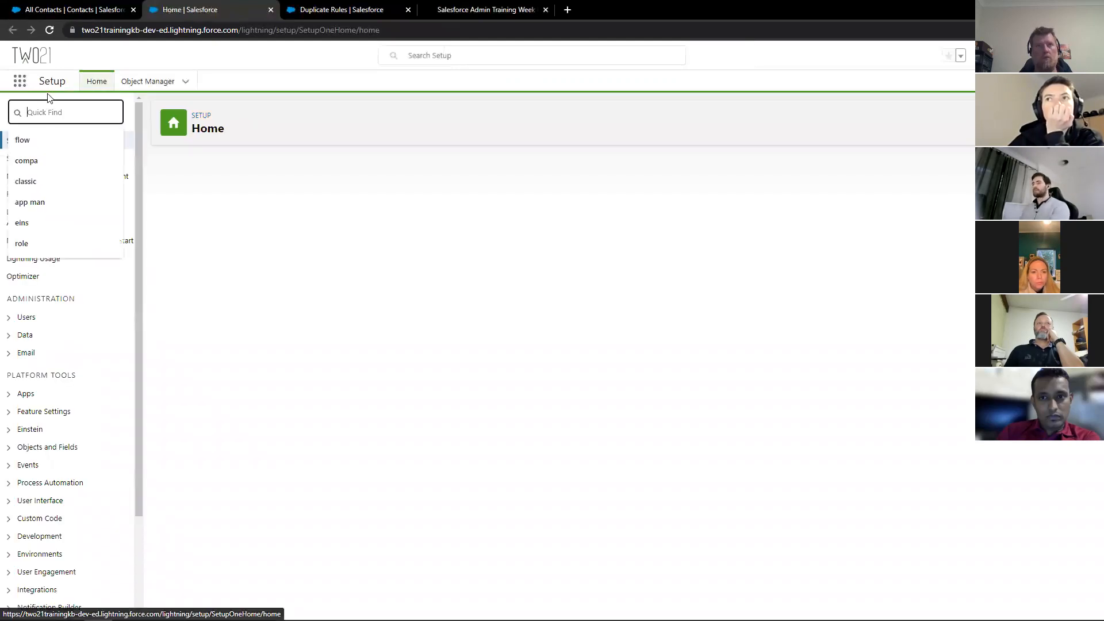
type("import")
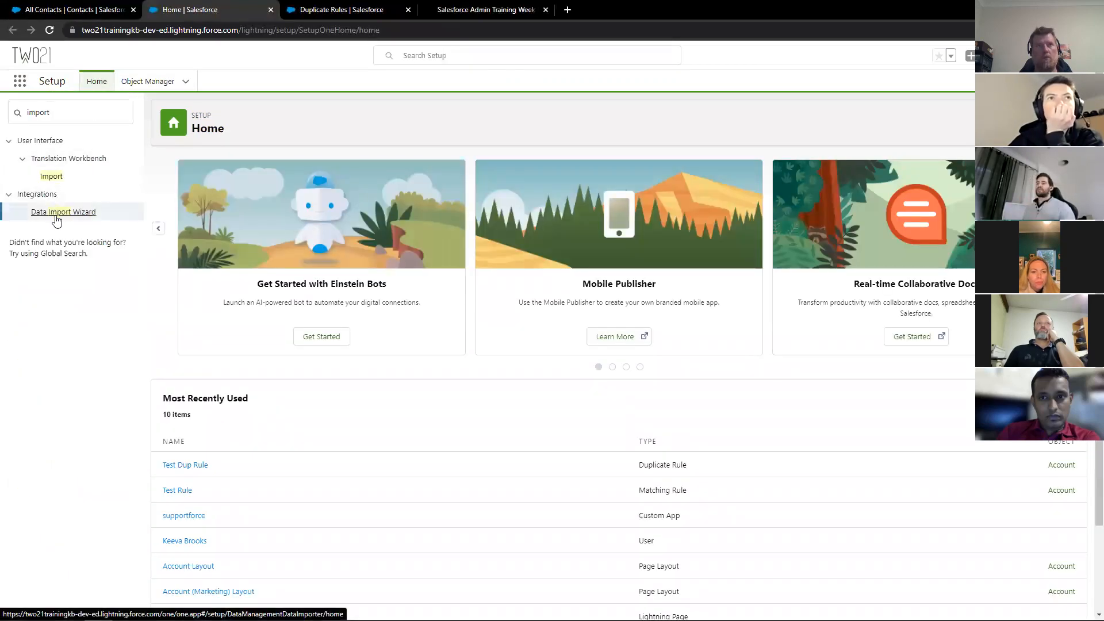
left_click(56, 213)
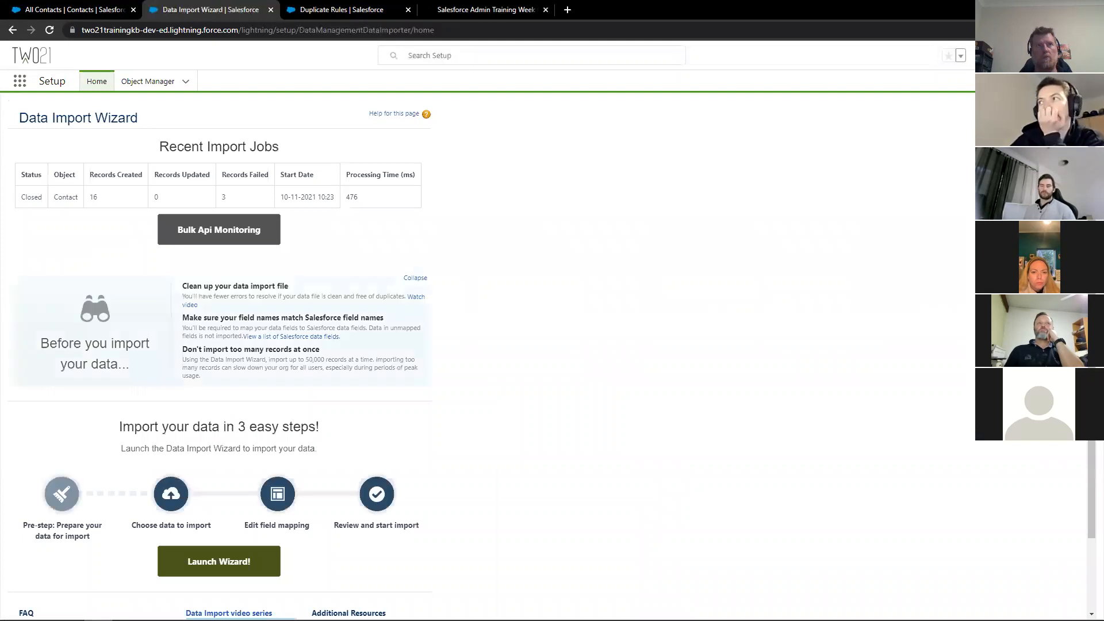
scroll(498, 210, "down", 1)
scroll(495, 212, "up", 1)
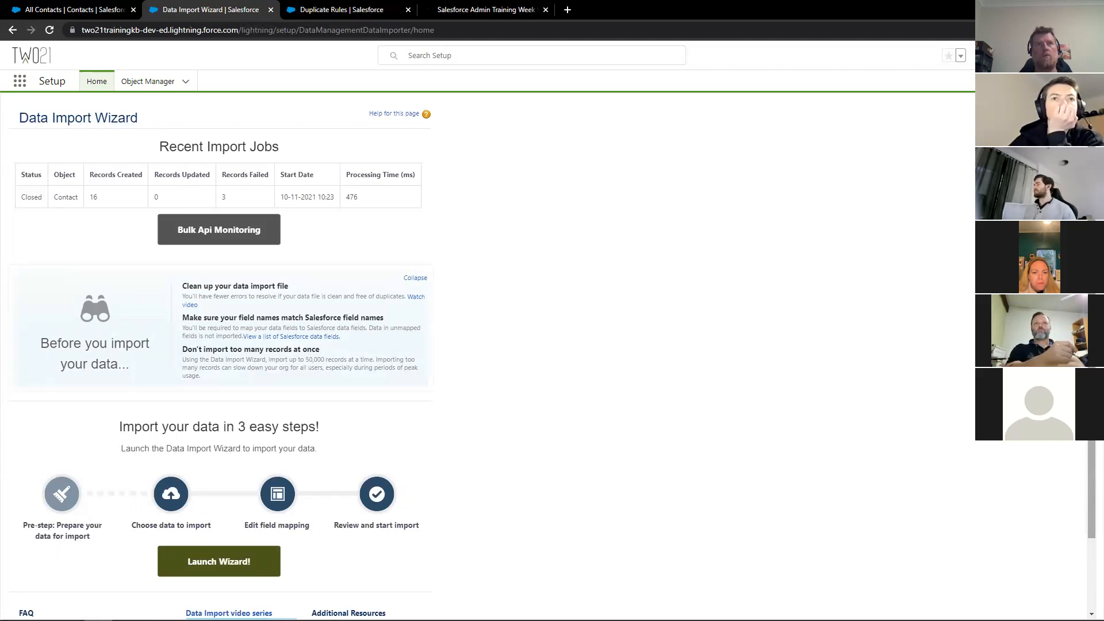
scroll(377, 239, "down", 1)
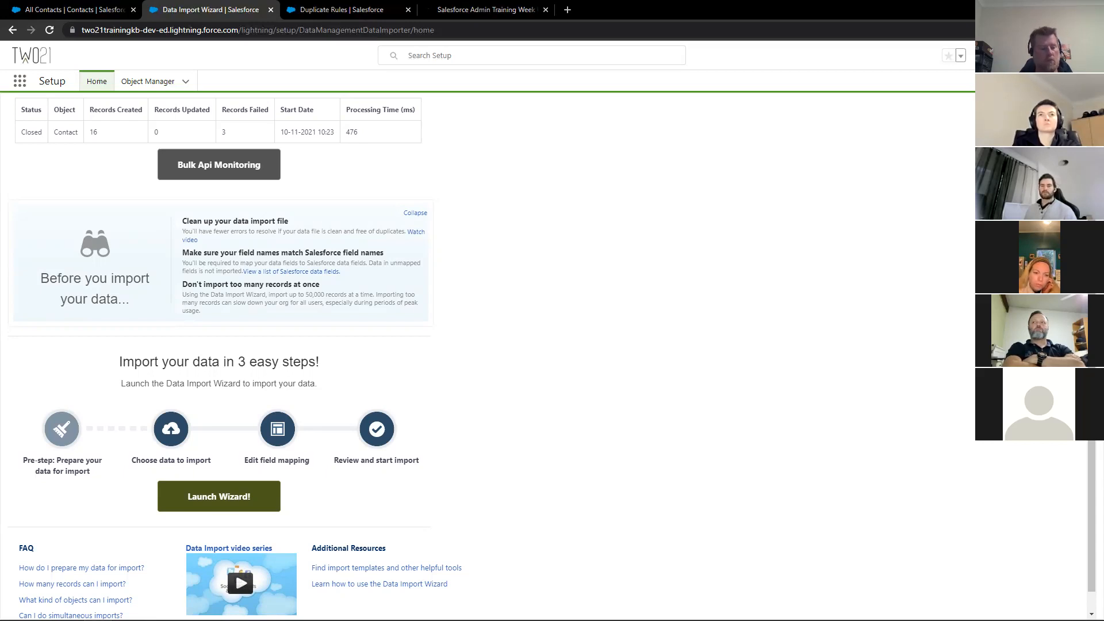
- Switch to the Training_Session_Contacts workbook in Excel and examine how its mailing address column is filled in
key("super+shift+Left")
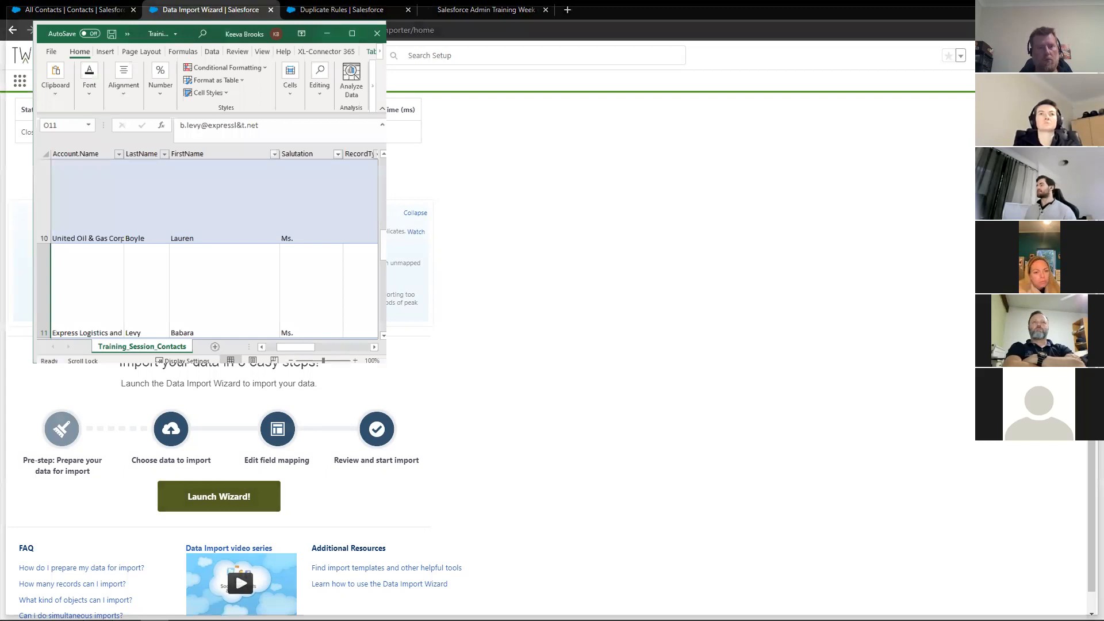
scroll(761, 369, "left", 2)
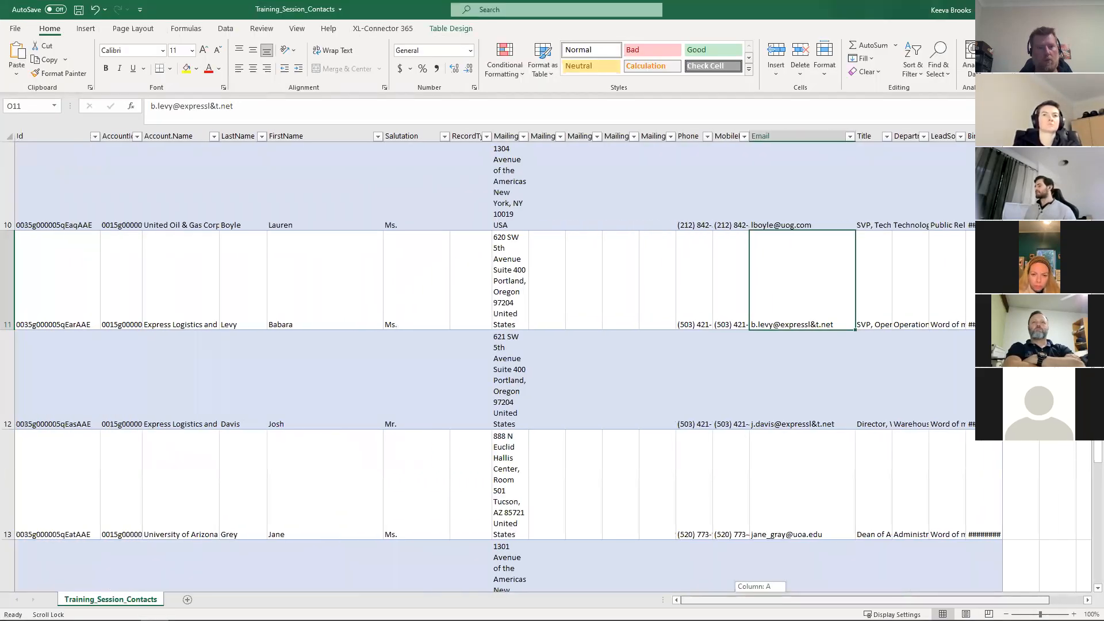
scroll(762, 368, "up", 3)
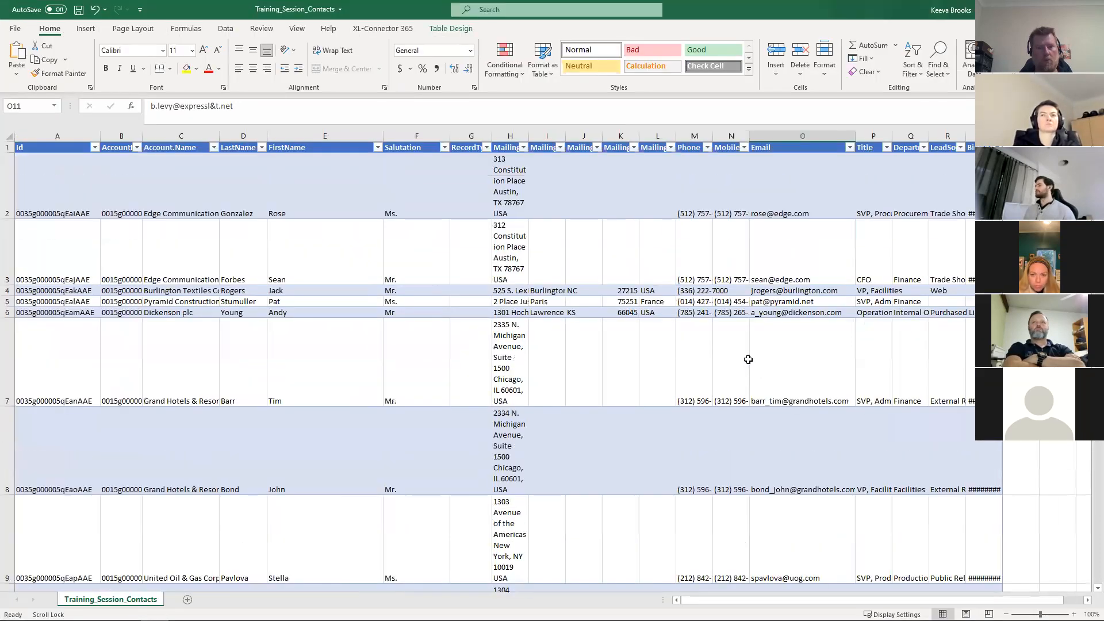
left_click(506, 166)
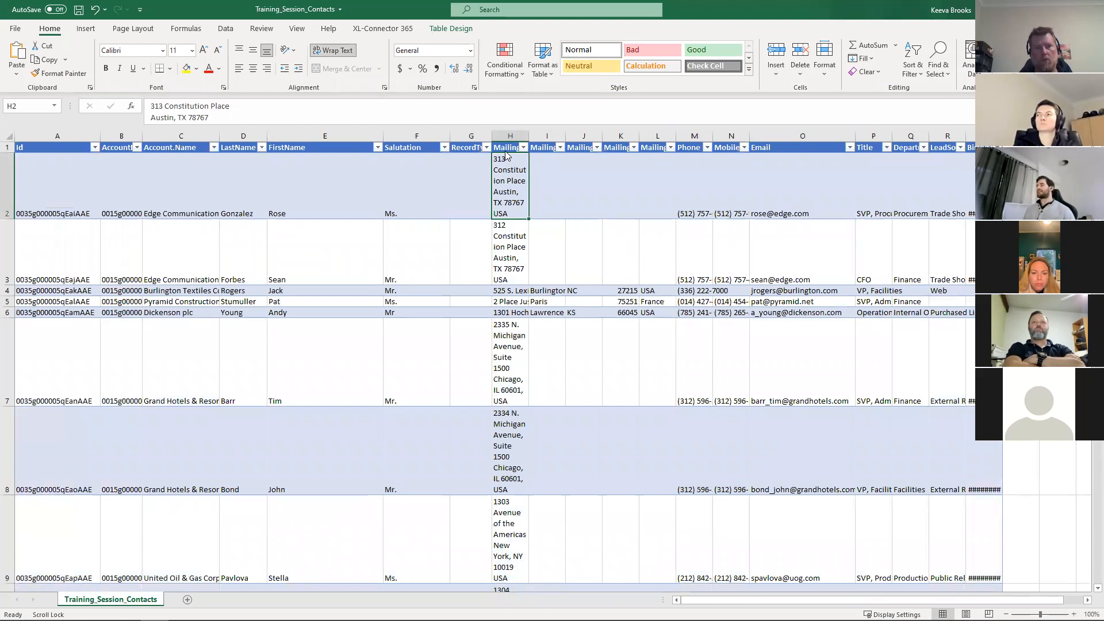
left_click(503, 148)
left_click(509, 182)
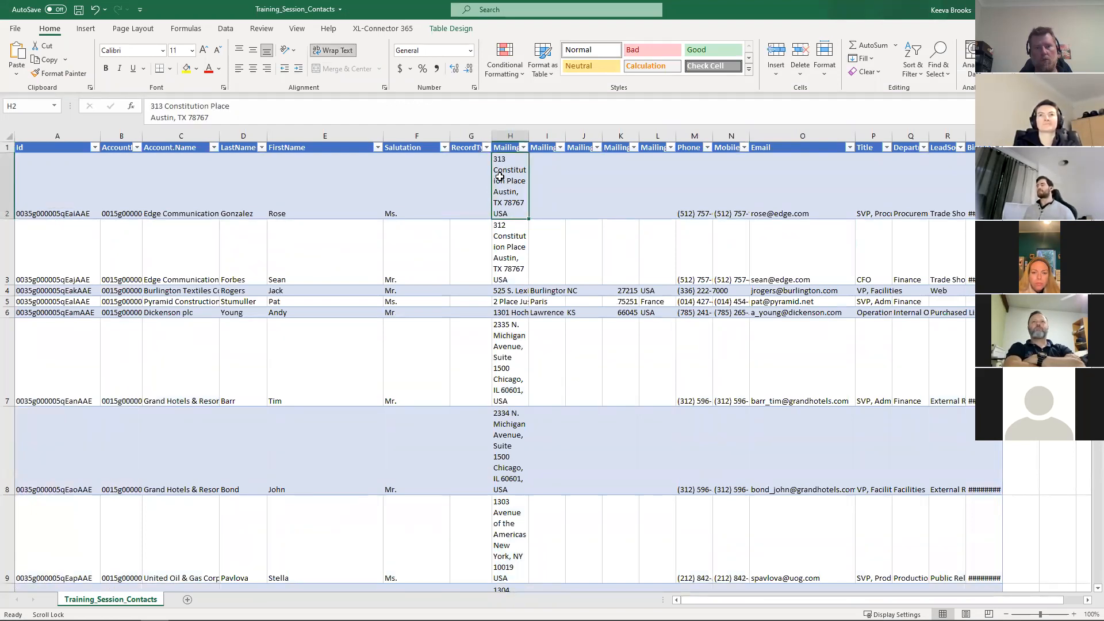
scroll(503, 189, "down", 3)
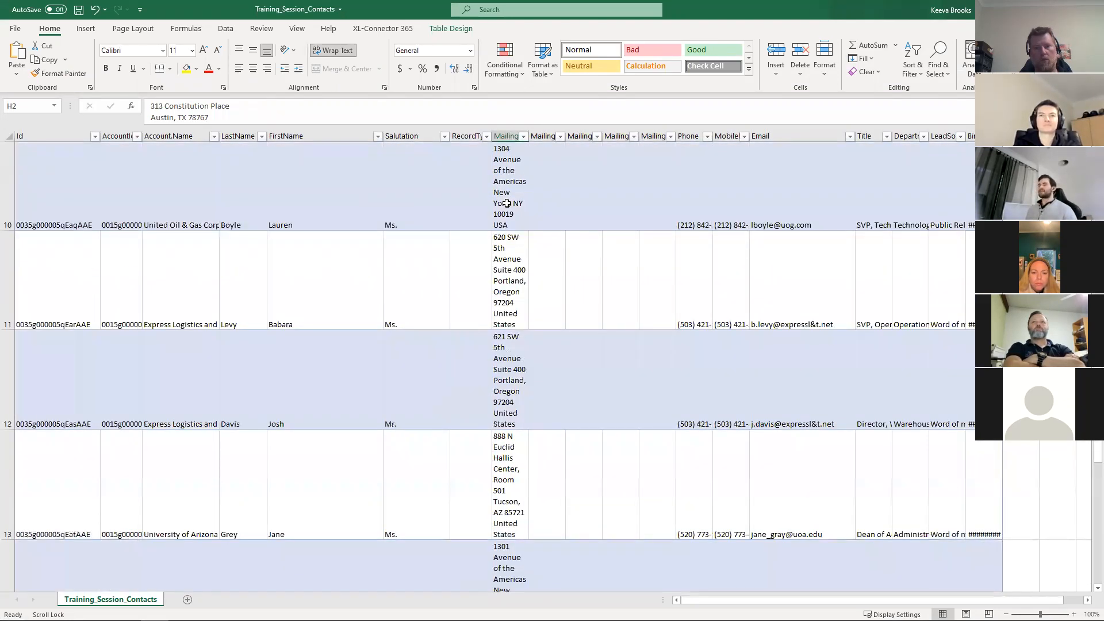
scroll(506, 203, "up", 3)
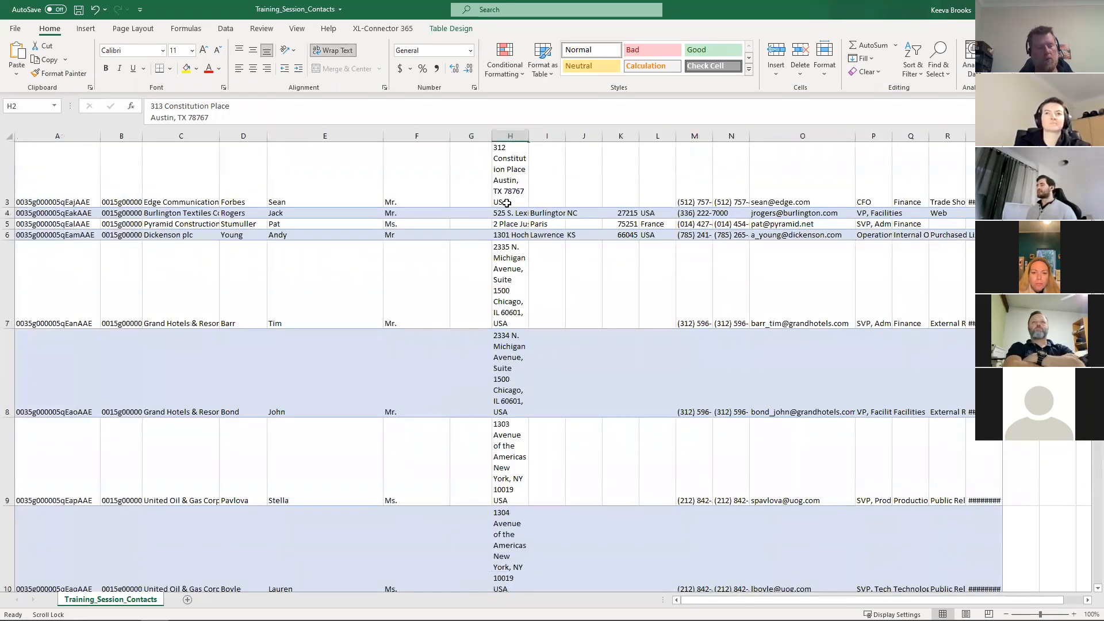
scroll(507, 203, "up", 1)
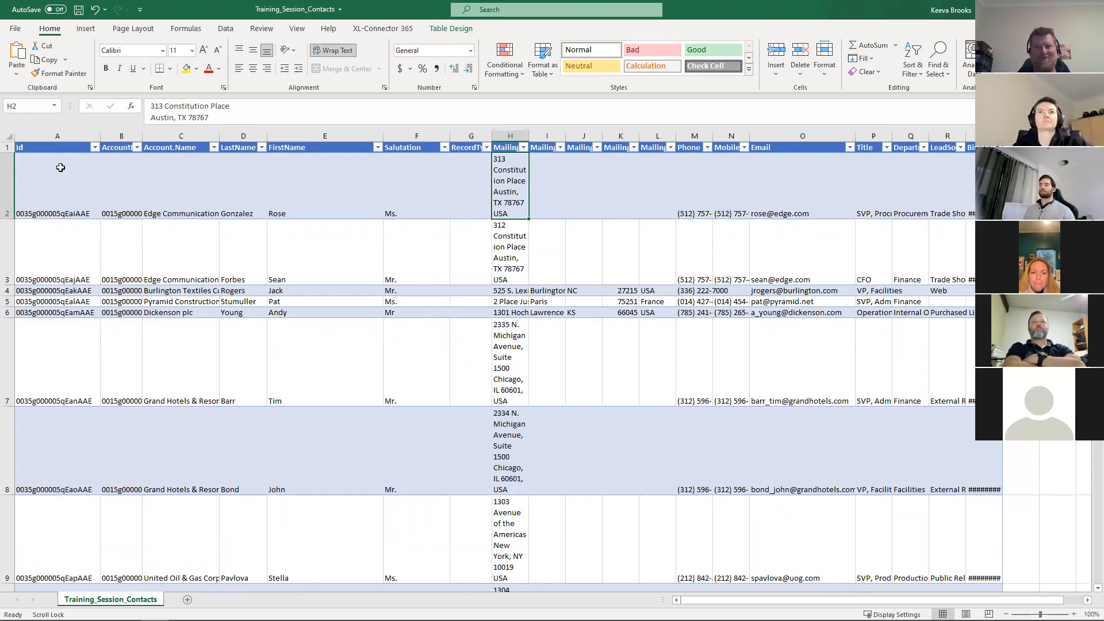
- Examine the Id, Account.Name, FirstName and Salutation columns and the account names in rows 2 and 4
left_click(53, 152)
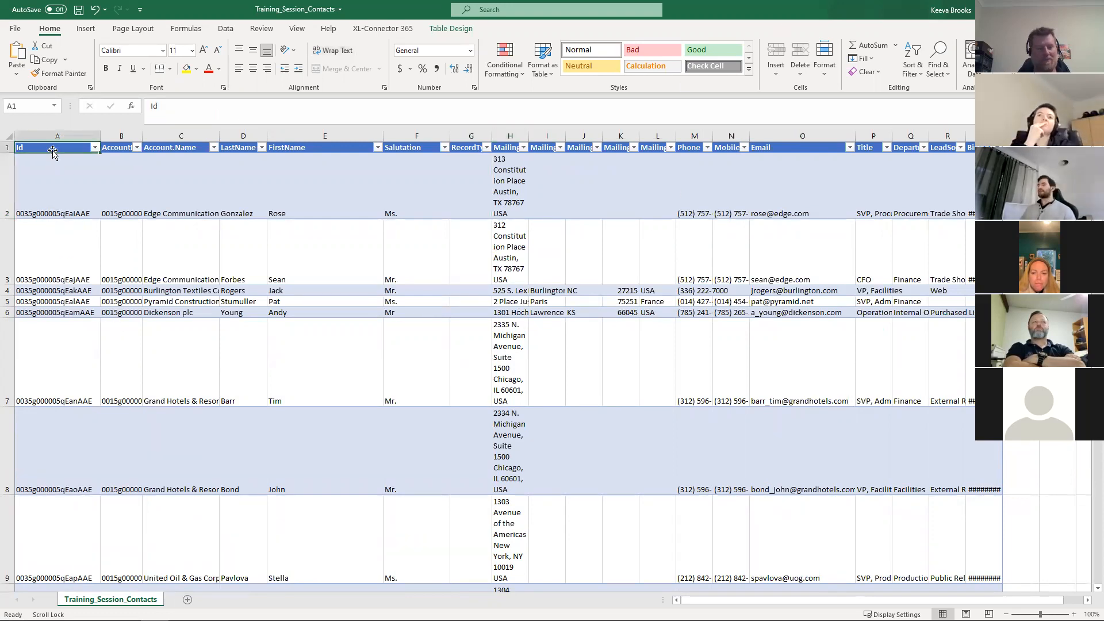
left_click(154, 148)
left_click(305, 152)
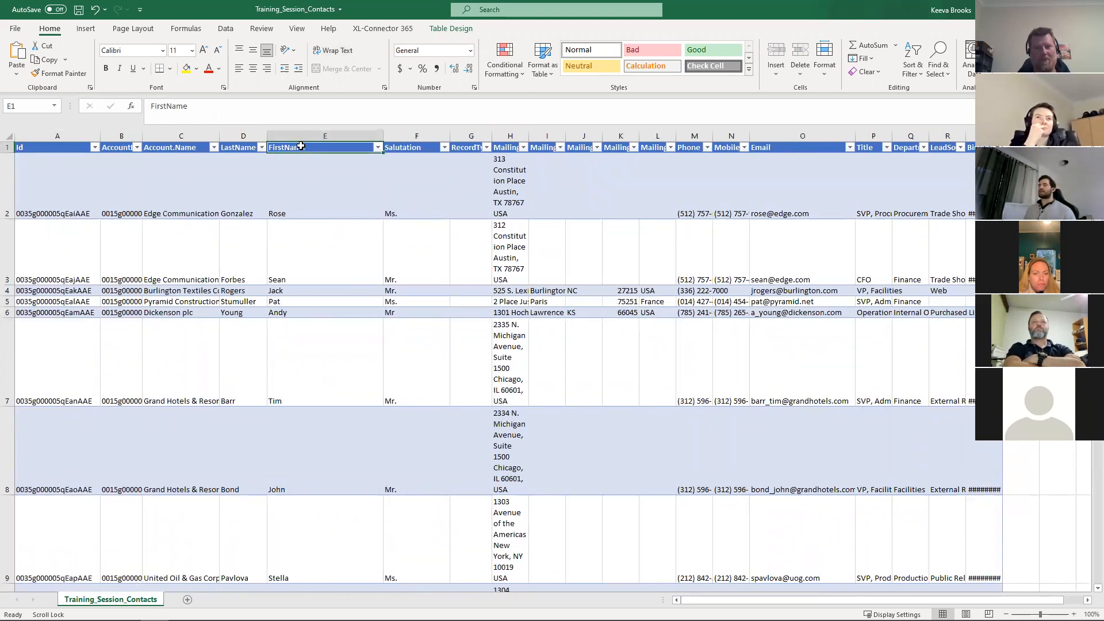
left_click(411, 148)
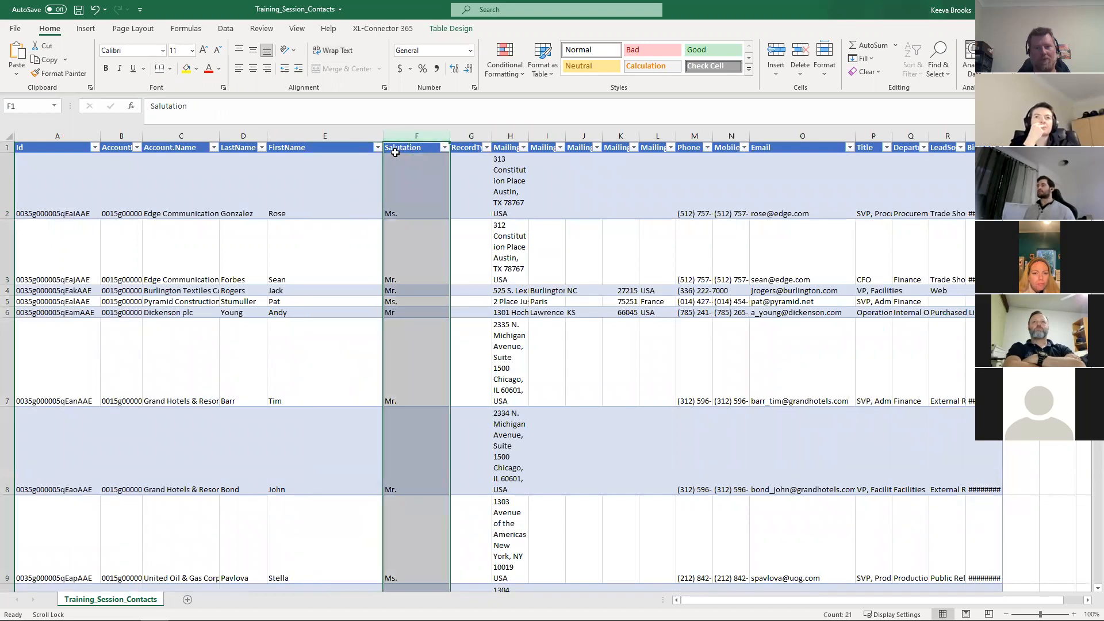
left_click(185, 187)
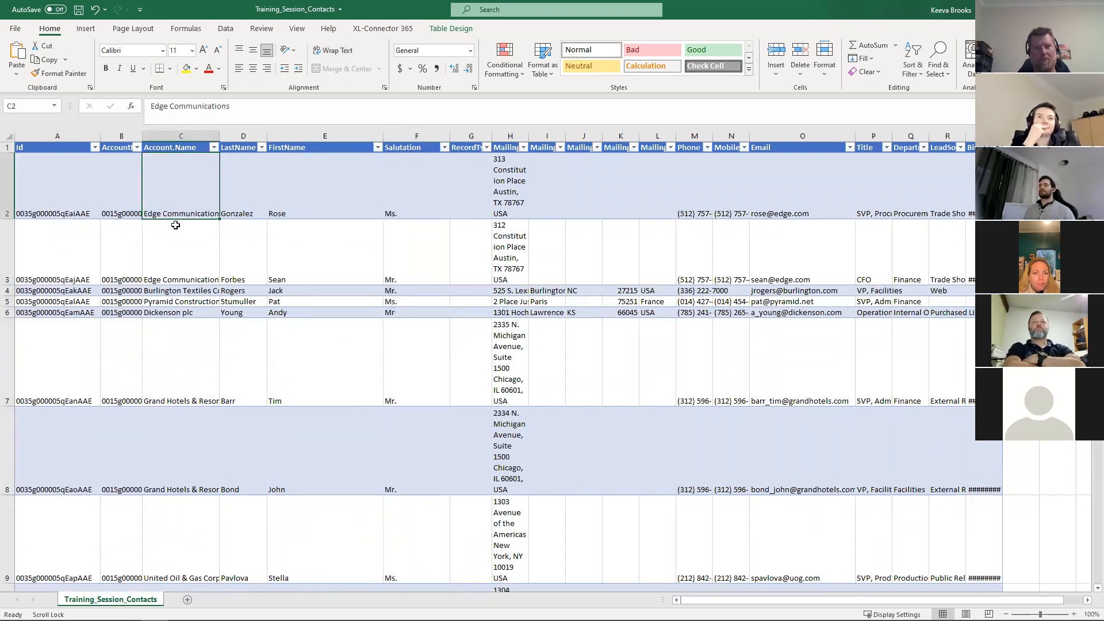
left_click(168, 289)
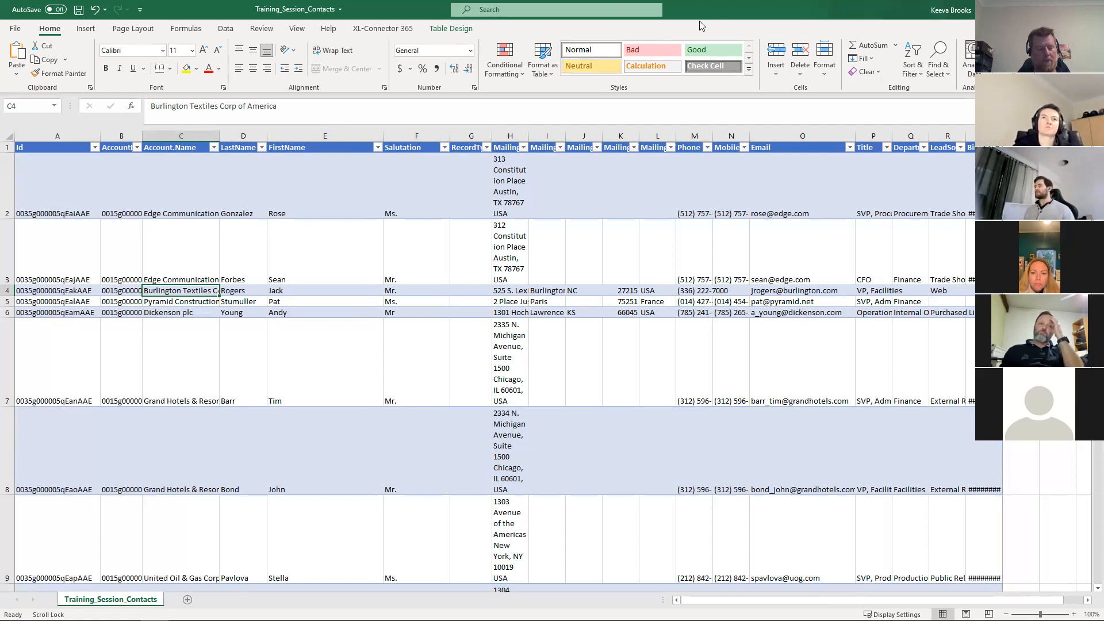
- Leave the Excel workbook, return to the Data Import Wizard page in the browser, and launch the wizard
key("alt+Tab")
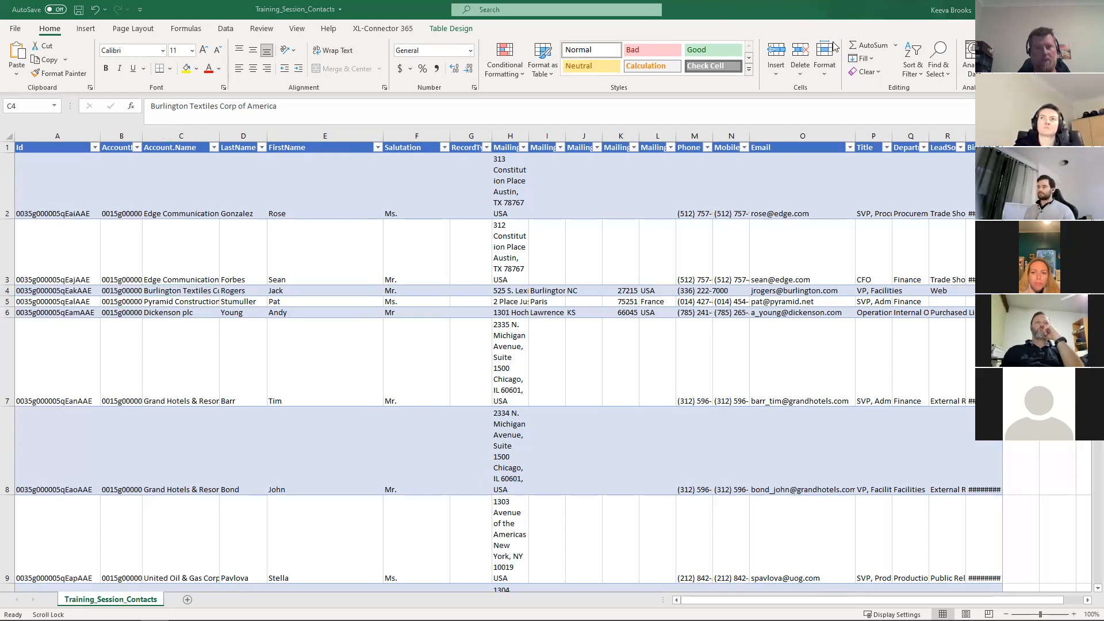
left_click(1063, 9)
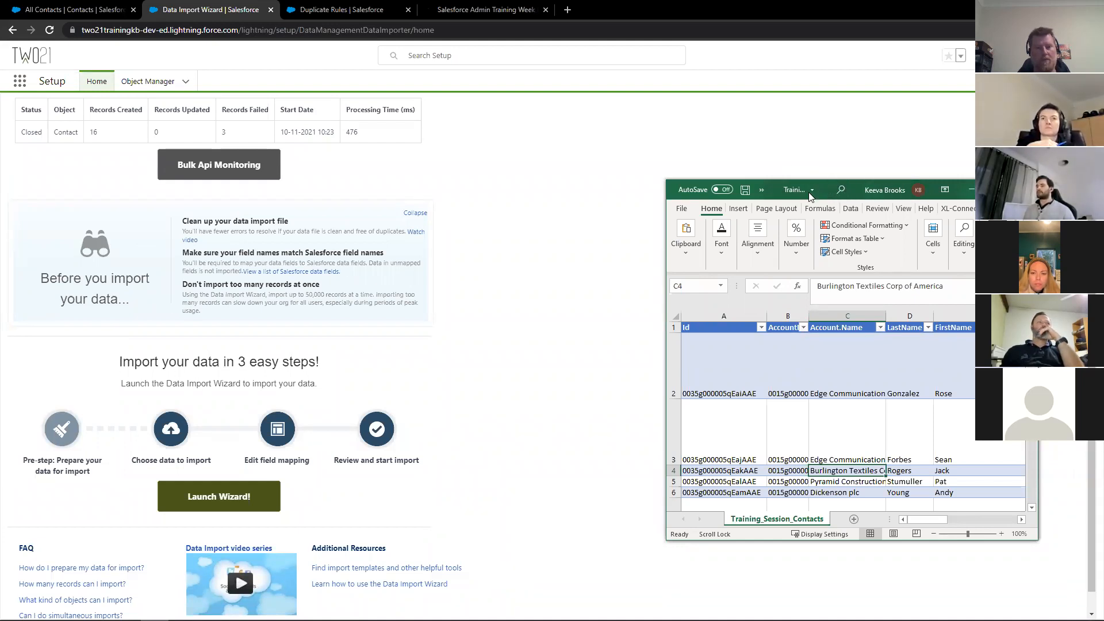
left_click(972, 189)
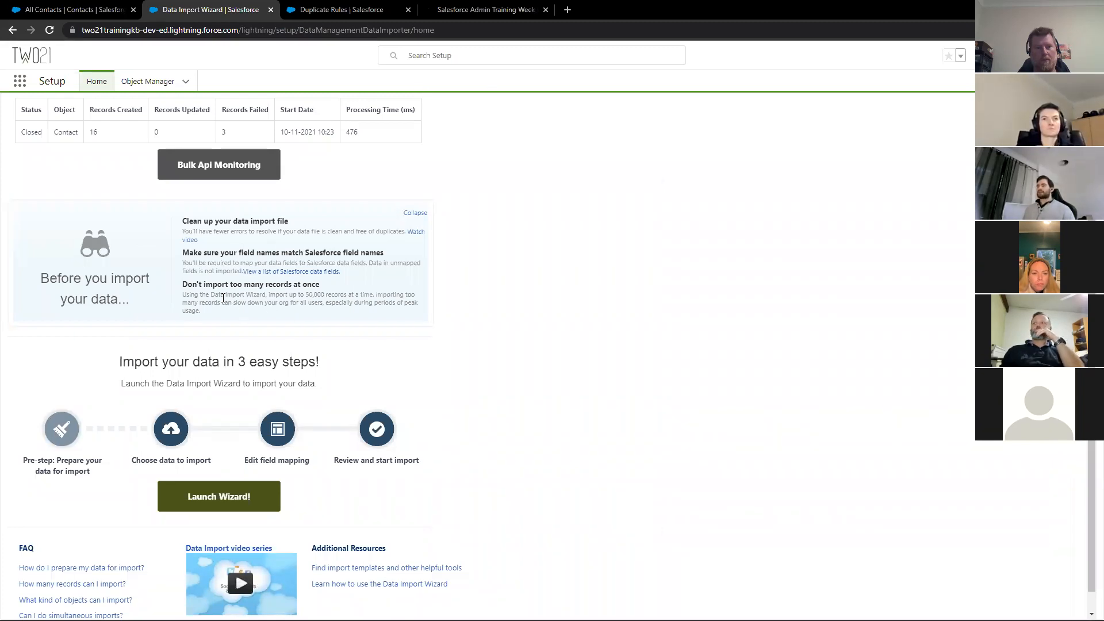
scroll(299, 296, "down", 1)
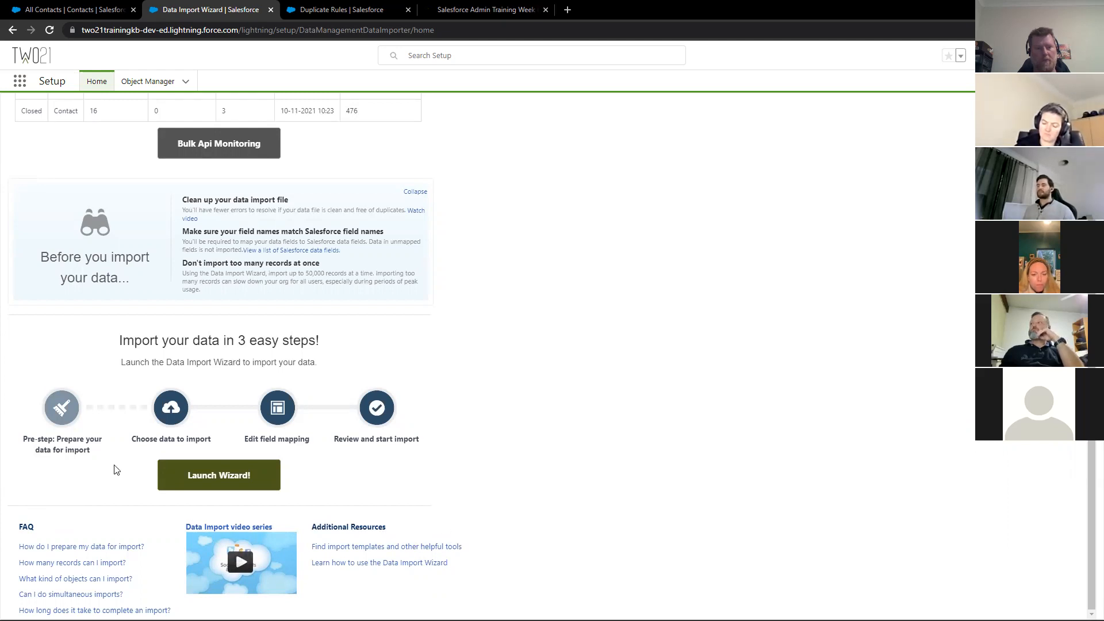
left_click(191, 470)
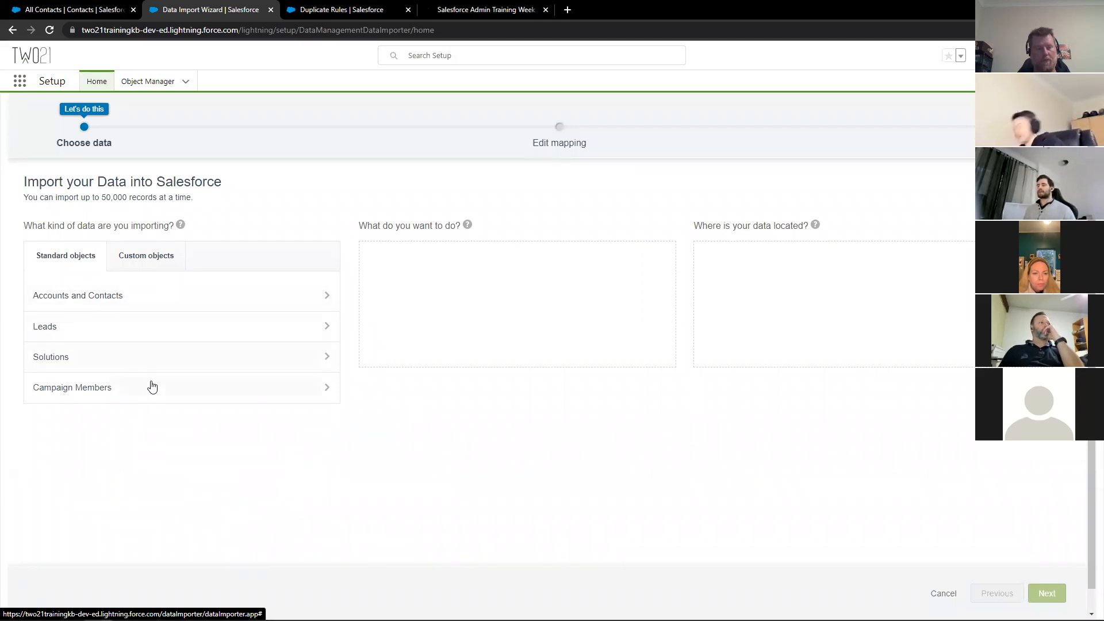
- Look at the importable custom objects, and set the import to add new records for the standard Accounts and Contacts objects
left_click(146, 255)
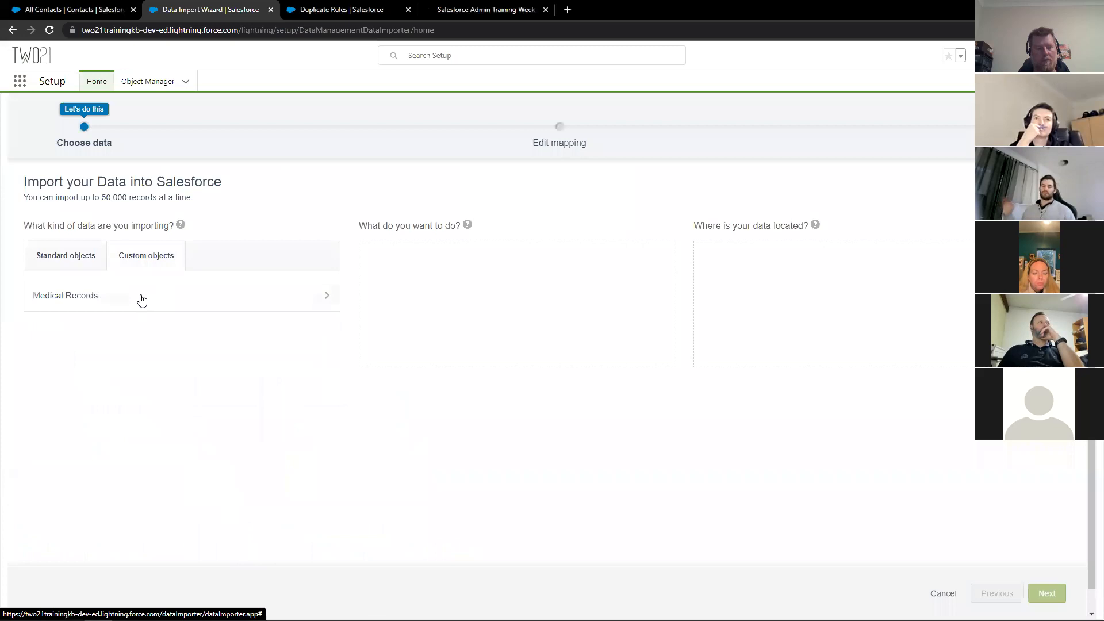
left_click(72, 258)
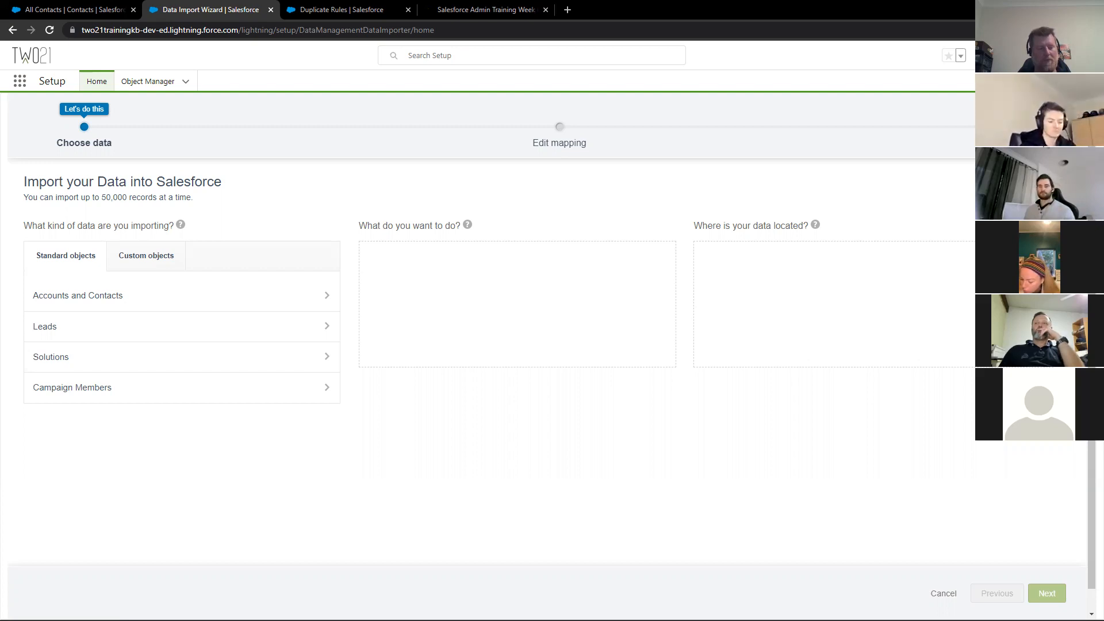
left_click(117, 308)
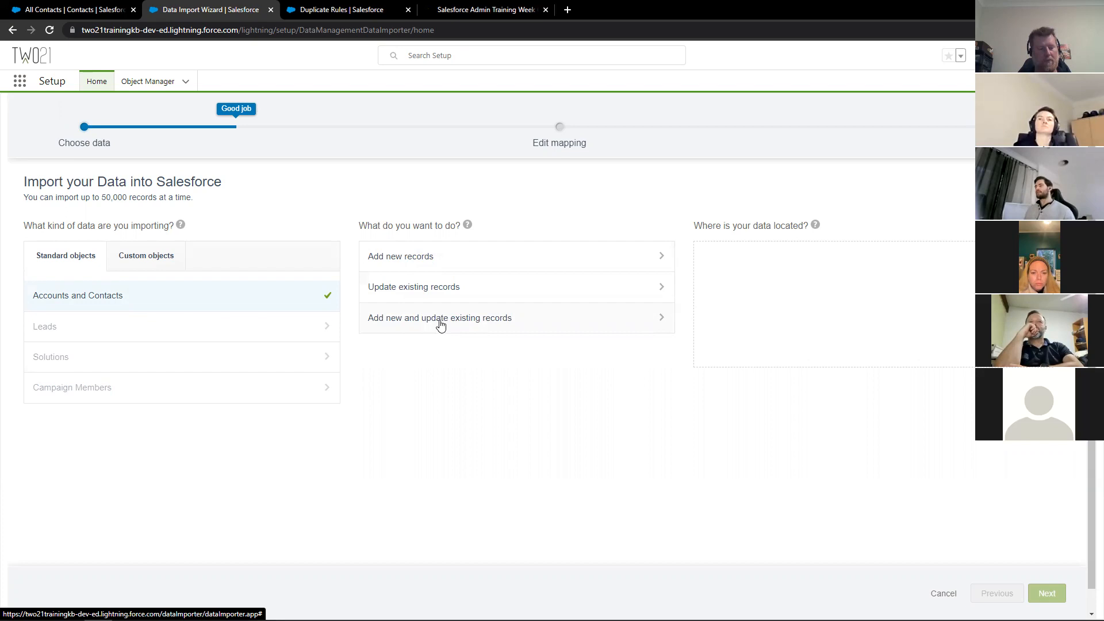
left_click(425, 268)
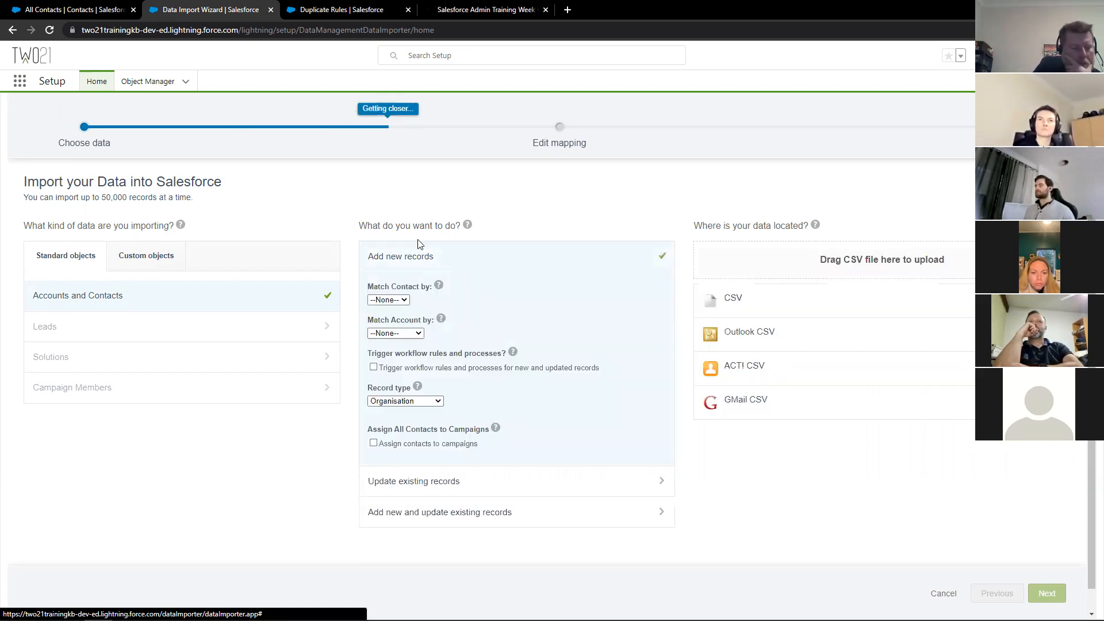
- Read the help on contact matching and set contacts to be matched by Email
mouse_move(444, 287)
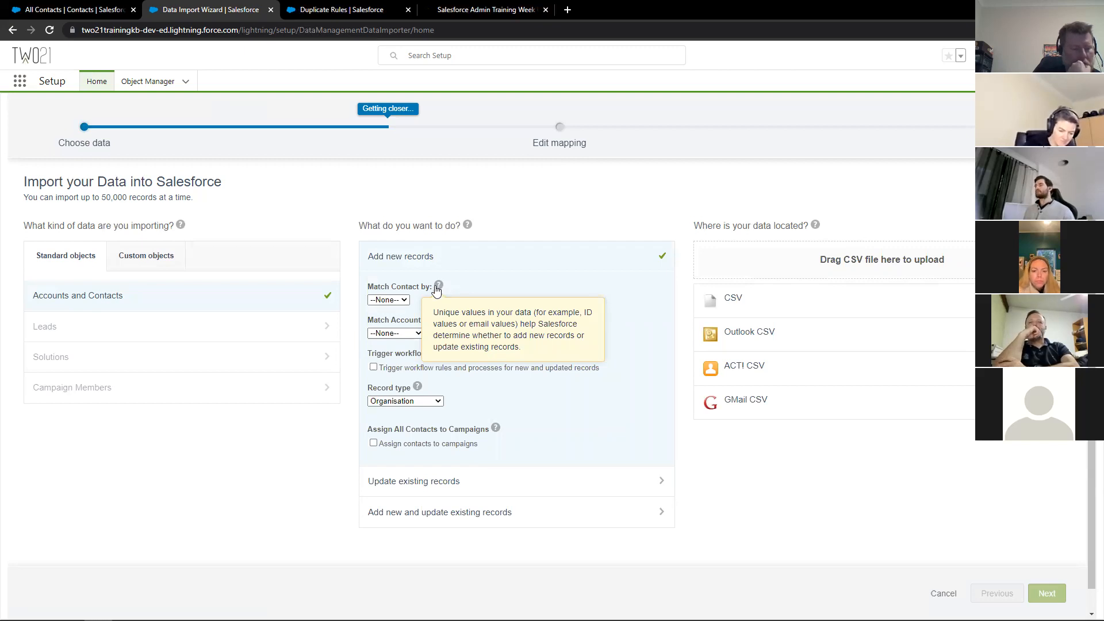
left_click(395, 301)
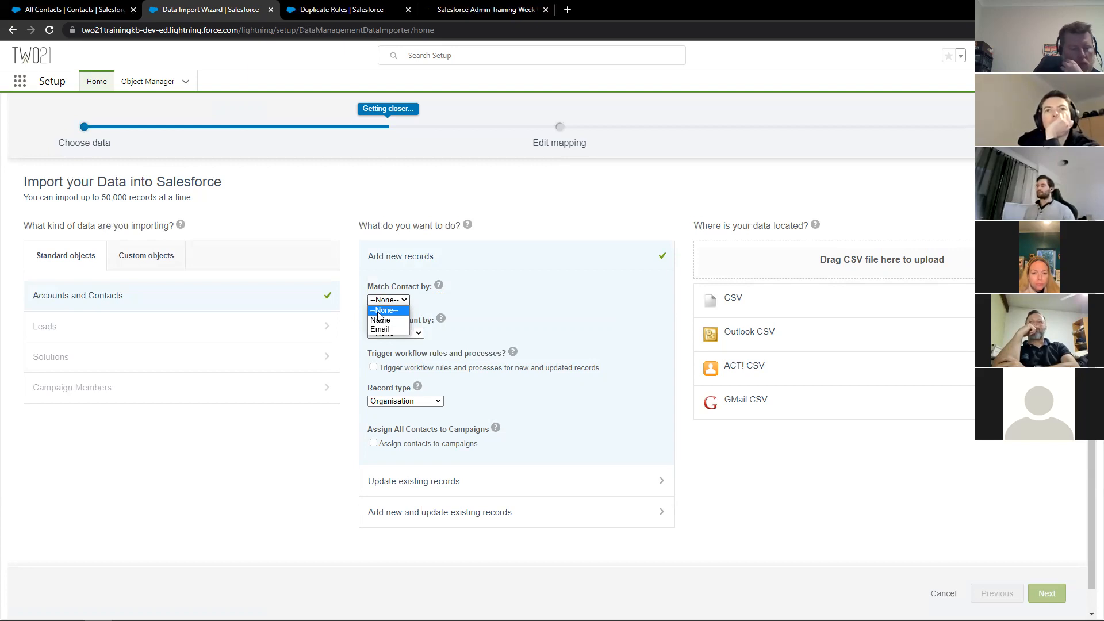
left_click(376, 329)
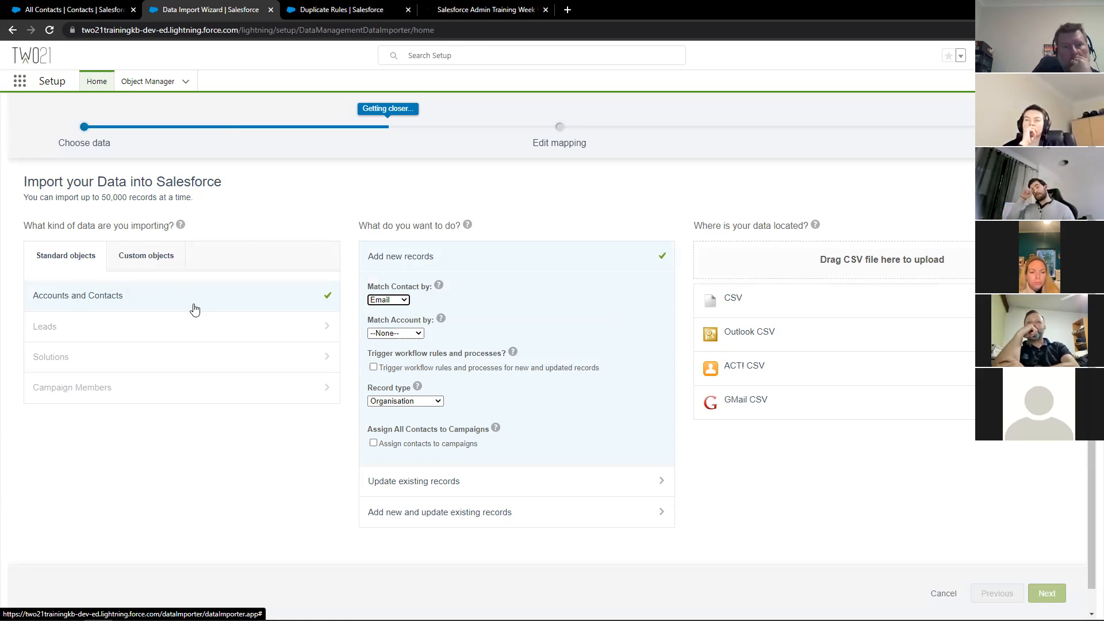
- Review the Match Account by and Record type choices without changing either setting
left_click(406, 335)
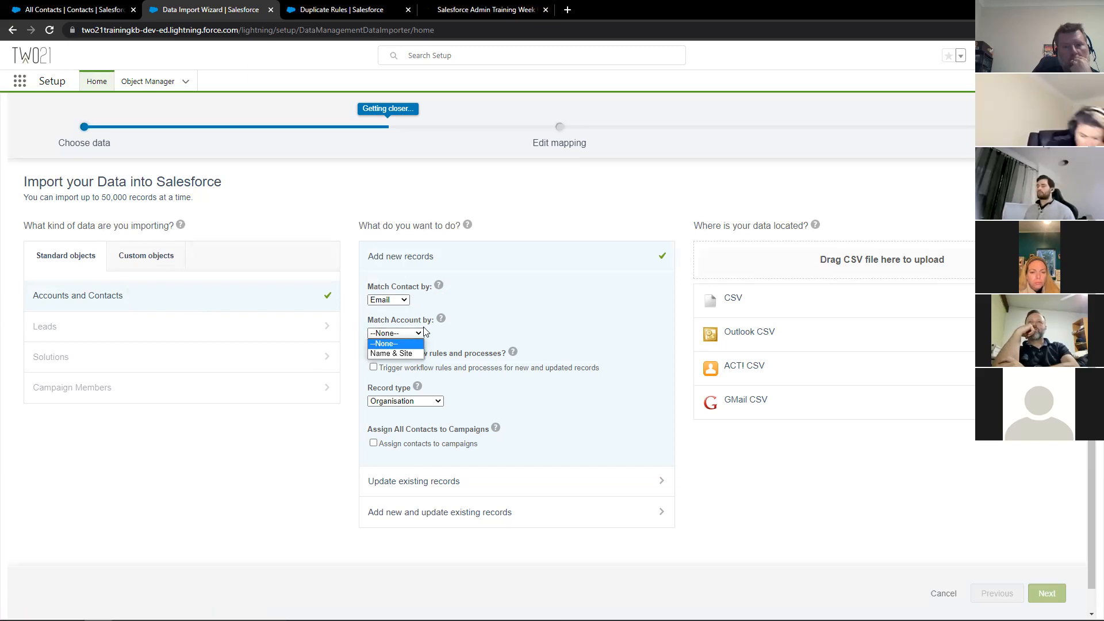
left_click(416, 337)
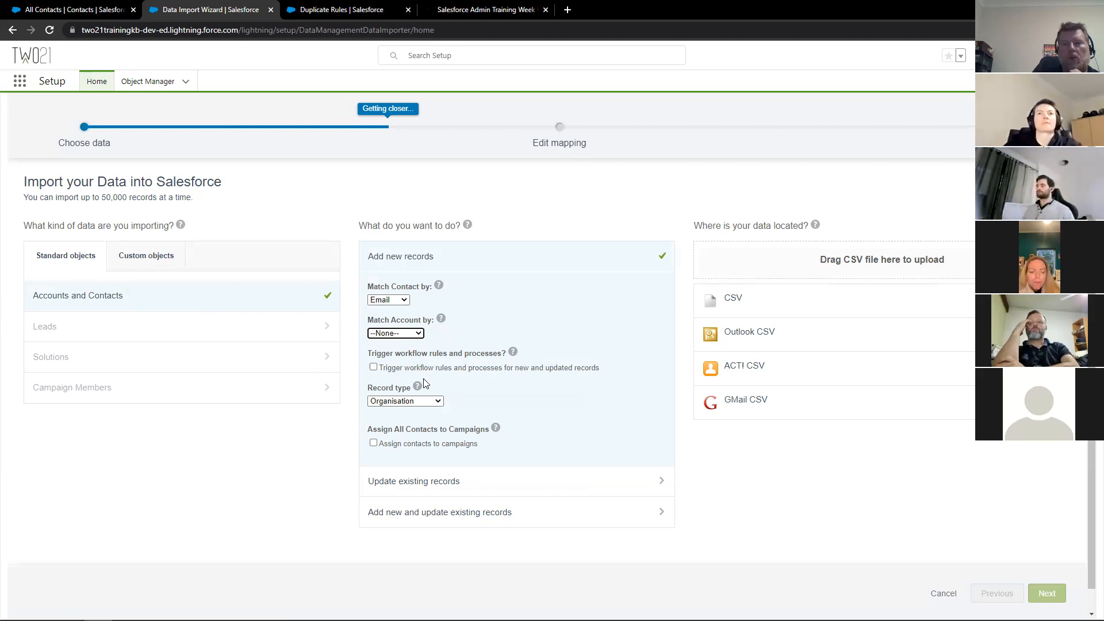
mouse_move(419, 395)
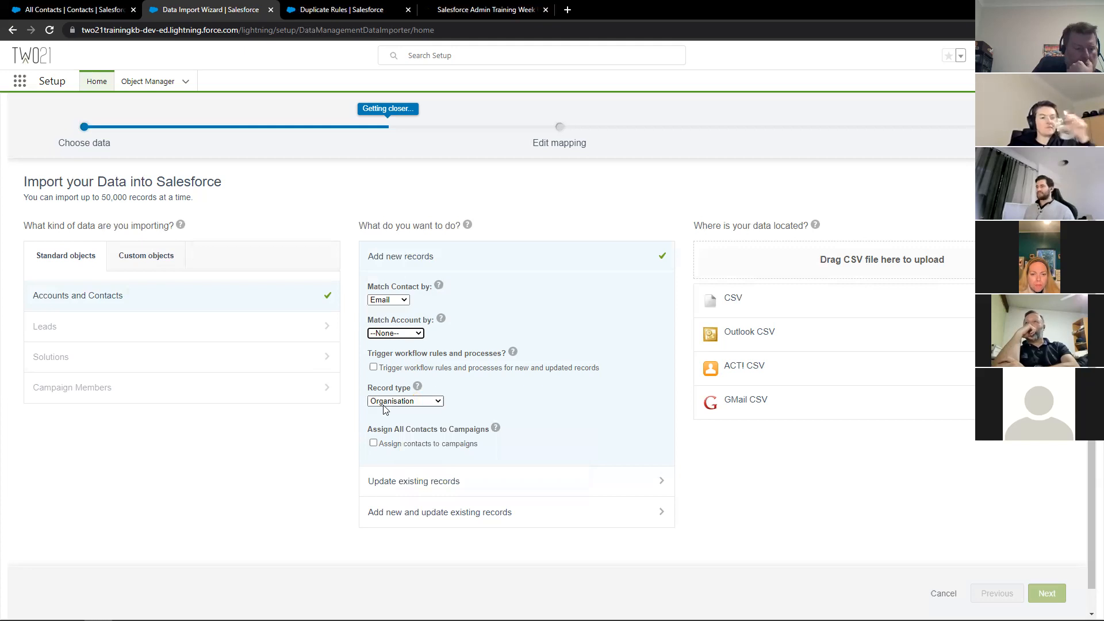
left_click(430, 400)
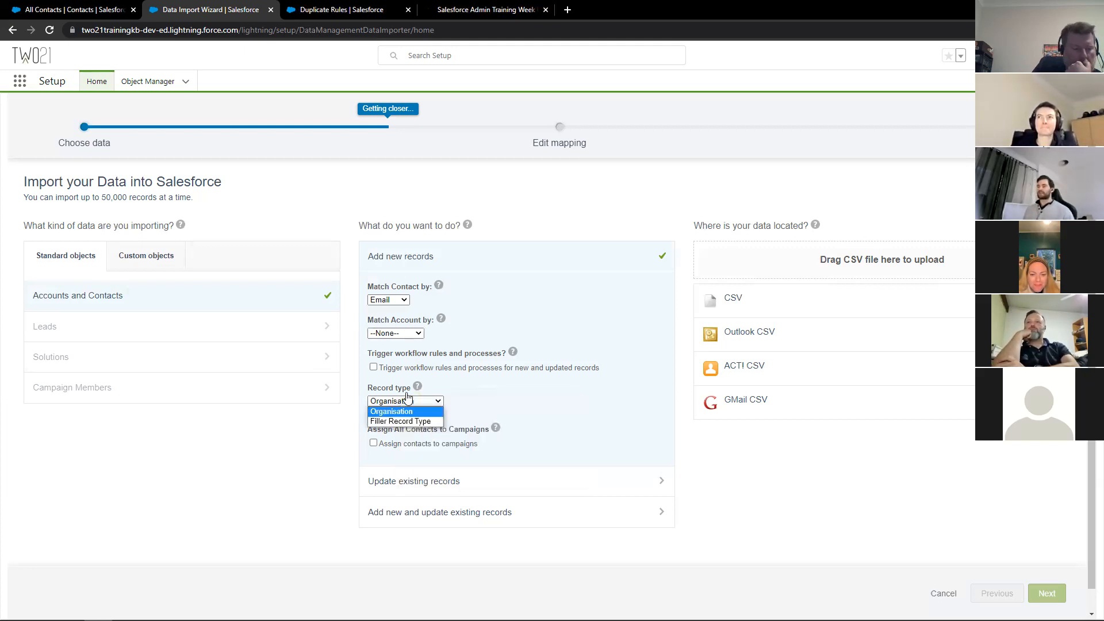
left_click(440, 404)
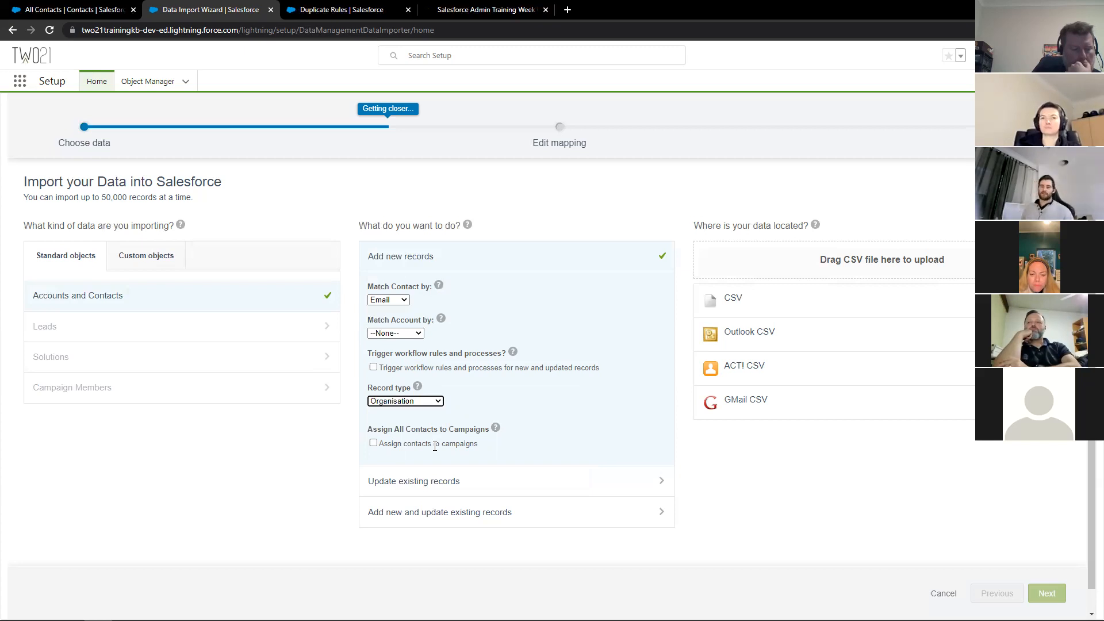
- Enable assigning contacts to campaigns, read the option's help text, and disable the option again
left_click(374, 444)
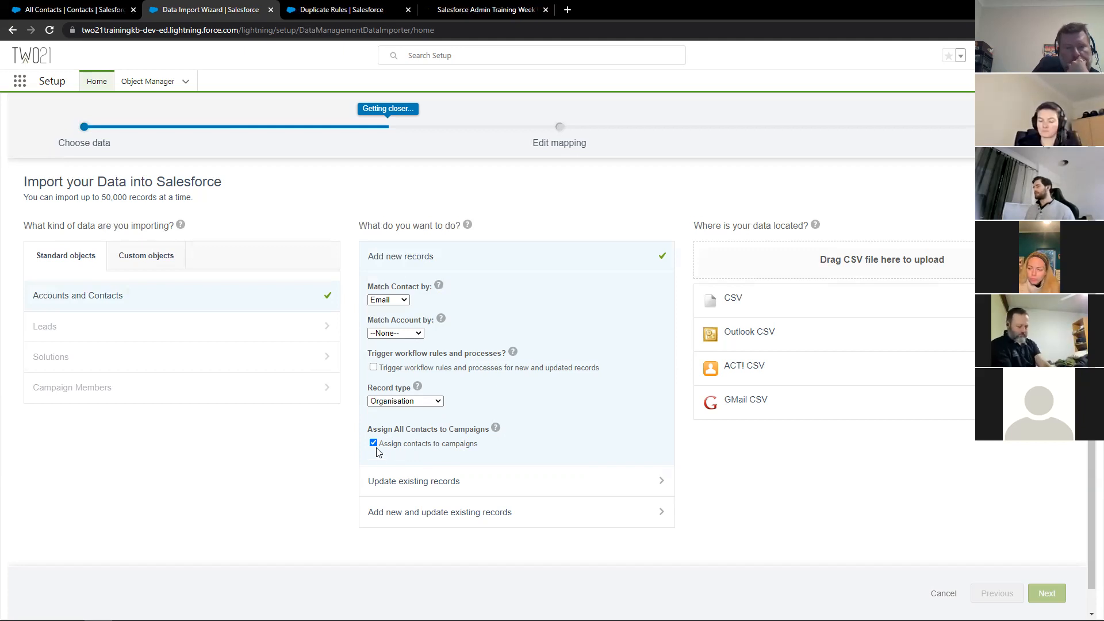
mouse_move(496, 432)
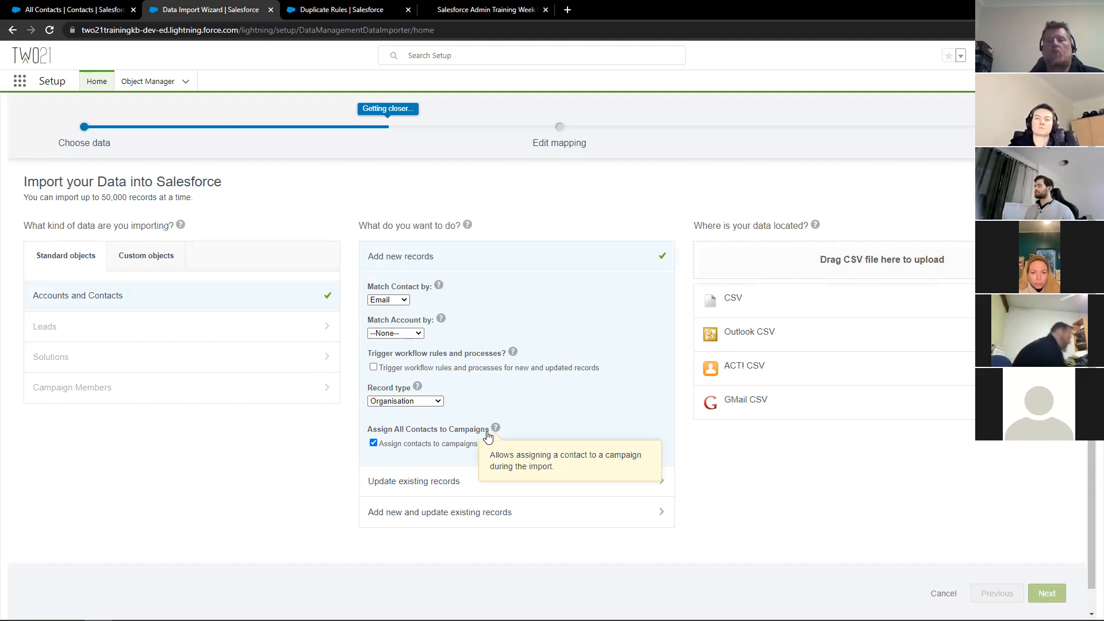
left_click(374, 443)
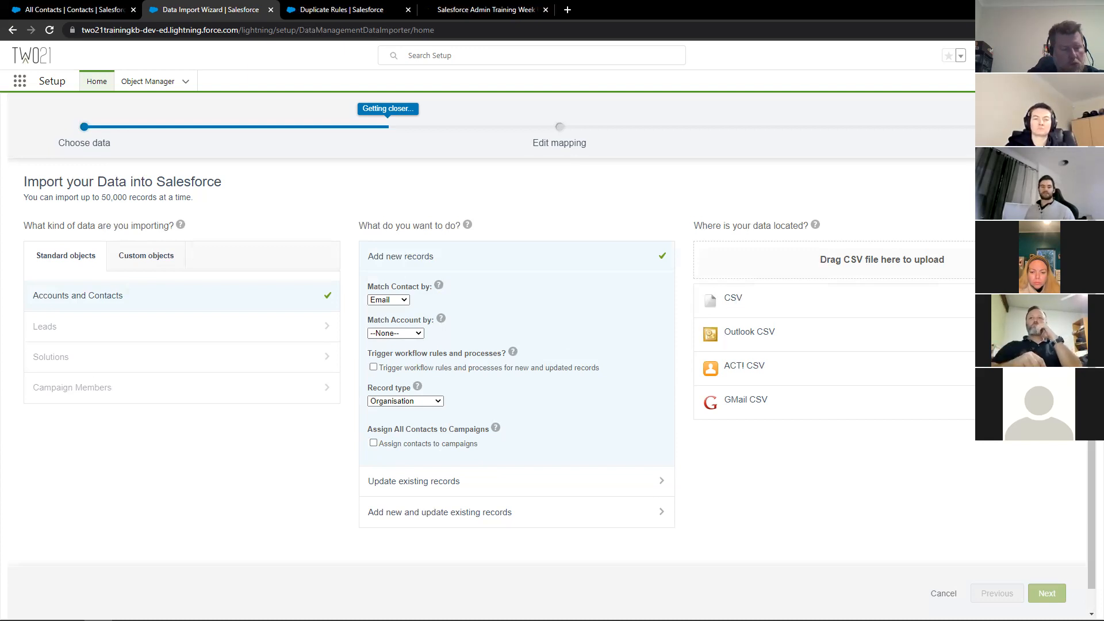
- Upload Training_Session_Contacts.csv as the data source, check its separator and character code options, and continue to the field mapping
left_click_drag(0, 241, 900, 274)
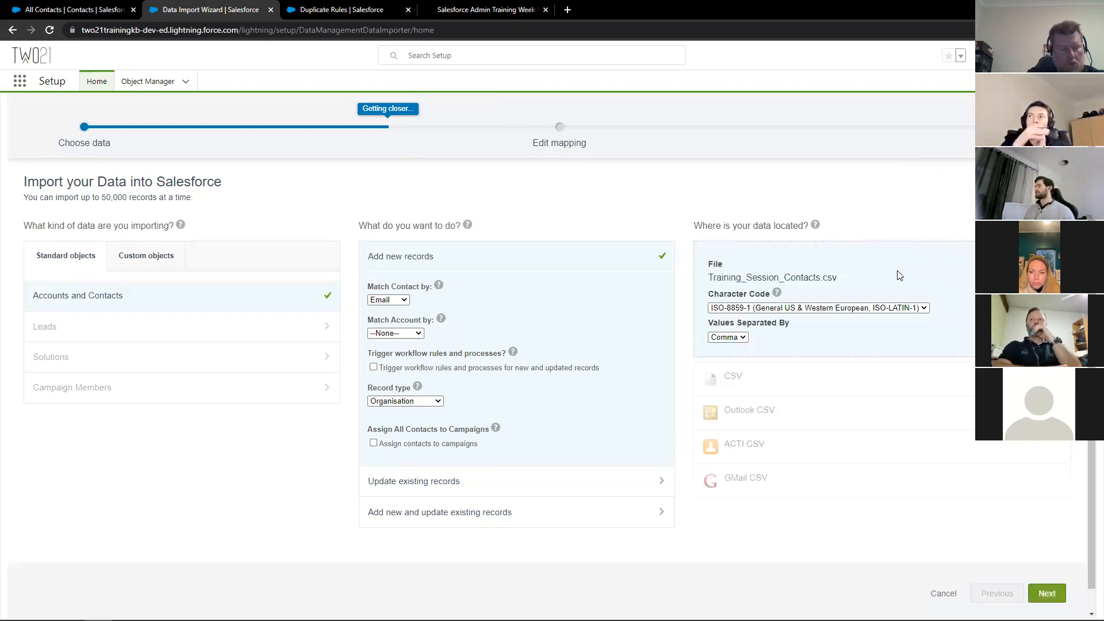
left_click(745, 338)
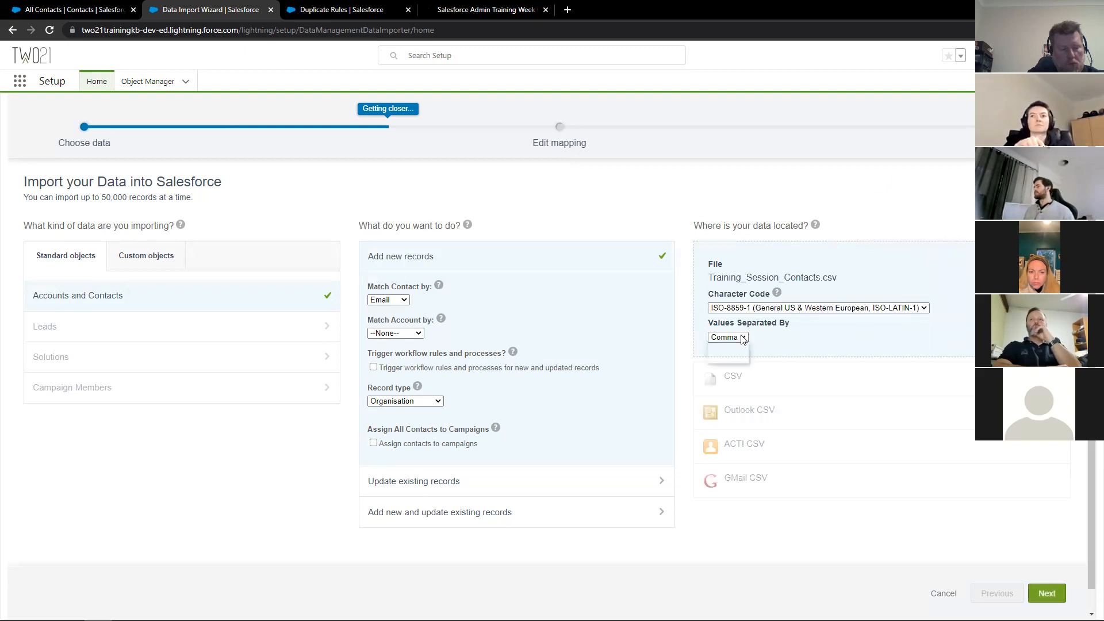
left_click(741, 349)
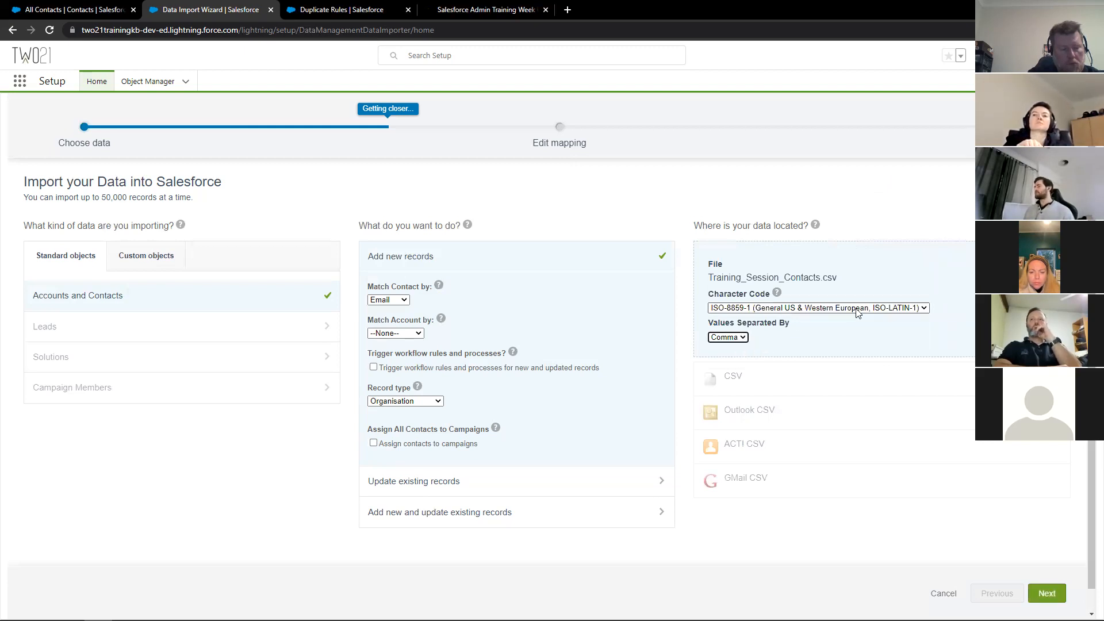
left_click(856, 308)
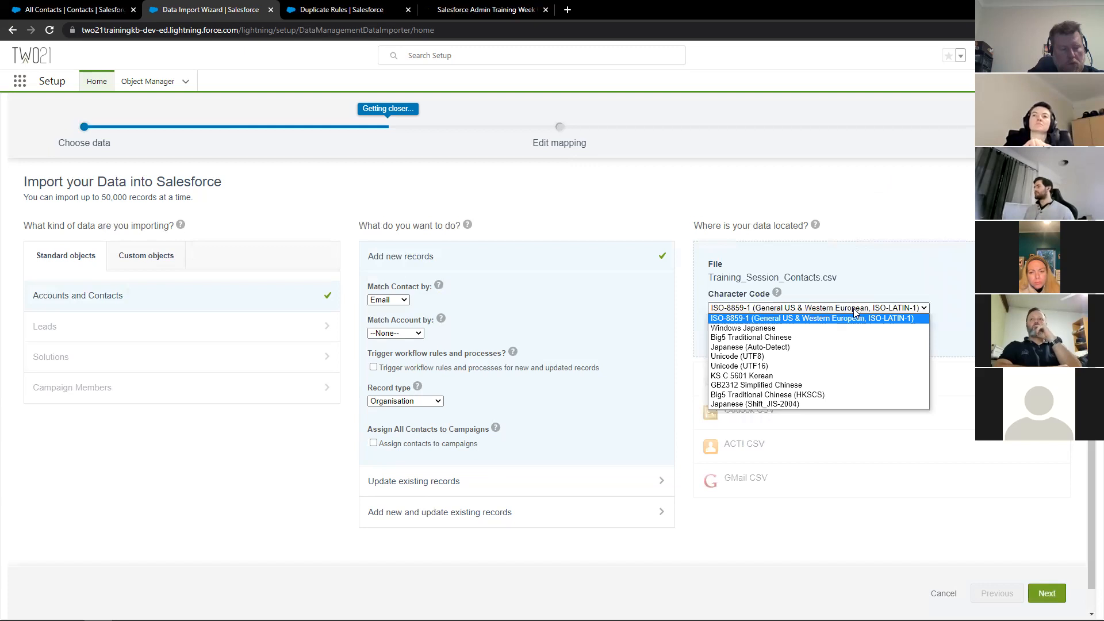
left_click(854, 309)
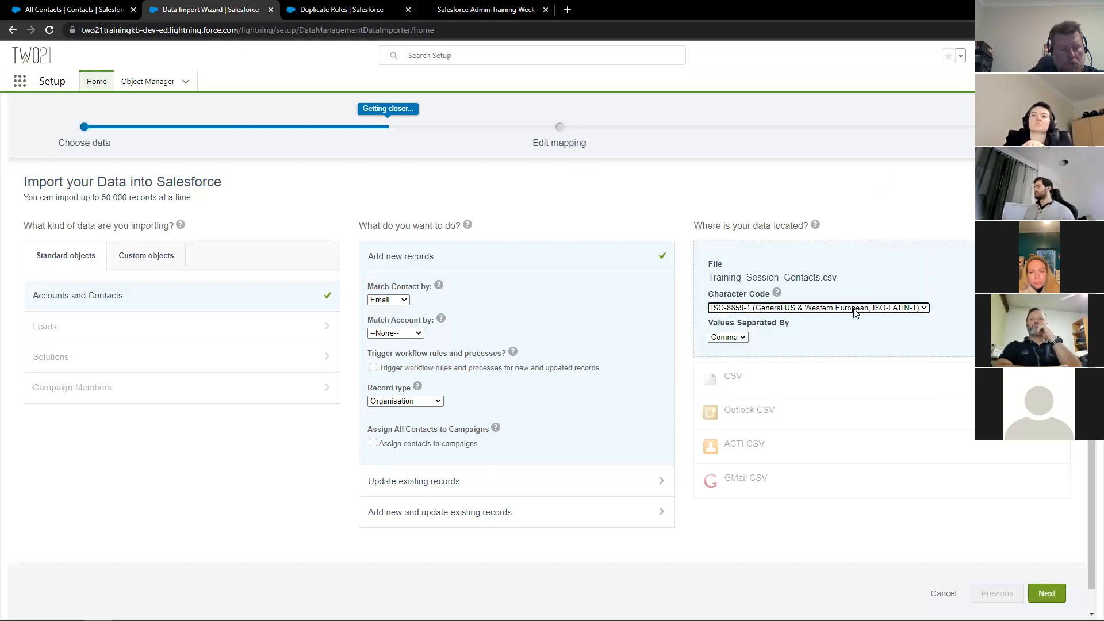
left_click(1048, 594)
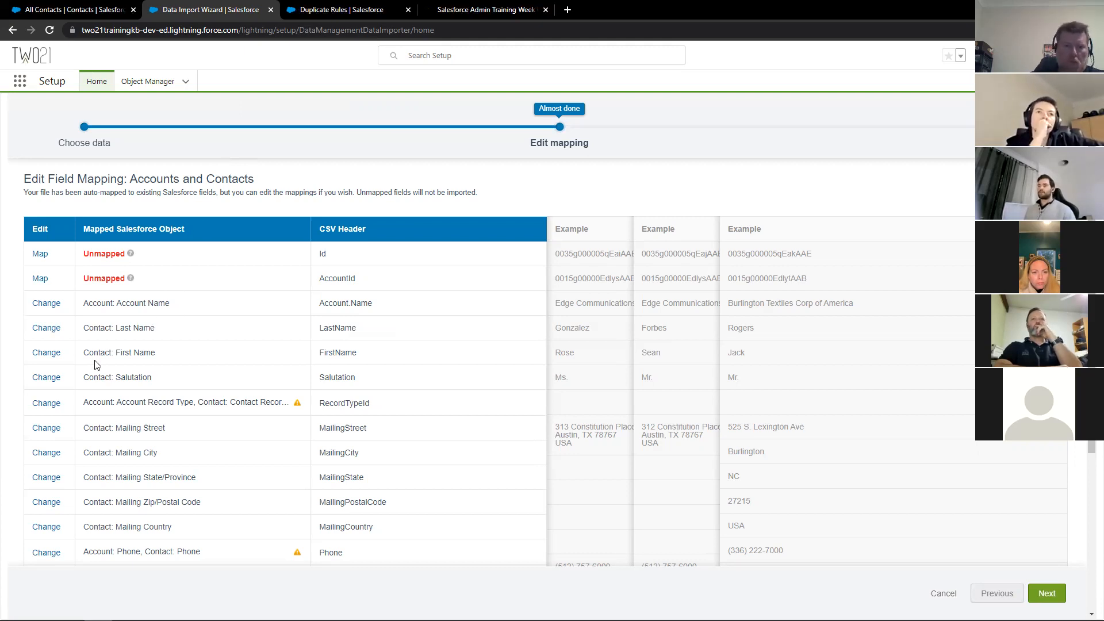
- Unmap the Account.Name column and map the RecordTypeId column only to Contact: Contact Record Type
left_click(51, 310)
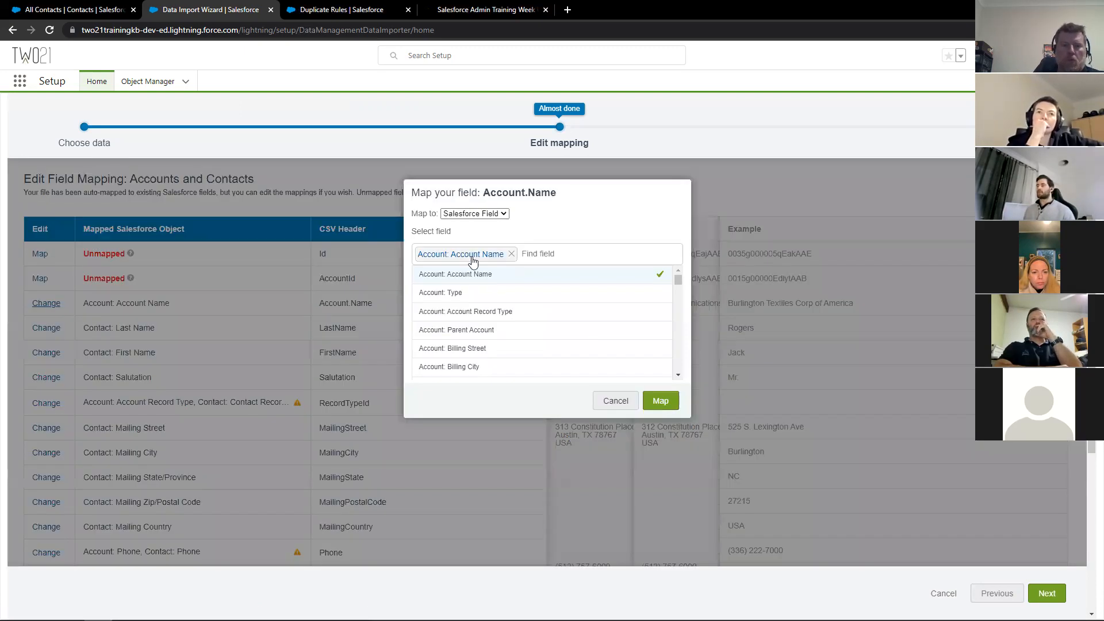
left_click(659, 401)
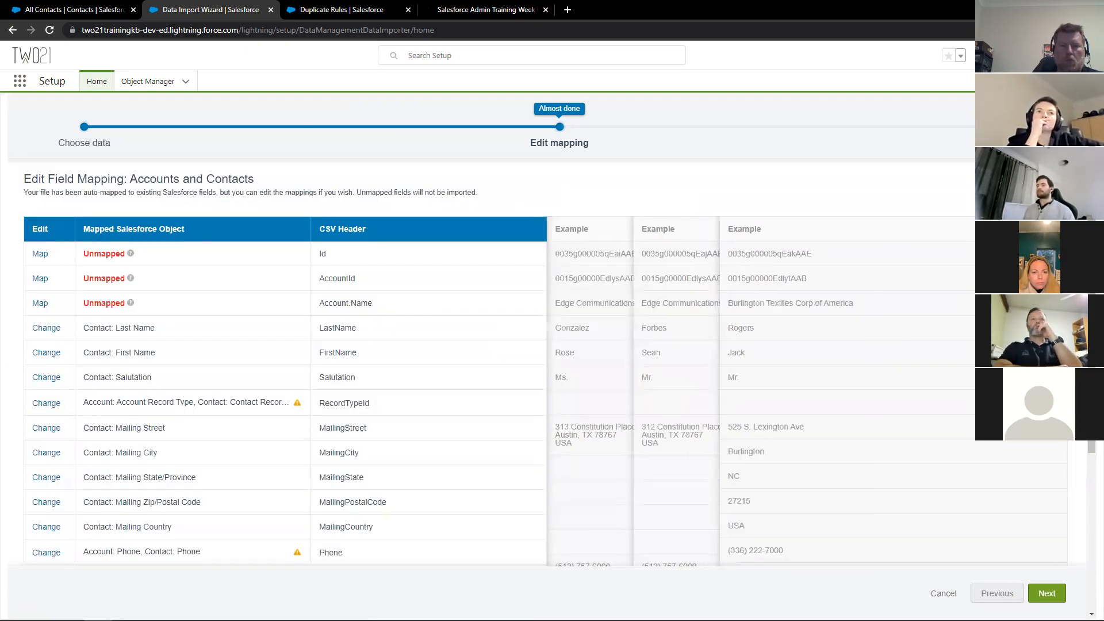
left_click(46, 403)
left_click(535, 253)
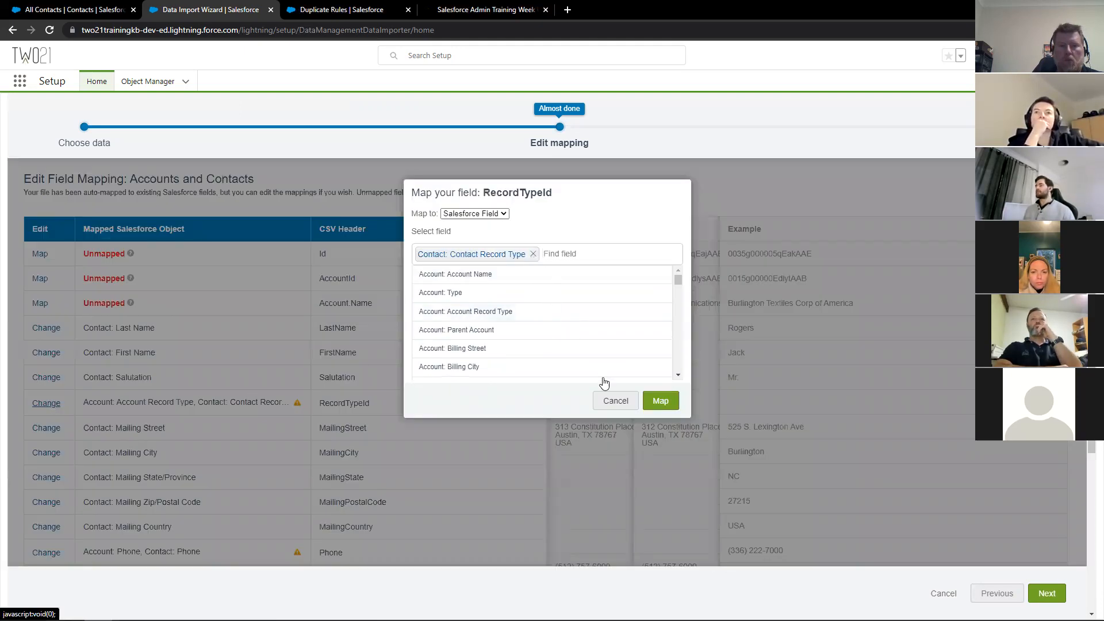
left_click(660, 400)
- Remove Account: Phone from the Phone column's mapping so it maps only to Contact: Phone
scroll(57, 479, "down", 1)
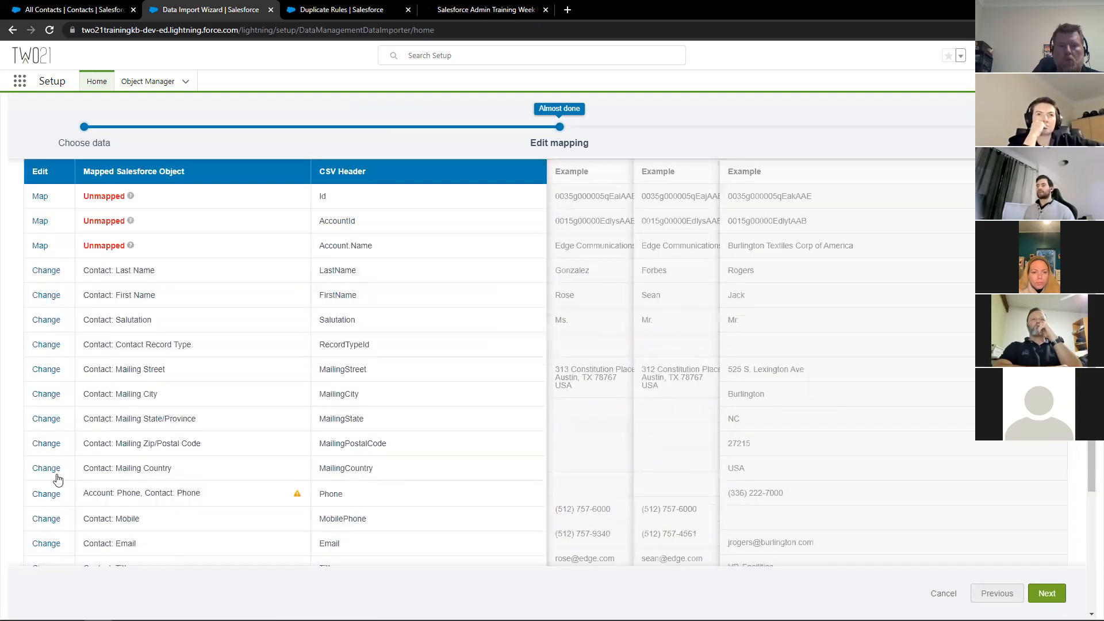
left_click(47, 494)
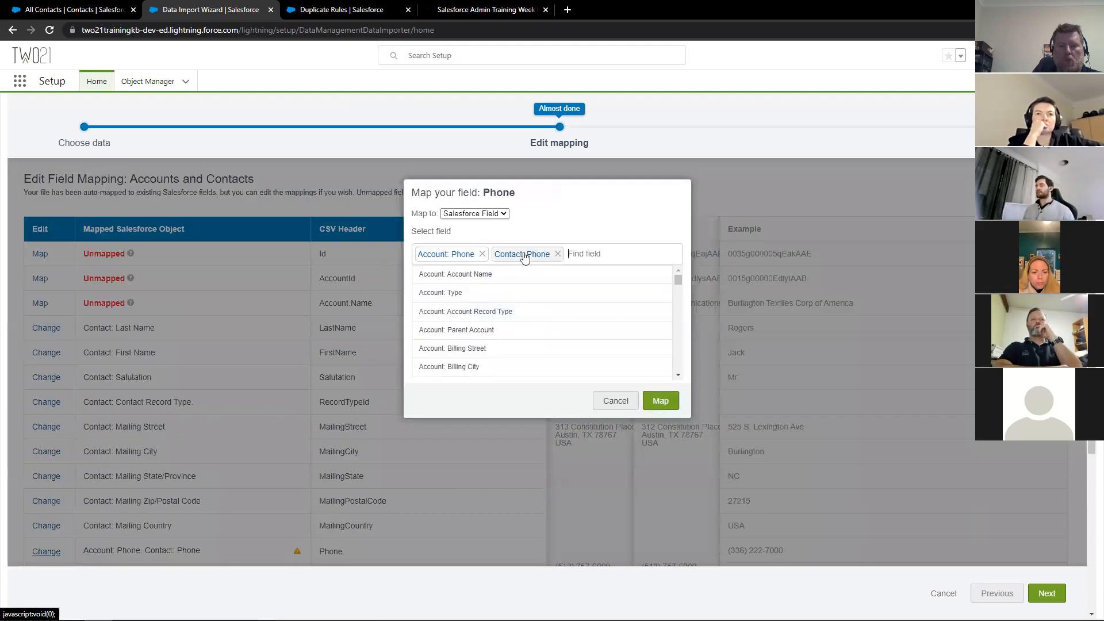
left_click(483, 254)
left_click(660, 399)
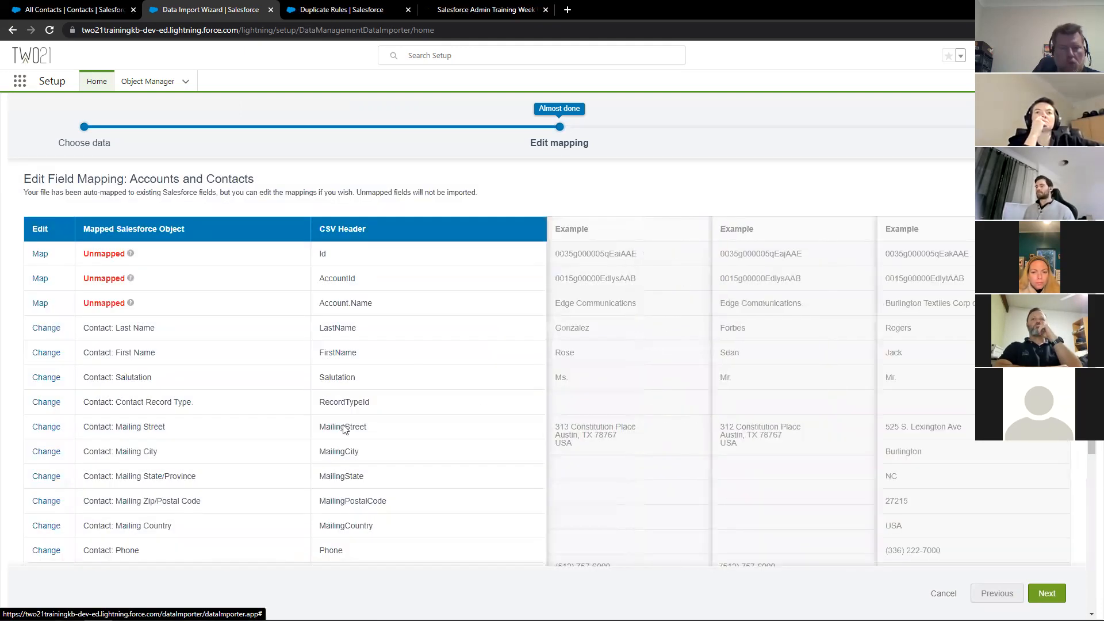
- Review the column mappings and inspect the MailingStreet column's mapping without changing it
scroll(236, 400, "down", 1)
scroll(236, 399, "down", 3)
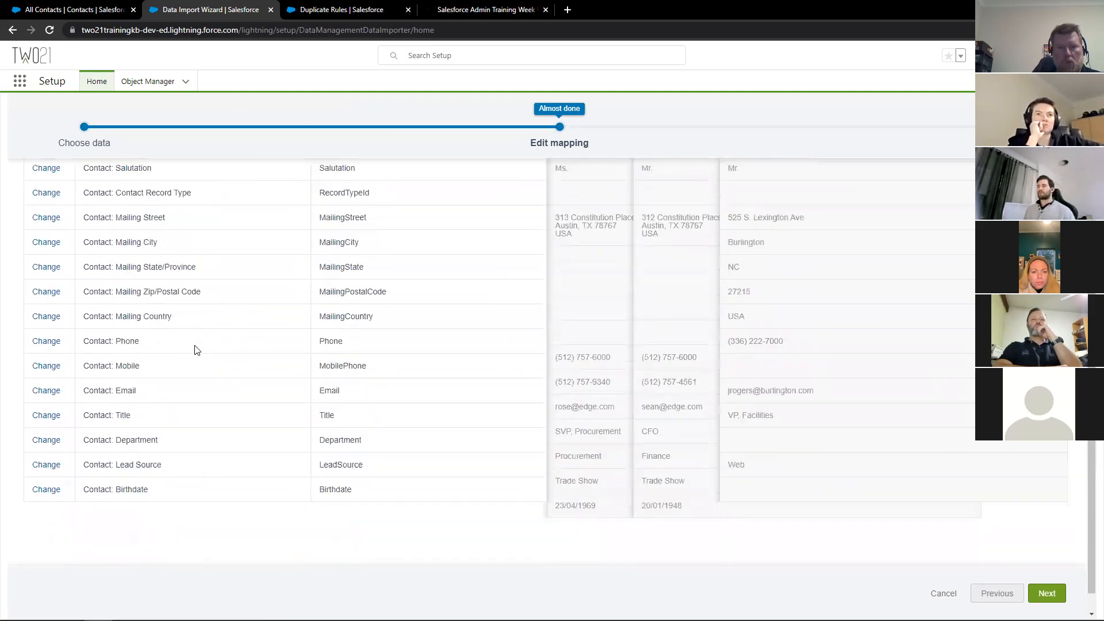
scroll(359, 352, "up", 3)
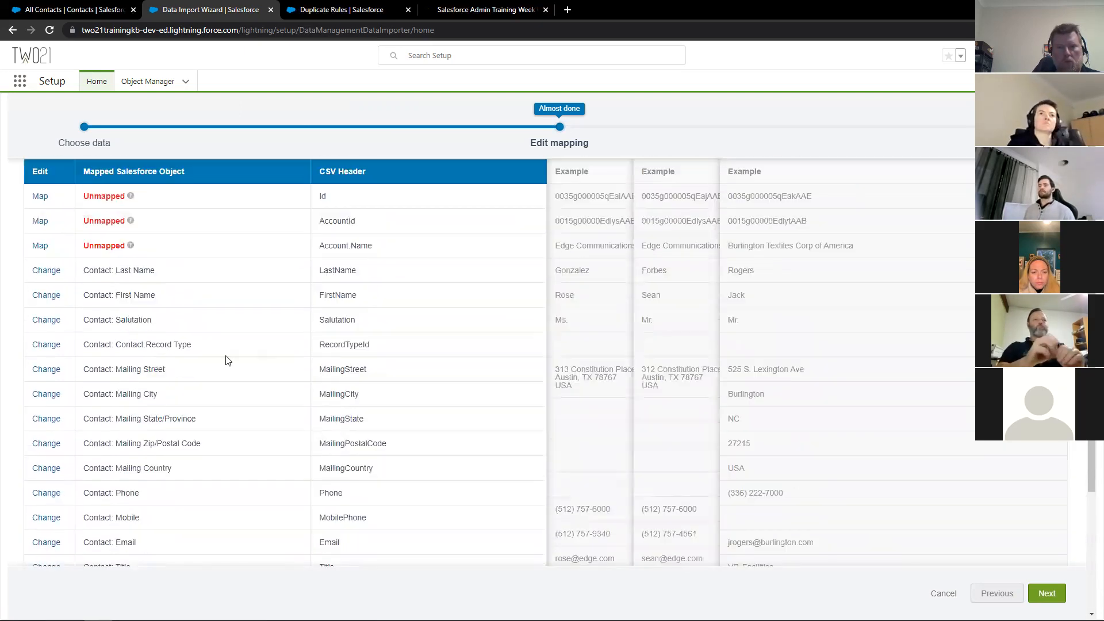
left_click(49, 369)
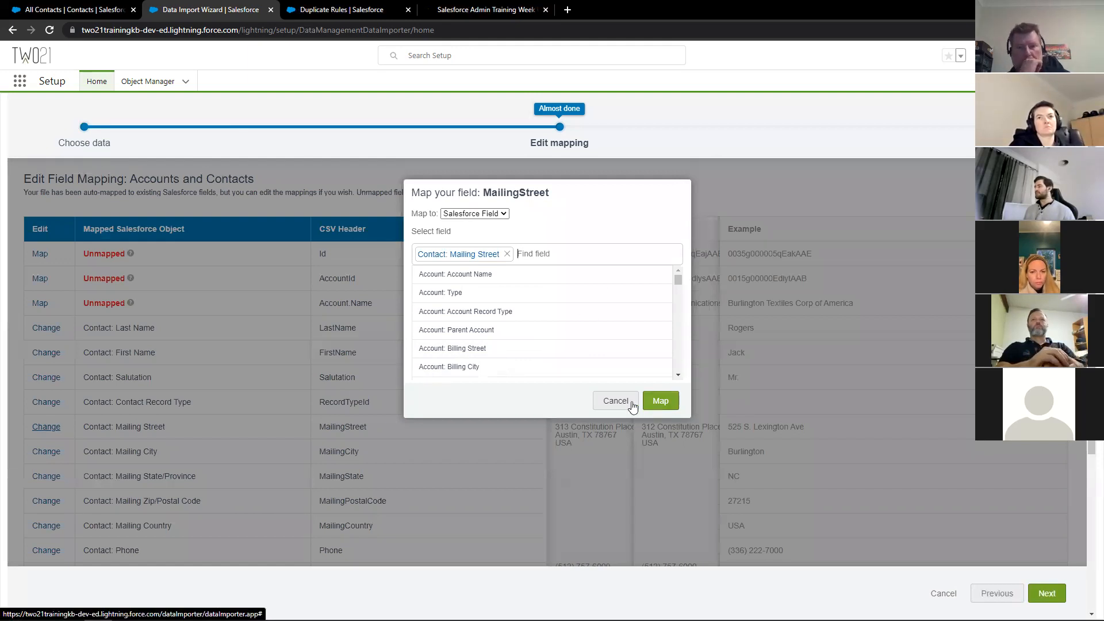
left_click(615, 401)
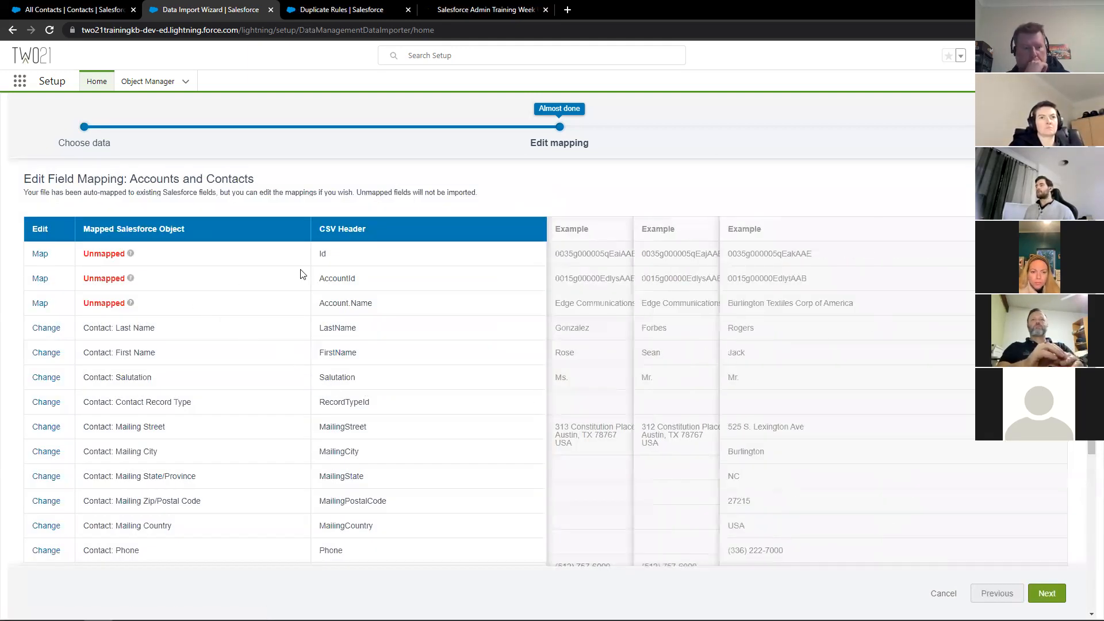
- Map the AccountId column to the Contact: Account ID field
left_click(45, 280)
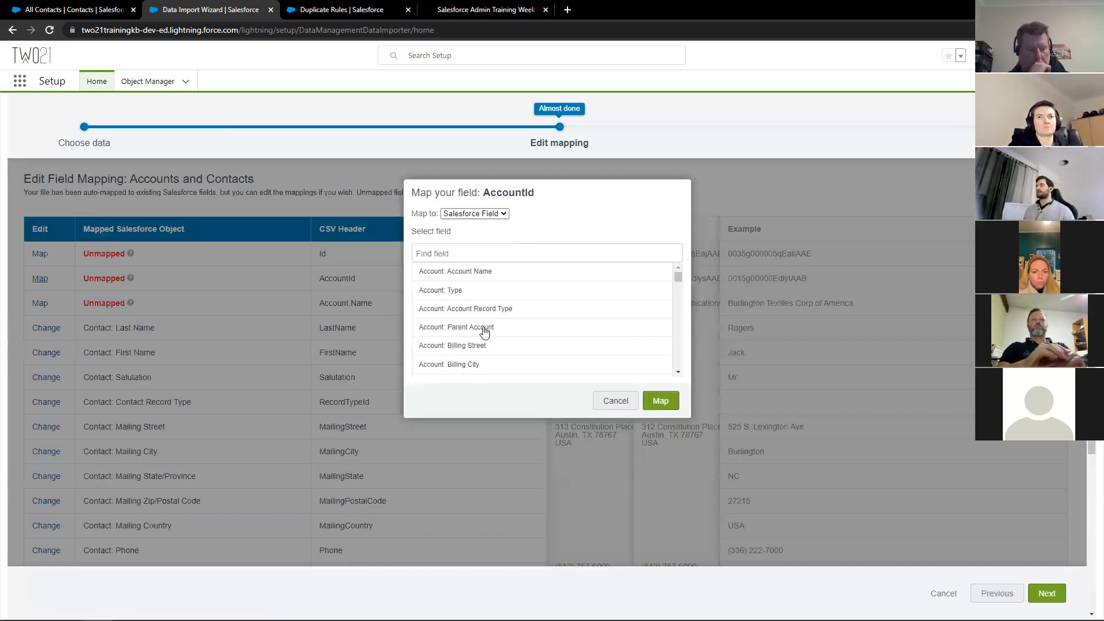
left_click(511, 252)
type("contact")
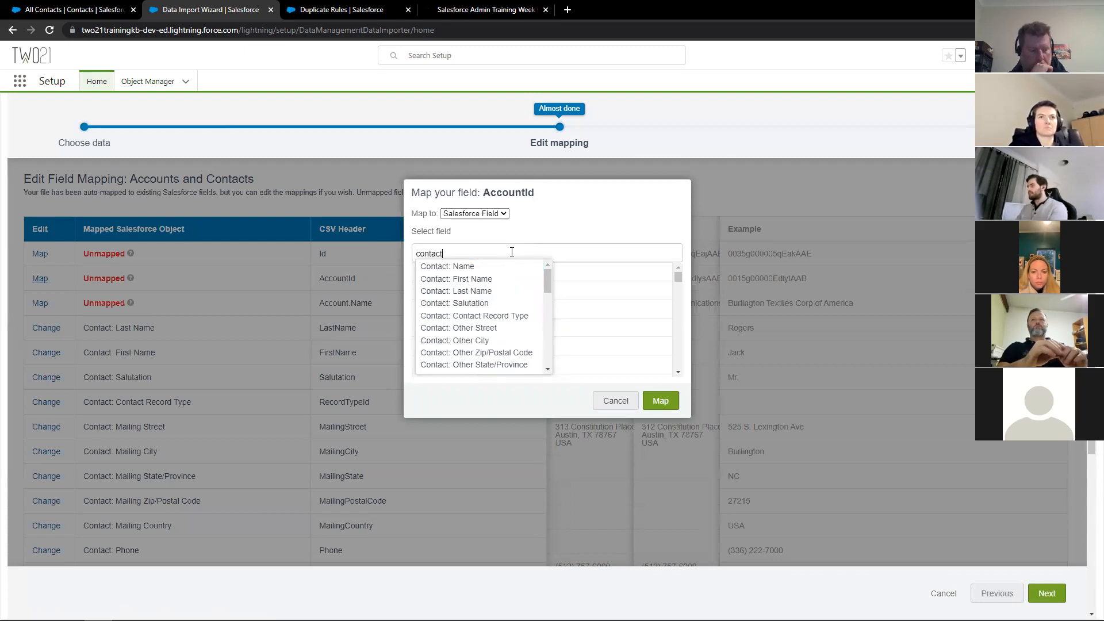
type(": acc")
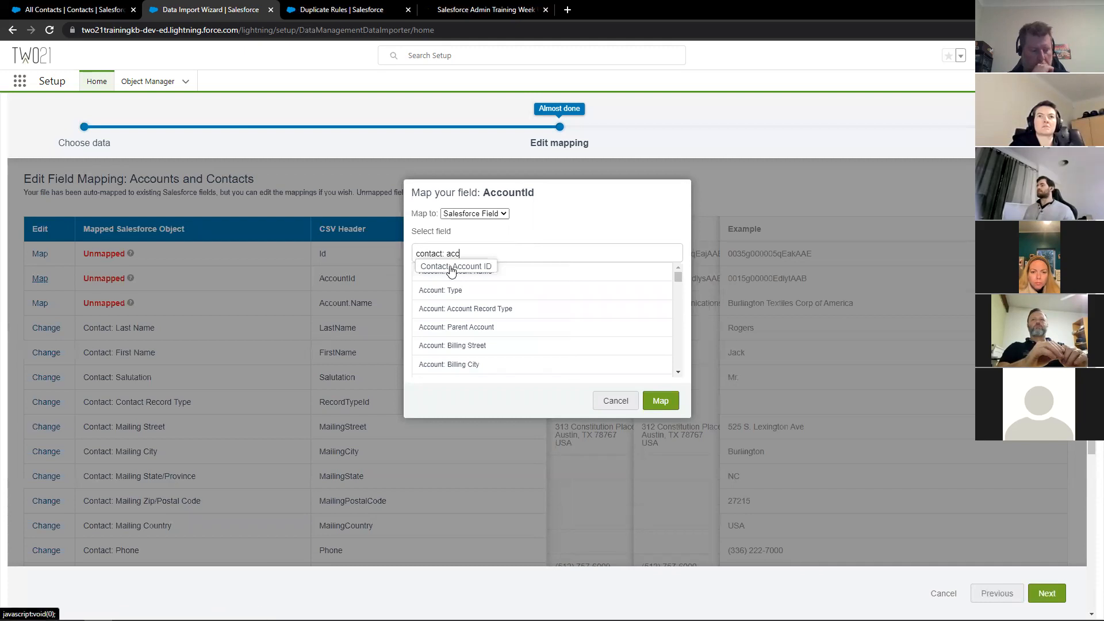
left_click(478, 268)
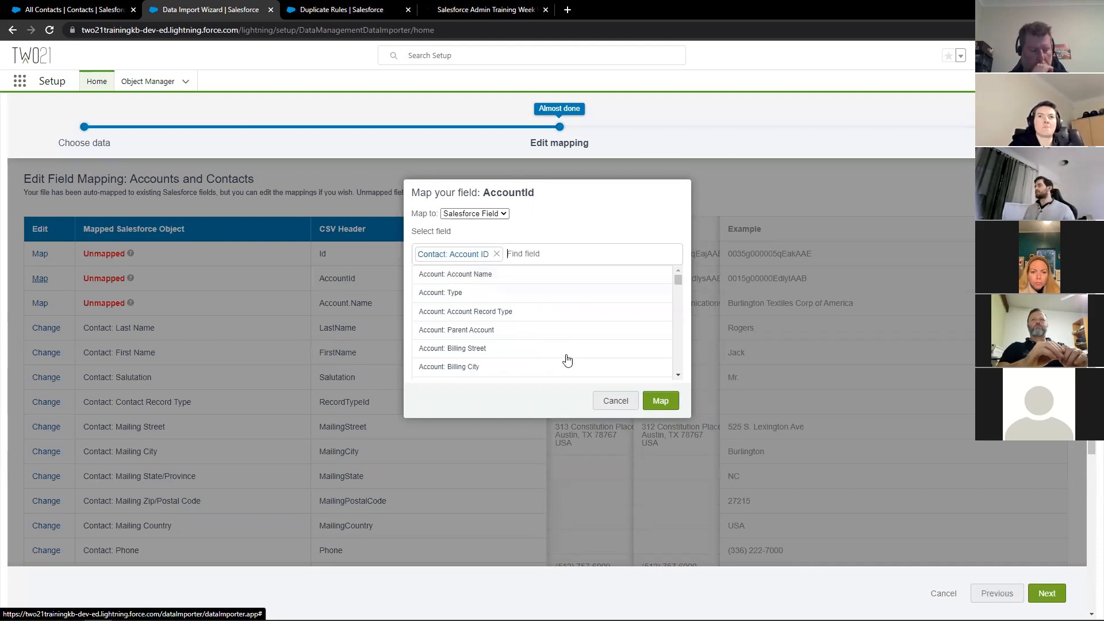
left_click(661, 402)
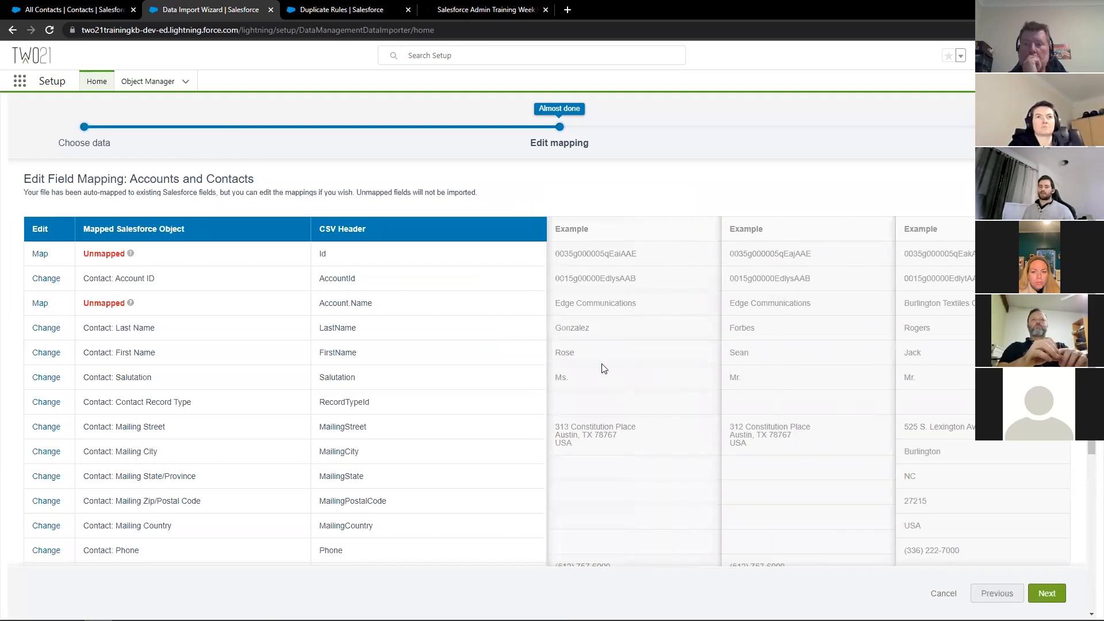
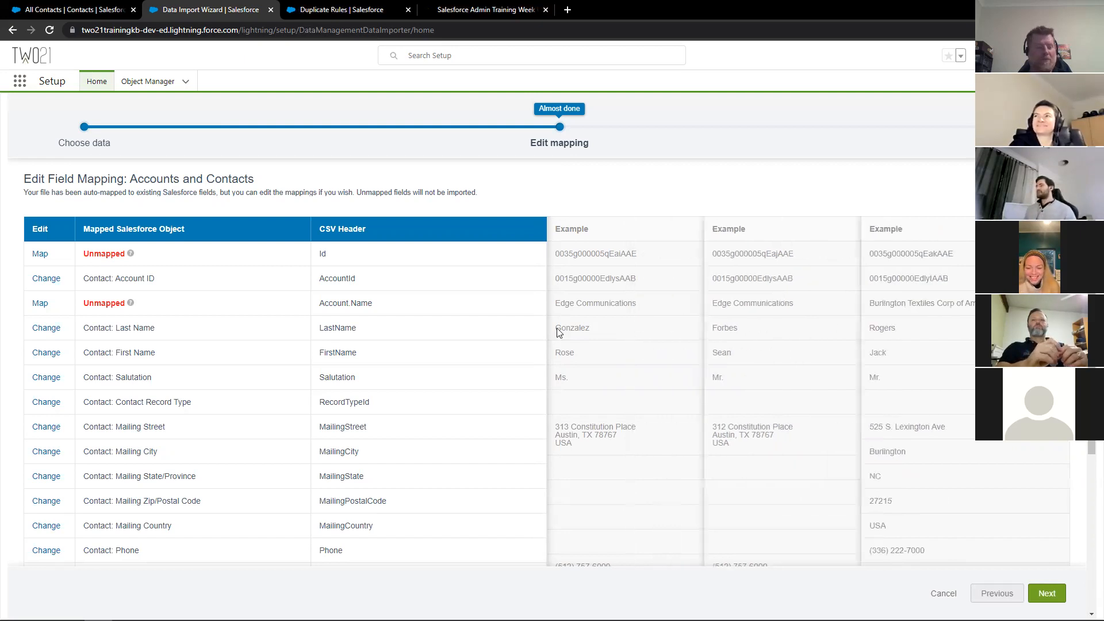
- Review the final field mapping, start the import, and view its bulk data load job
scroll(230, 286, "down", 1)
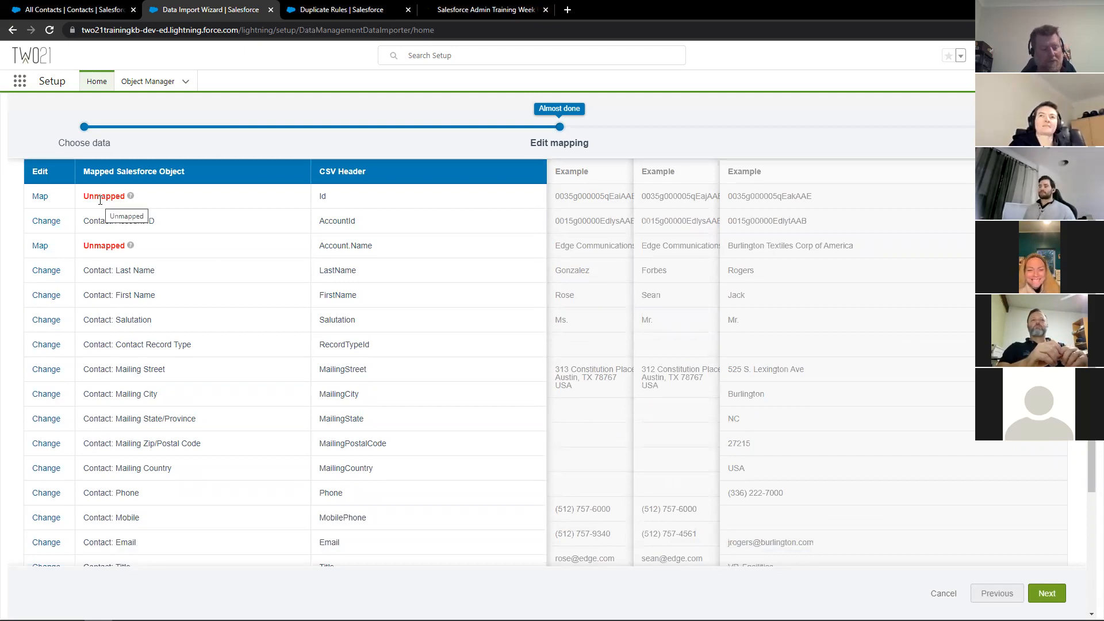
scroll(100, 200, "up", 1)
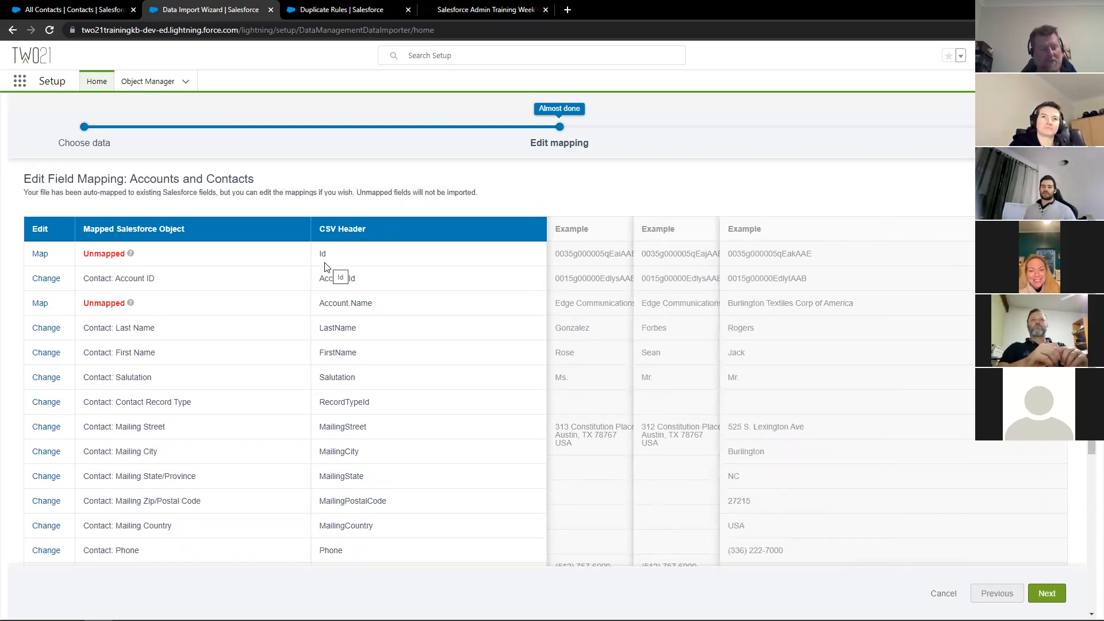
scroll(412, 303, "down", 3)
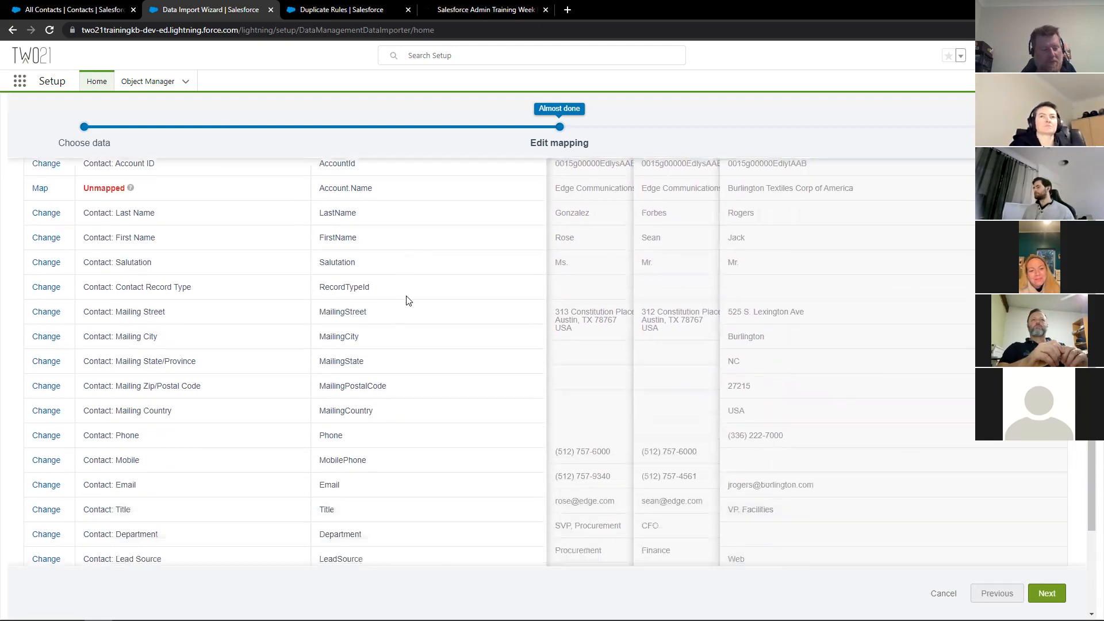
left_click(1046, 595)
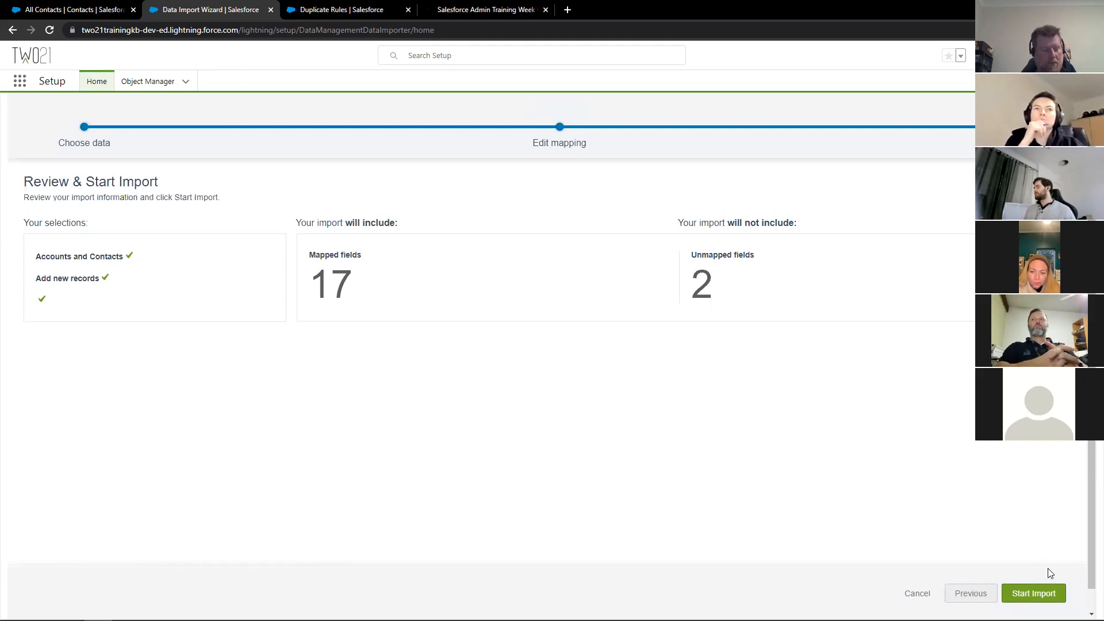
left_click(1042, 591)
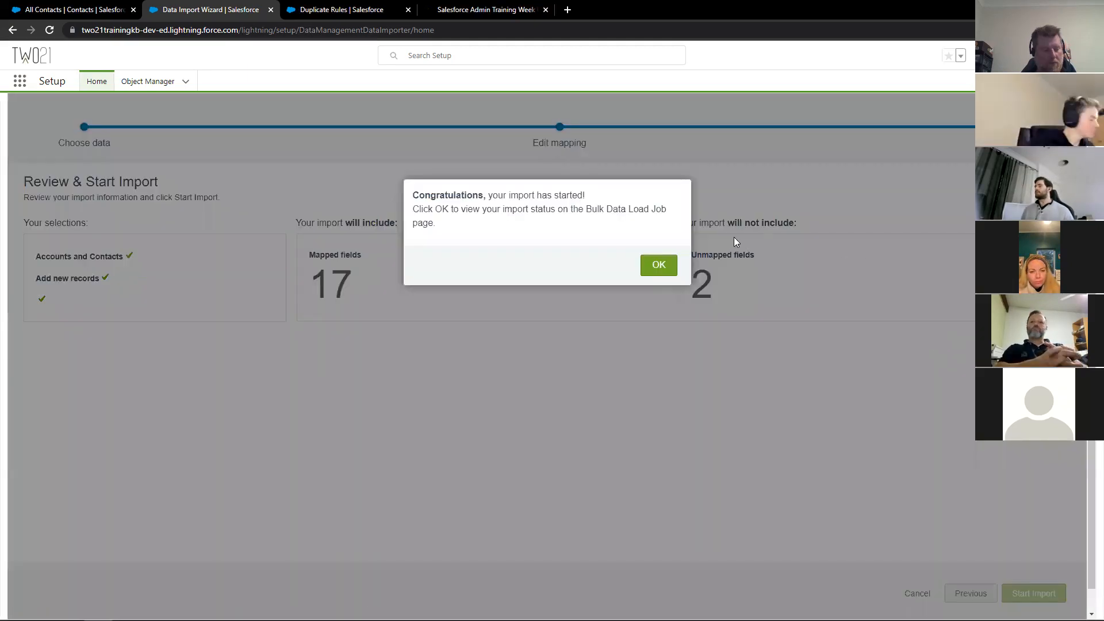
left_click(663, 268)
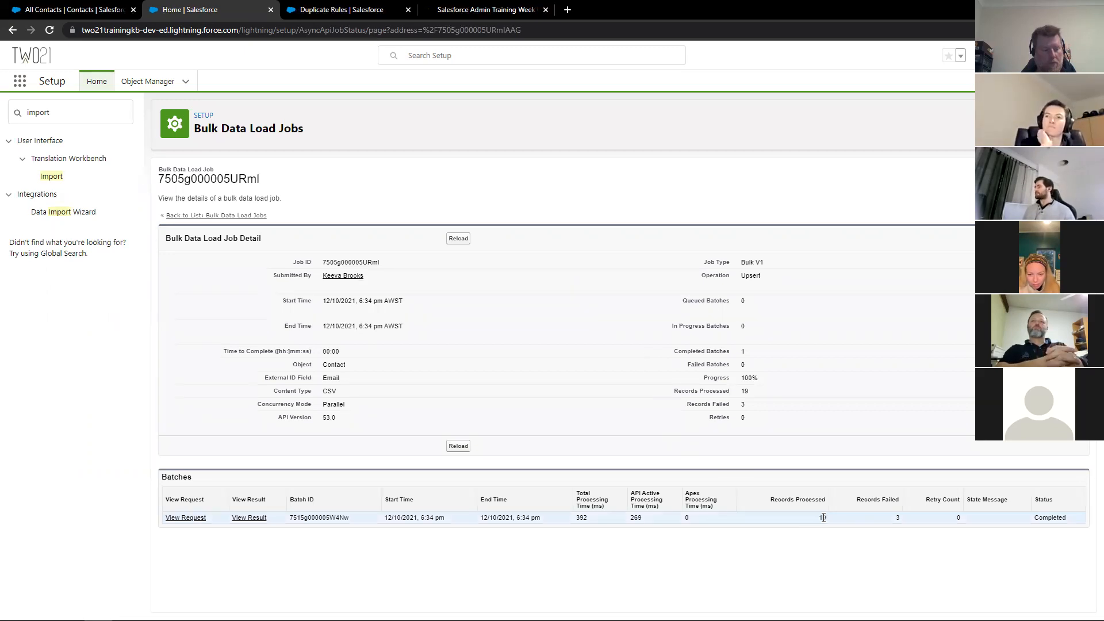
- Download the import batch's result file and open it in Notepad, moving the window fully into view
left_click(252, 519)
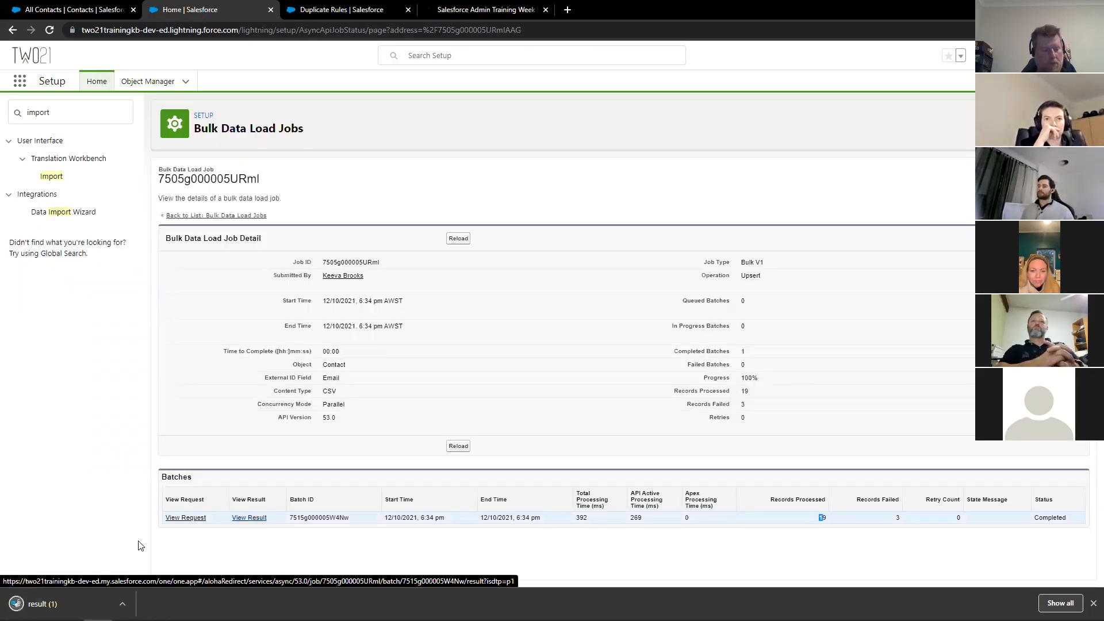
left_click(66, 603)
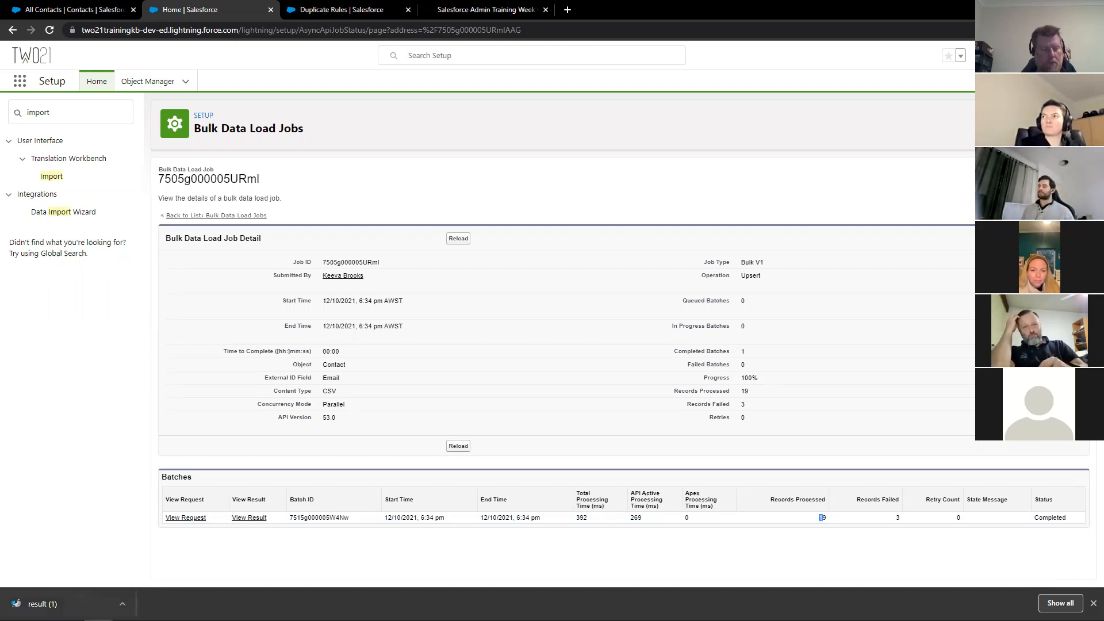
left_click(71, 599)
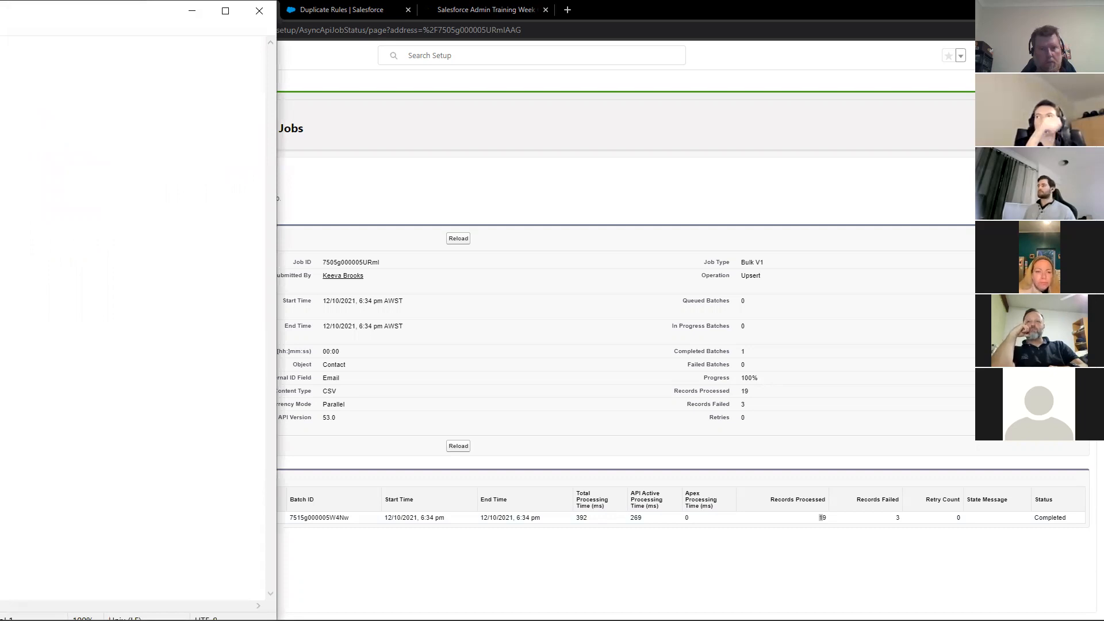
left_click_drag(1, 10, 419, 35)
- Examine the error rows and the characters in the rejected email addresses, and return to the job details in the browser
left_click(173, 163)
left_click_drag(191, 165, 587, 175)
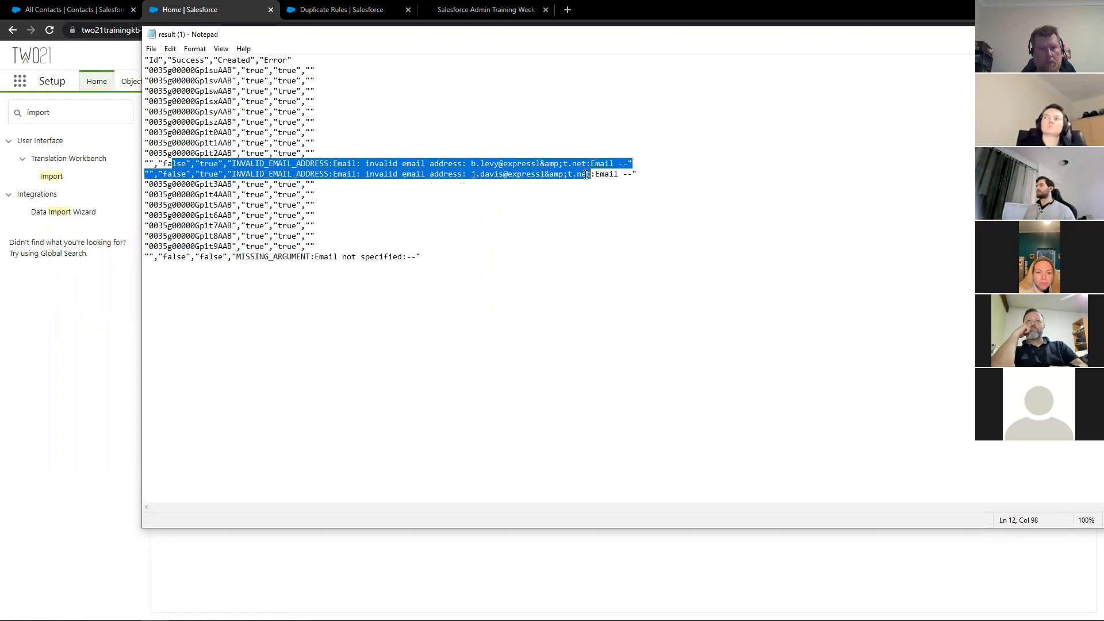
left_click(545, 174)
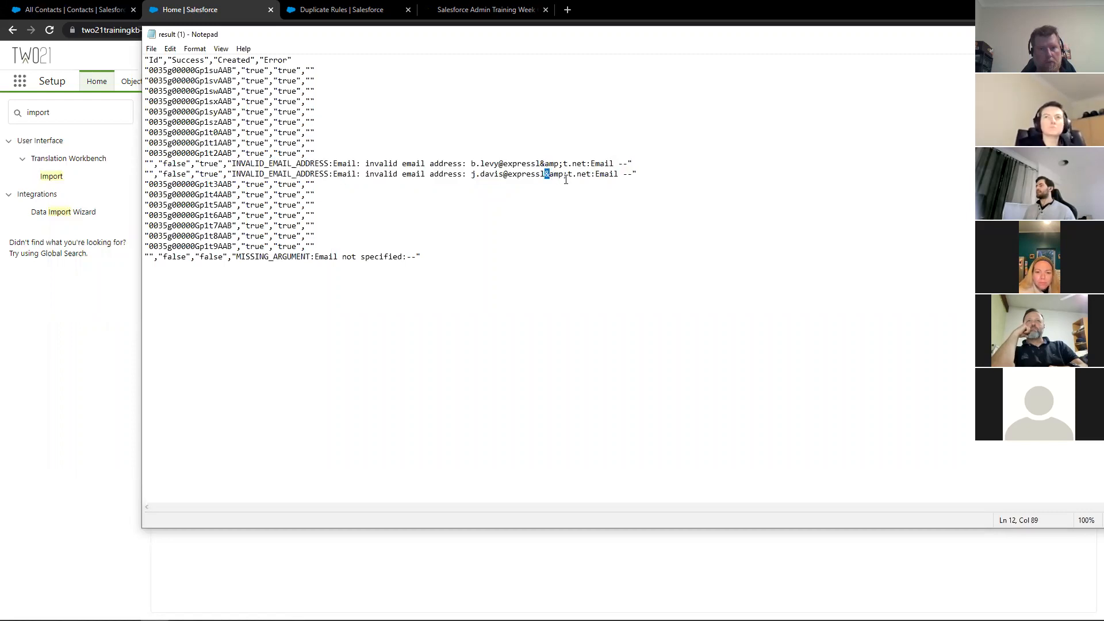
left_click_drag(568, 174, 563, 173)
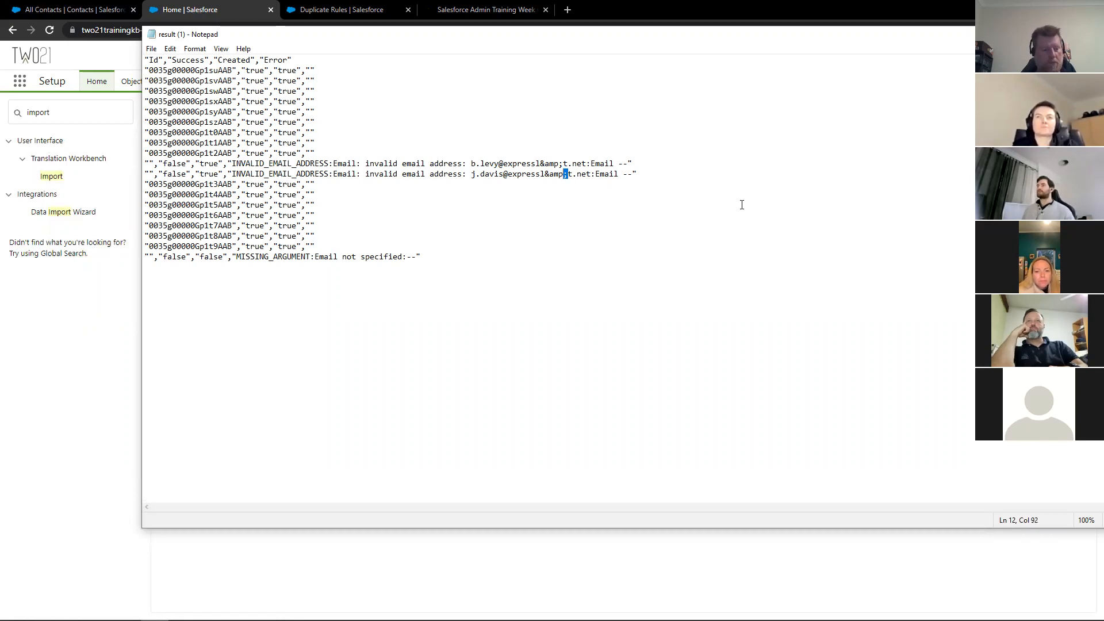
left_click(927, 30)
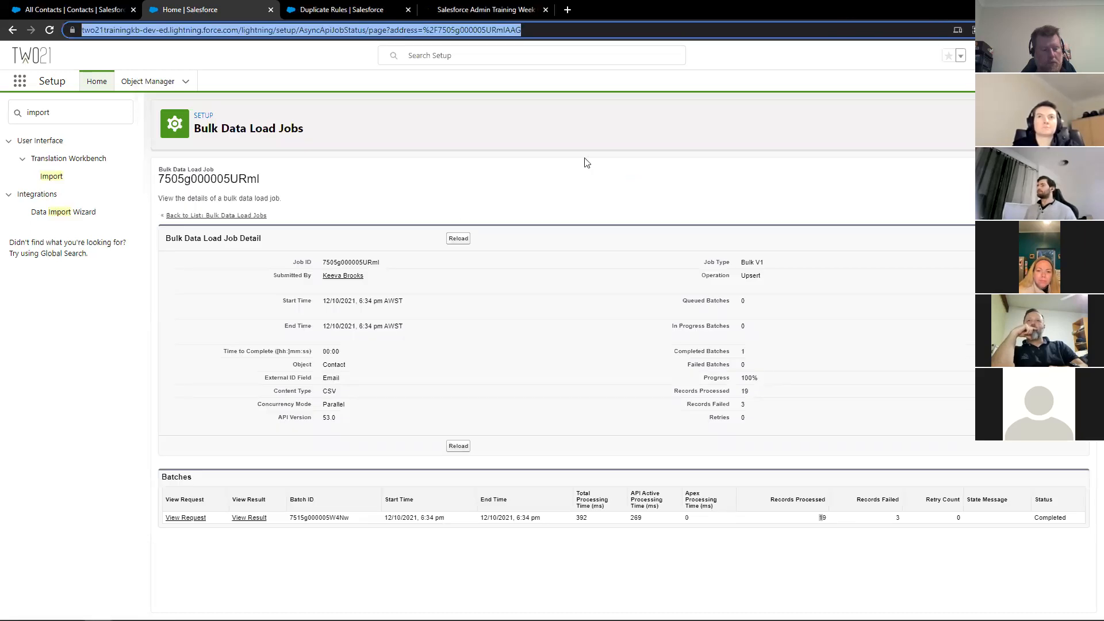
left_click(422, 198)
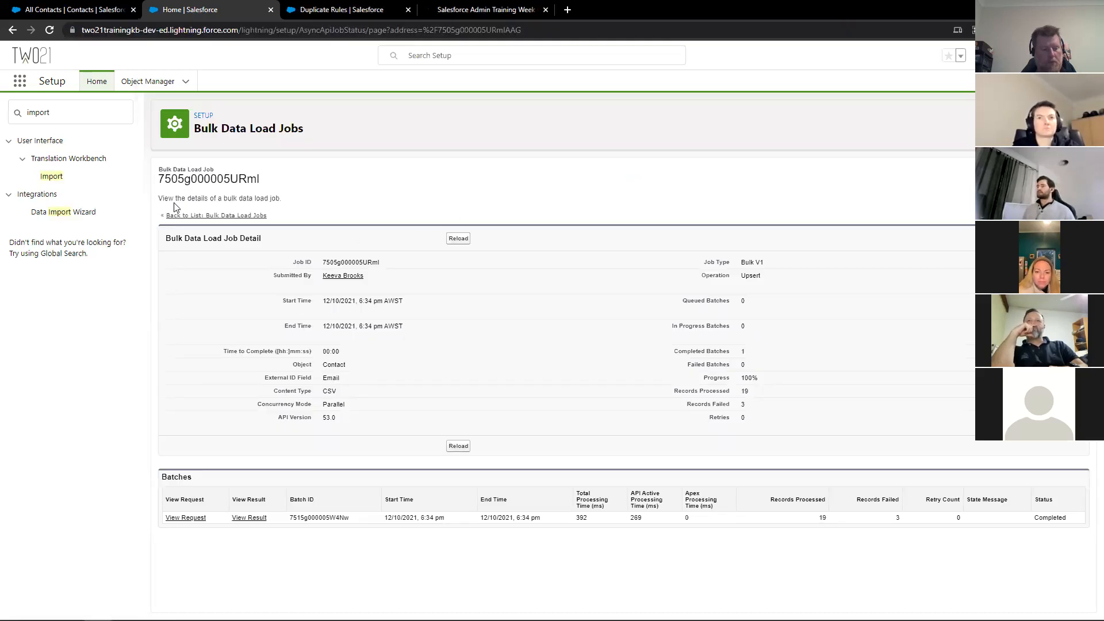
- View the list of all bulk data load jobs, and refresh the All Contacts list to check the imported records
left_click(183, 216)
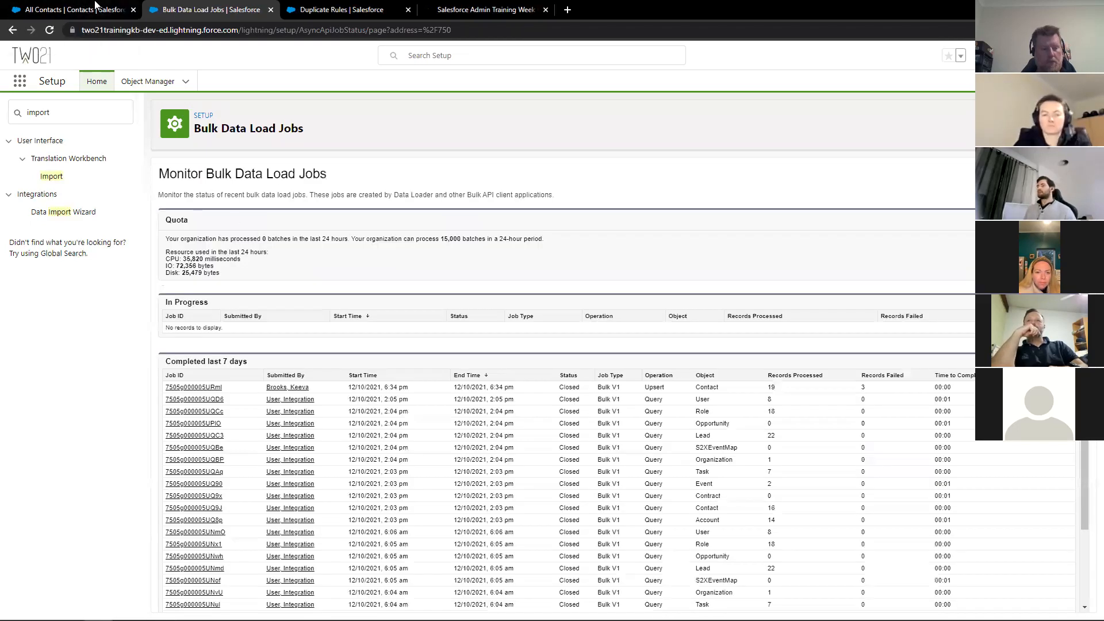
left_click(49, 11)
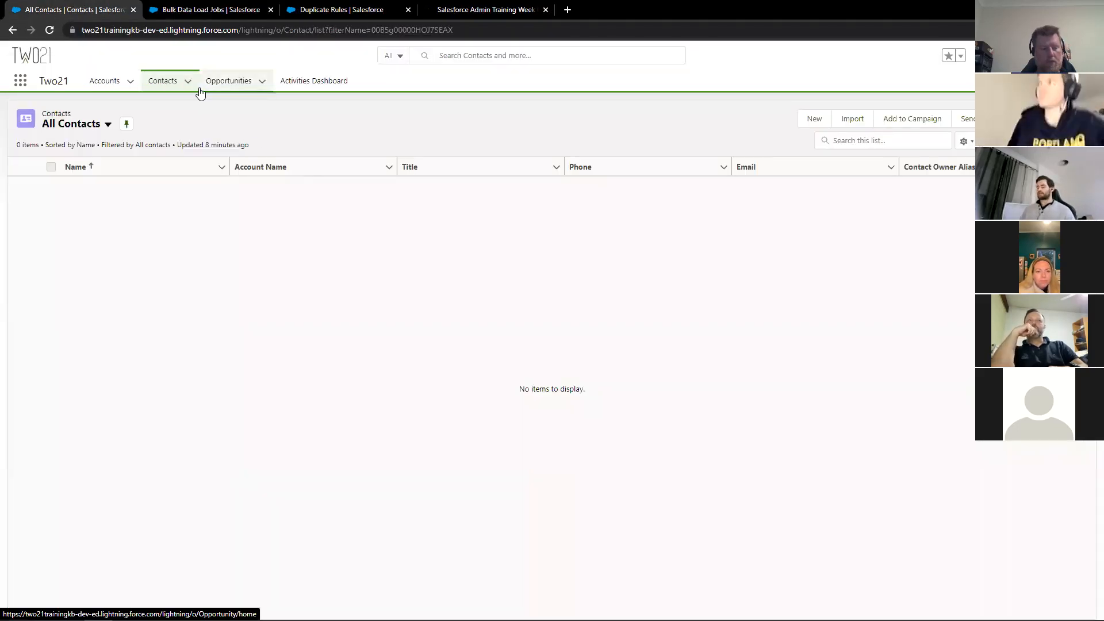
key("F5")
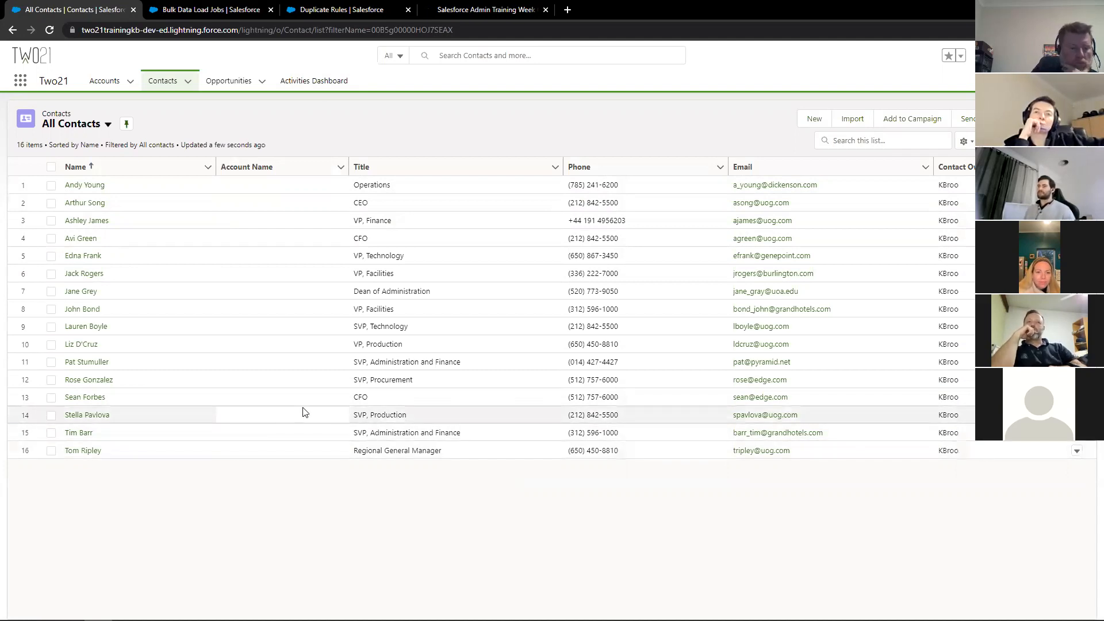
- Search Setup for "data load" and open the Data Loader page
left_click(212, 5)
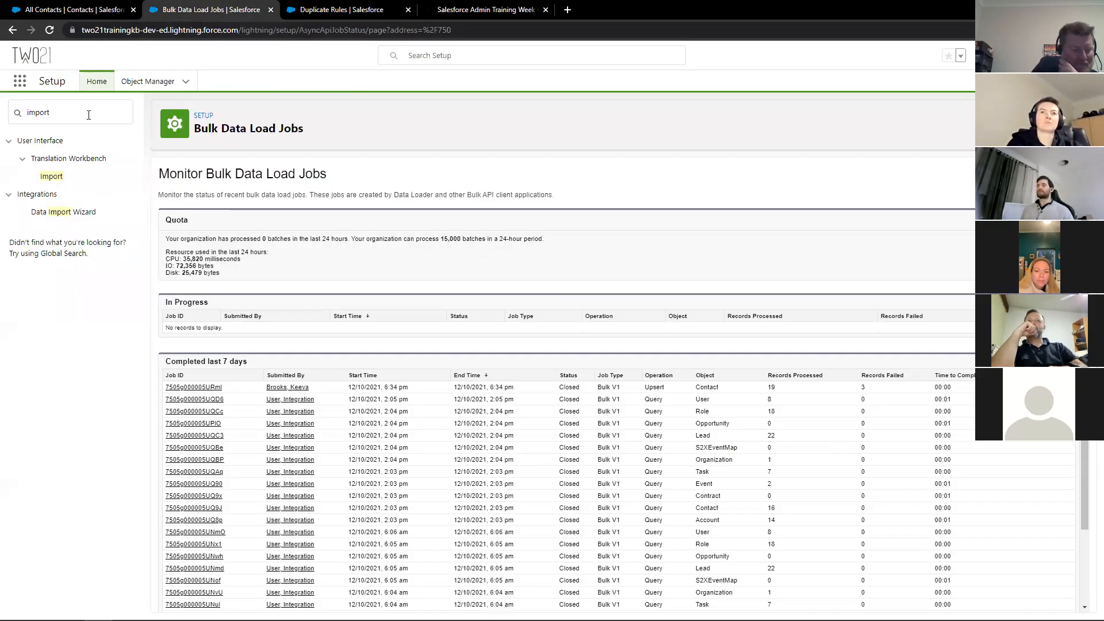
type("da")
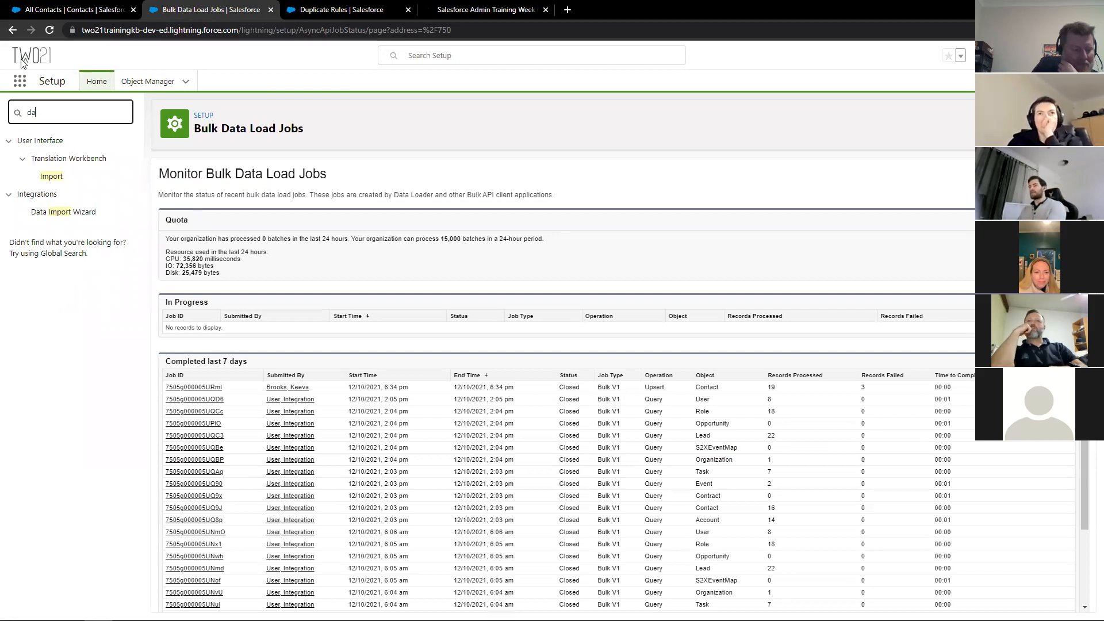
type("ta loiad")
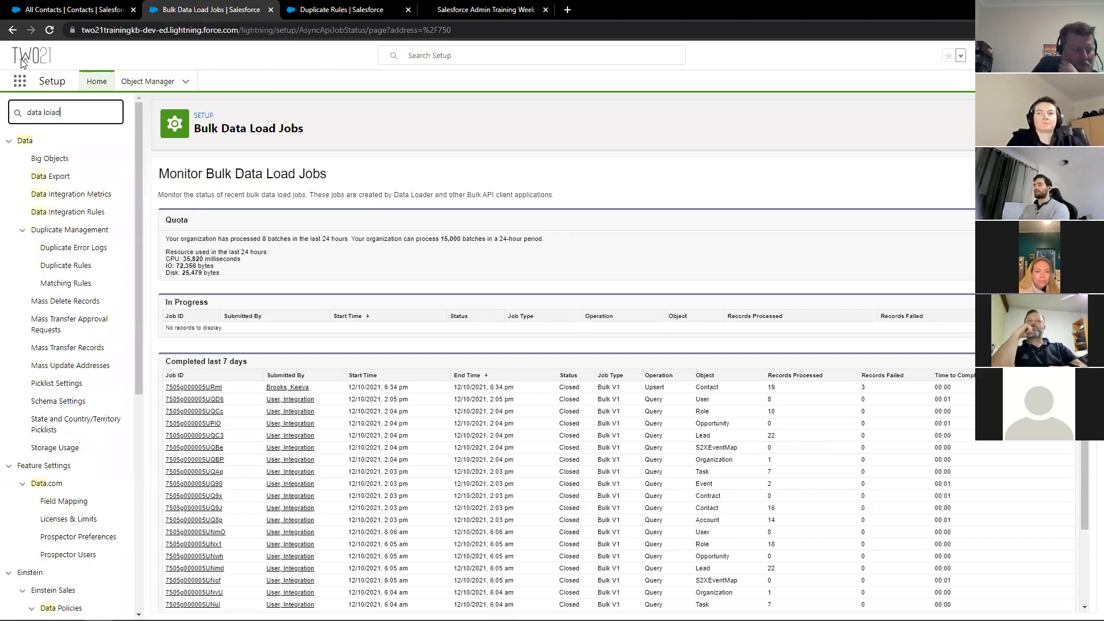
key("BackSpace")
key("BackSpace")
key("BackSpace")
type("ad")
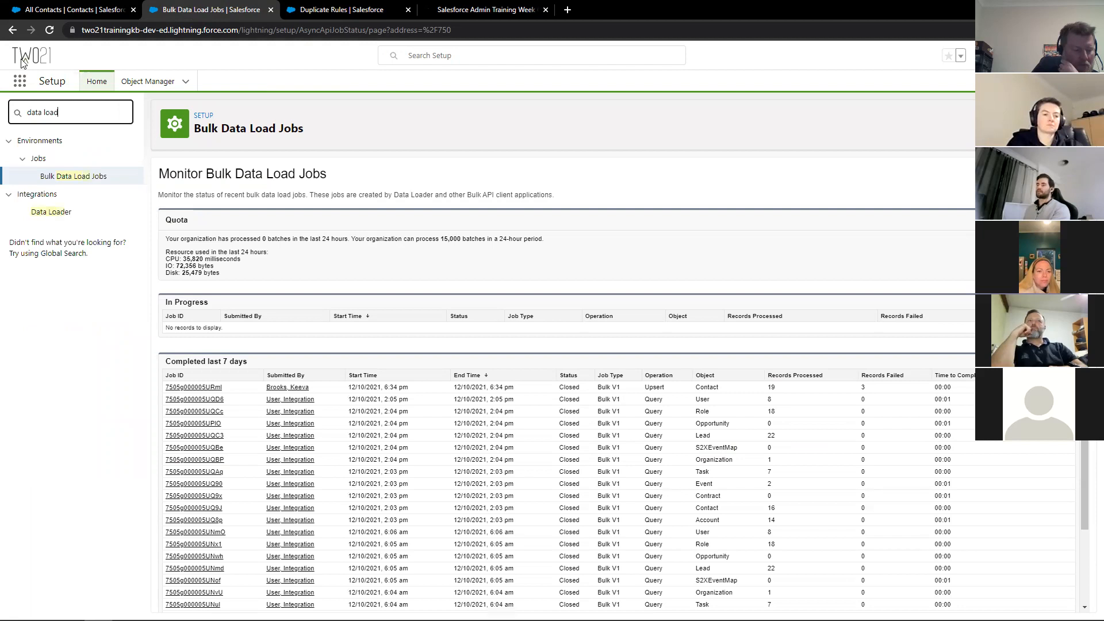
left_click(52, 217)
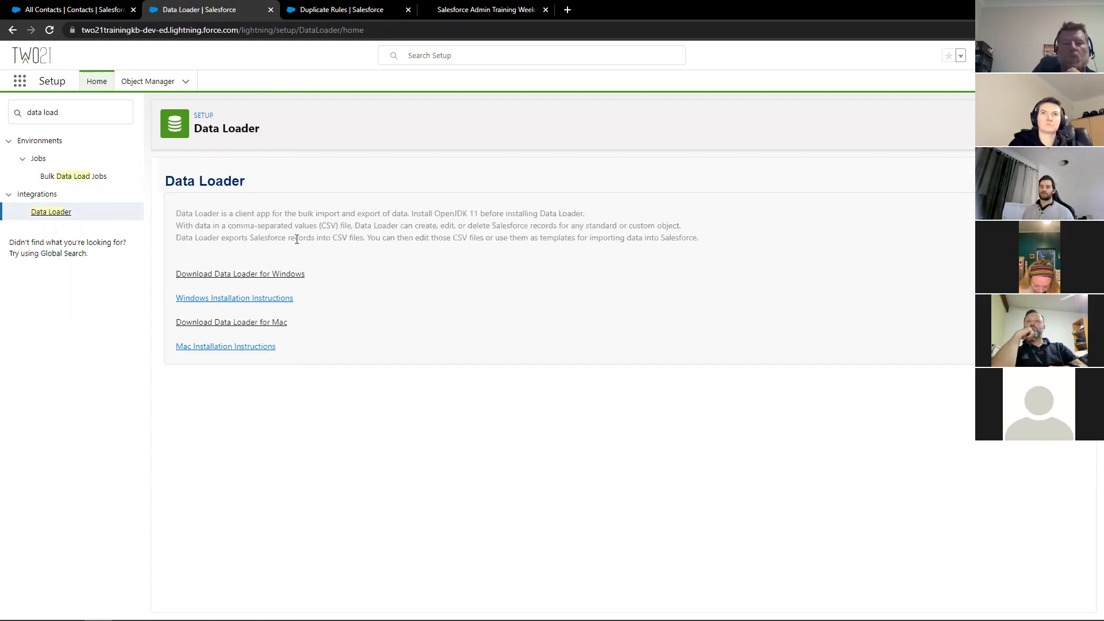
- Open dataloader.io in a new browser tab and look through its home page
left_click(460, 11)
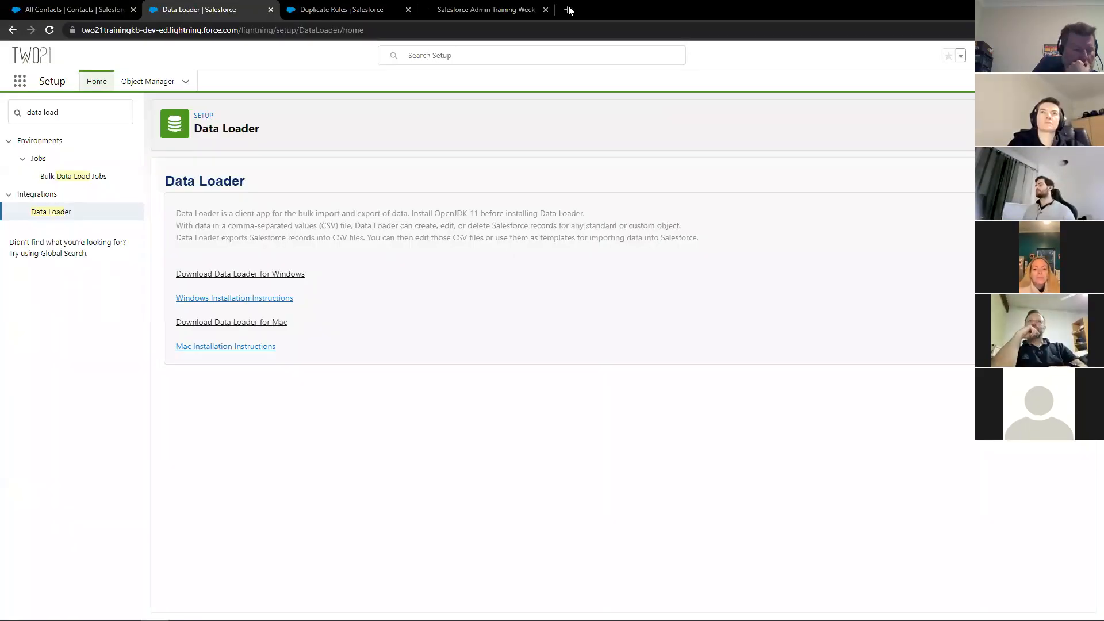
left_click(568, 9)
type("dataloader.io")
key("Return")
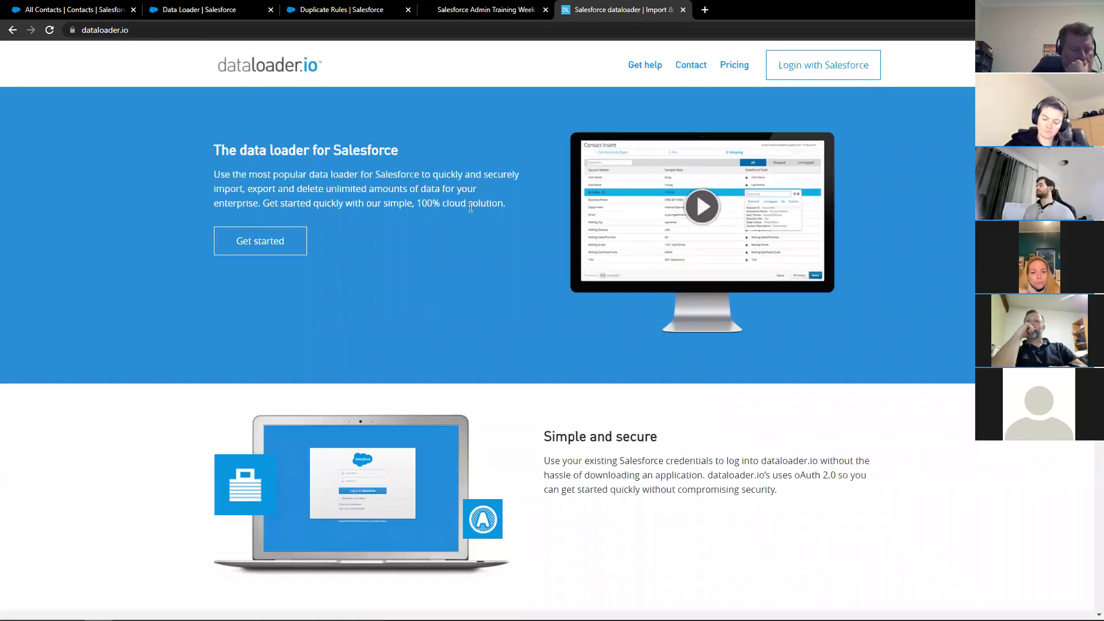
scroll(546, 331, "down", 3)
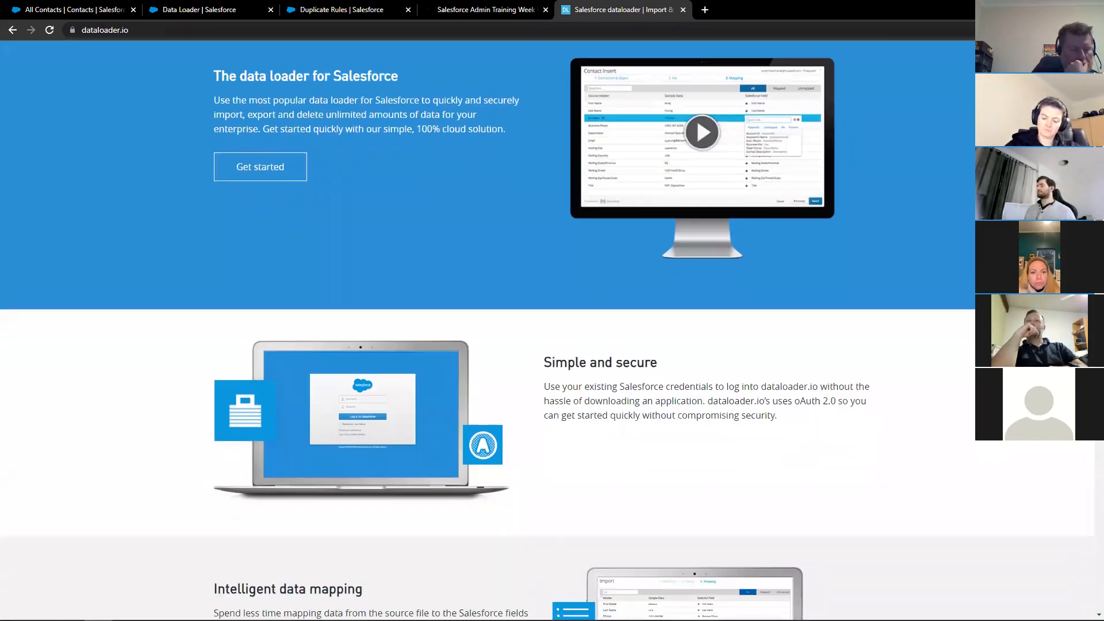
- Log in to dataloader.io with Salesforce using the Production environment, and allow the app access to the org
scroll(547, 331, "up", 3)
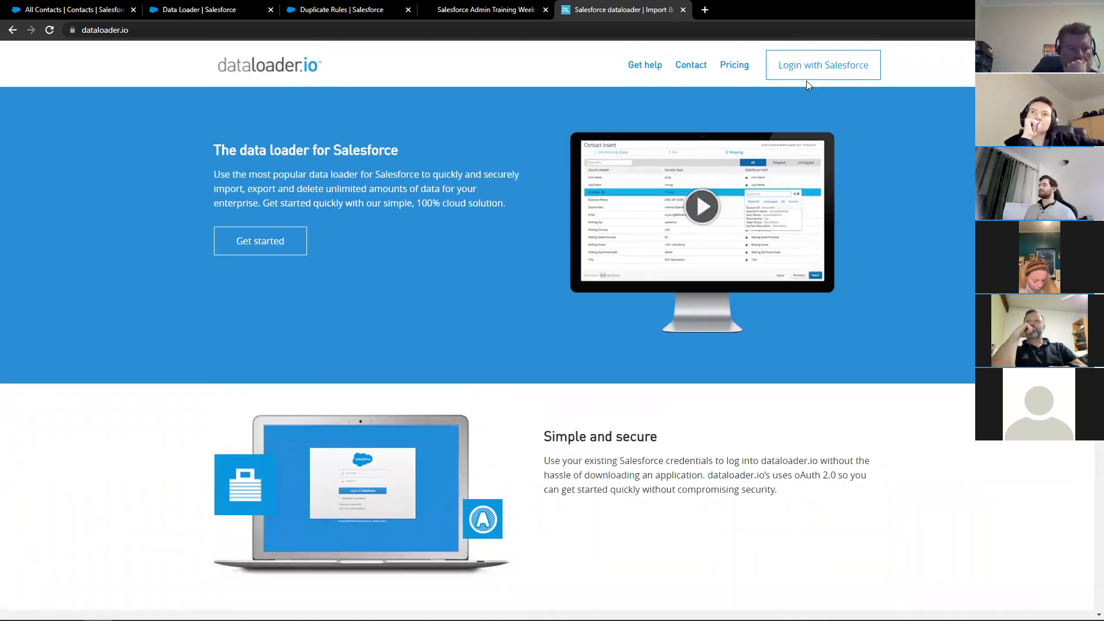
left_click(824, 71)
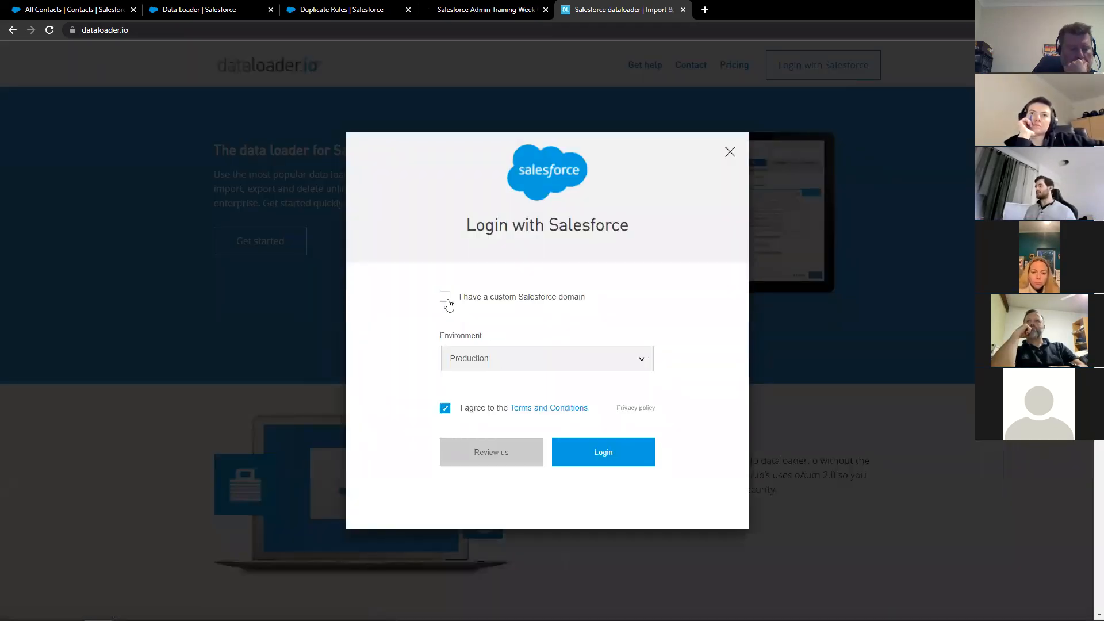
left_click(473, 356)
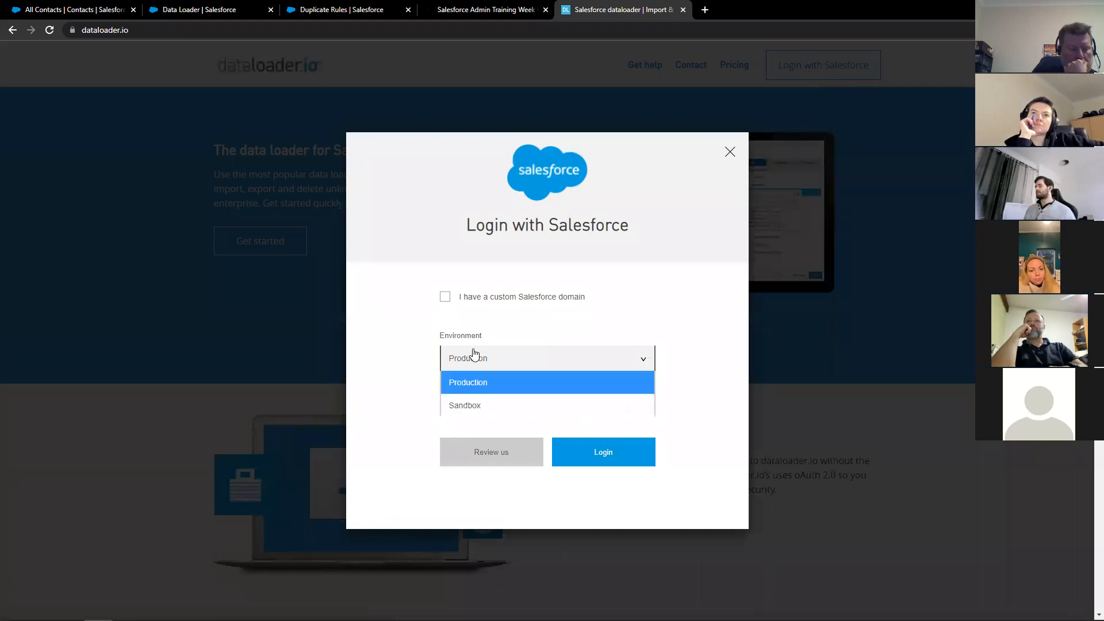
left_click(472, 382)
left_click(603, 454)
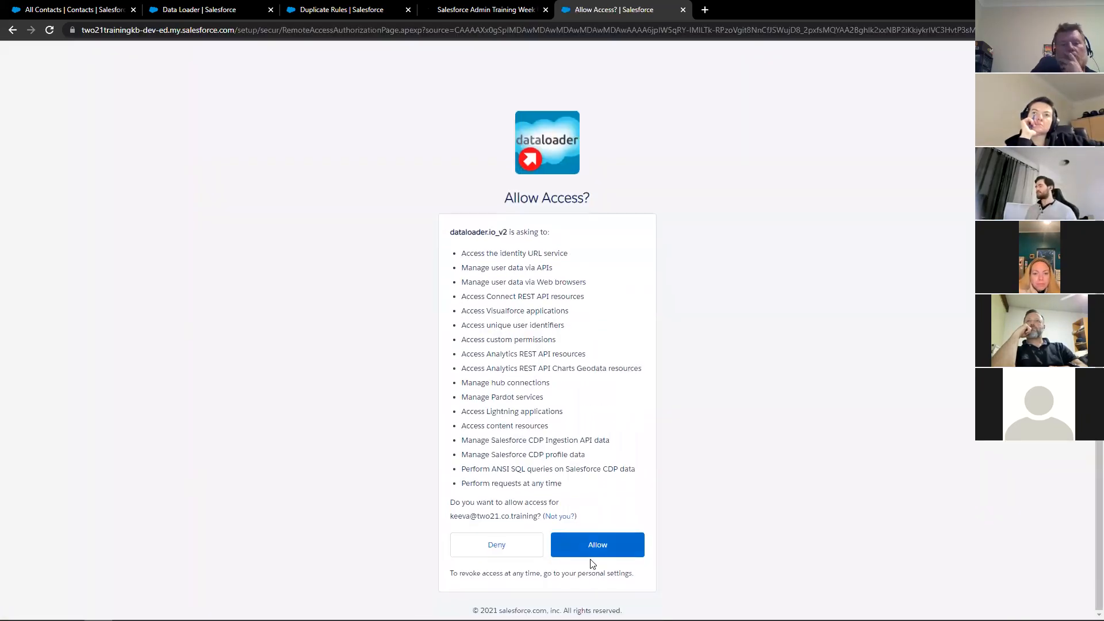
left_click(584, 554)
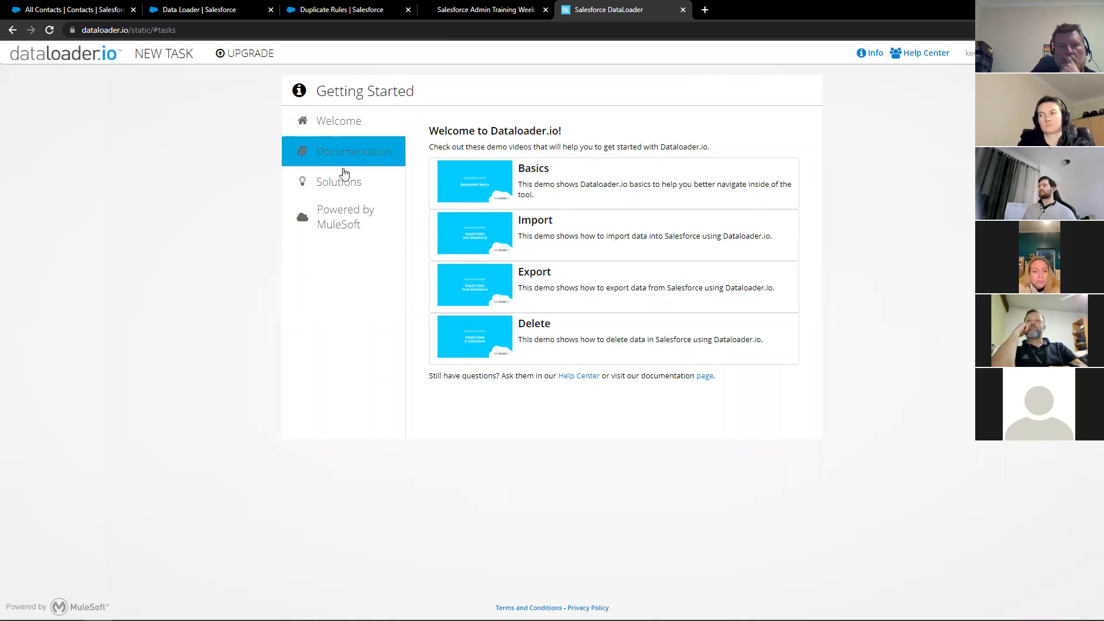
- Look through the Documentation and Solutions pages, and start a new import task
left_click(339, 150)
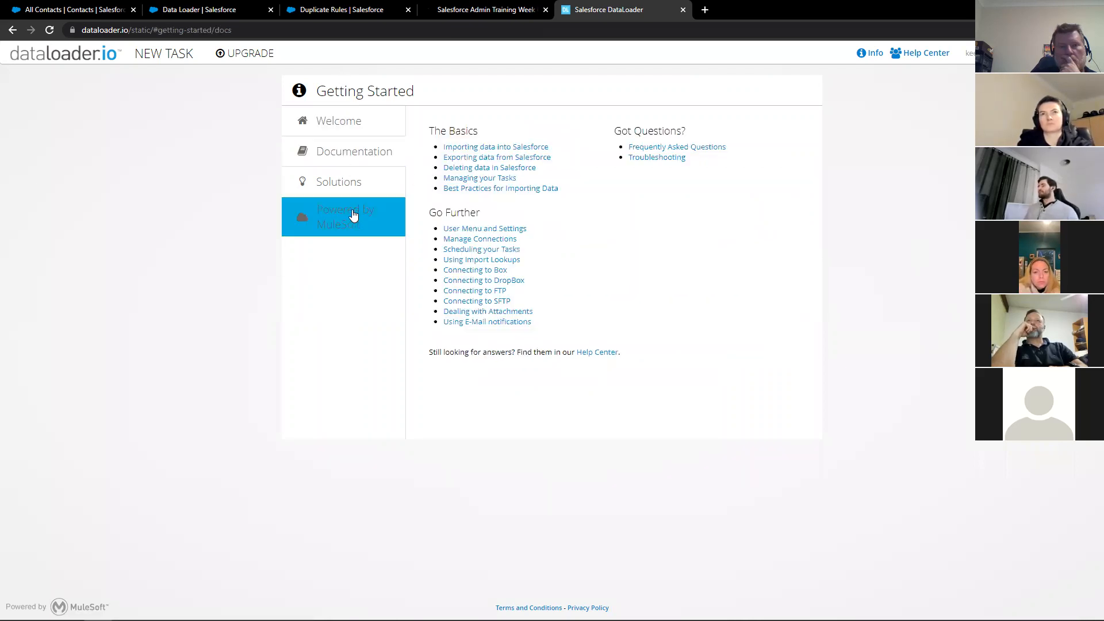
left_click(338, 193)
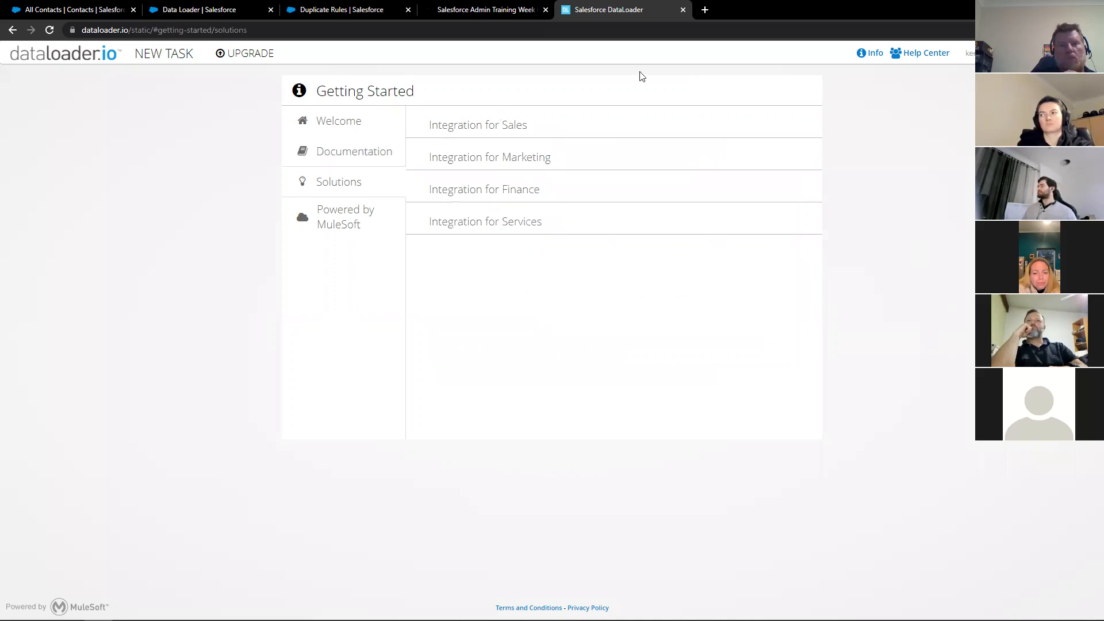
left_click(171, 58)
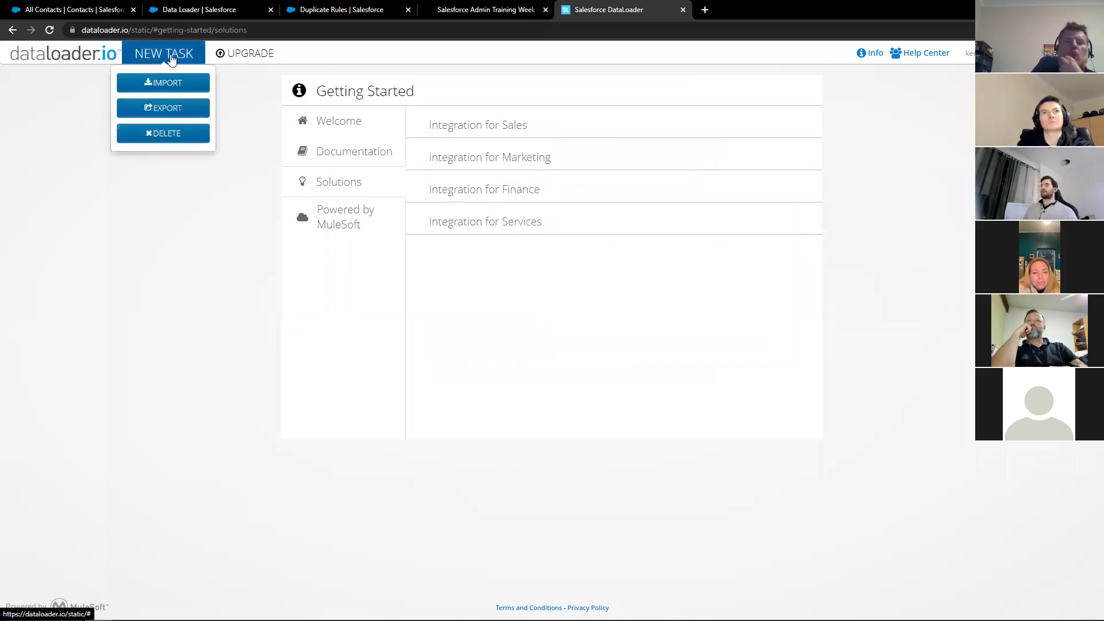
left_click(176, 84)
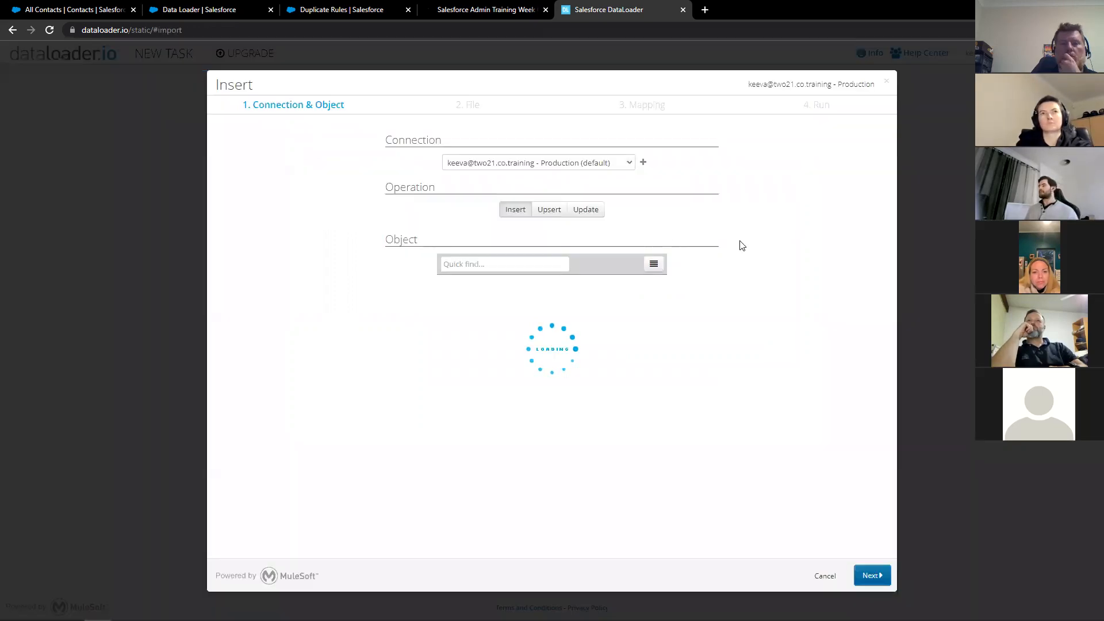
- Check the available connections and try to add another Salesforce connection, closing the subscription upgrade offer
left_click(603, 164)
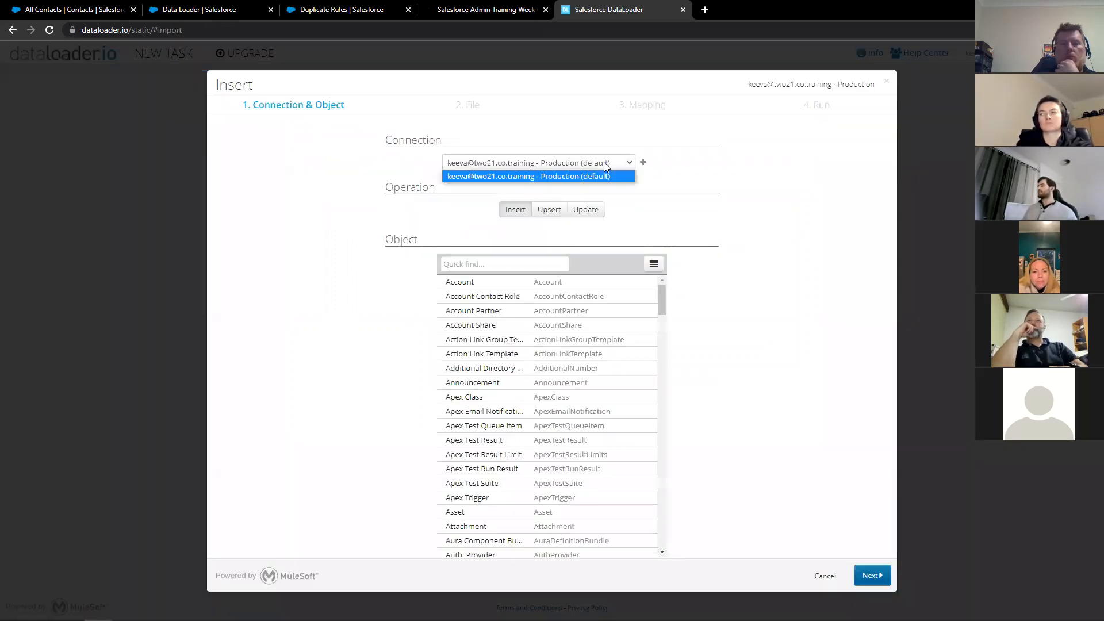
left_click(603, 162)
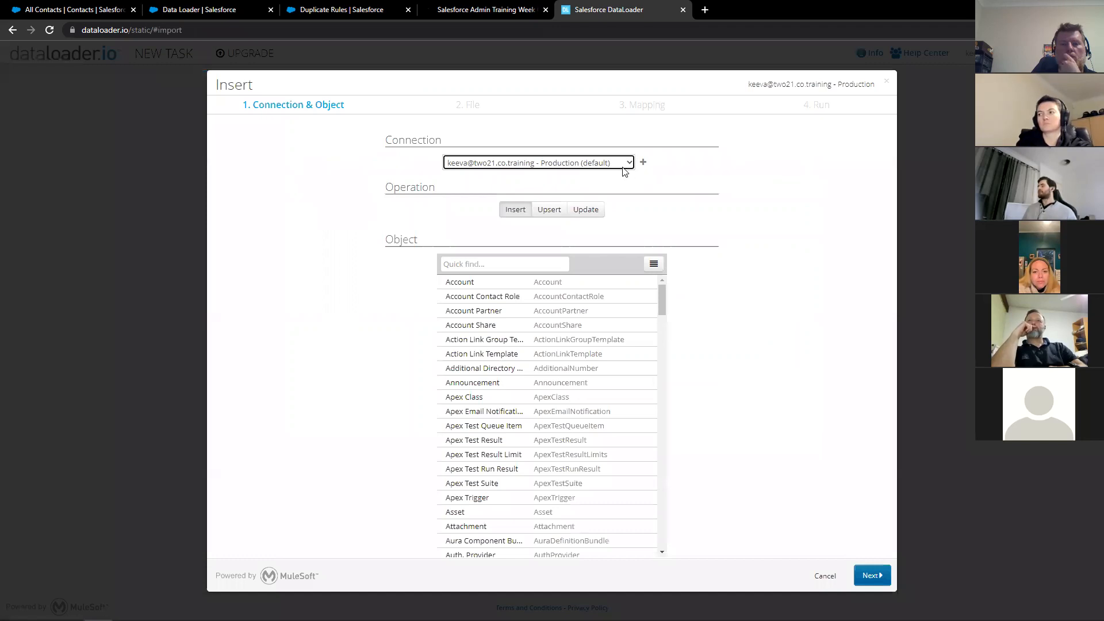
left_click(624, 164)
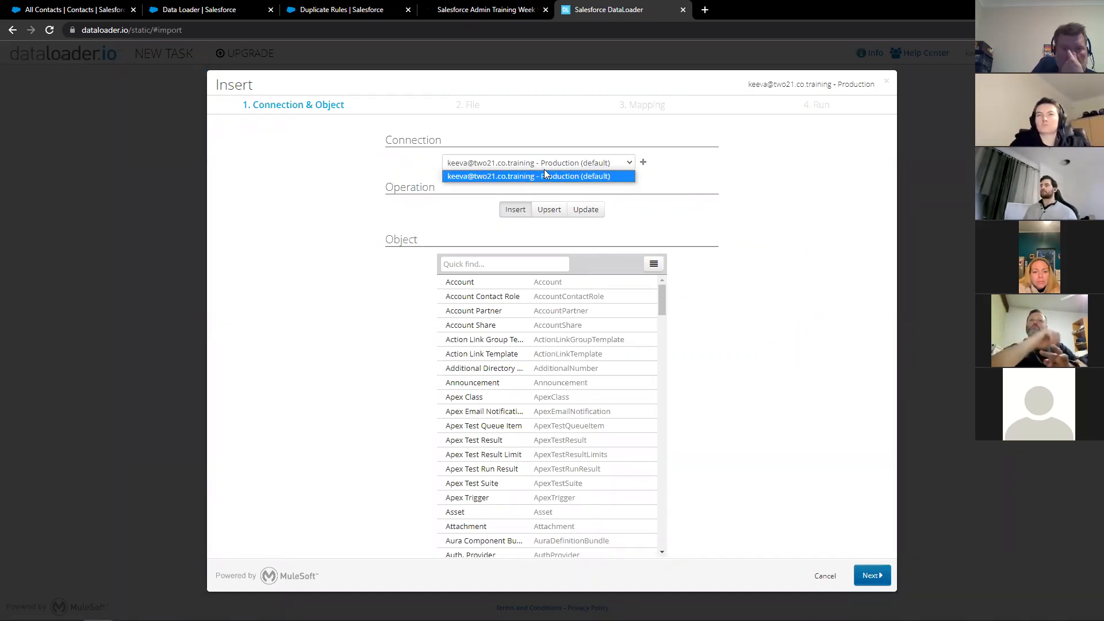
left_click(643, 164)
left_click(642, 164)
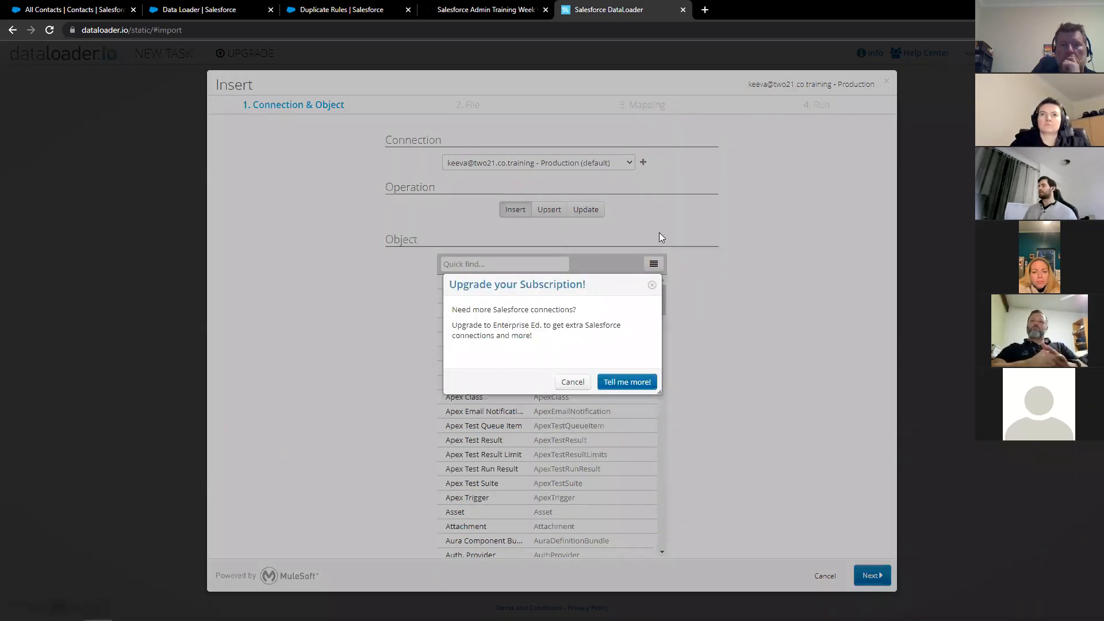
left_click(651, 286)
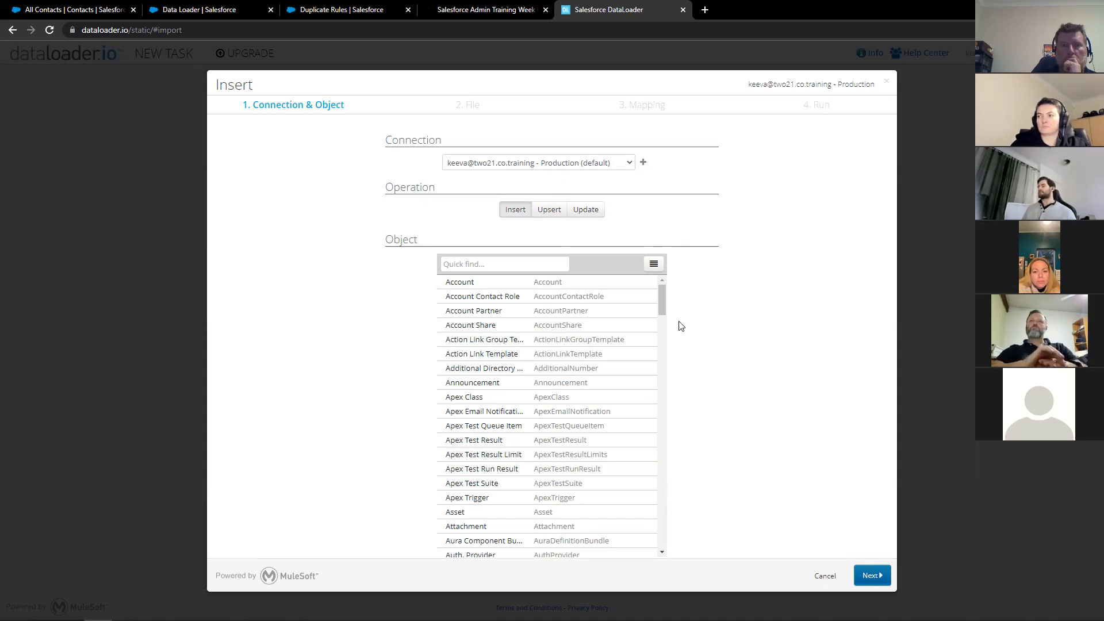
- Browse the list of Salesforce objects available for the insert
scroll(577, 346, "down", 8)
scroll(578, 345, "down", 12)
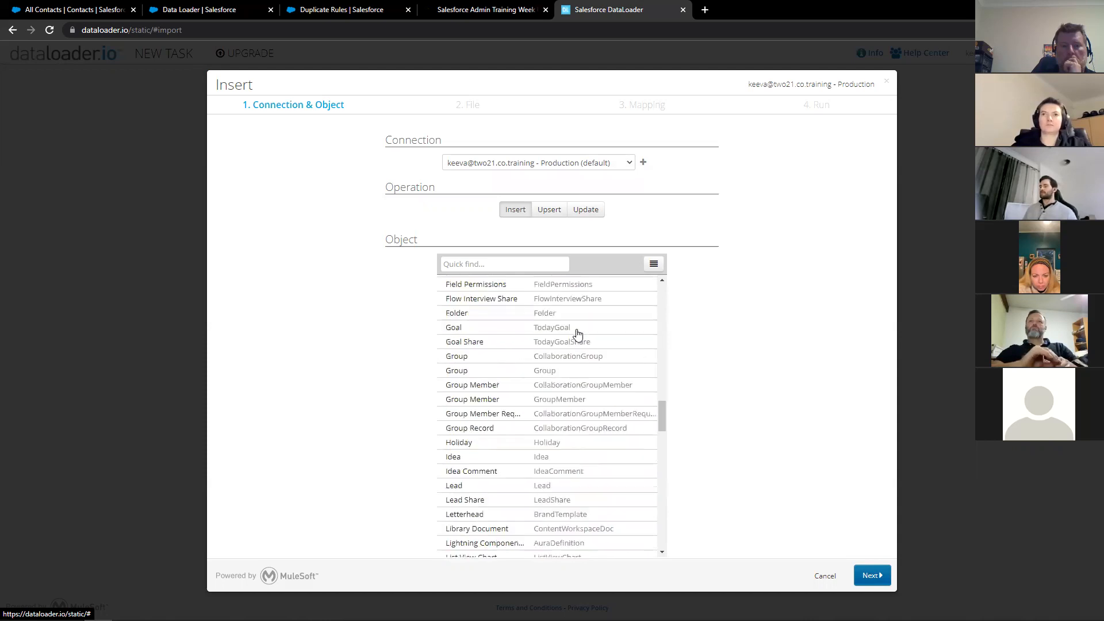
scroll(578, 335, "down", 10)
scroll(578, 322, "down", 14)
scroll(586, 302, "down", 2)
scroll(589, 307, "up", 10)
scroll(589, 308, "up", 20)
scroll(584, 305, "up", 1)
scroll(575, 305, "down", 1)
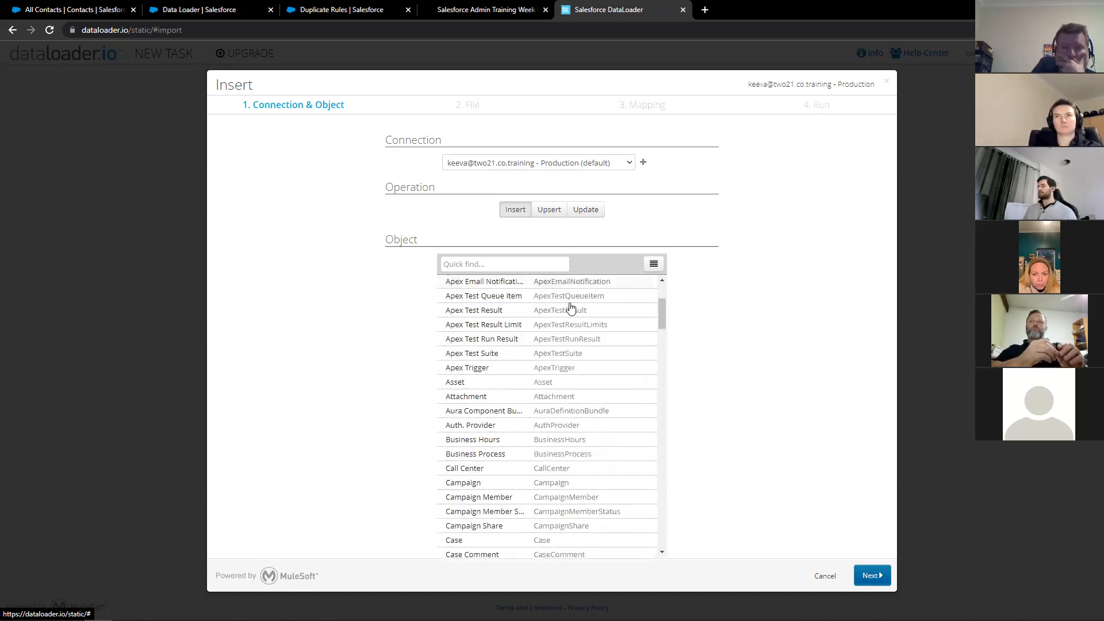
- Choose the Case object for the insert, view the file source options, and return to the object selection
left_click(456, 537)
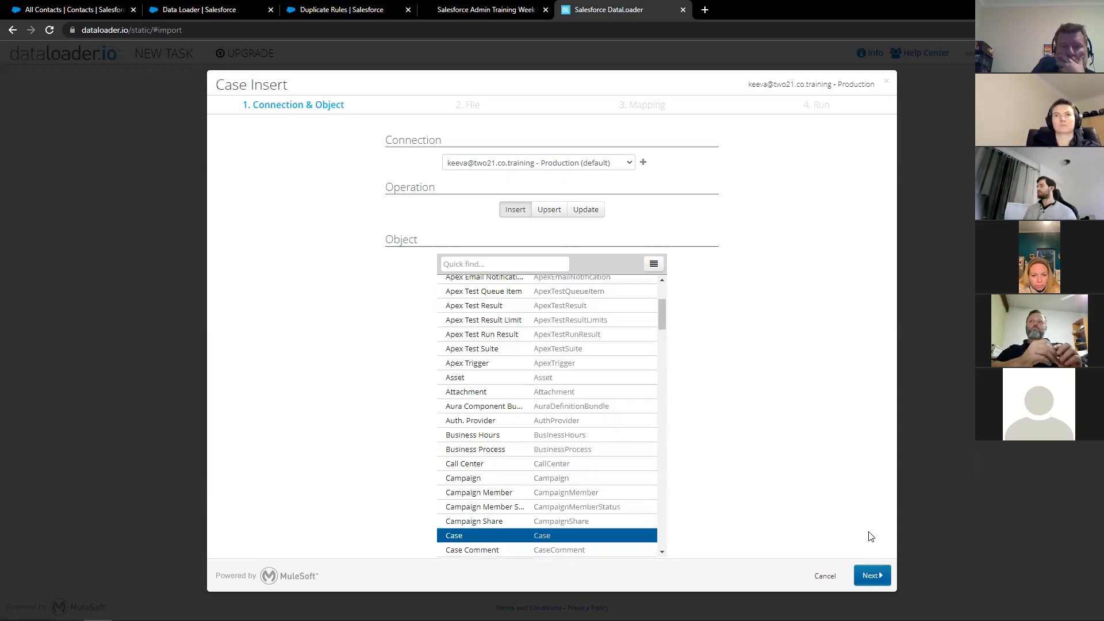
left_click(869, 575)
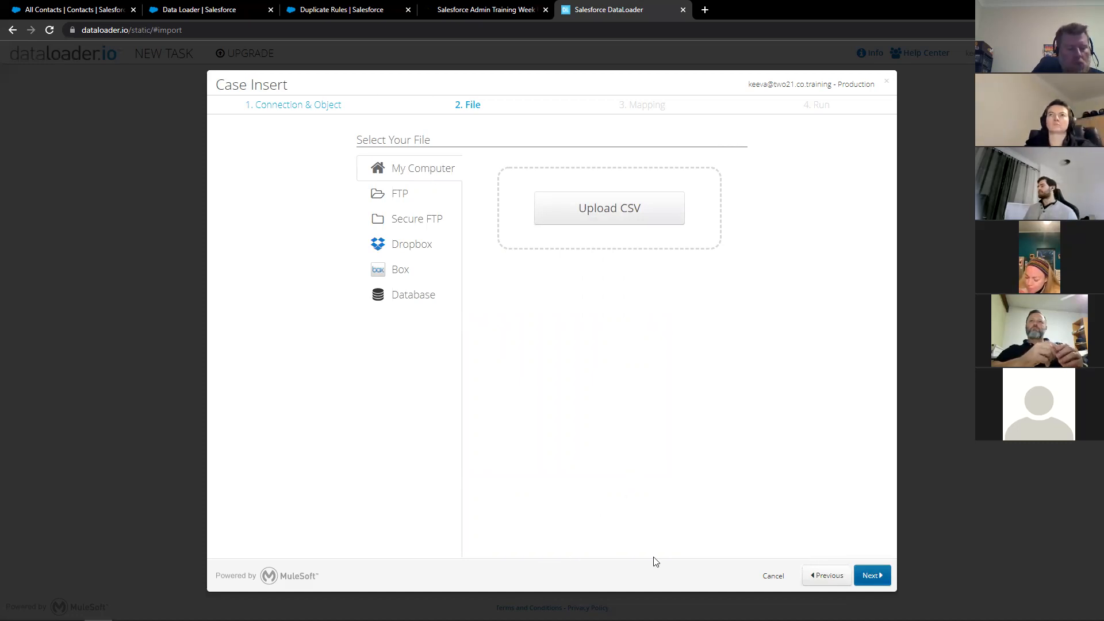
left_click(828, 575)
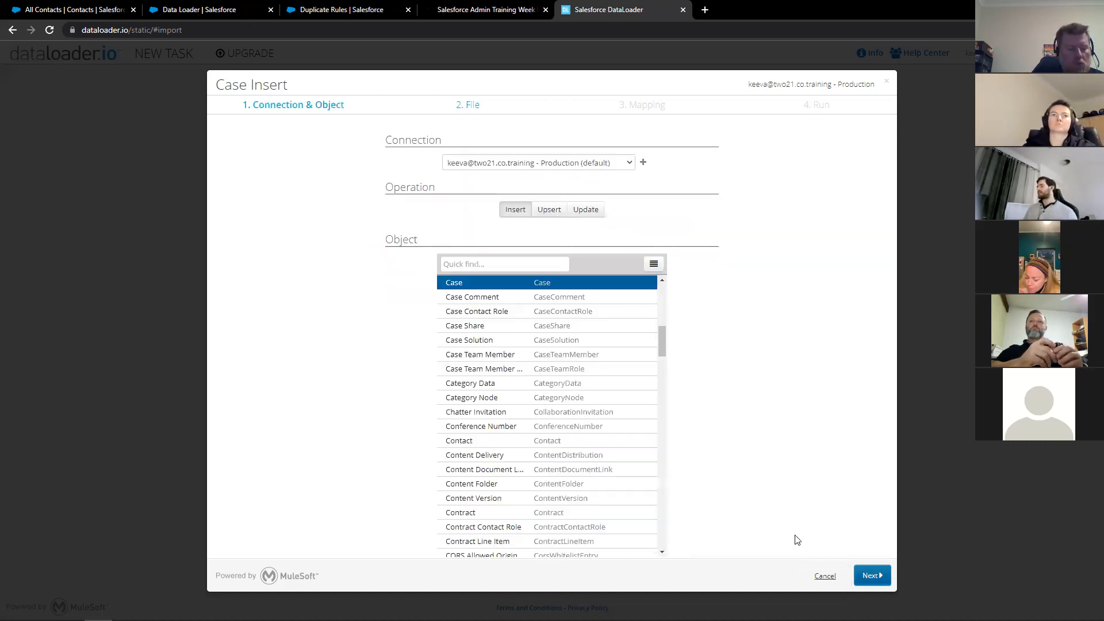
- Find the Opportunity object with "opport", select it for the insert, and upload the opportunities CSV file
left_click(474, 265)
type("opport")
left_click(476, 282)
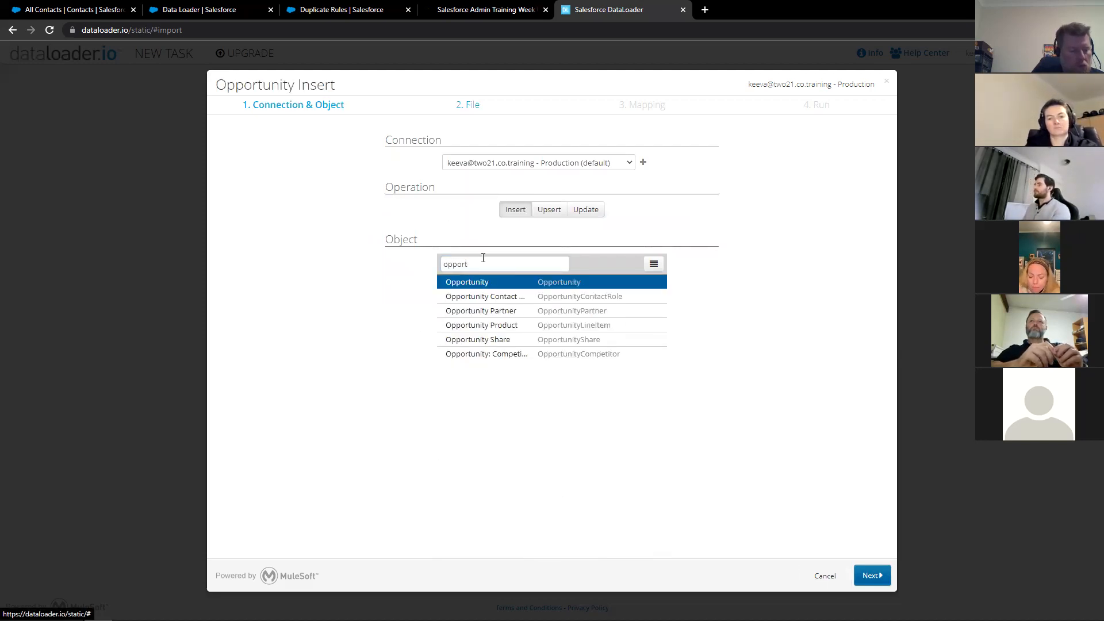
left_click(871, 575)
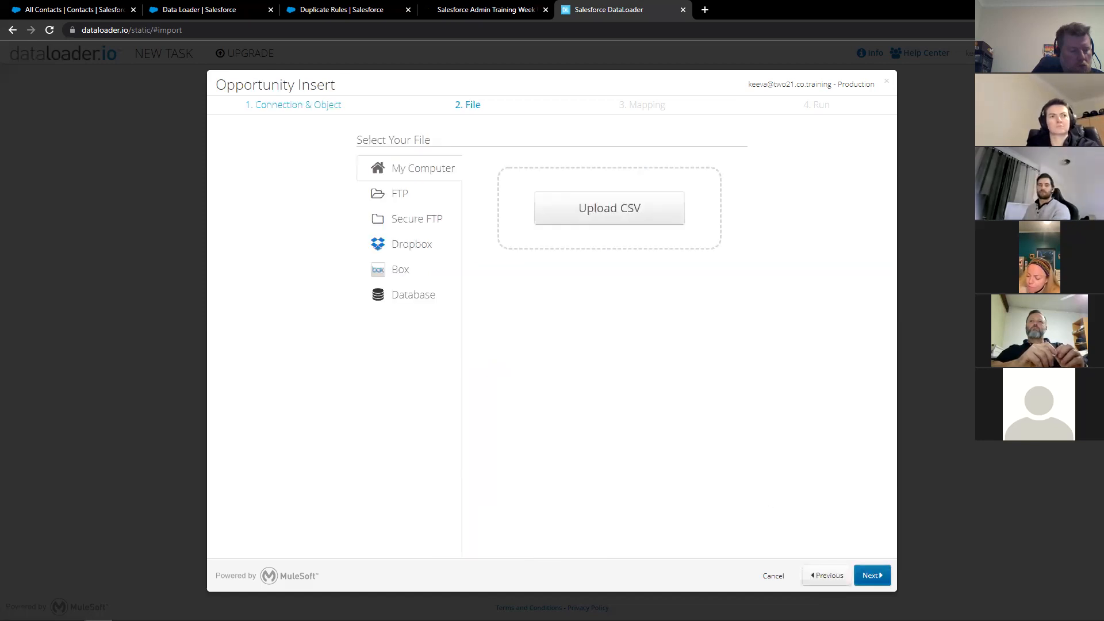
left_click_drag(0, 299, 608, 219)
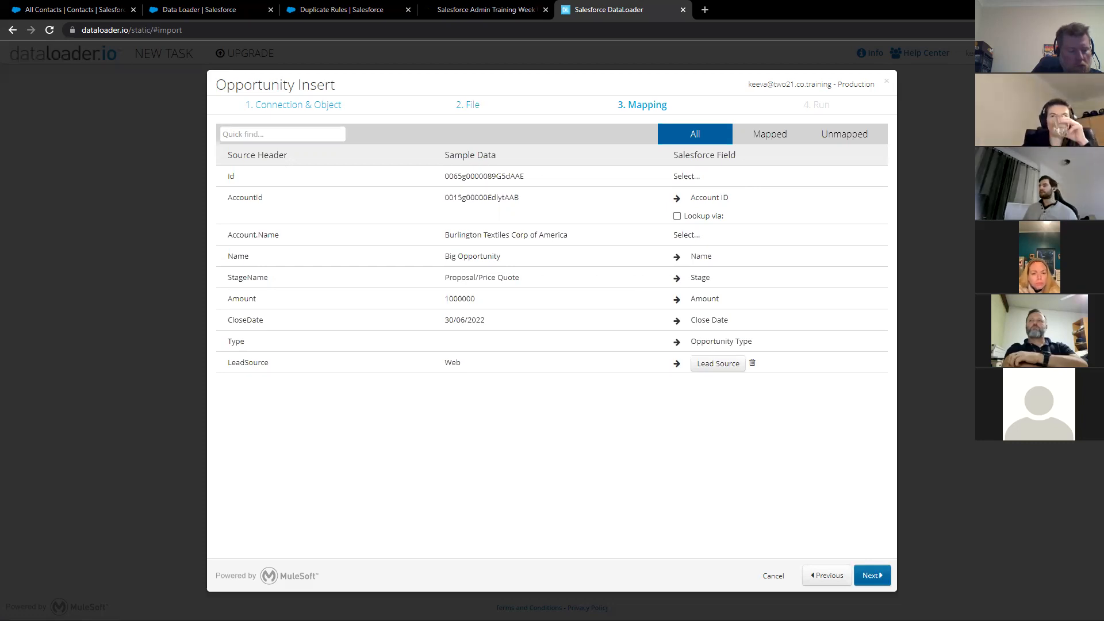
- Switch to the Excel workbook to compare the Opportunity sheet's column headers with the mapping, and return to the browser
key("alt+Tab")
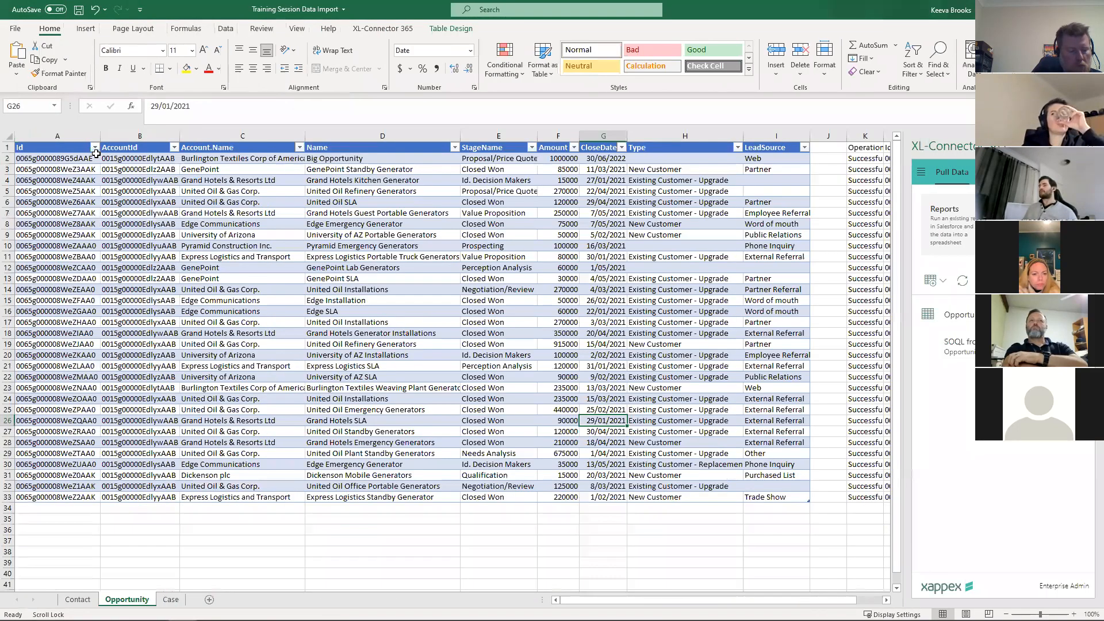
left_click_drag(128, 148, 702, 144)
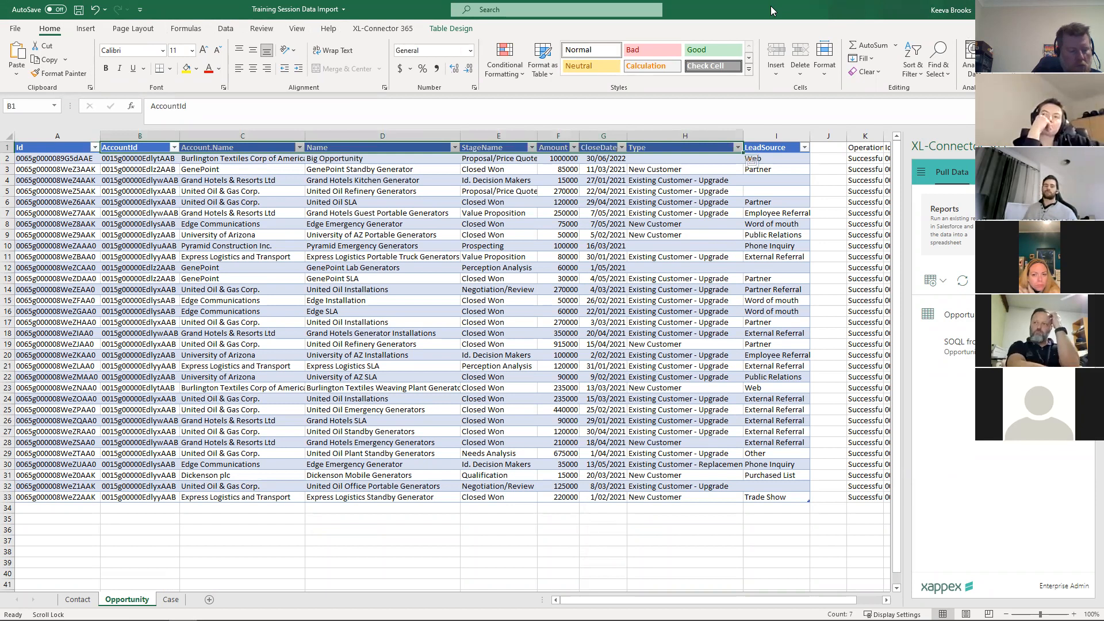
key("alt+Tab")
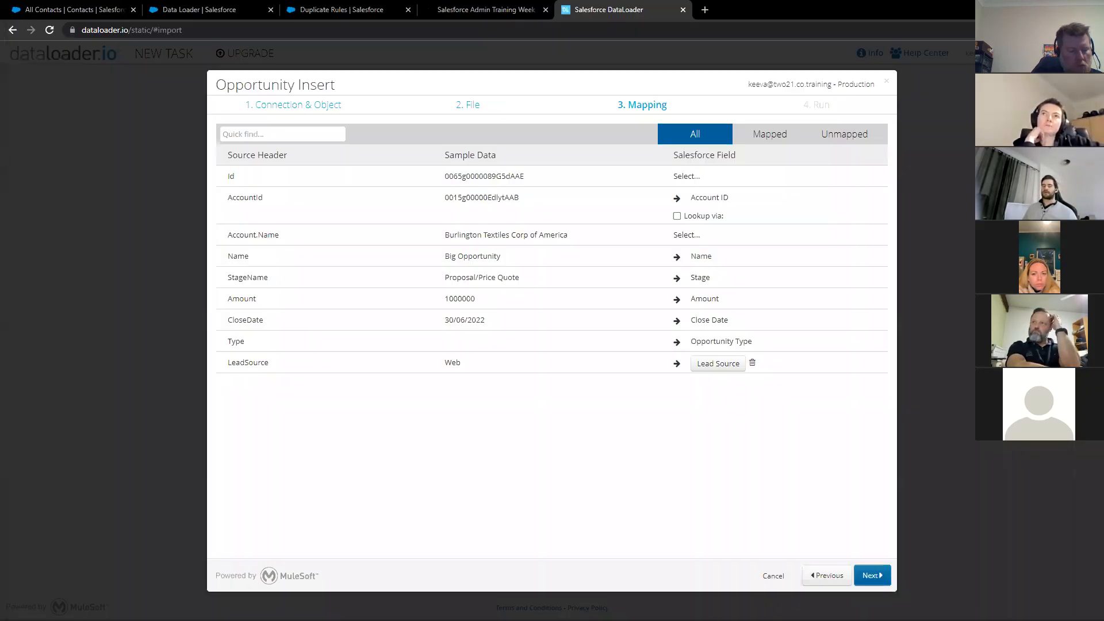
- Review the mapped and unmapped fields of the opportunity import separately
left_click(768, 132)
left_click(820, 135)
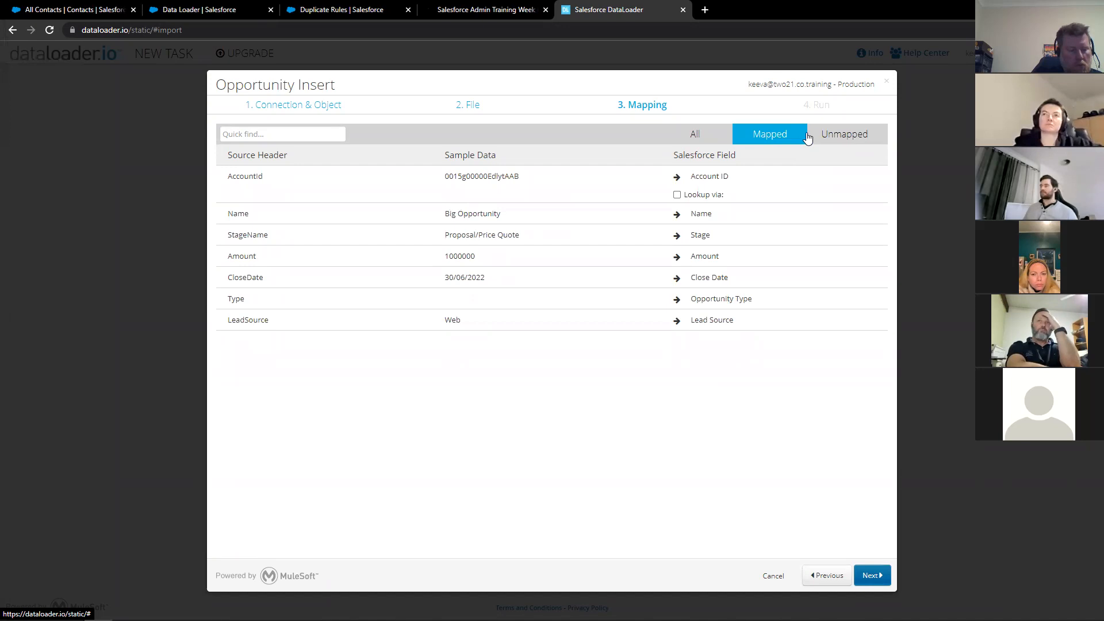
left_click(837, 135)
left_click(783, 135)
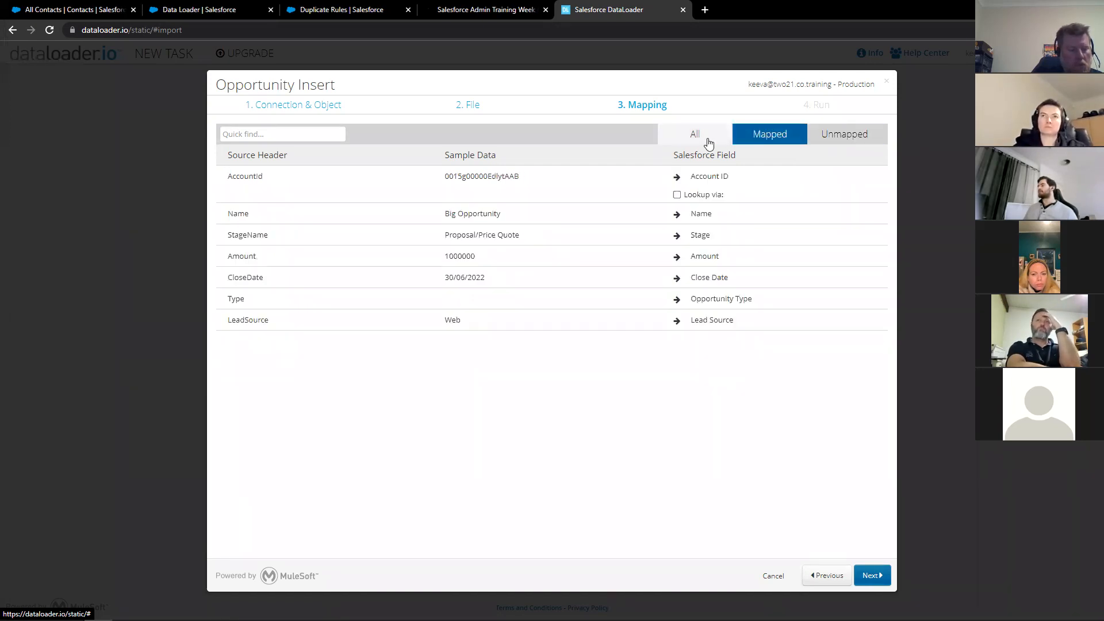
- Accept the field mapping and check the scheduling frequencies in the run summary, keeping Schedule Task at None
left_click(874, 575)
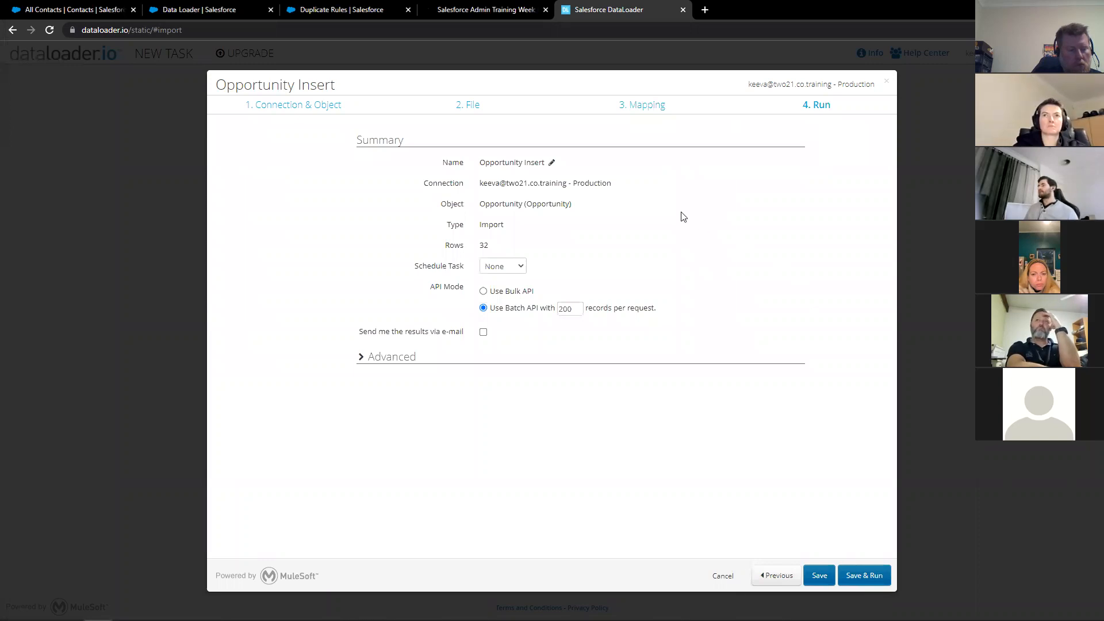
left_click(514, 268)
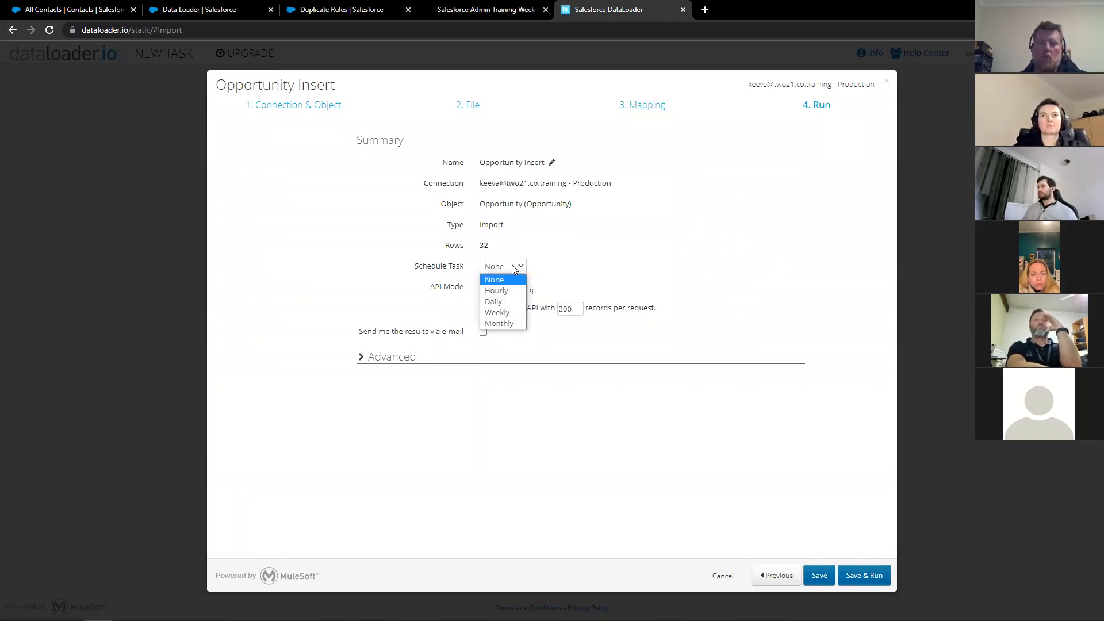
left_click(518, 269)
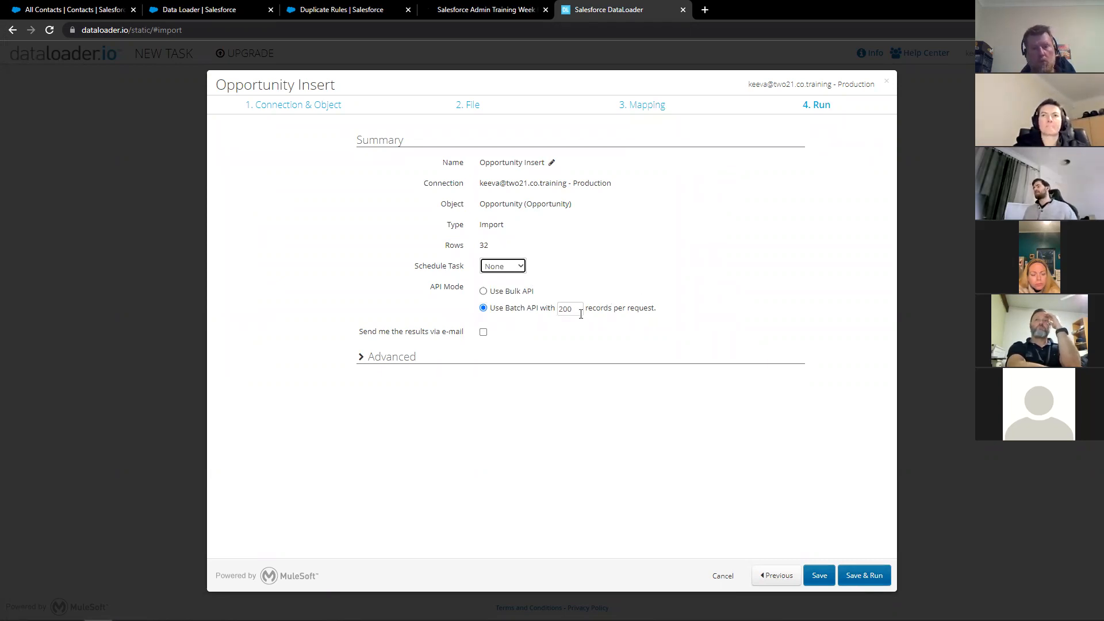
mouse_move(580, 313)
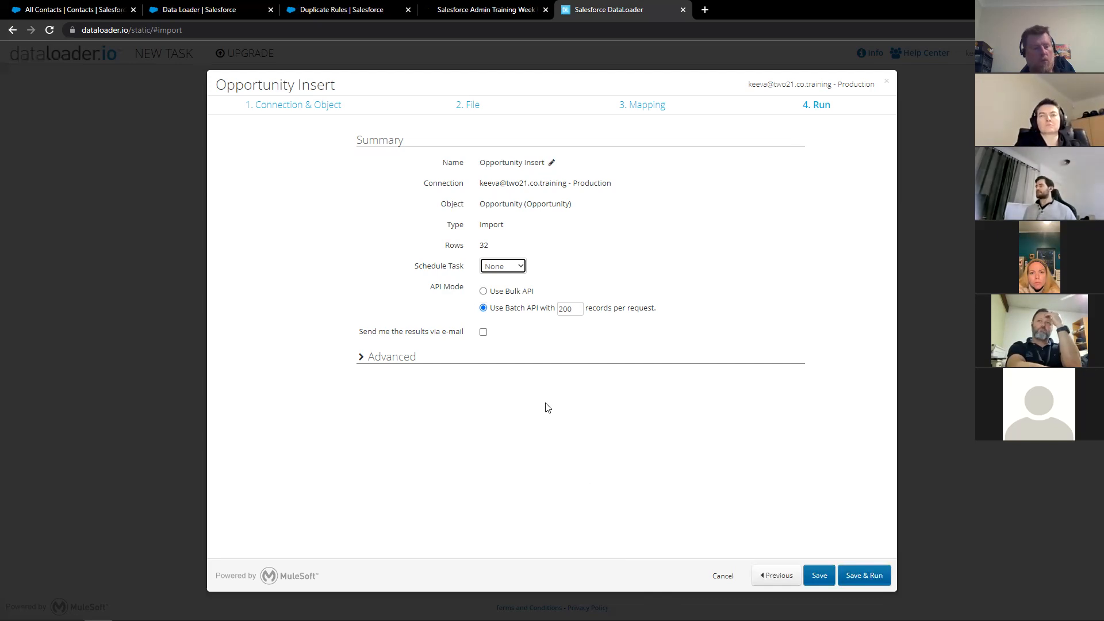
- Turn on sending the results via e-mail, expand the advanced options, and save and run the Opportunity Insert task
left_click(483, 332)
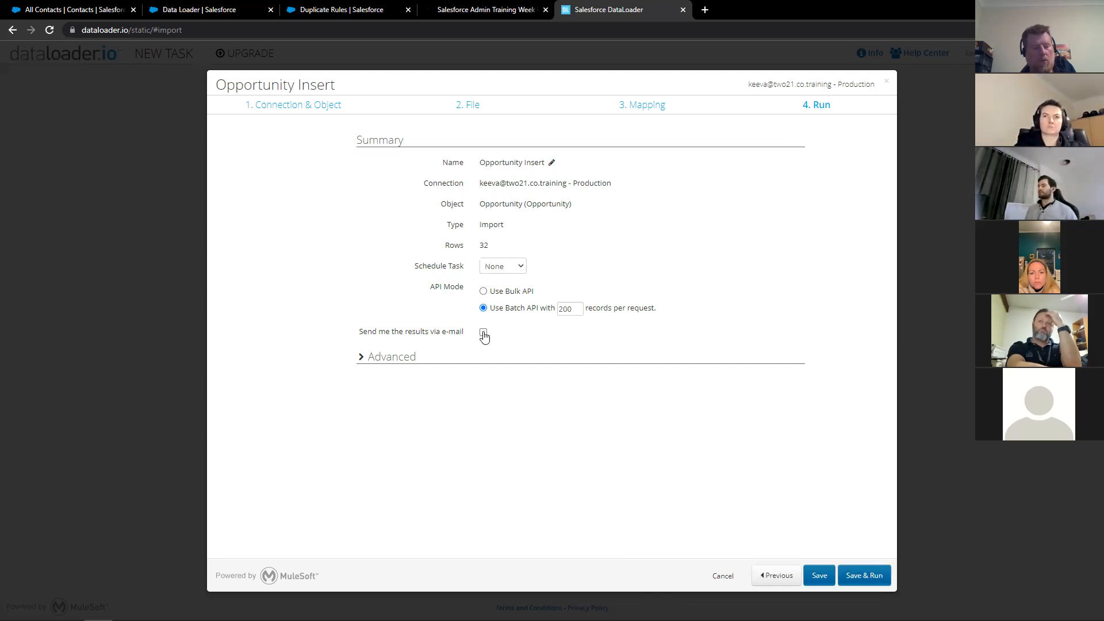
left_click(365, 379)
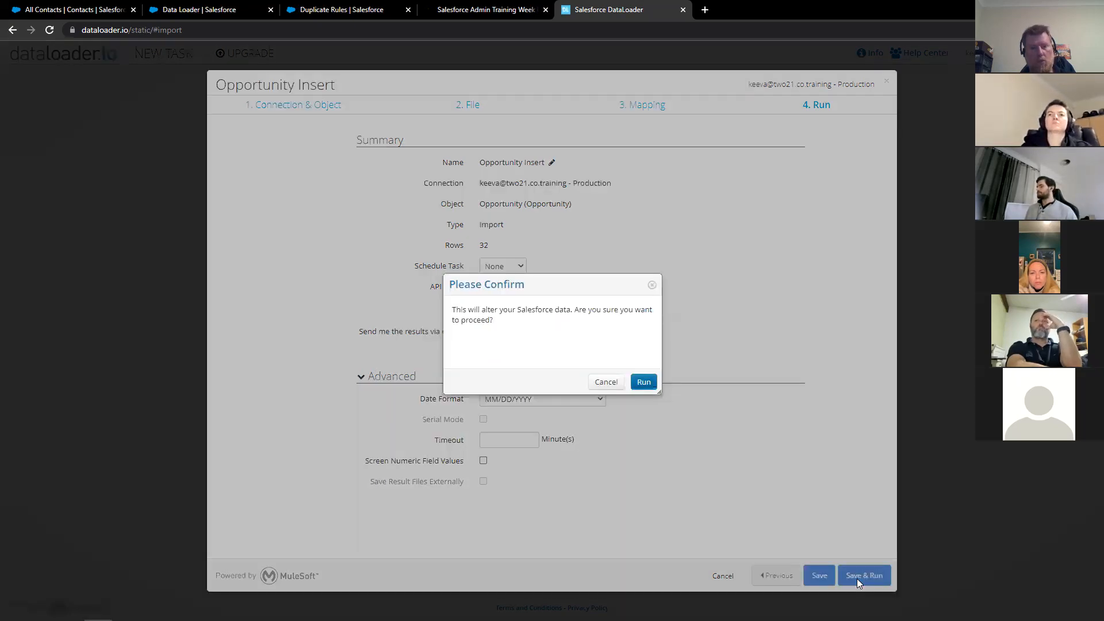
left_click(858, 577)
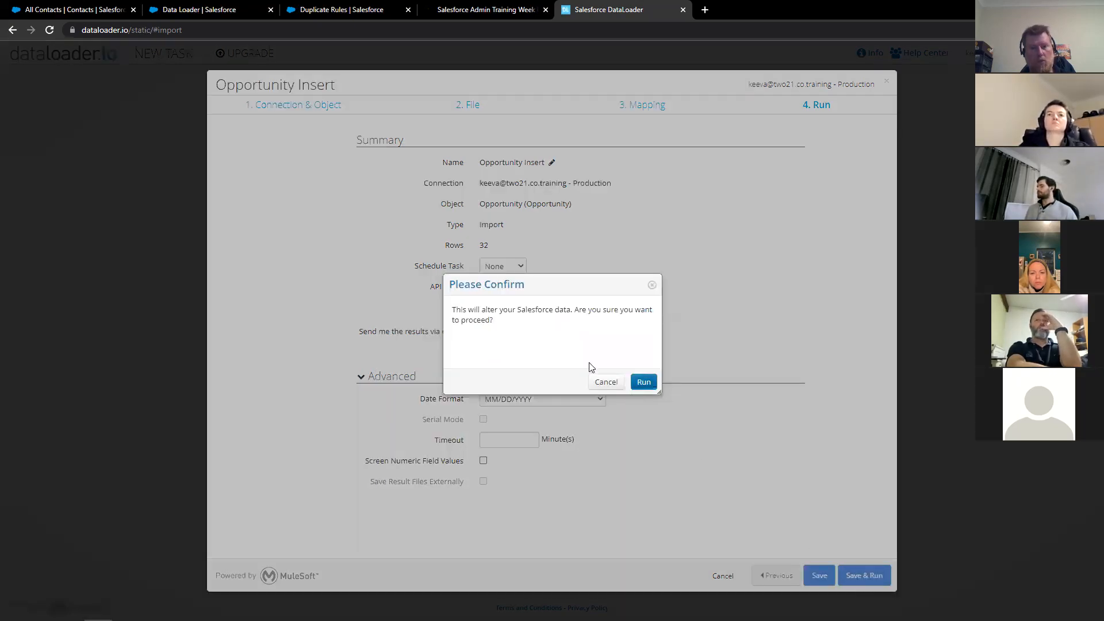
left_click(644, 383)
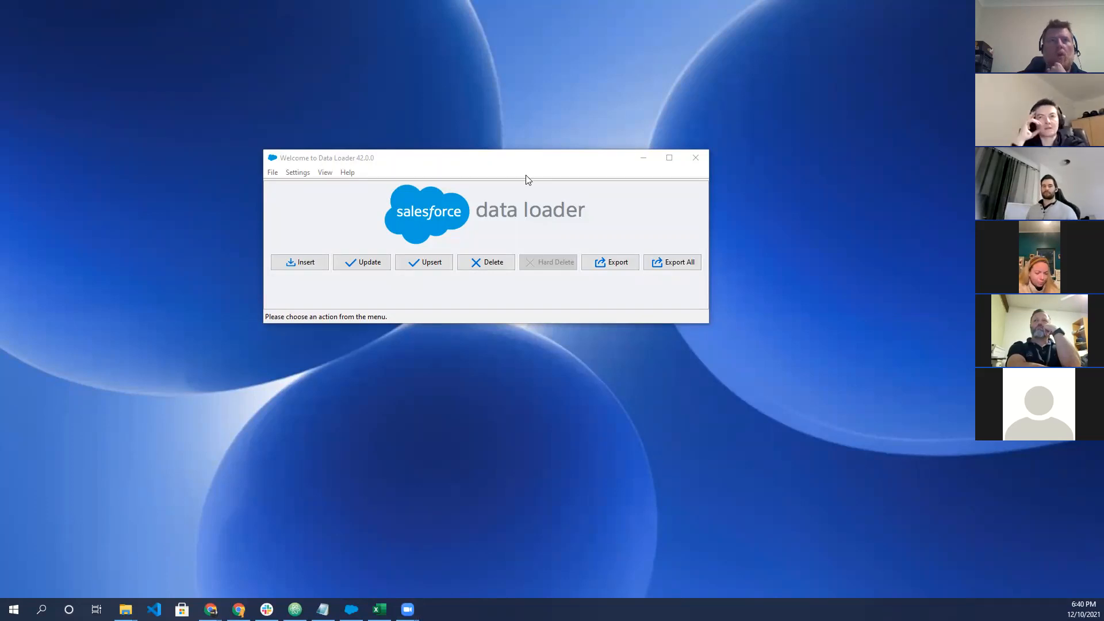
- Review the Data Loader app's available operations and settings, close the settings without changes, and check its view options
left_click_drag(464, 161, 481, 160)
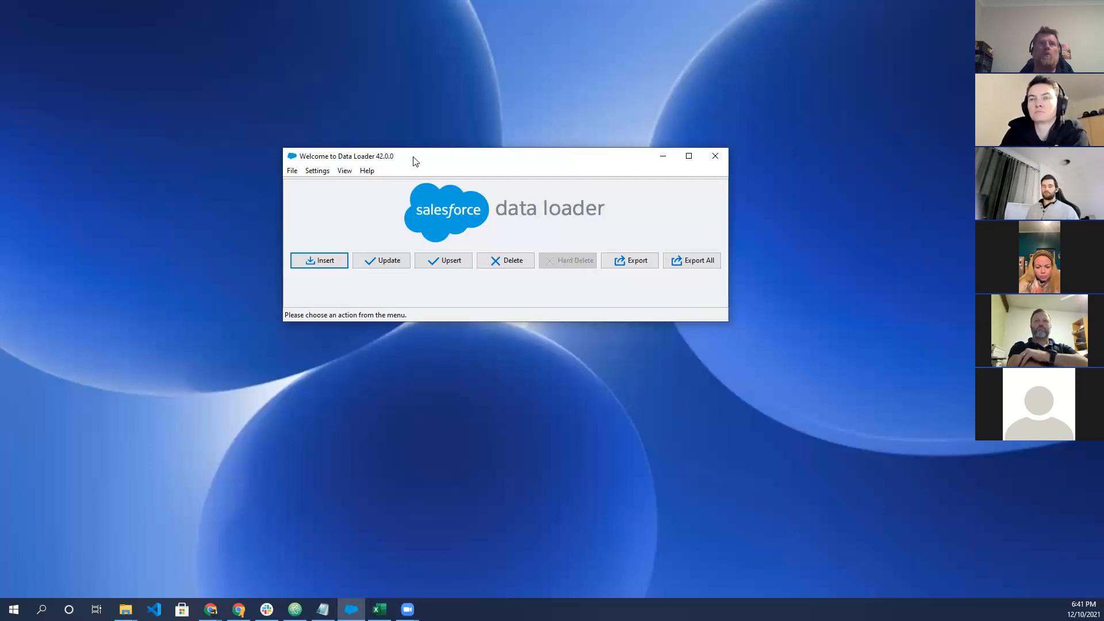
left_click_drag(412, 156, 429, 150)
left_click(308, 167)
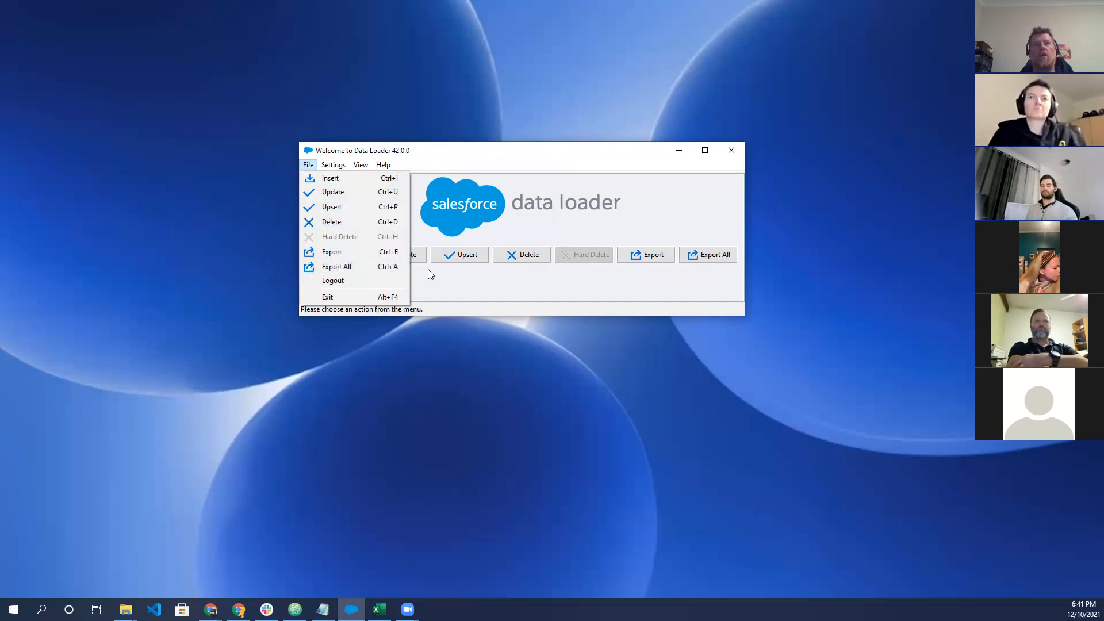
left_click(333, 165)
left_click(345, 179)
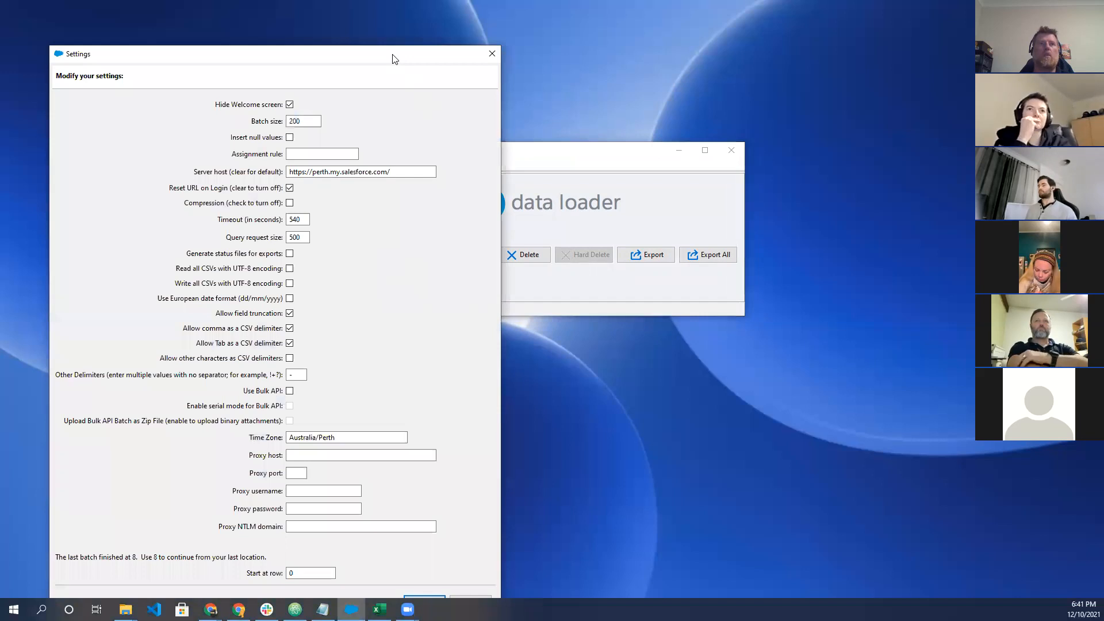
left_click_drag(393, 59, 450, 15)
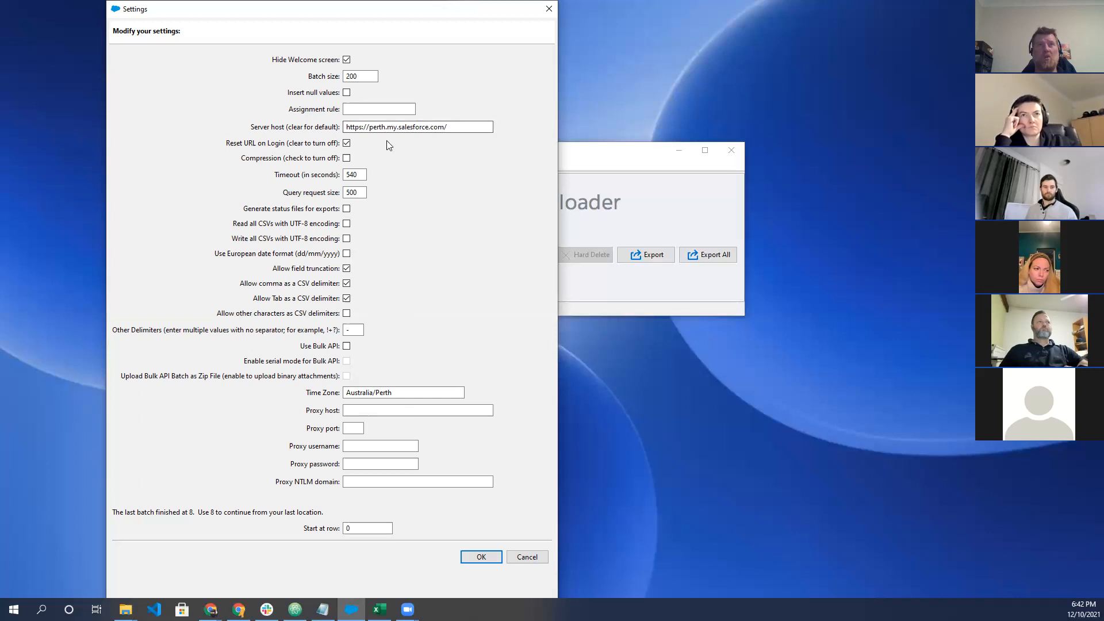
left_click(549, 8)
left_click(361, 165)
mouse_move(378, 167)
left_click(383, 209)
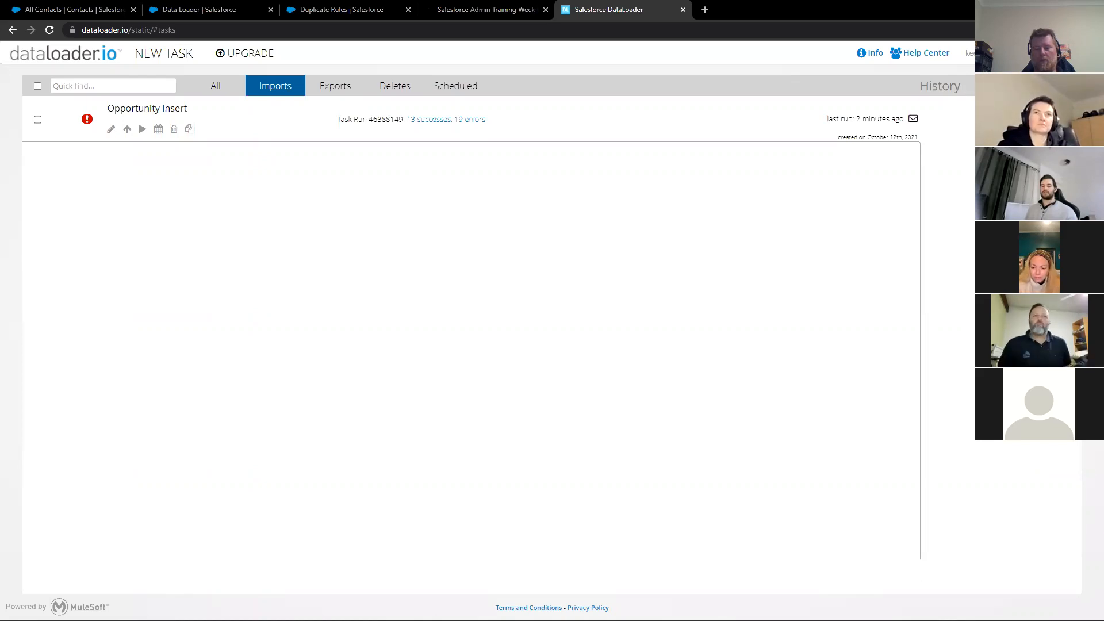
- In the Opportunity Insert error file in Excel, resize the ERRORS column to fit its messages and widen the StageName column
left_click_drag(529, 4, 519, 5)
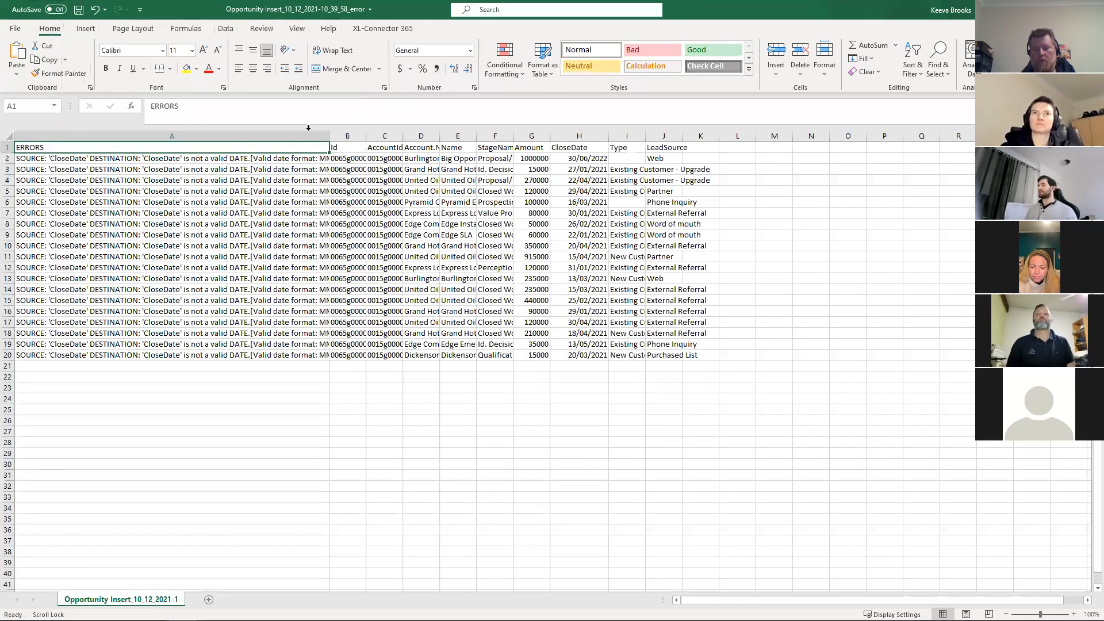
left_click_drag(326, 134, 531, 133)
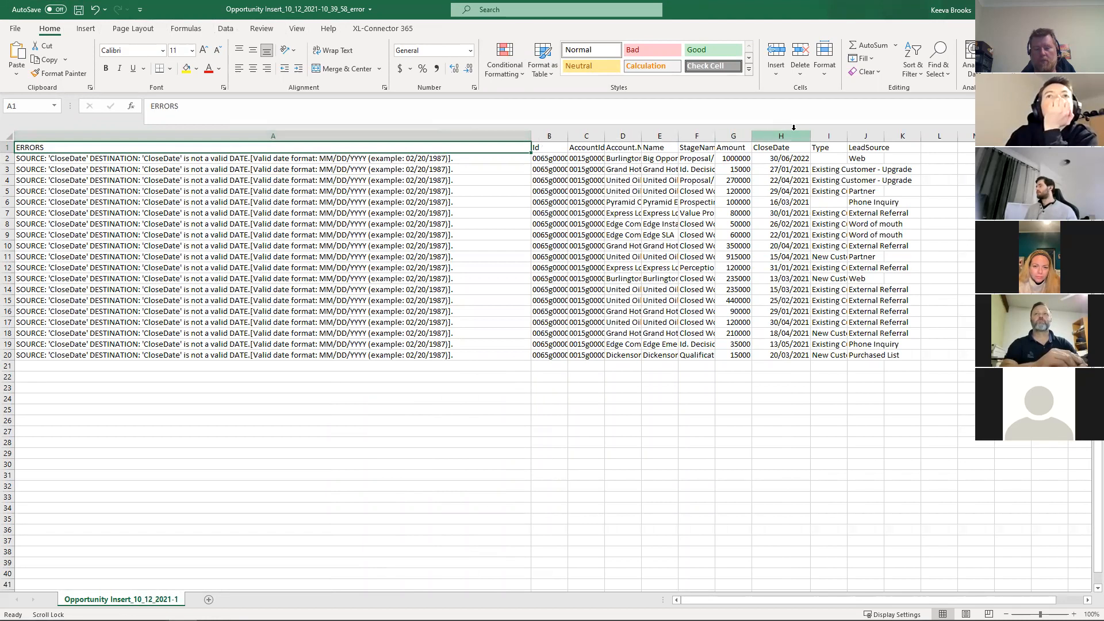
left_click_drag(715, 135, 781, 136)
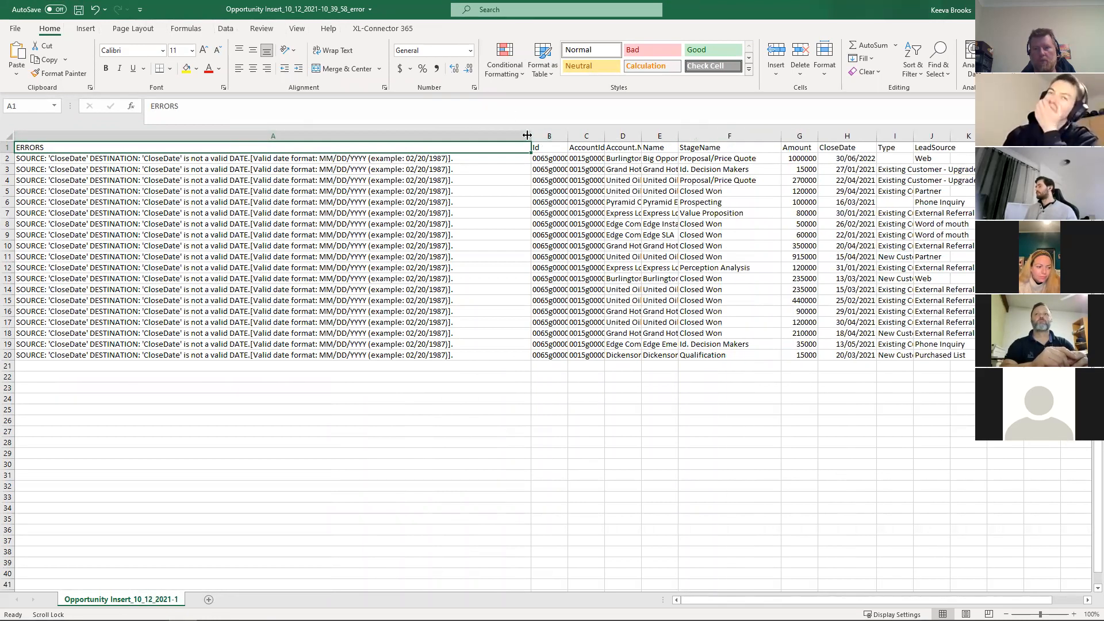
left_click_drag(533, 136, 494, 133)
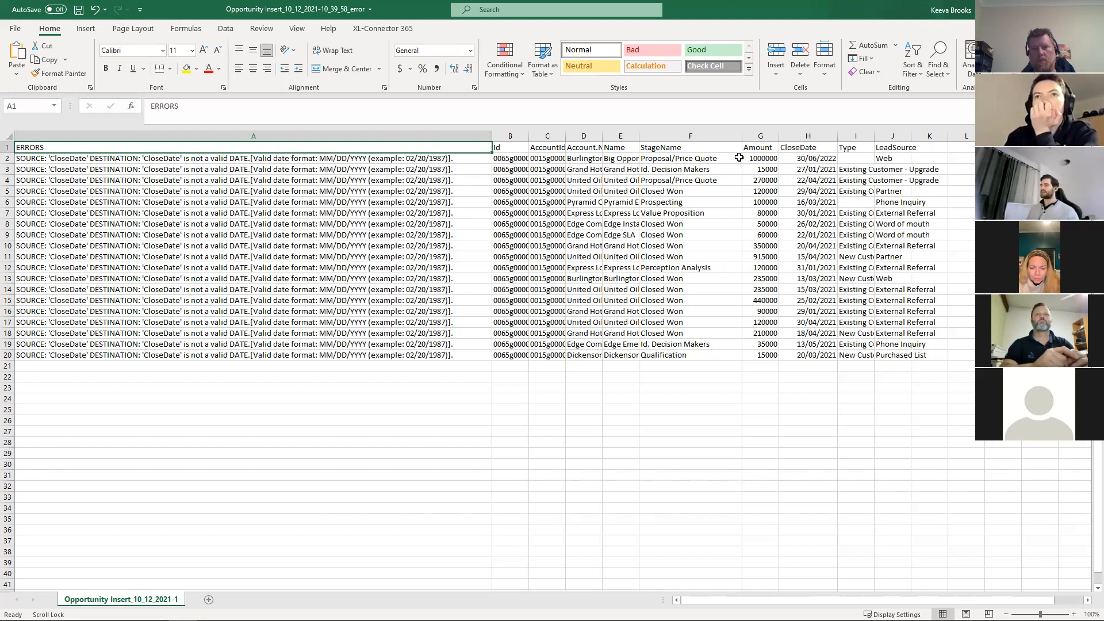
- Compare the first record's error message with its CloseDate value, and return to the browser
left_click(408, 159)
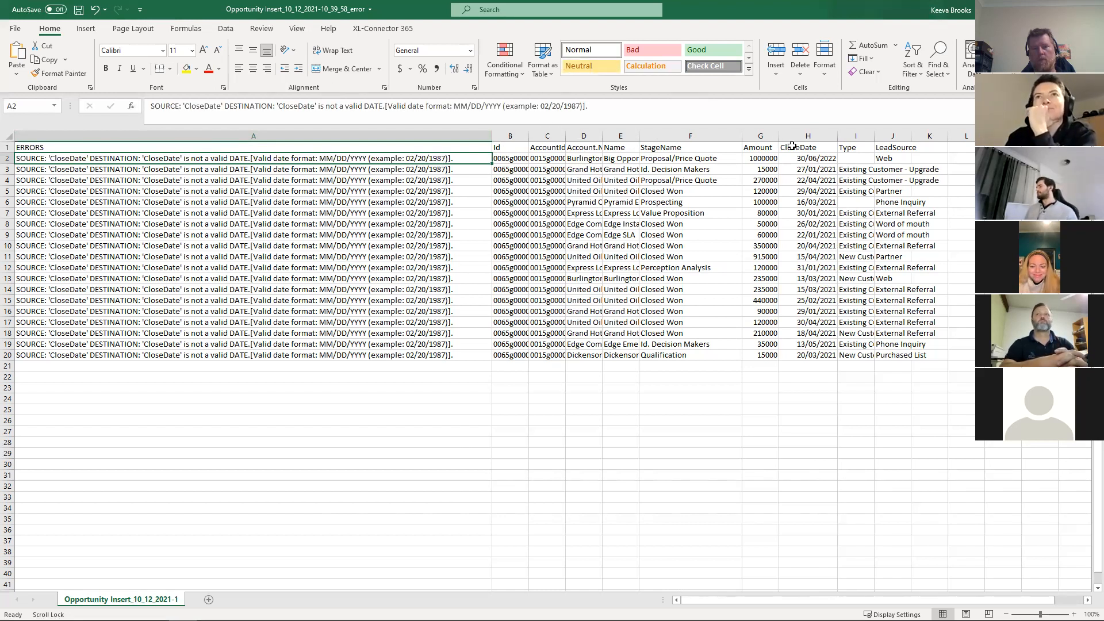
left_click(805, 158)
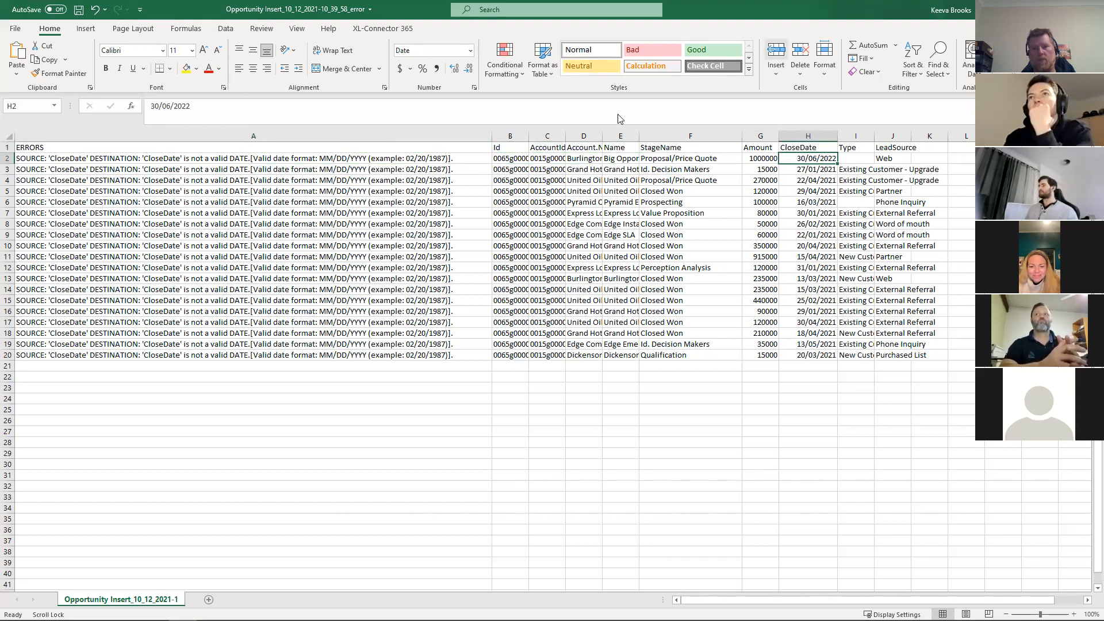
left_click(1041, 9)
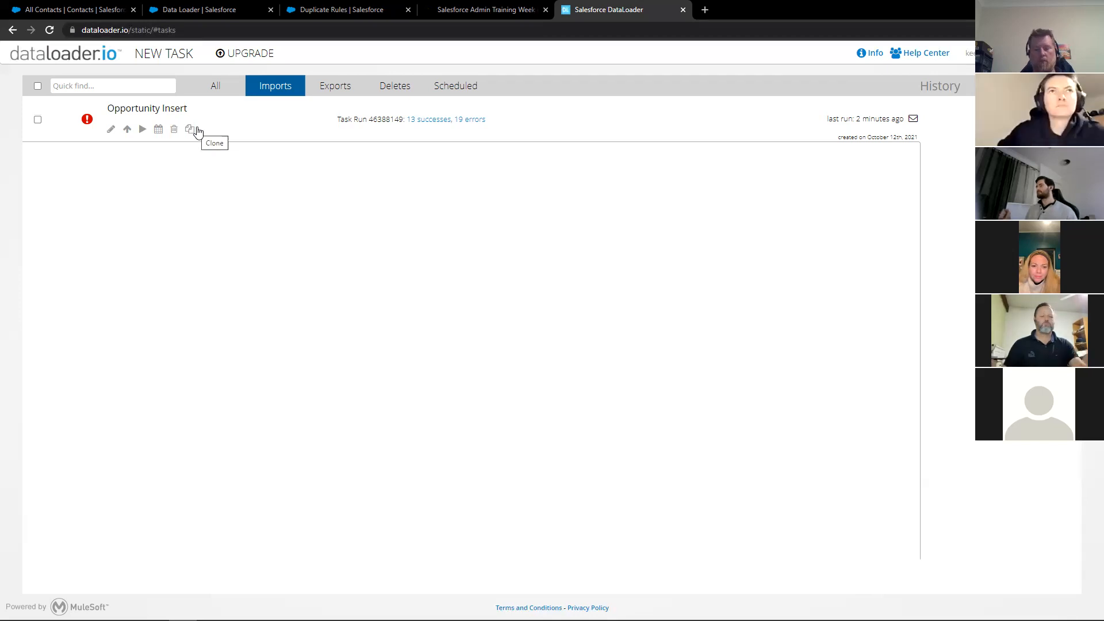
- Go to the Opportunities page in Salesforce and display the available list views
left_click(50, 7)
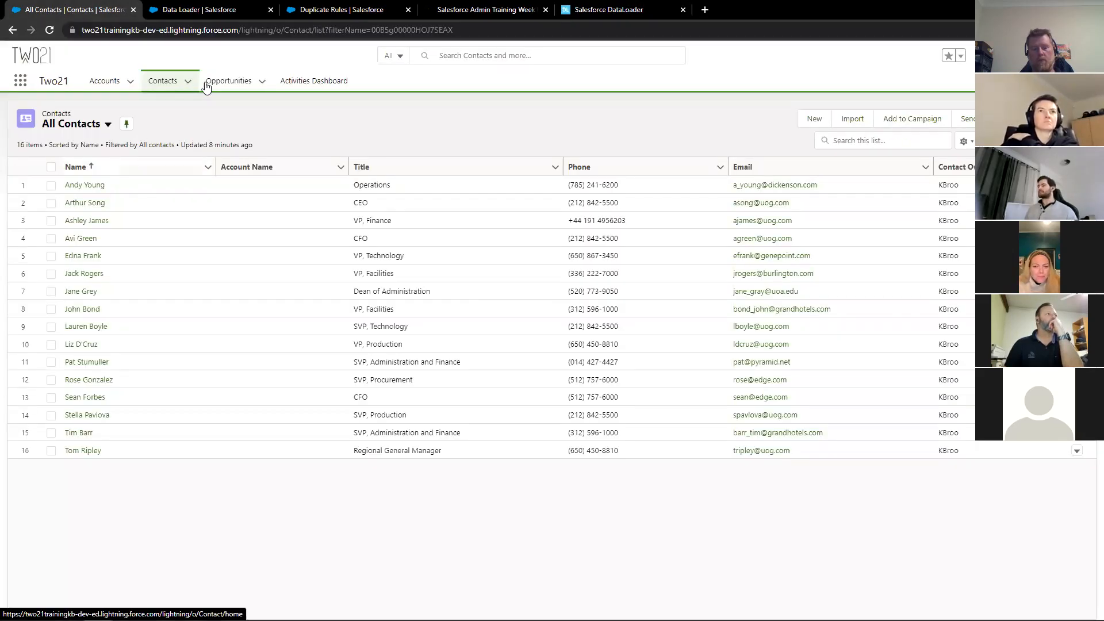
left_click(234, 85)
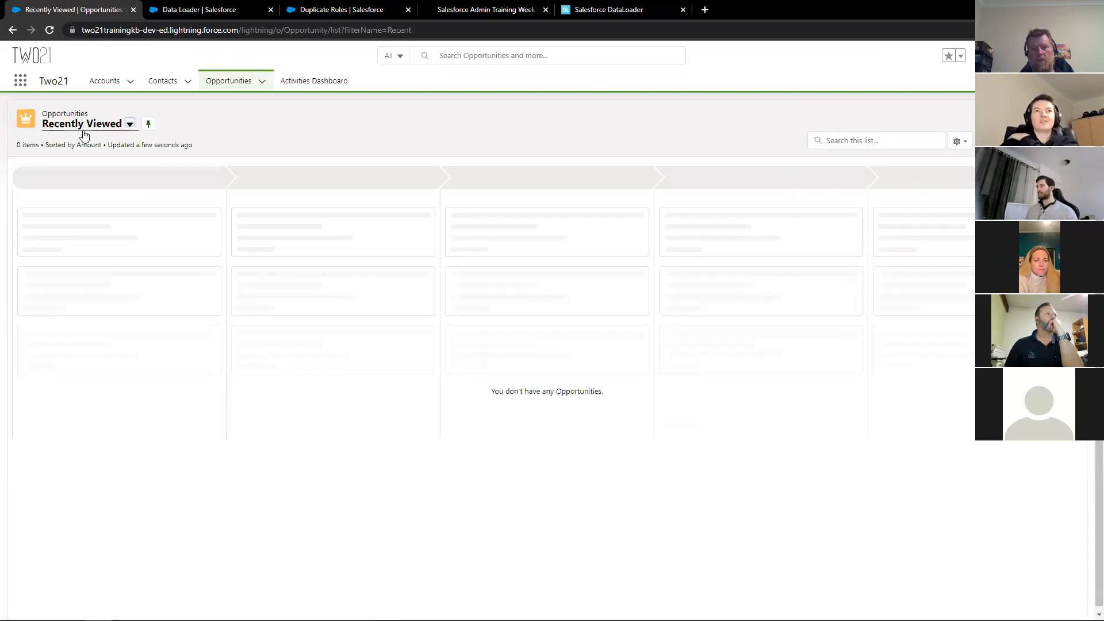
left_click(80, 126)
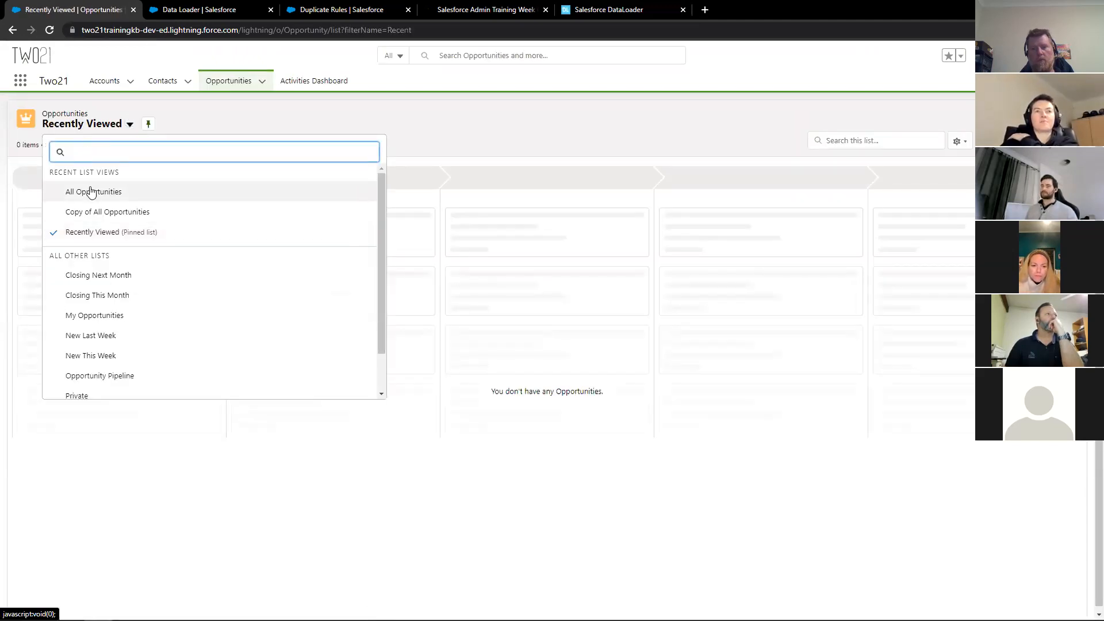
- Return to dataloader.io and start a new import task with the Upsert operation on the Opportunity object
left_click(322, 10)
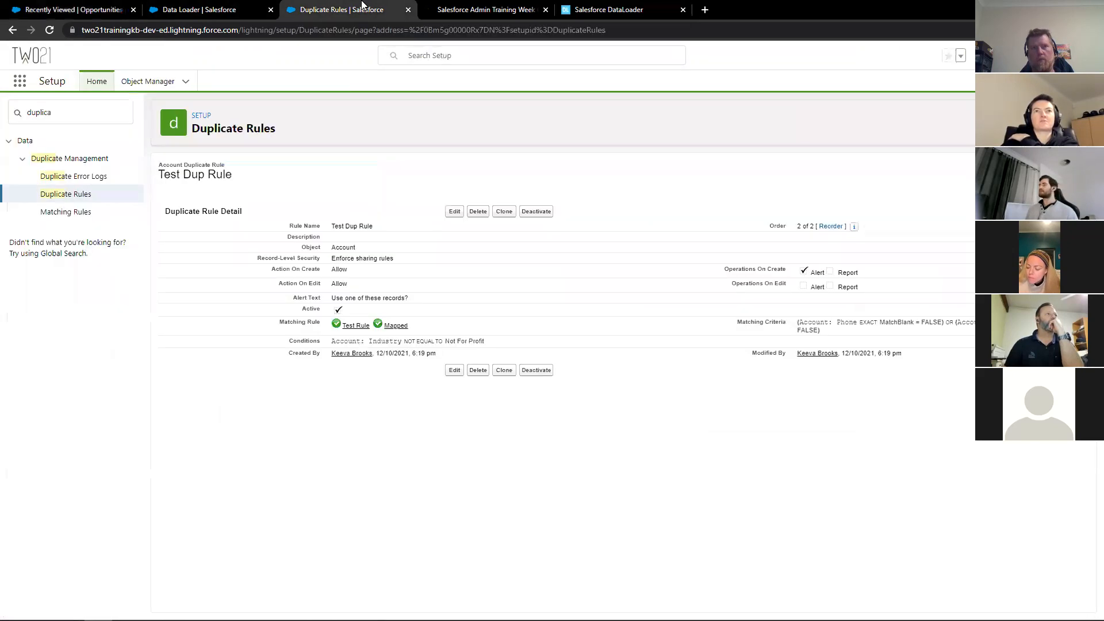
left_click(243, 12)
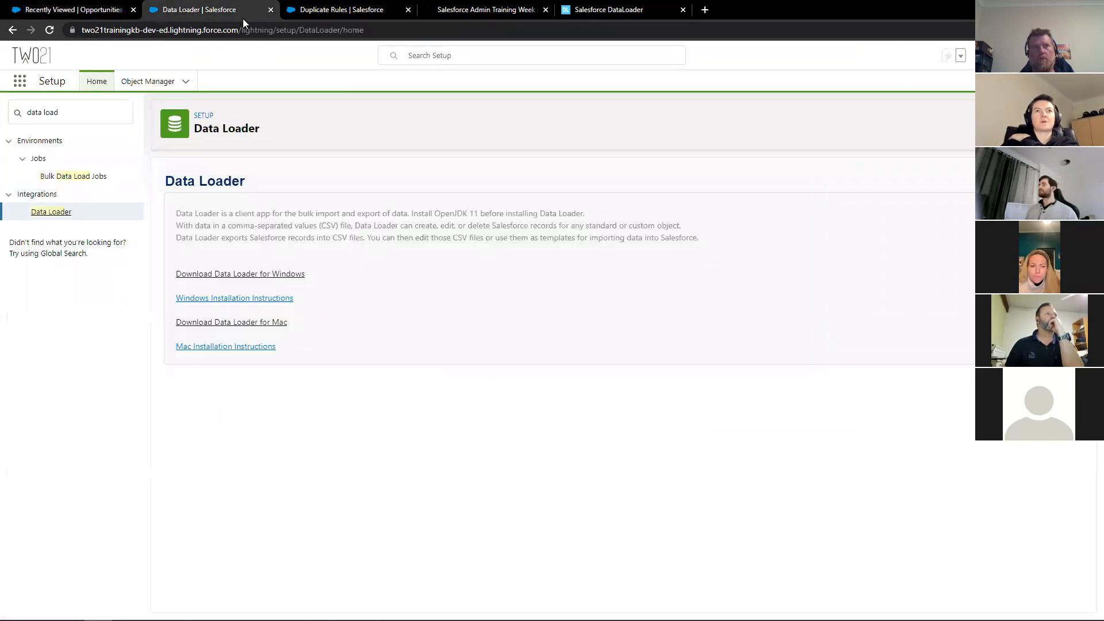
left_click(618, 10)
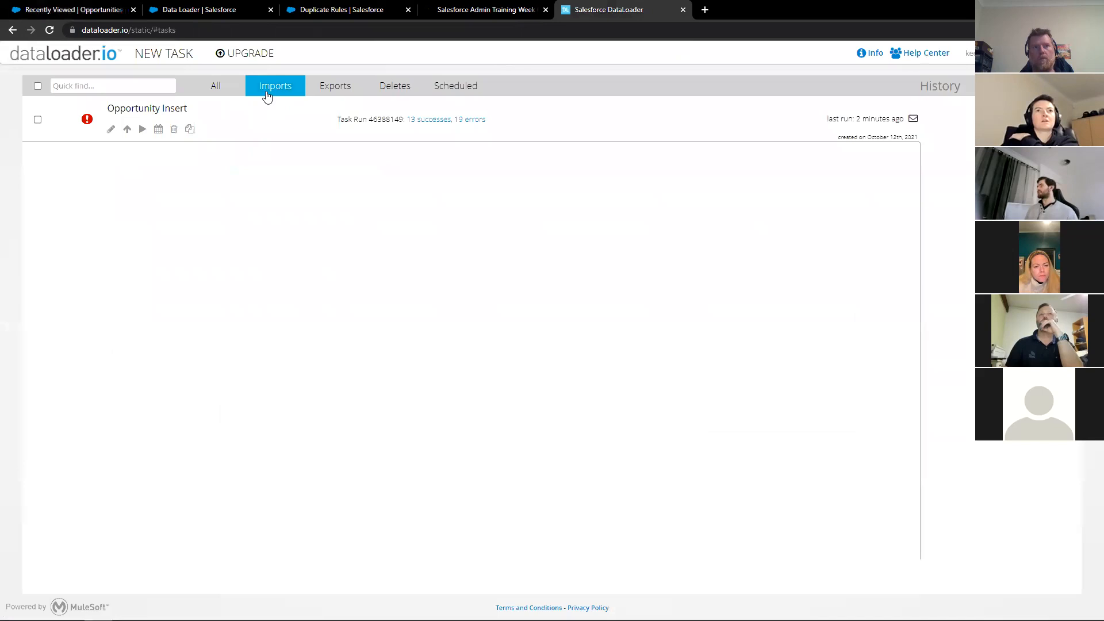
left_click(176, 68)
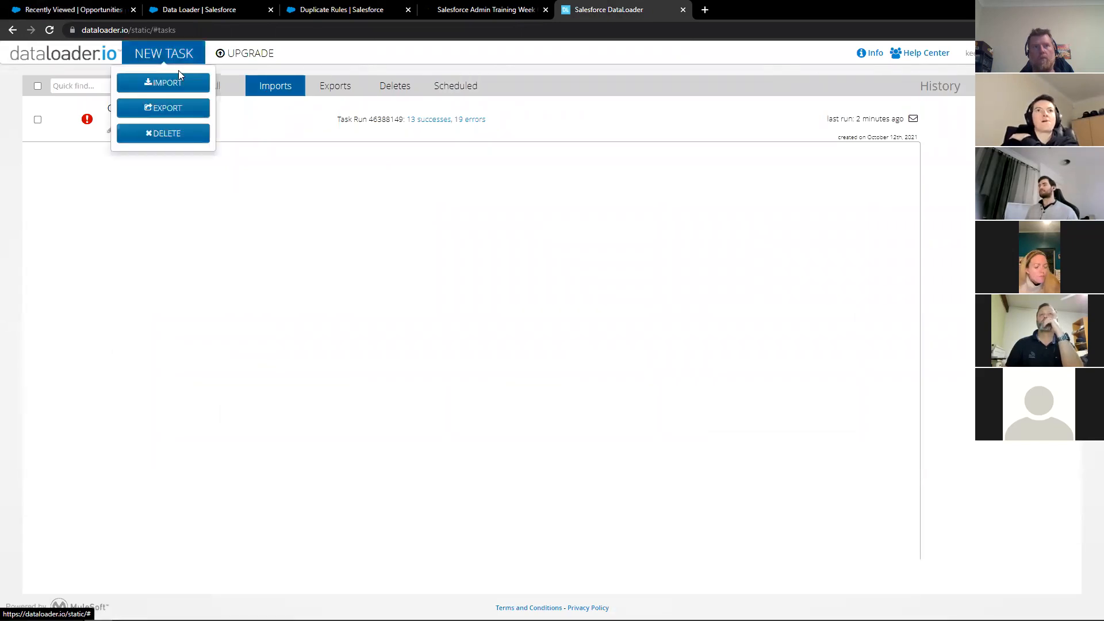
left_click(164, 88)
left_click(544, 212)
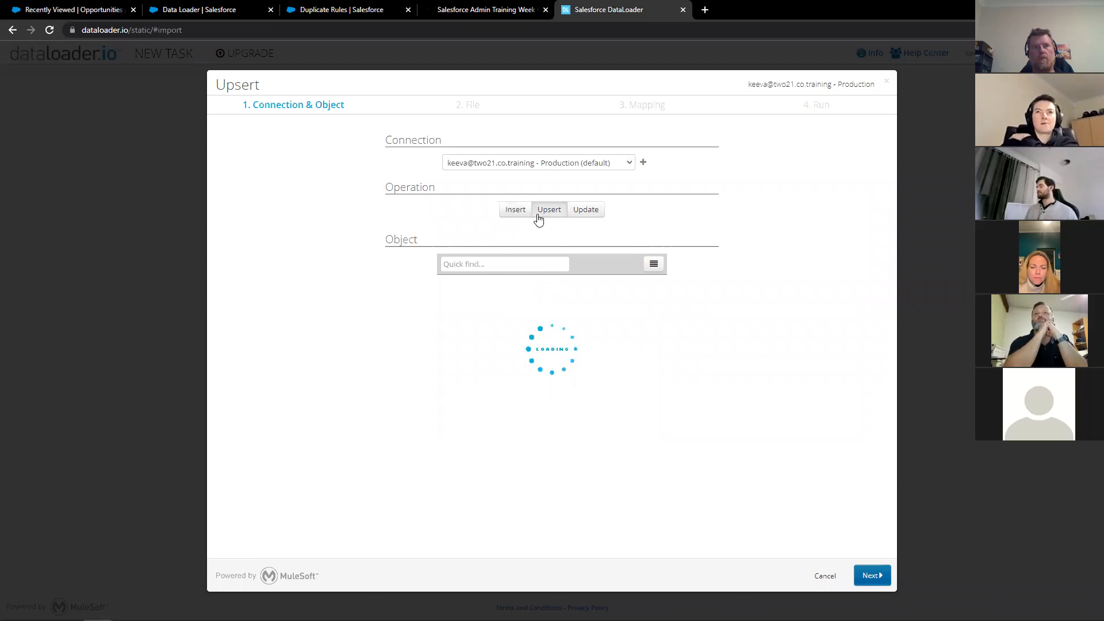
left_click(506, 262)
type("opport")
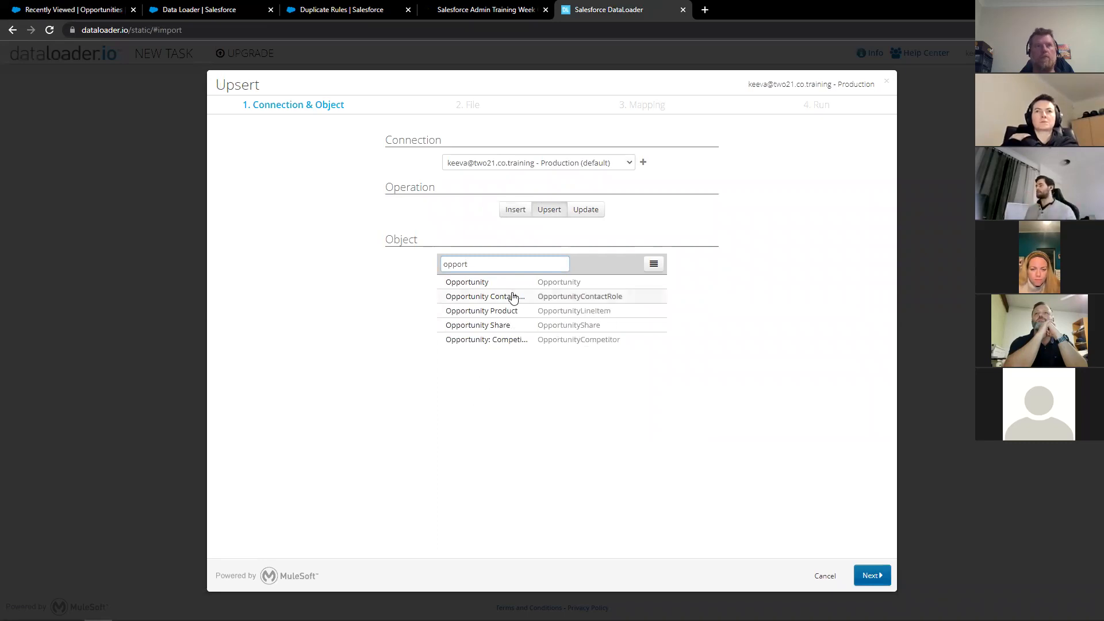
left_click(509, 296)
left_click(500, 282)
left_click(869, 576)
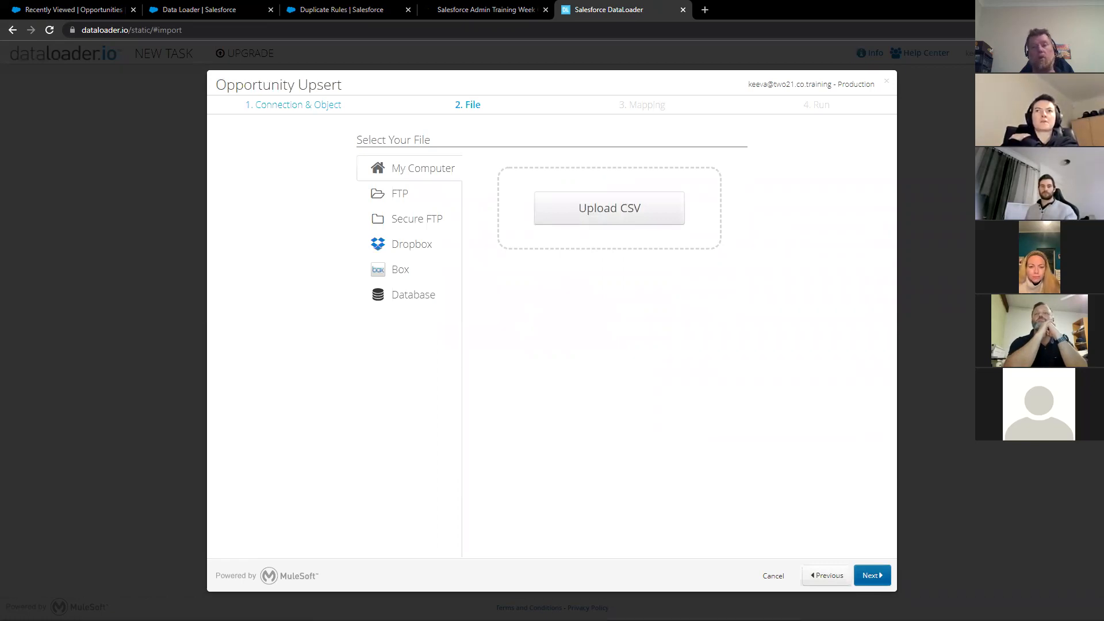
- Upload the opportunity CSV for the upsert, check in the mapping that ID serves as the upsert key, and accept the mapping
left_click_drag(107, 317, 628, 213)
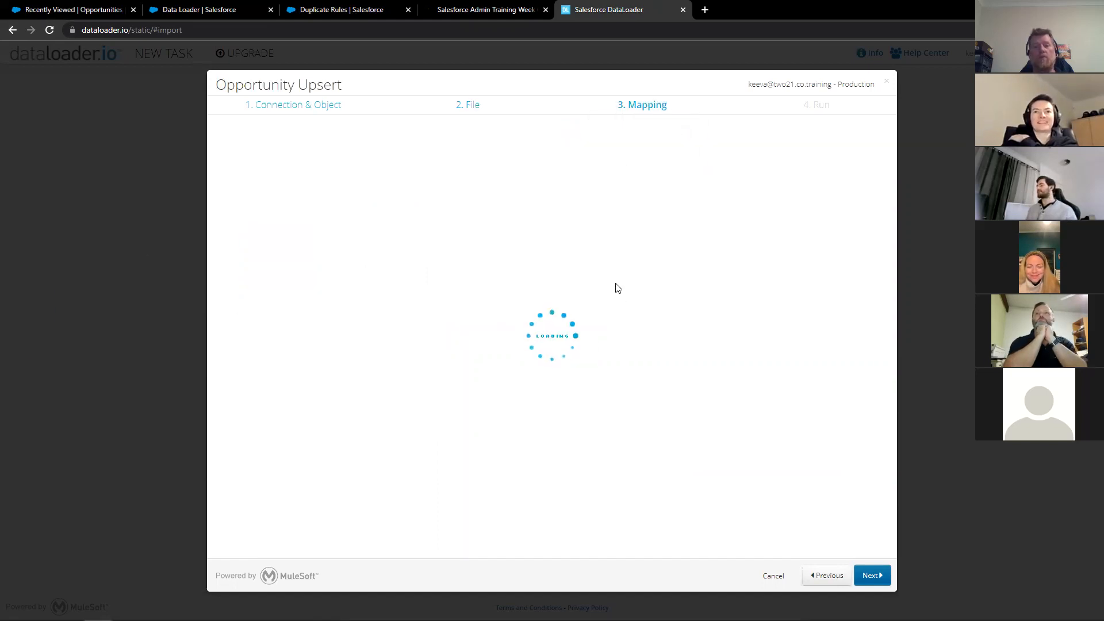
left_click(872, 576)
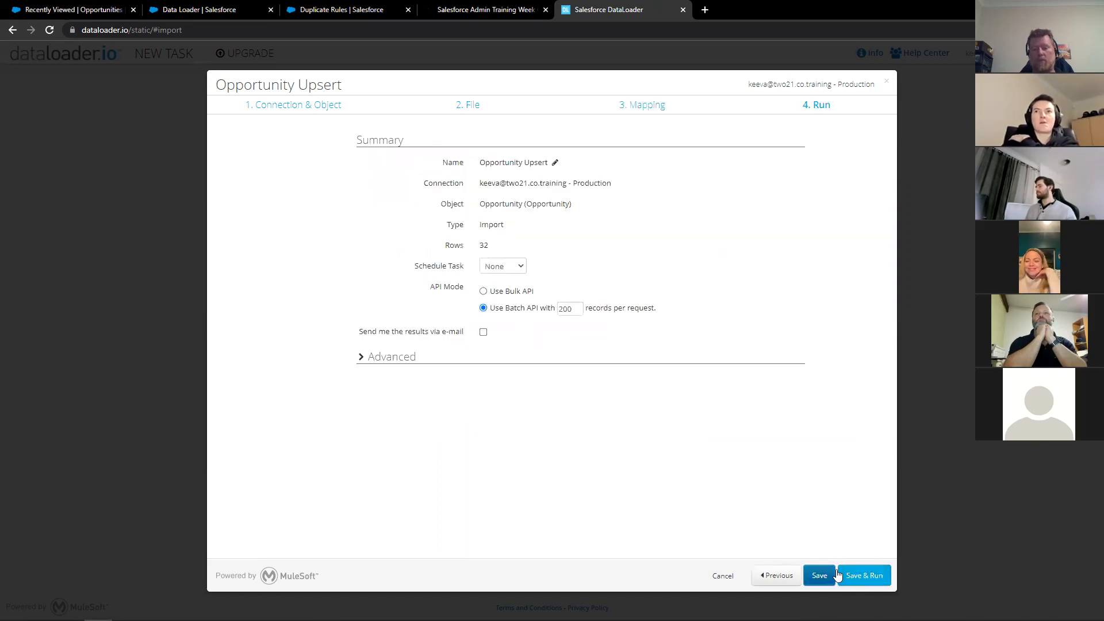
left_click(792, 580)
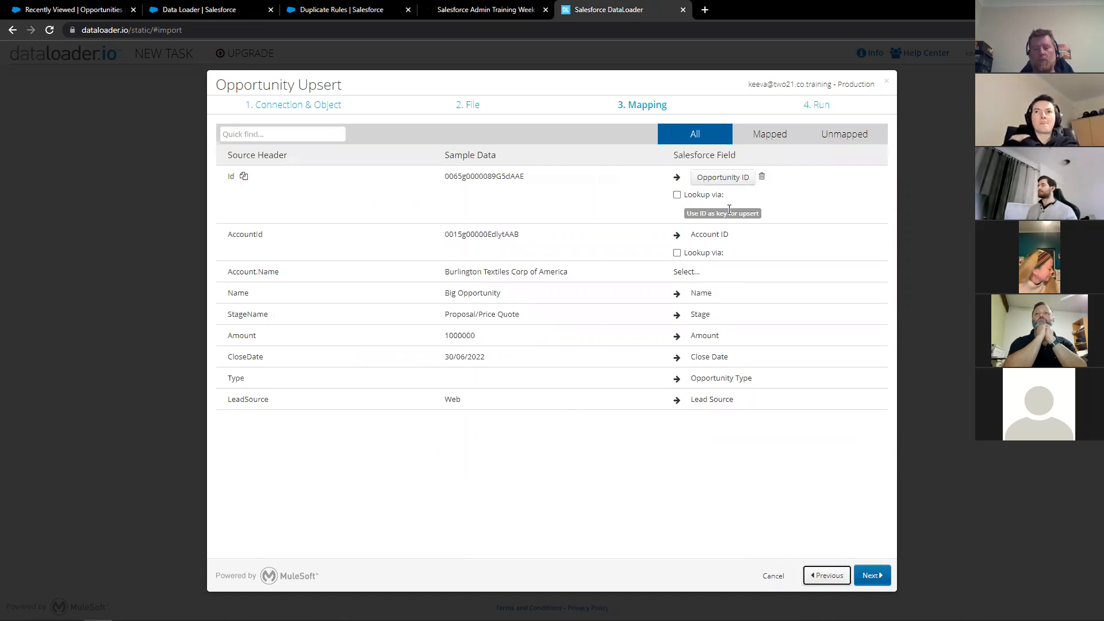
left_click_drag(698, 213, 762, 223)
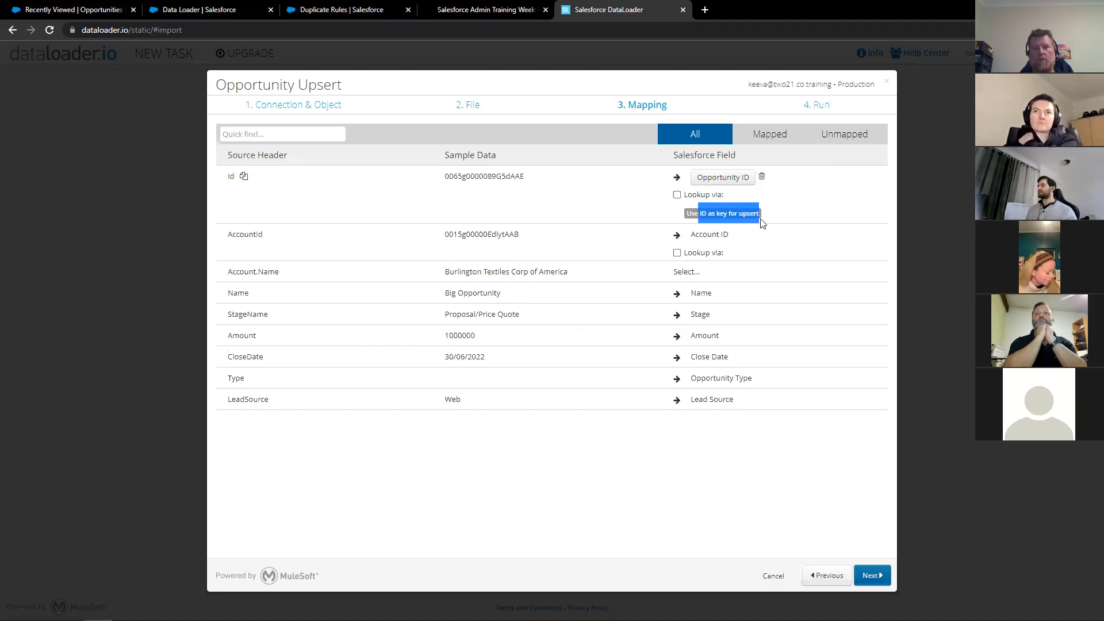
left_click(551, 546)
left_click(869, 577)
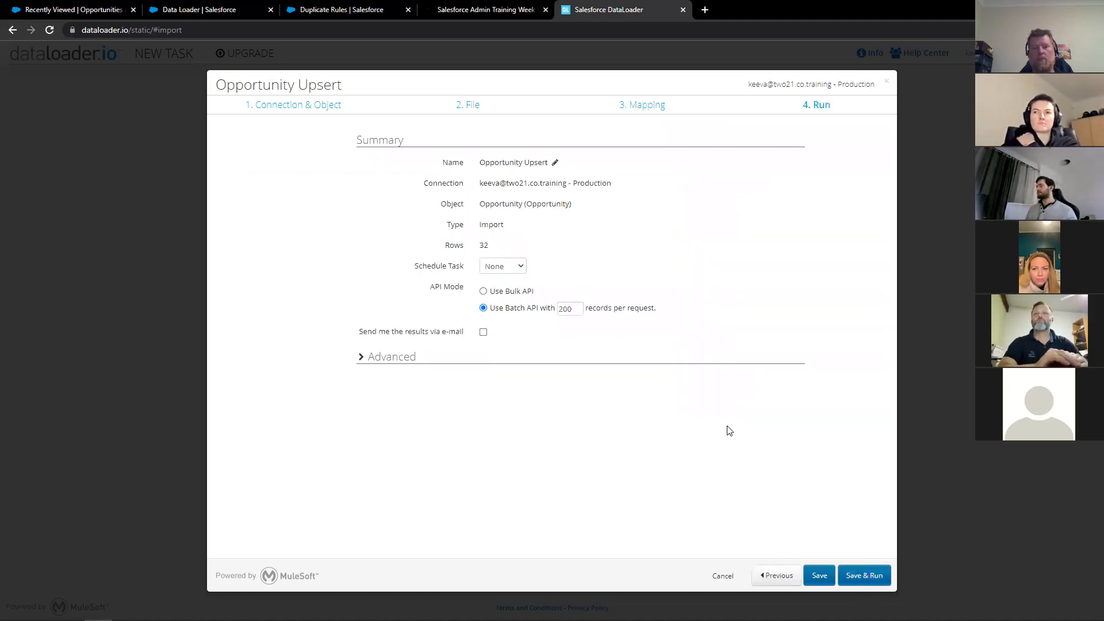
- Set the advanced date format to DD/MM/YYYY, and save and run the Opportunity Upsert task
left_click(375, 363)
left_click(520, 380)
left_click(528, 402)
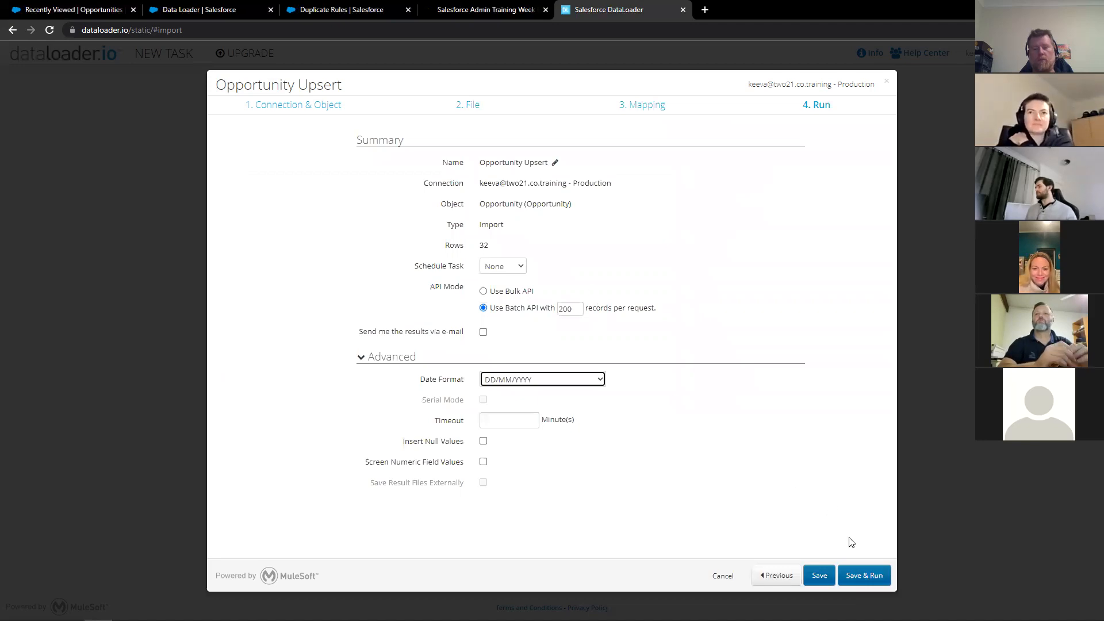
left_click(868, 575)
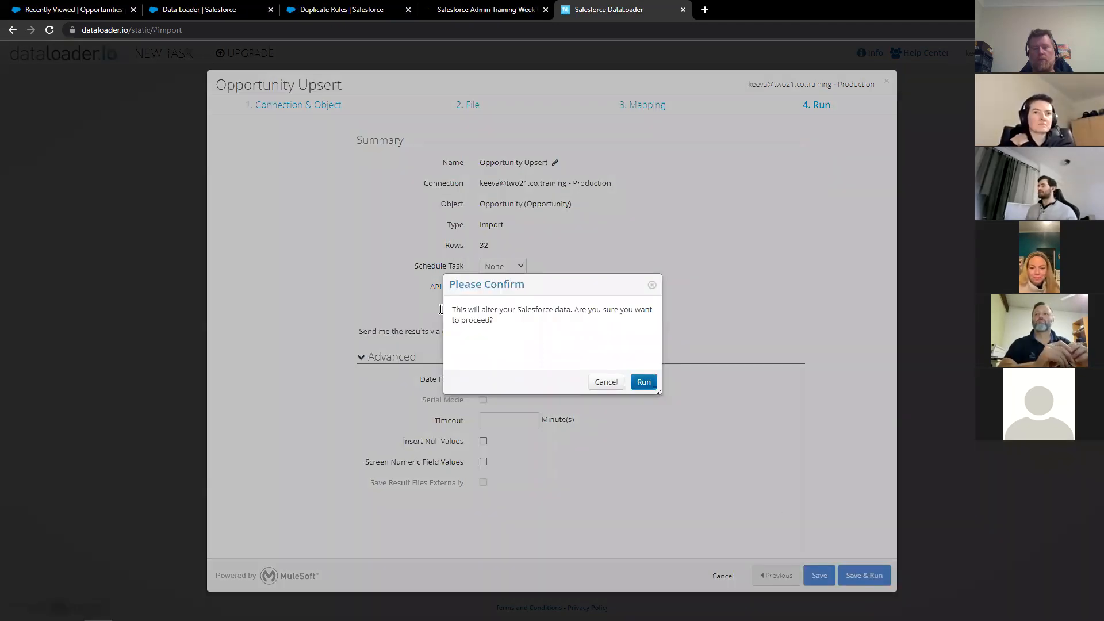
left_click(643, 382)
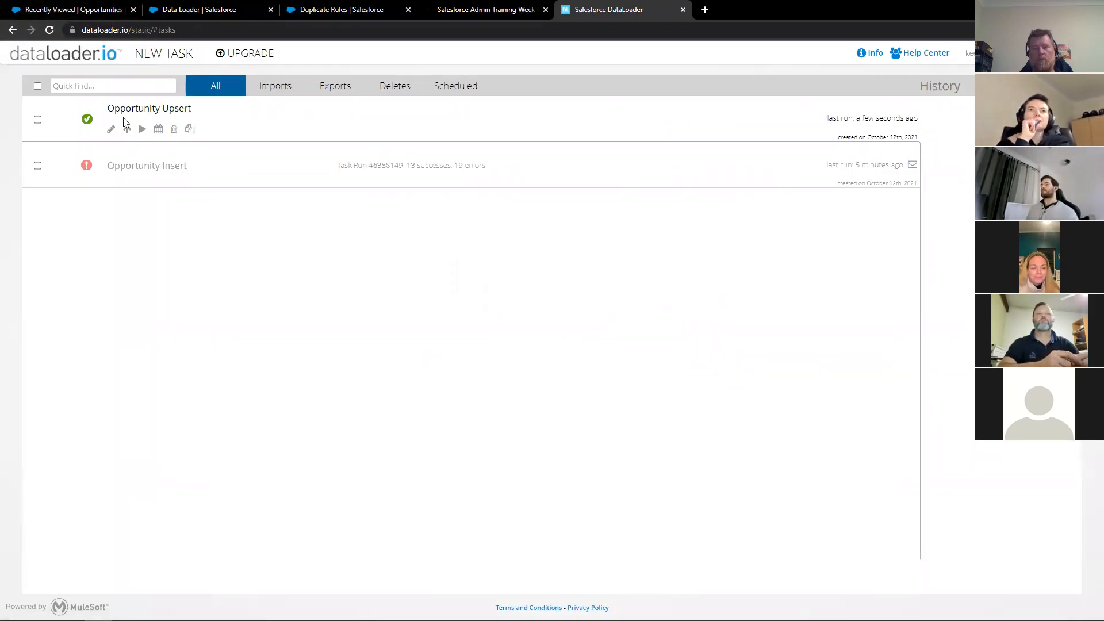
- Show the All Opportunities list view in Salesforce and refresh it to check for the imported records
left_click(66, 11)
left_click(85, 195)
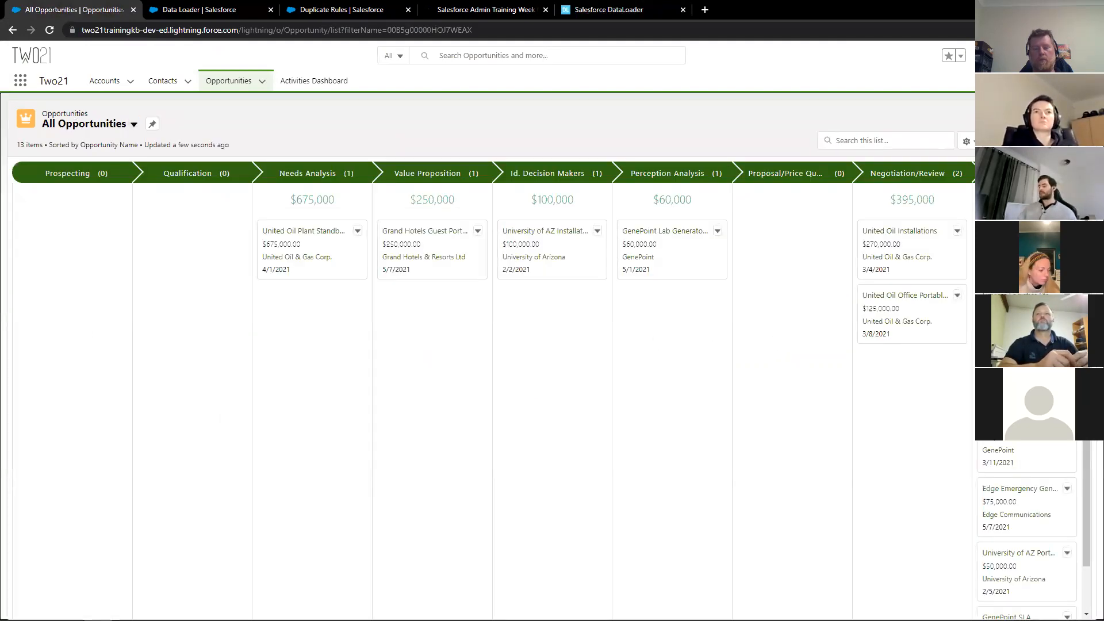
key("F5")
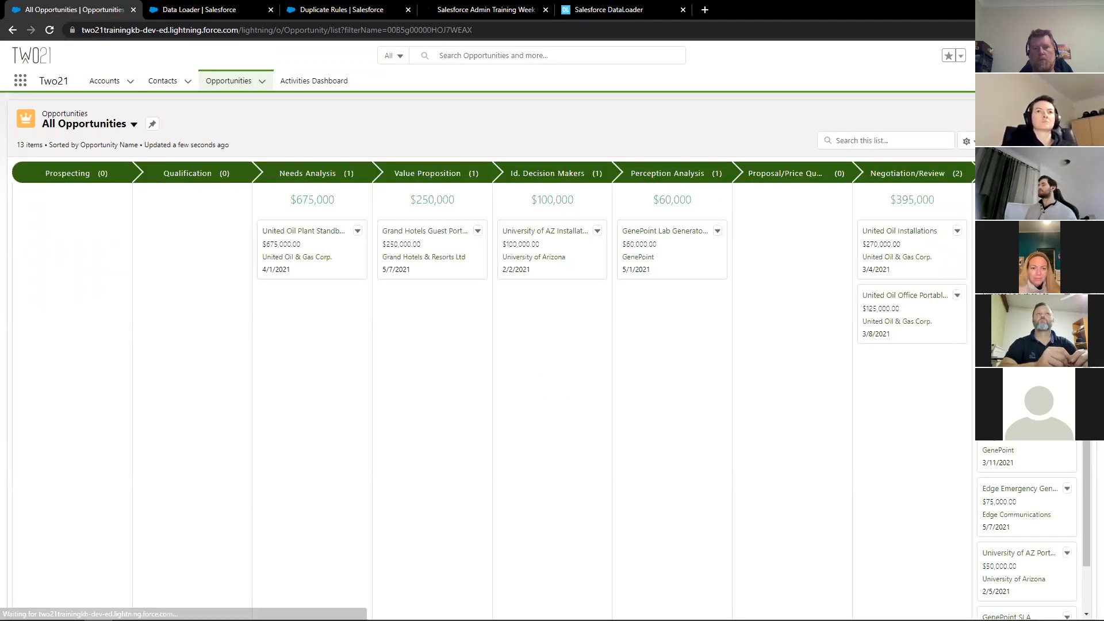
- Return to the dataloader.io task list and download the error file of the Opportunity Upsert run
left_click(611, 14)
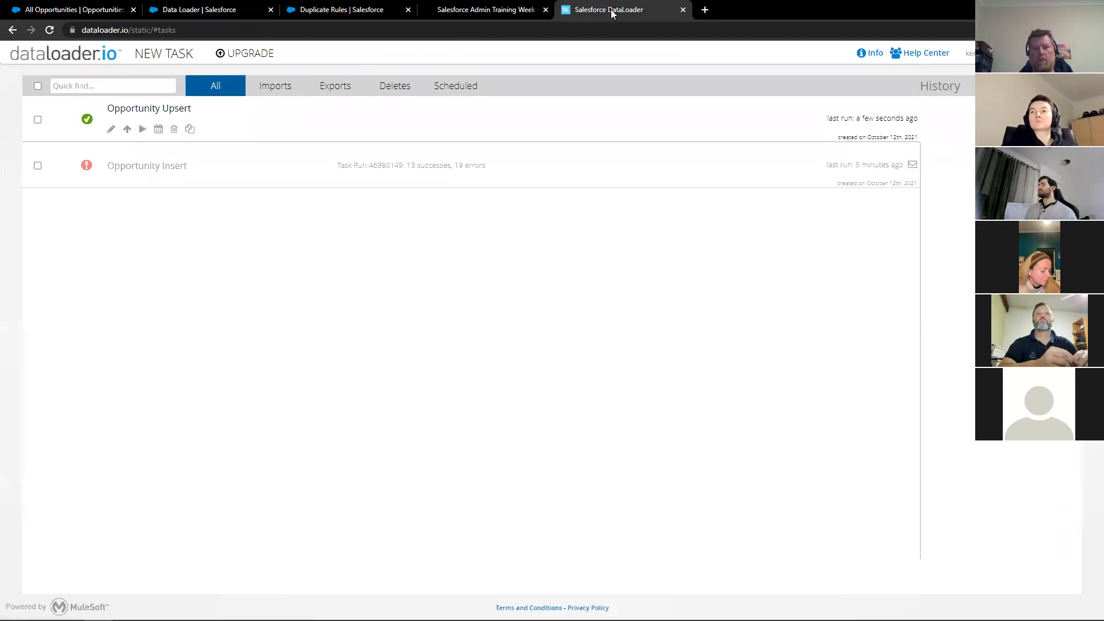
left_click(436, 129)
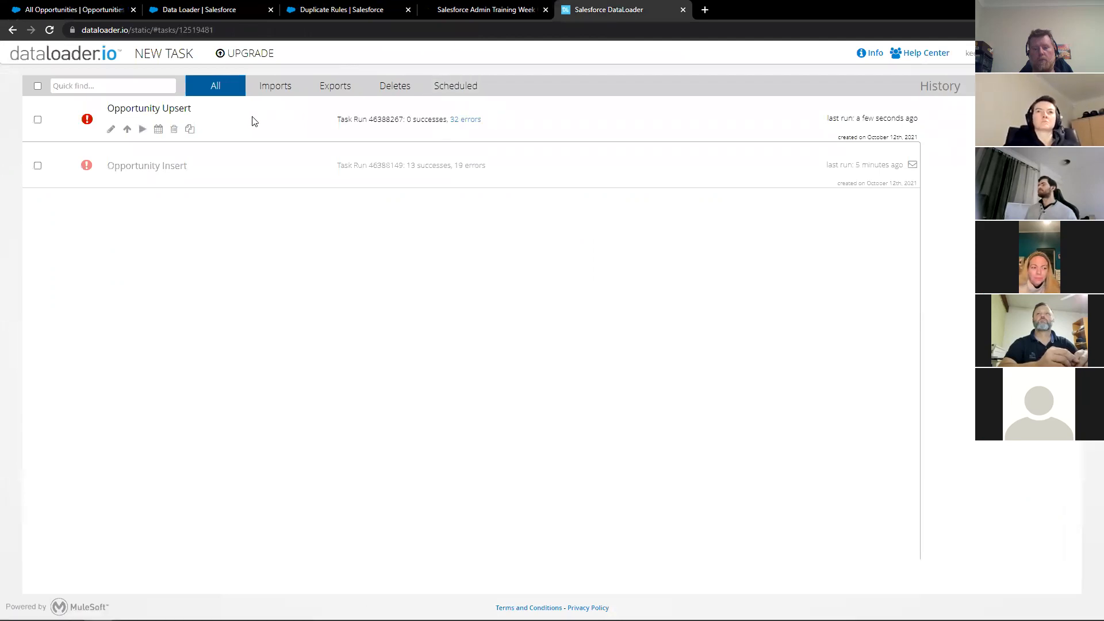
left_click(460, 122)
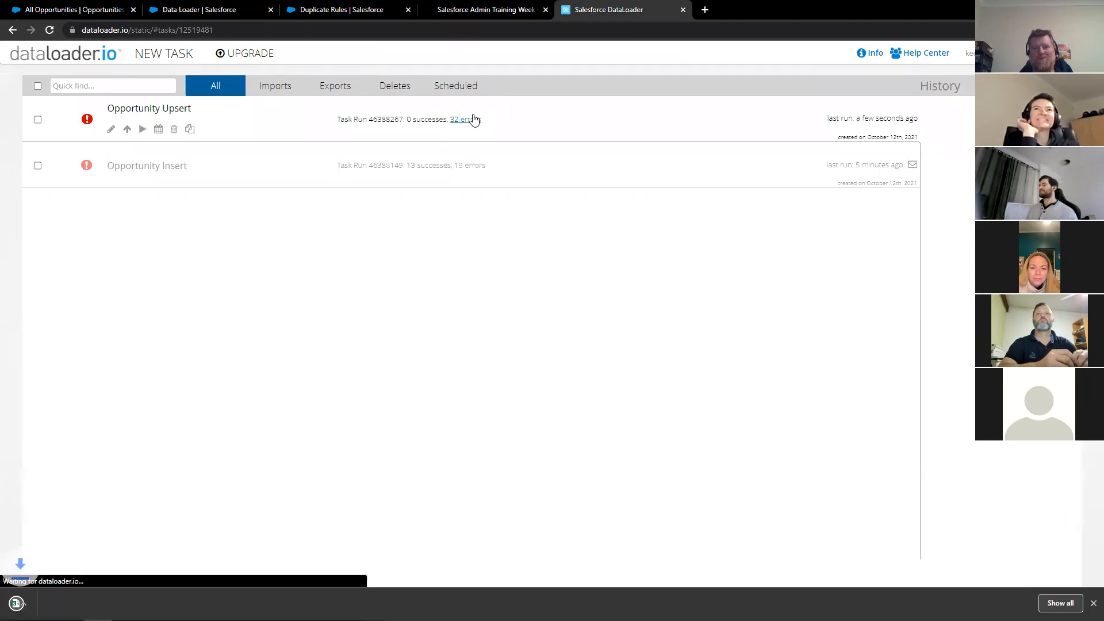
- Open the downloaded Opportunity Upsert error file in Excel and widen its ERRORS and Id columns
left_click(67, 604)
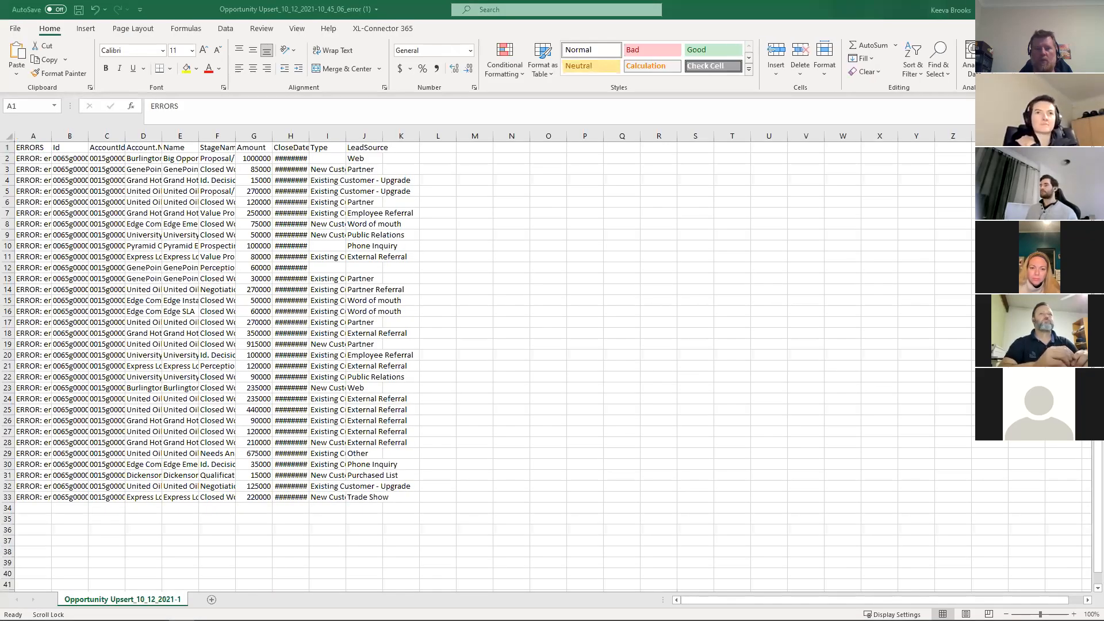
left_click_drag(51, 139, 214, 145)
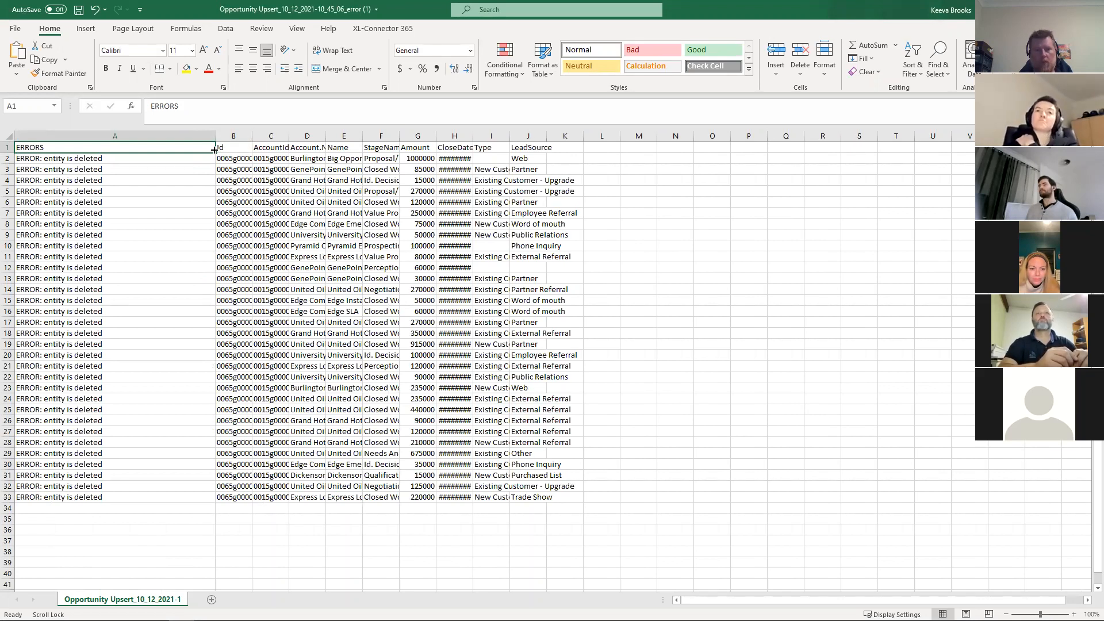
mouse_move(217, 136)
left_mouse_down()
mouse_move(122, 136)
mouse_move(233, 137)
left_mouse_up()
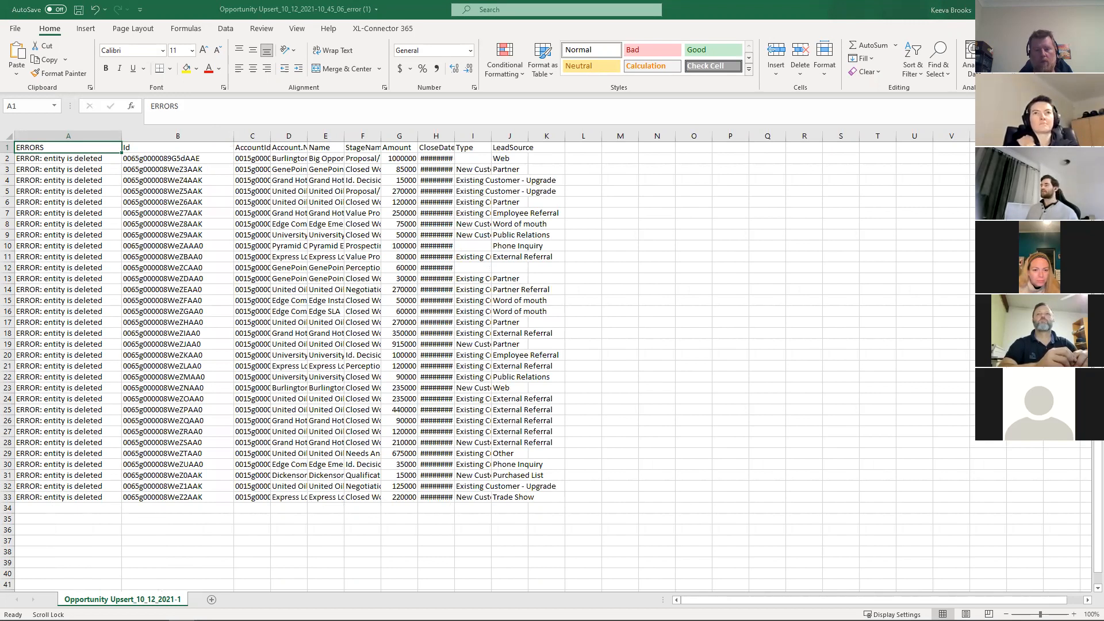
- Check the opportunity Ids in the Training Session Data Import workbook, and close the Opportunity Upsert error file without saving
key("super+shift+Right")
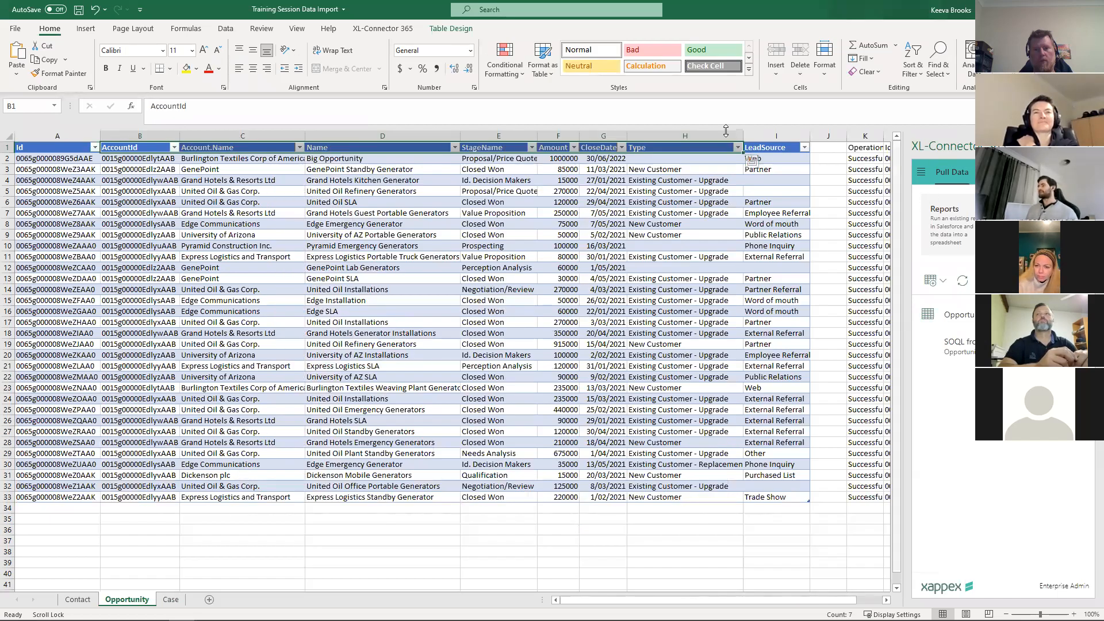
left_click_drag(56, 160, 60, 498)
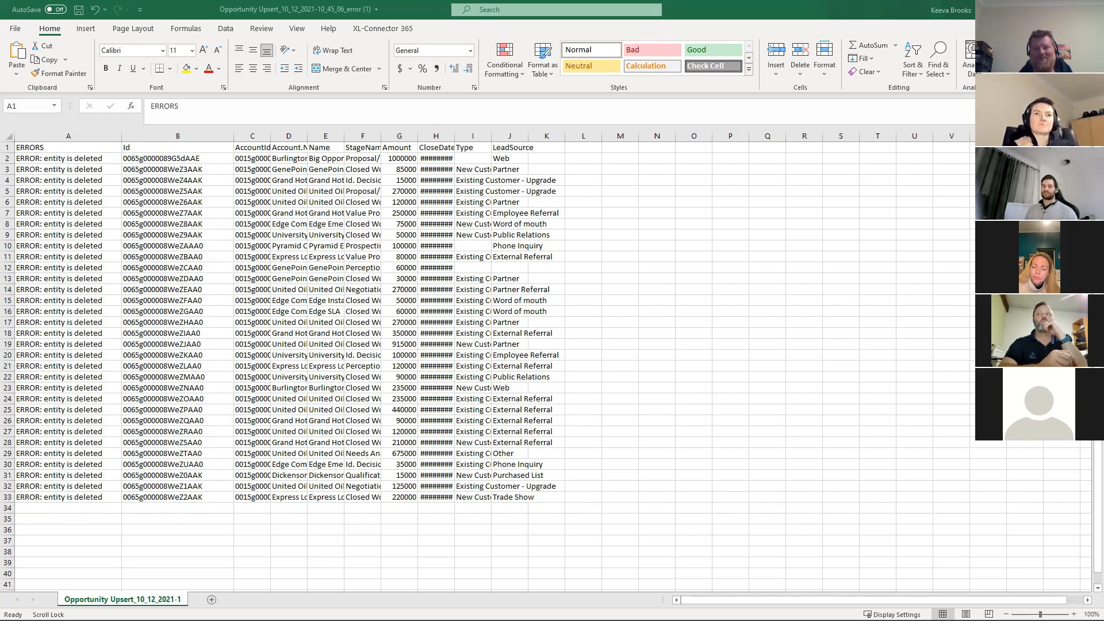
key("alt+F4")
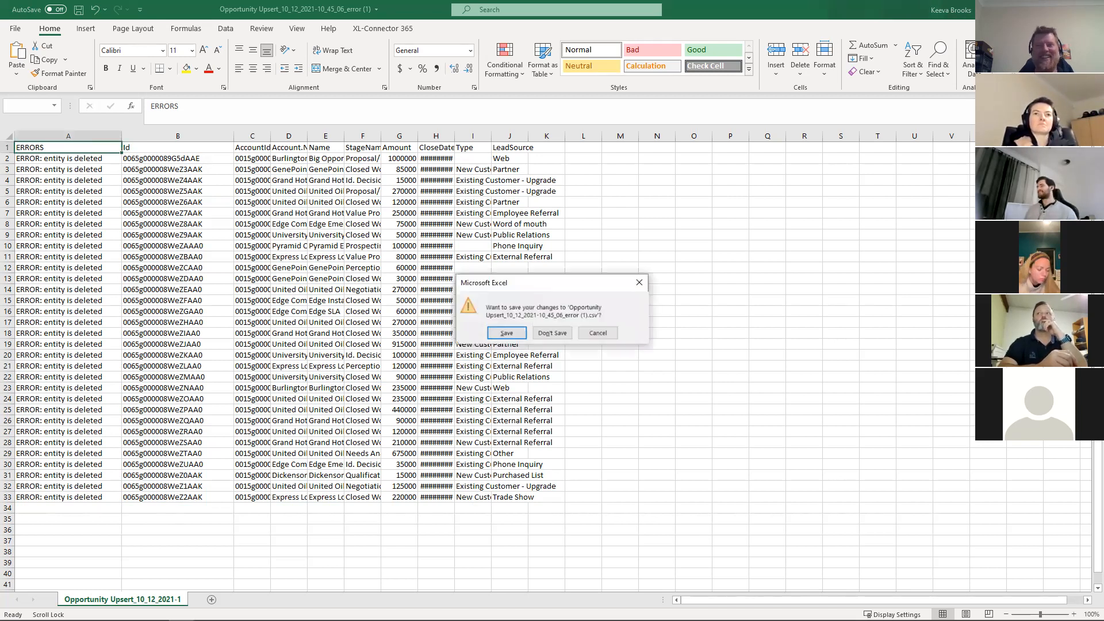
left_click(554, 332)
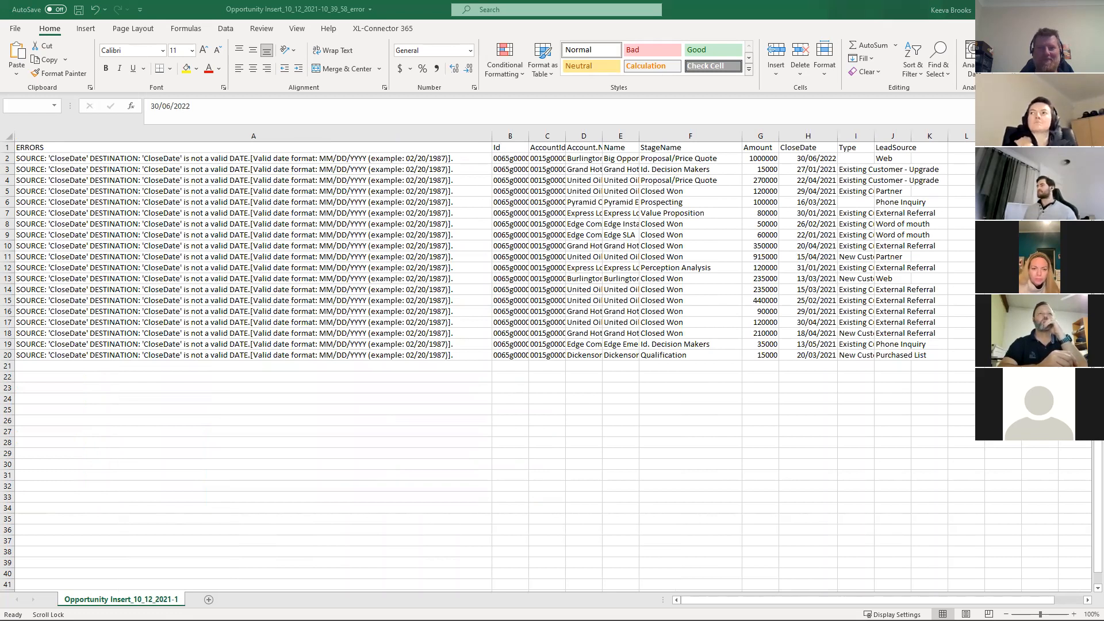
- Search the web for "xappex login" in a new browser tab and close that tab again
key("alt+Tab")
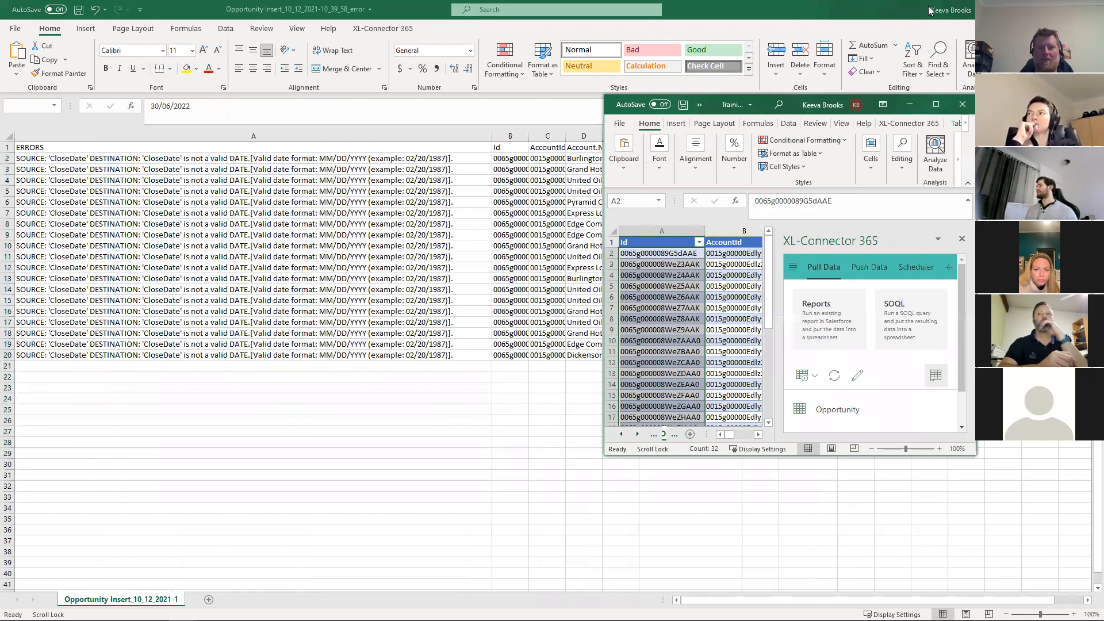
left_click(1037, 9)
left_click(731, 11)
left_click(711, 10)
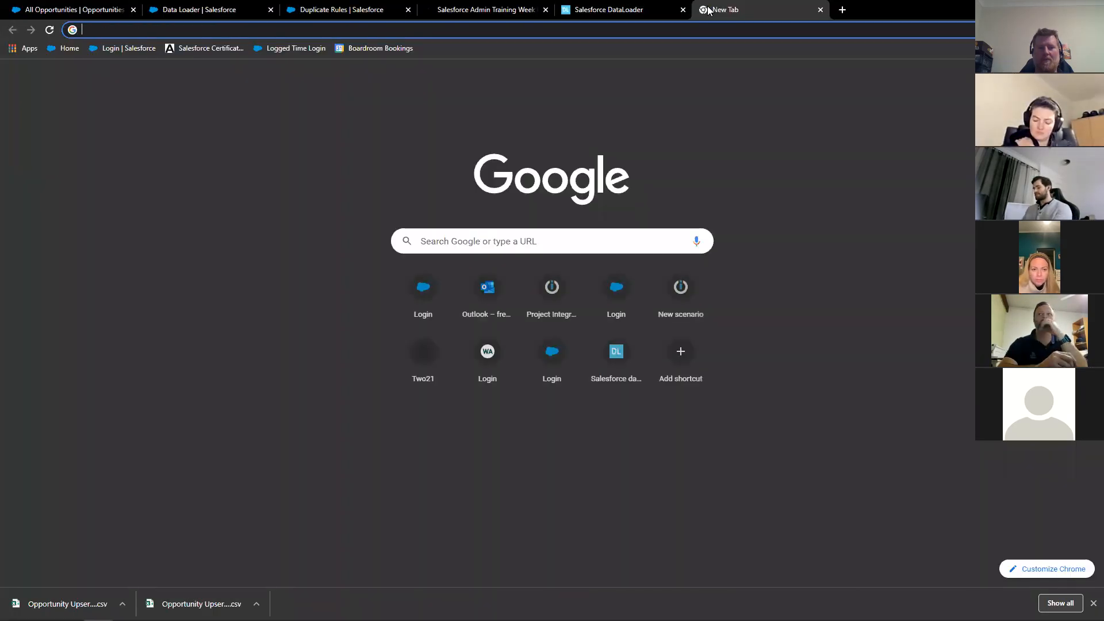
type("Xappex")
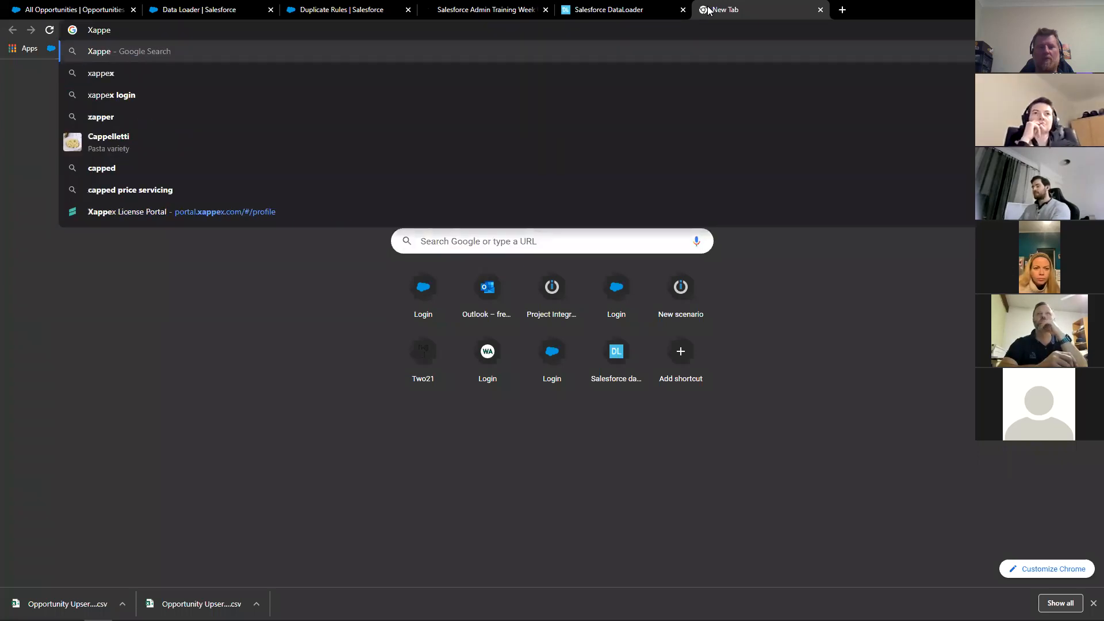
key("Down")
key("Return")
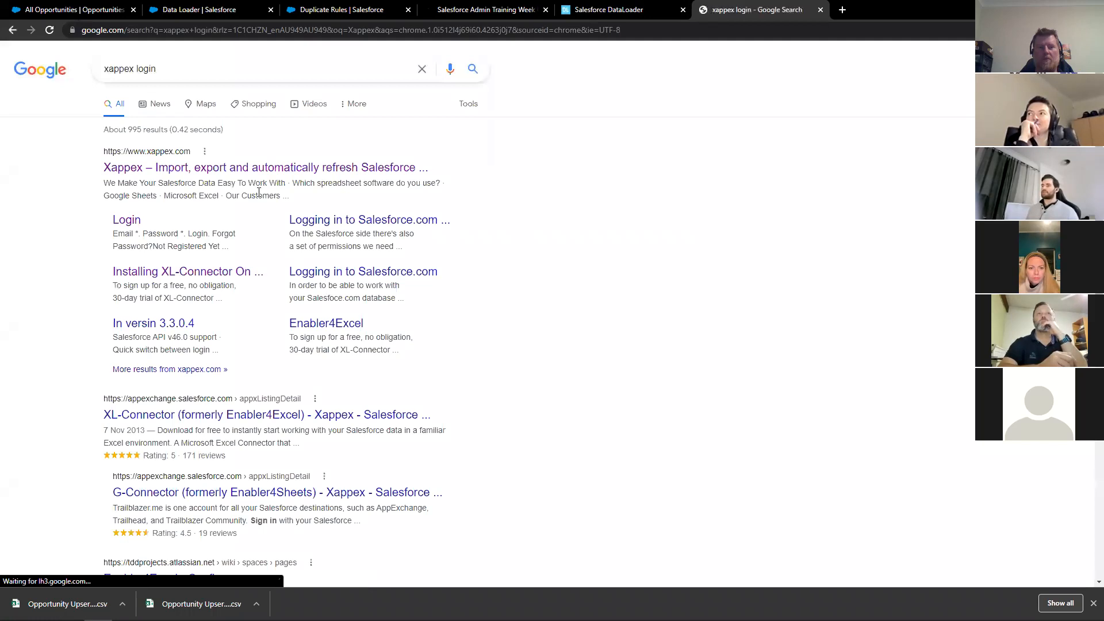
left_click(820, 10)
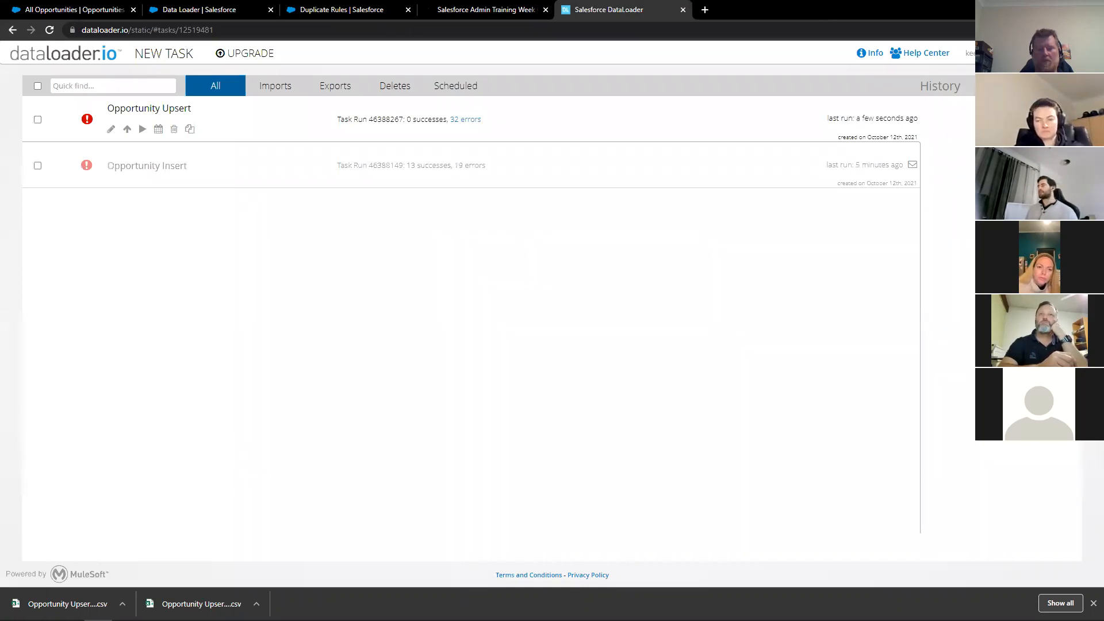
- Switch to the maximized Training Session Data Import workbook, place the Opportunity sheet before Contact, and show the XL-Connector 365 commands
left_click(1036, 9)
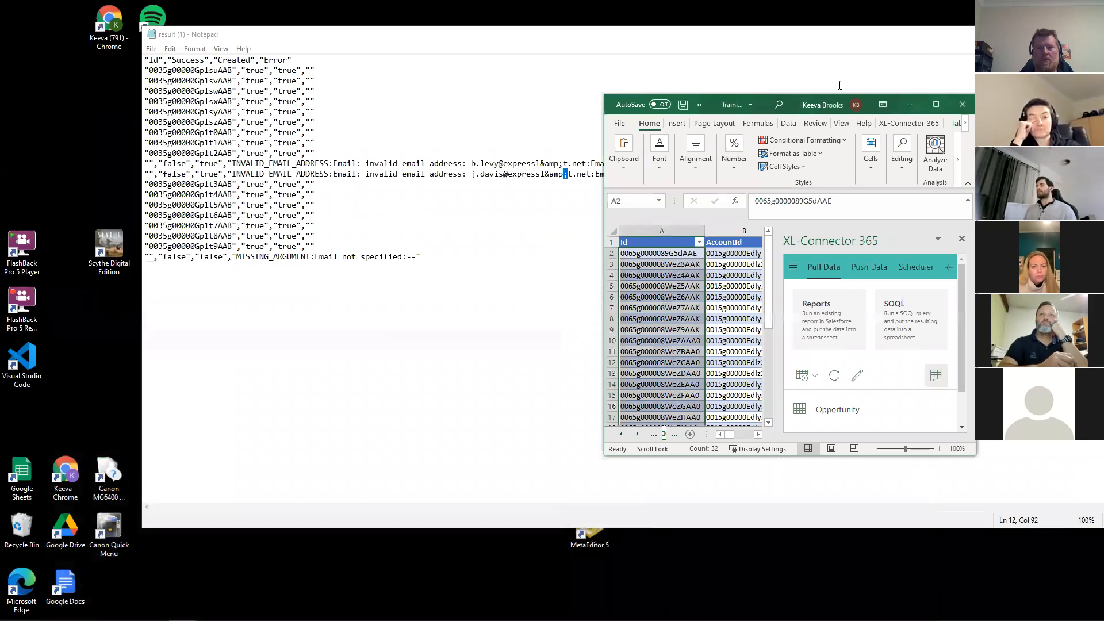
left_click(937, 104)
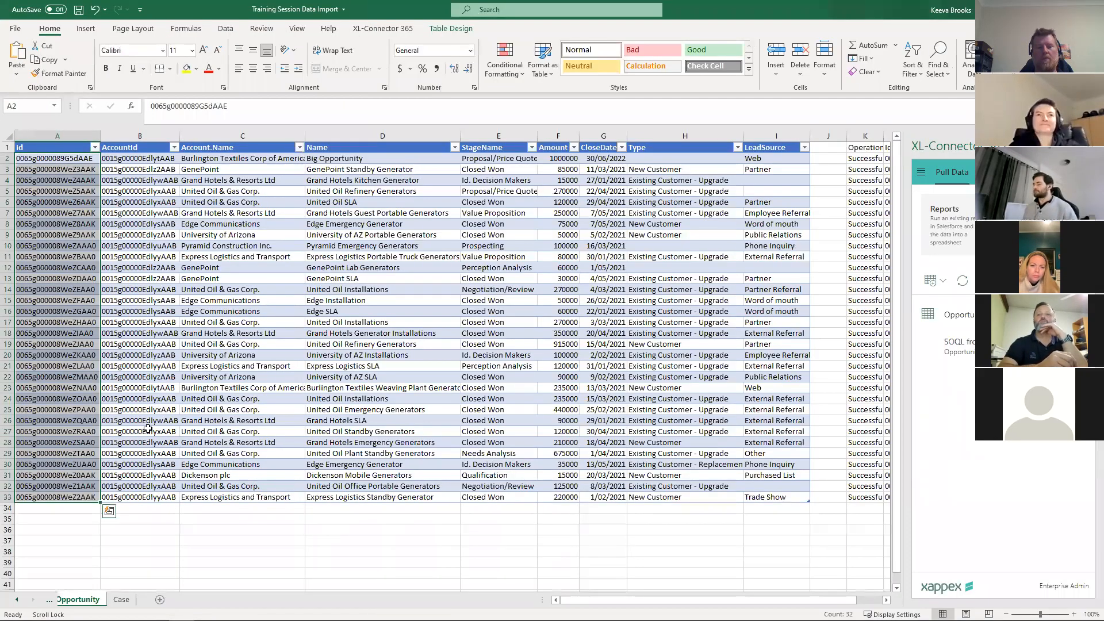
left_click(50, 599)
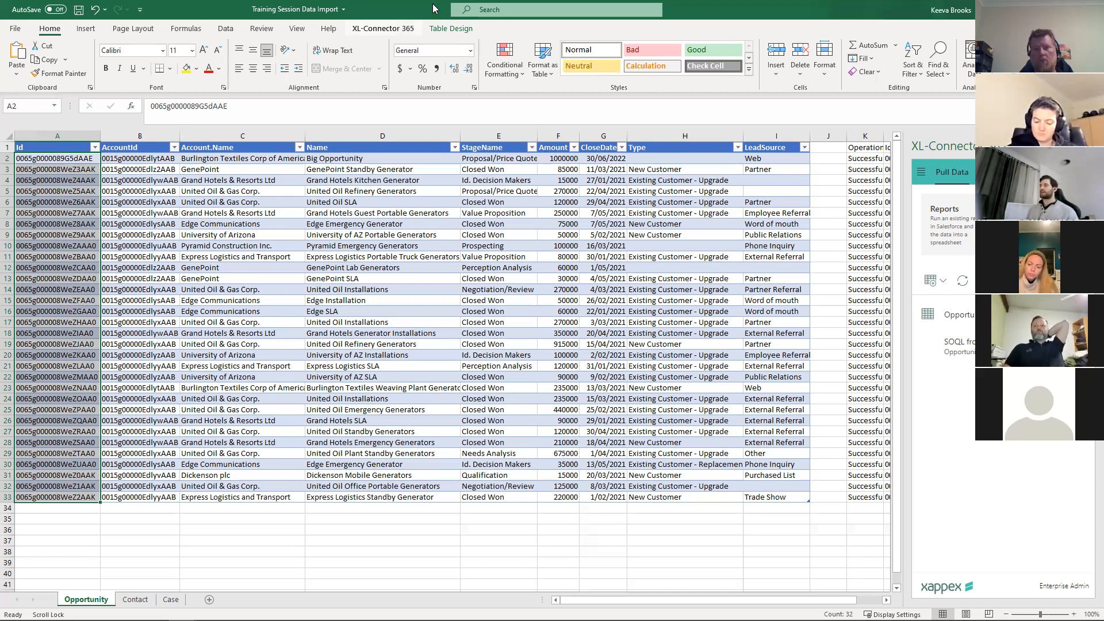
left_click(383, 28)
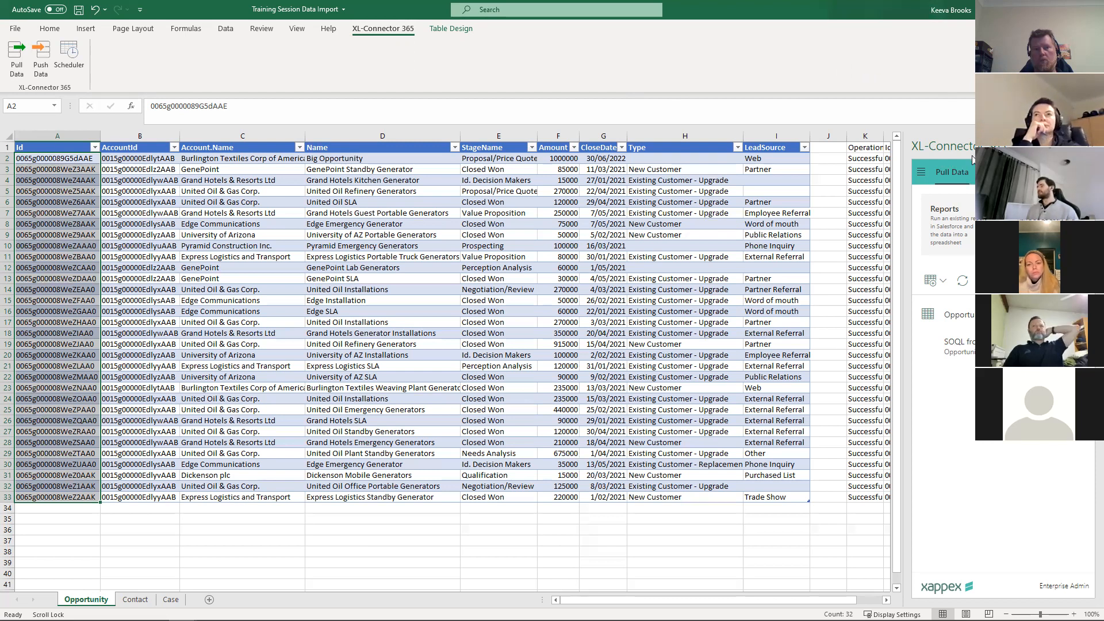
left_click(69, 550)
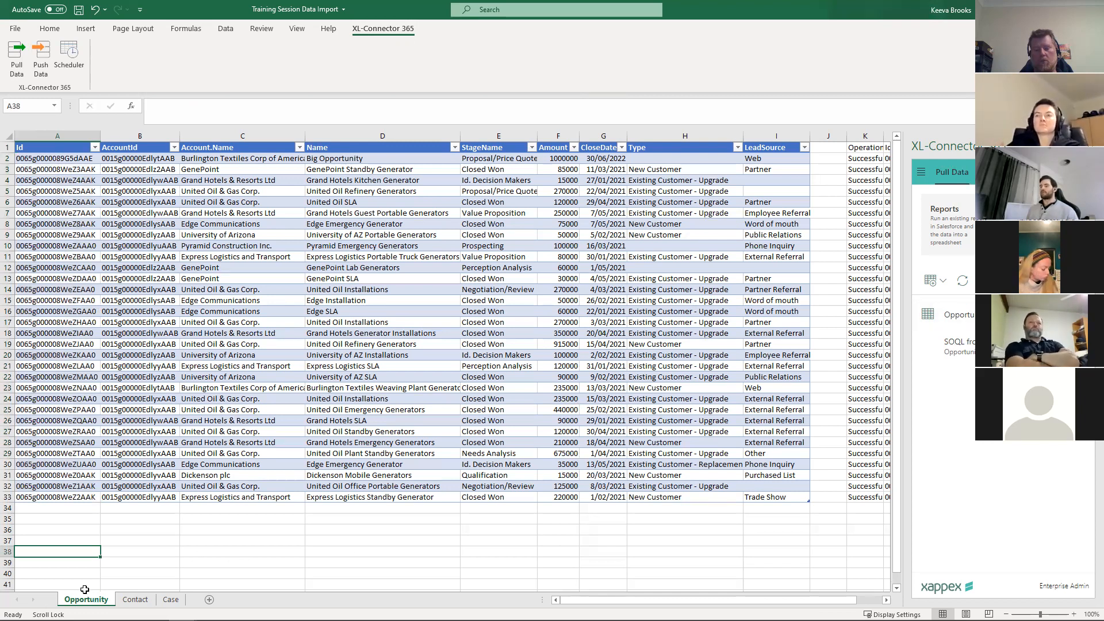
- Start a new XL-Connector SOQL data pull with Account as its object
left_click(1045, 225)
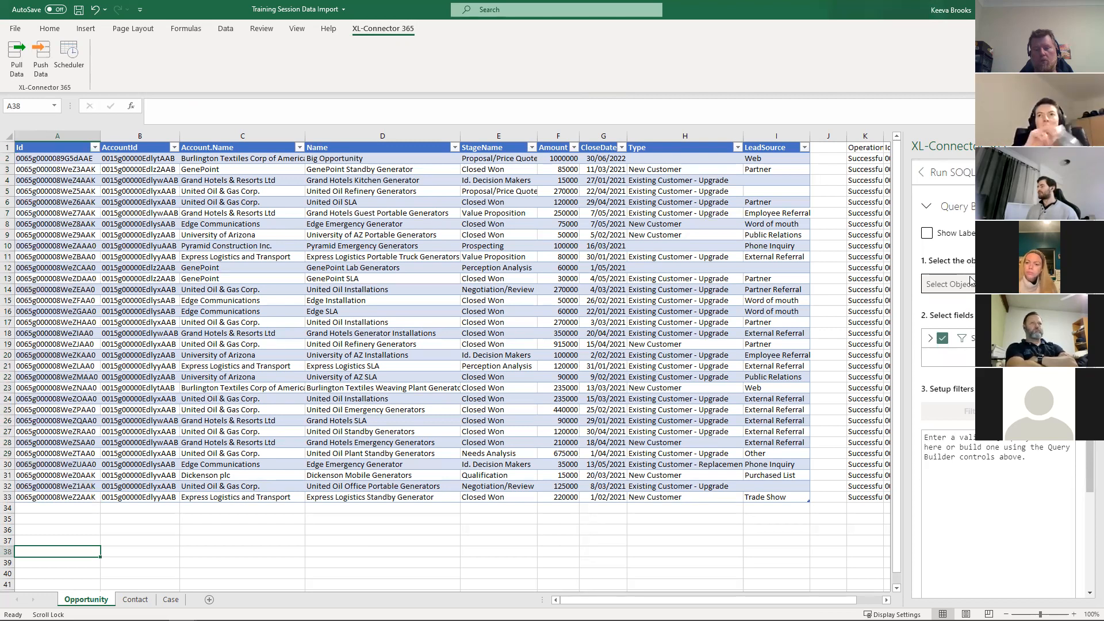
left_click(965, 282)
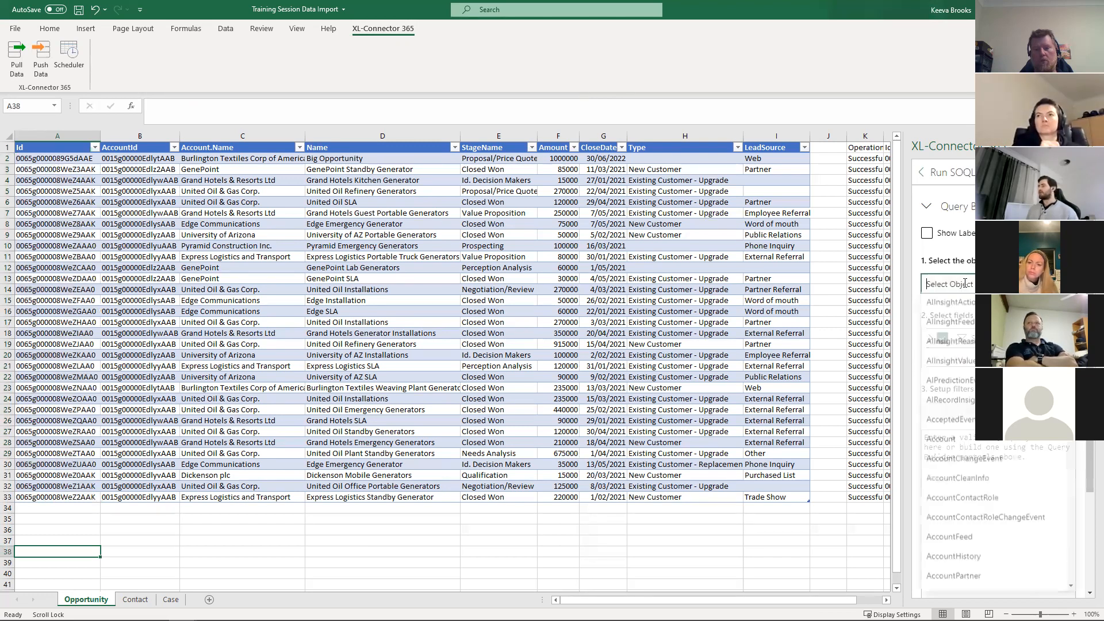
left_click(949, 444)
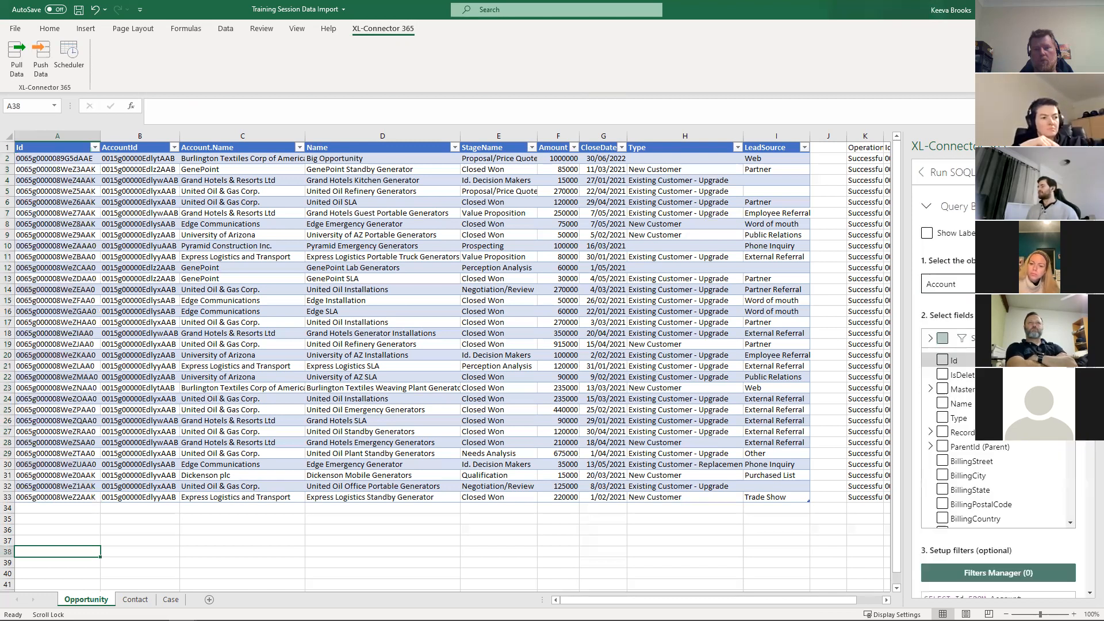
- Select the Type, BillingStreet, BillingPostalCode and BillingLatitude fields for the Account query
scroll(940, 415, "up", 2)
left_click(942, 403)
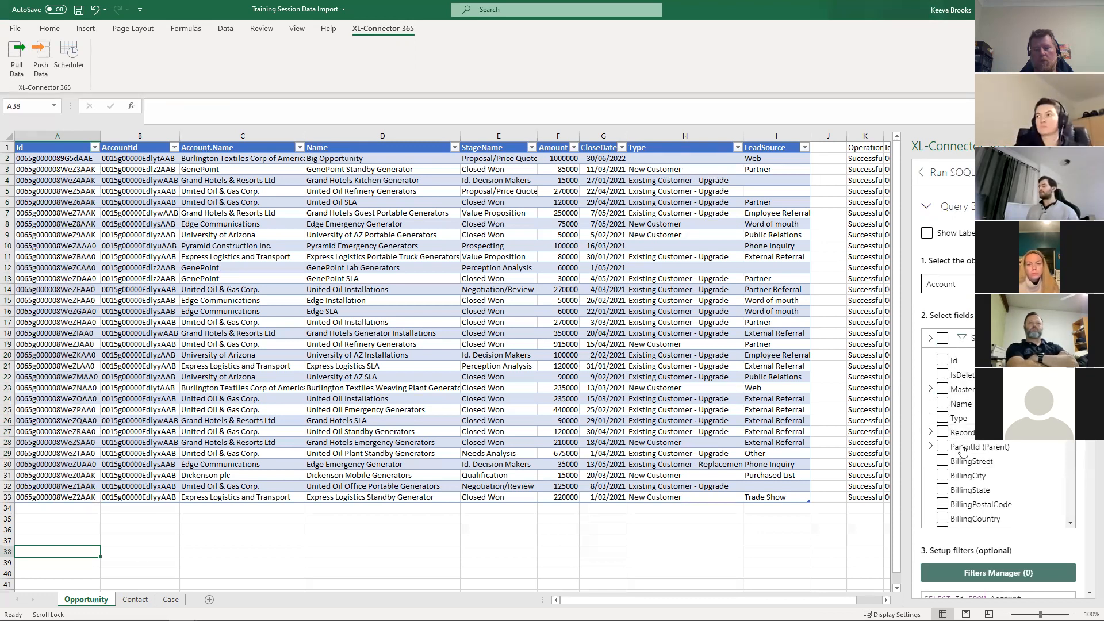
left_click(929, 448)
scroll(954, 477, "down", 1)
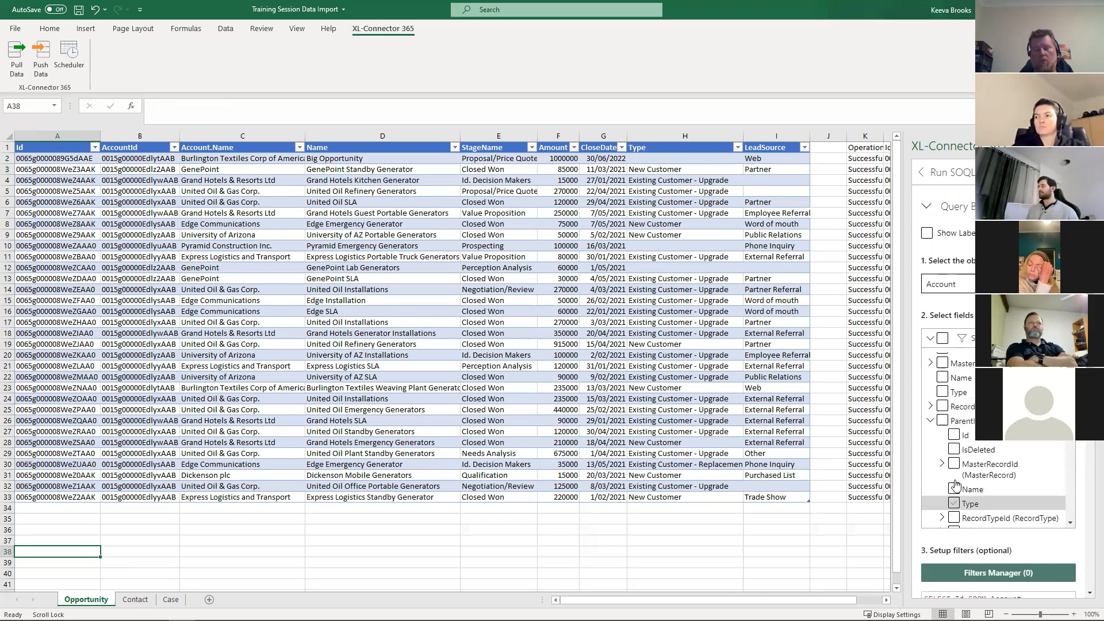
left_click(930, 420)
left_click(941, 391)
left_click(943, 436)
left_click(957, 479)
left_click(960, 507)
scroll(966, 501, "down", 5)
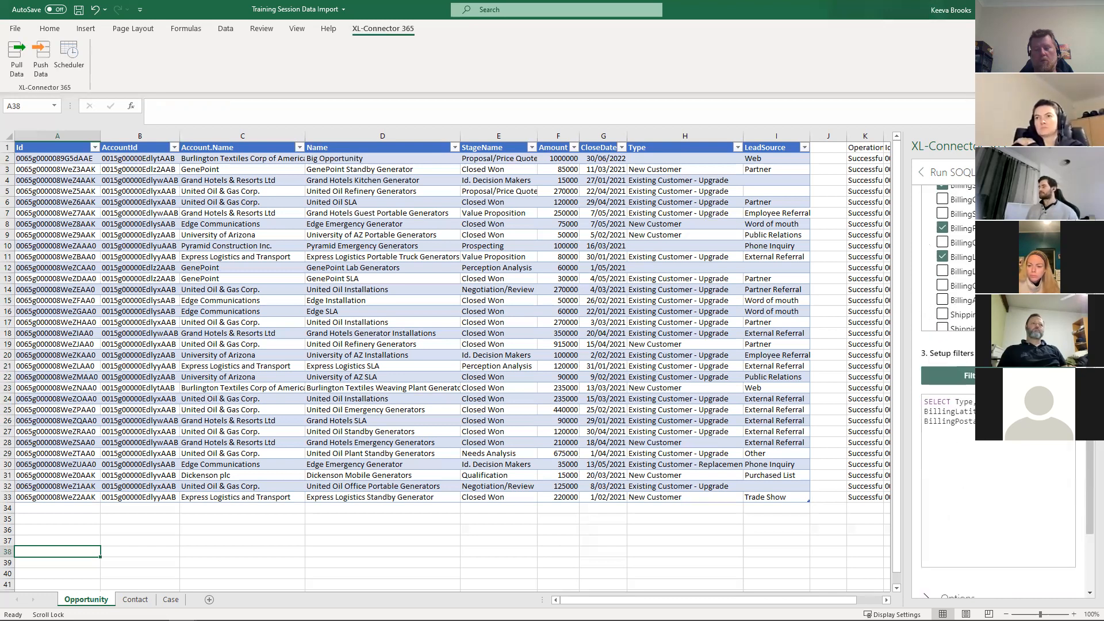
- Add a filter to the Account query requiring Industry Not Equal to Banking
left_click(954, 376)
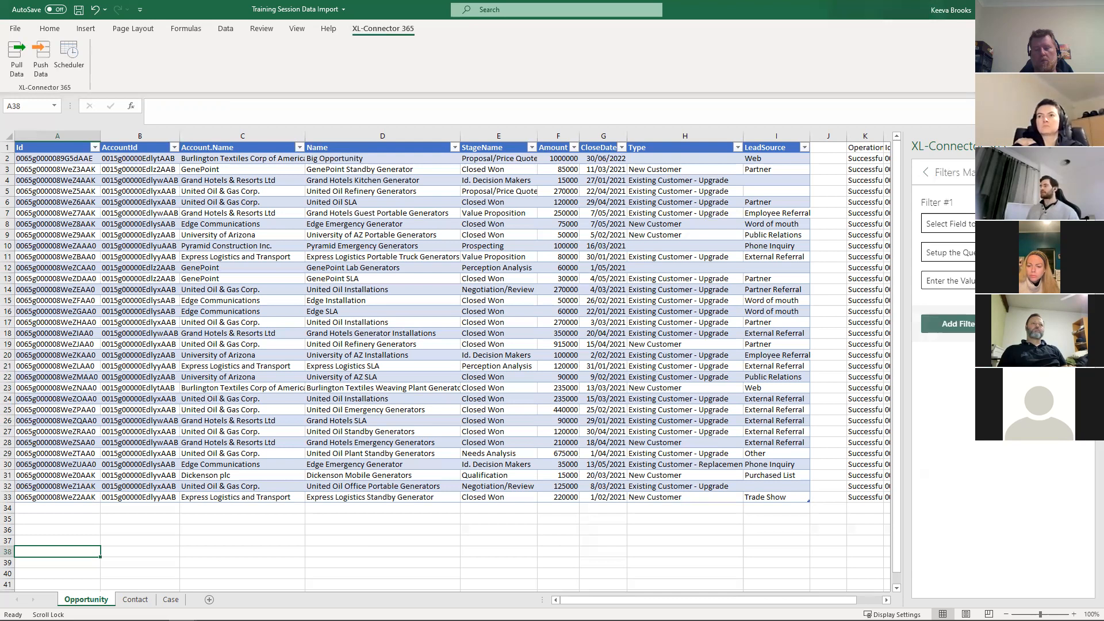
left_click(947, 223)
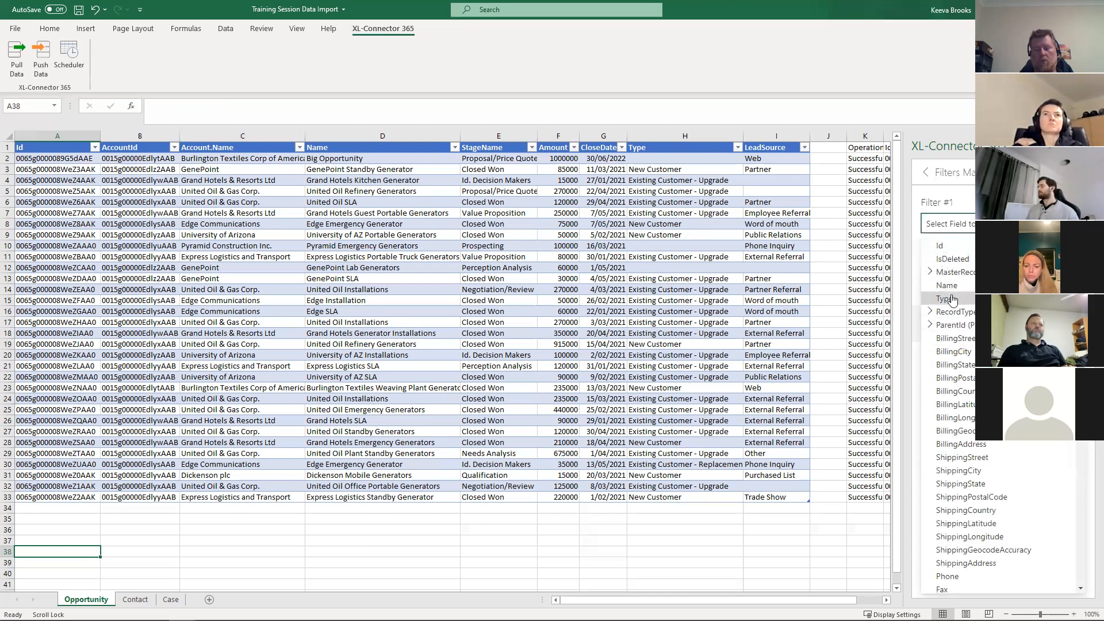
scroll(960, 345, "down", 5)
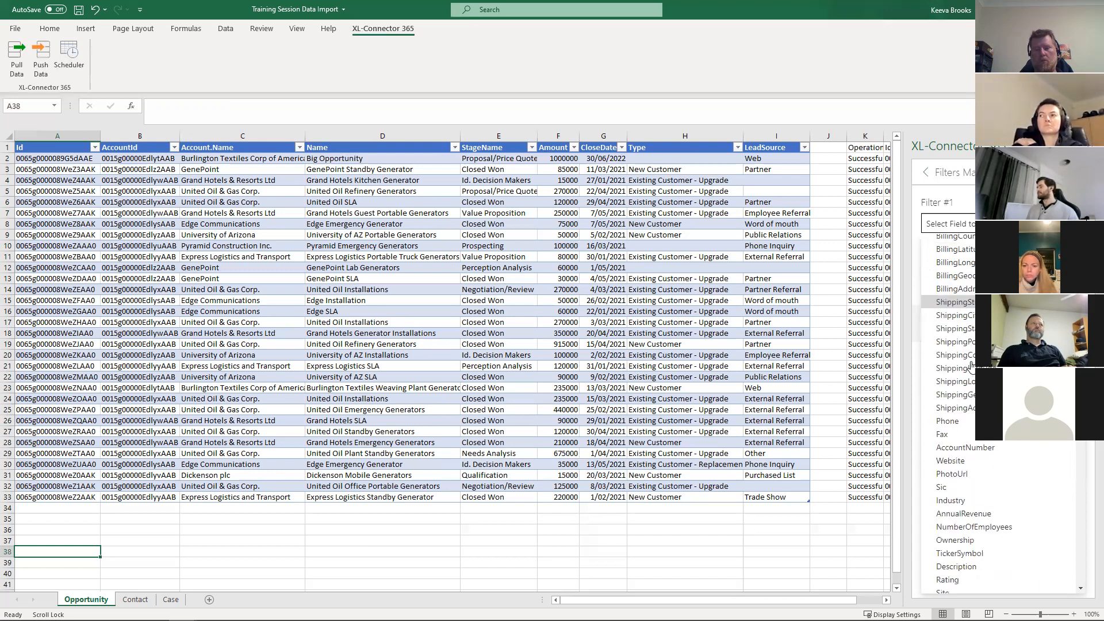
left_click(957, 439)
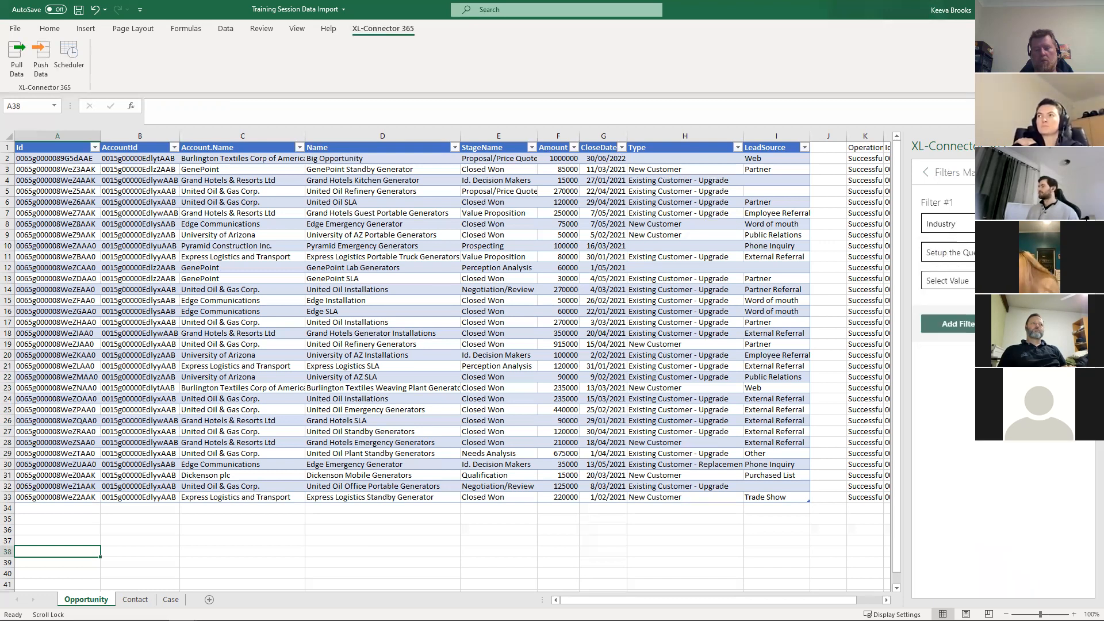
left_click(970, 252)
left_click(970, 294)
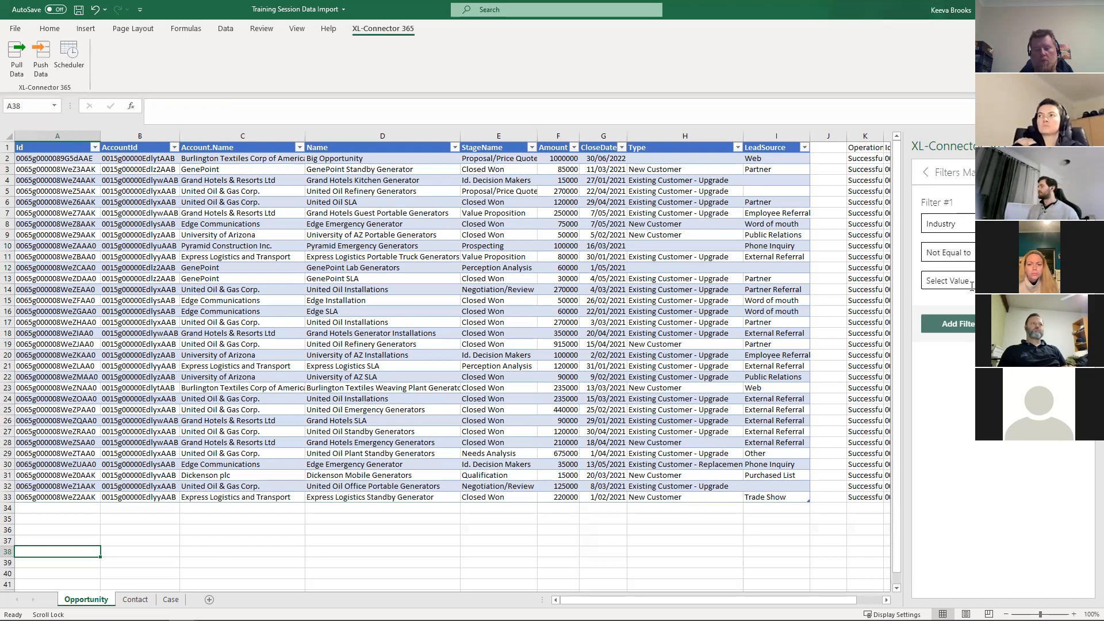
left_click(973, 285)
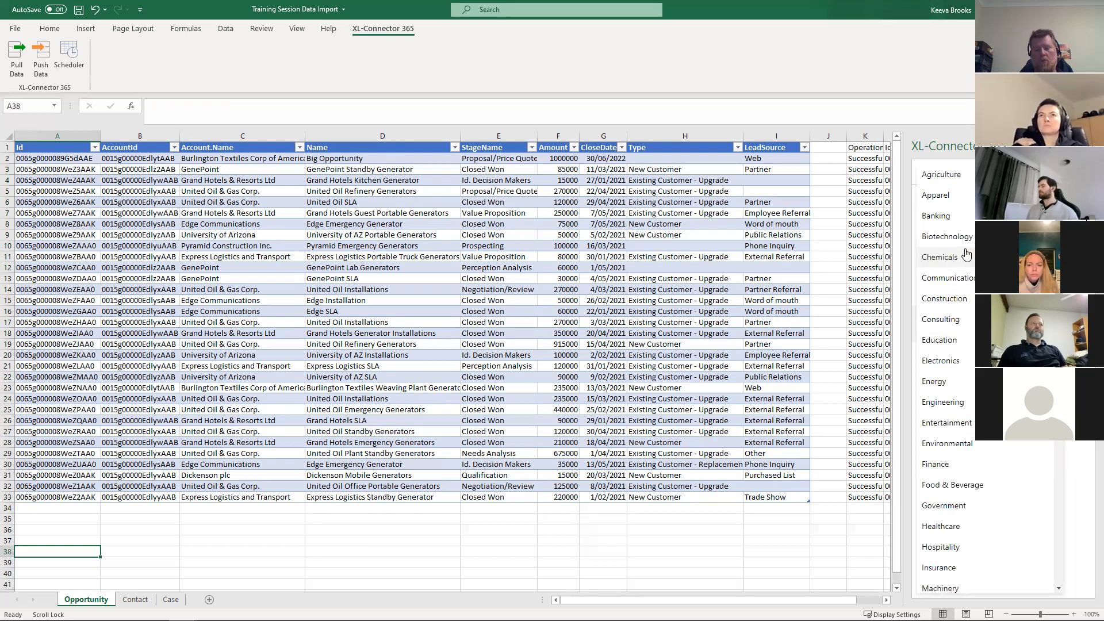
left_click(943, 217)
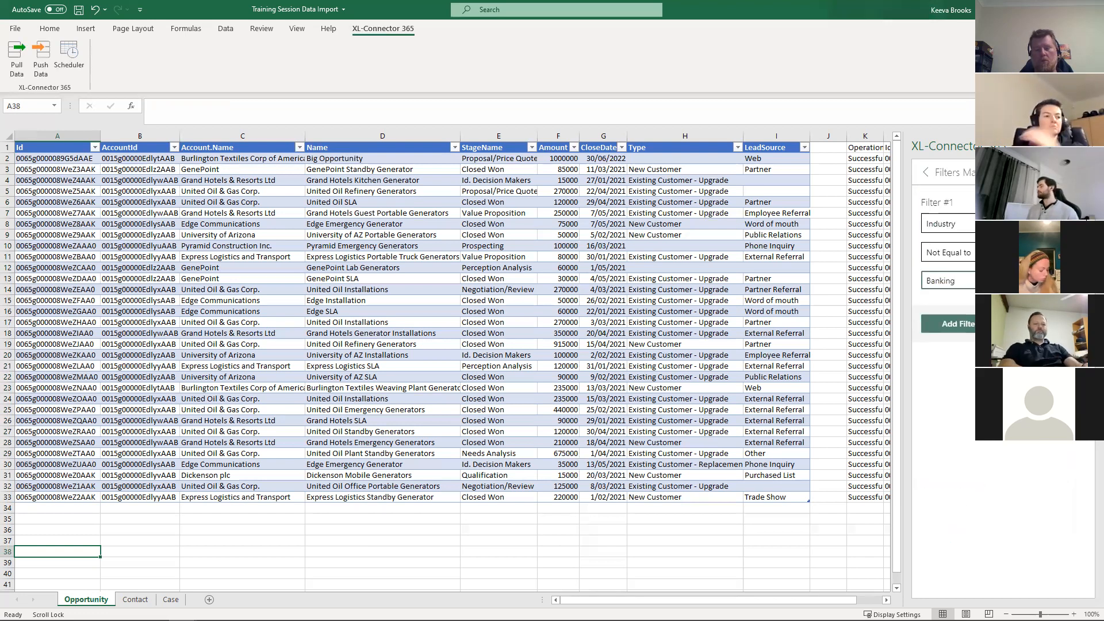
left_click(954, 324)
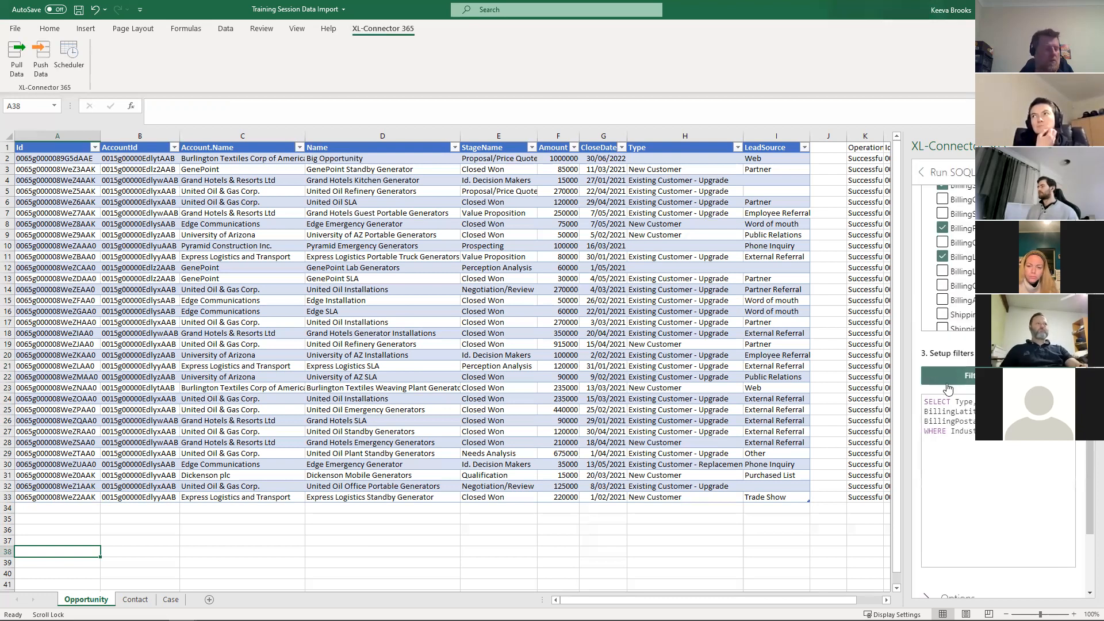
- Run and save the Account query, and highlight the table pulled into the new Account sheet
scroll(954, 399, "down", 1)
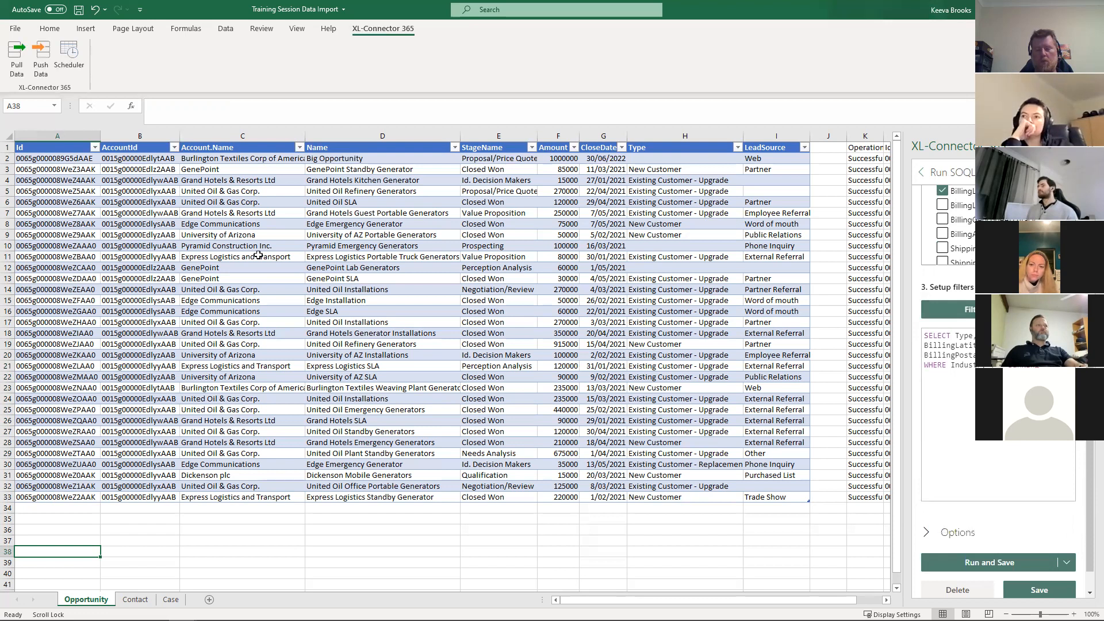
left_click(980, 563)
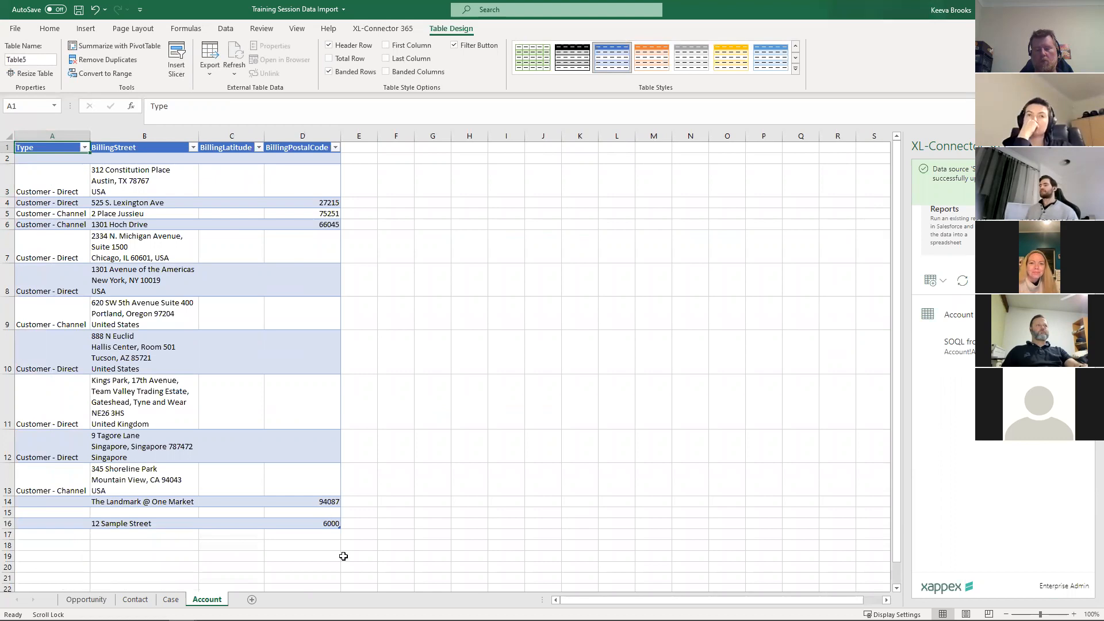
left_click_drag(316, 524, 44, 150)
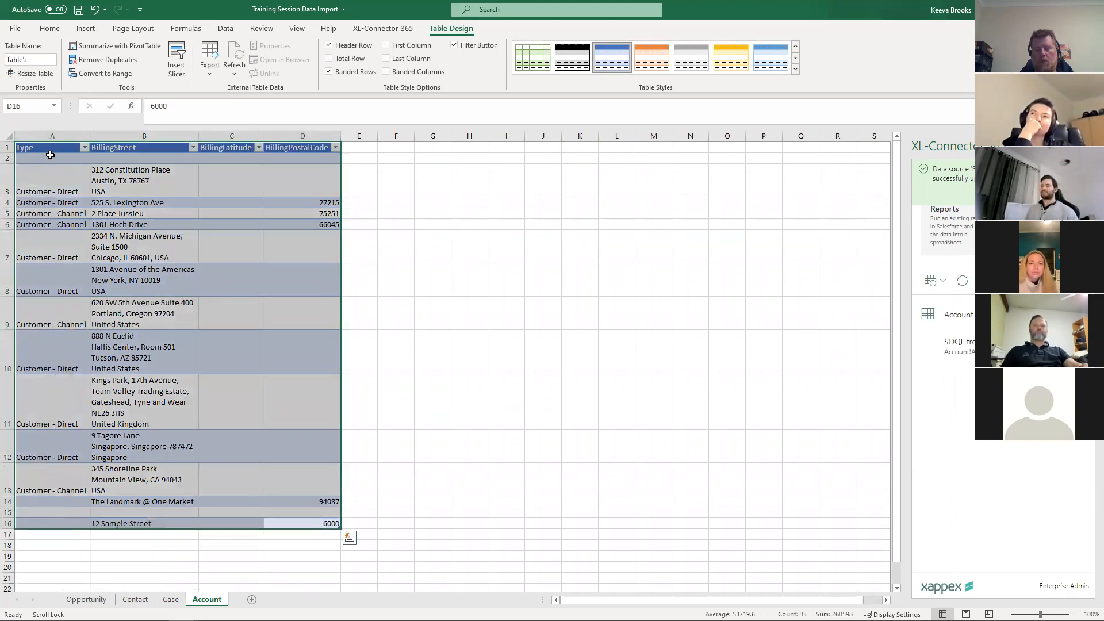
left_click(51, 160)
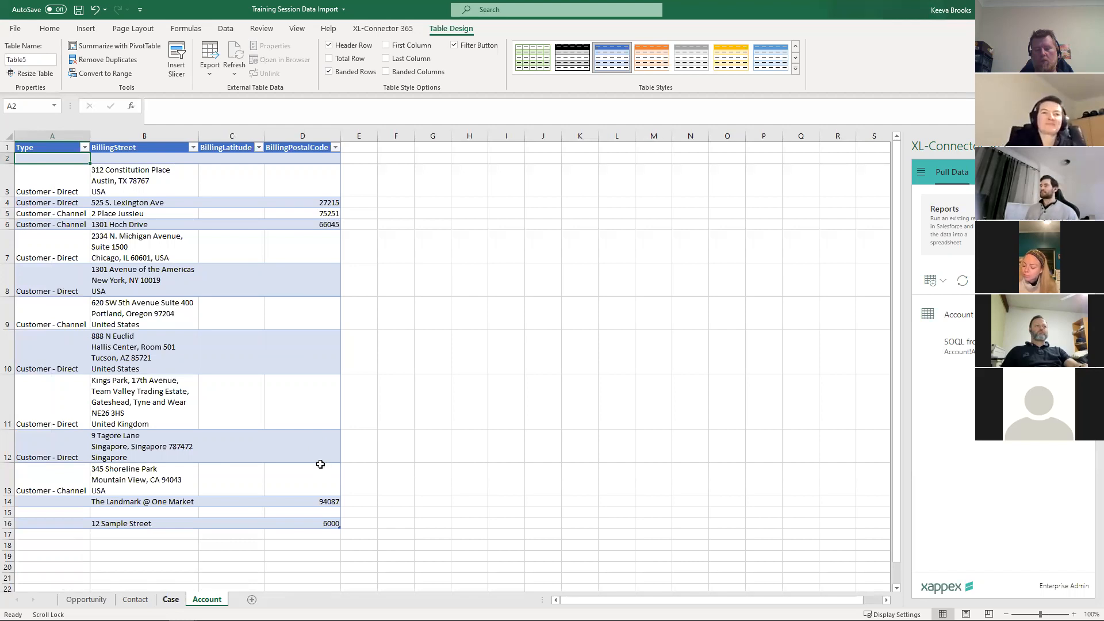
- Clear the ContactId values of all case rows on the Case sheet and check the Contact sheet for comparison
key("ctrl+Page_Up")
left_click_drag(675, 599, 448, 463)
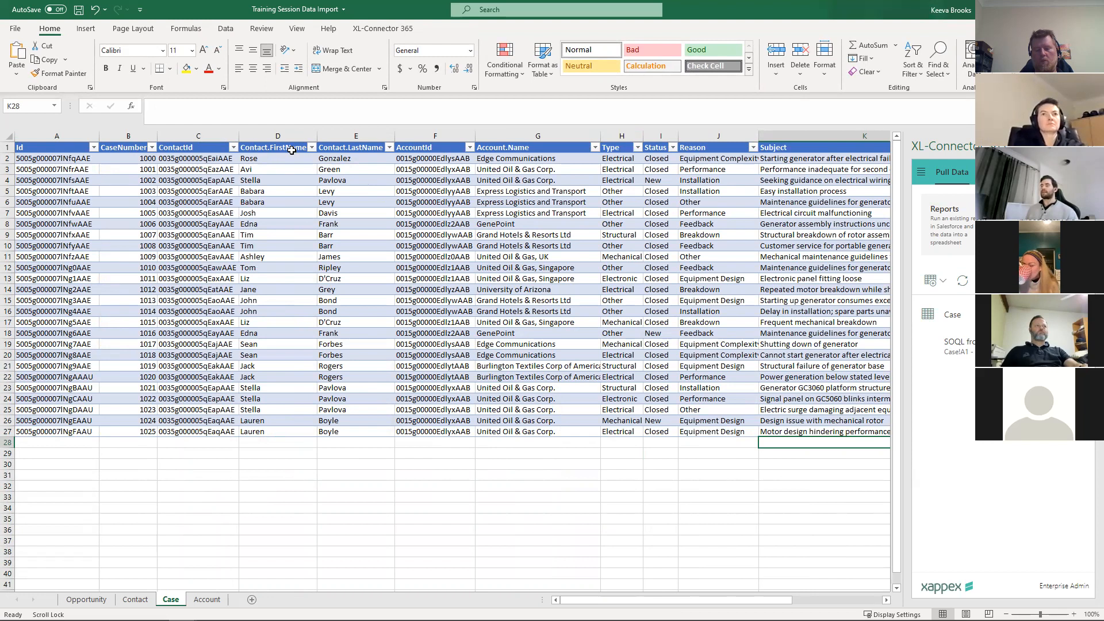
left_click_drag(210, 160, 198, 433)
key("Delete")
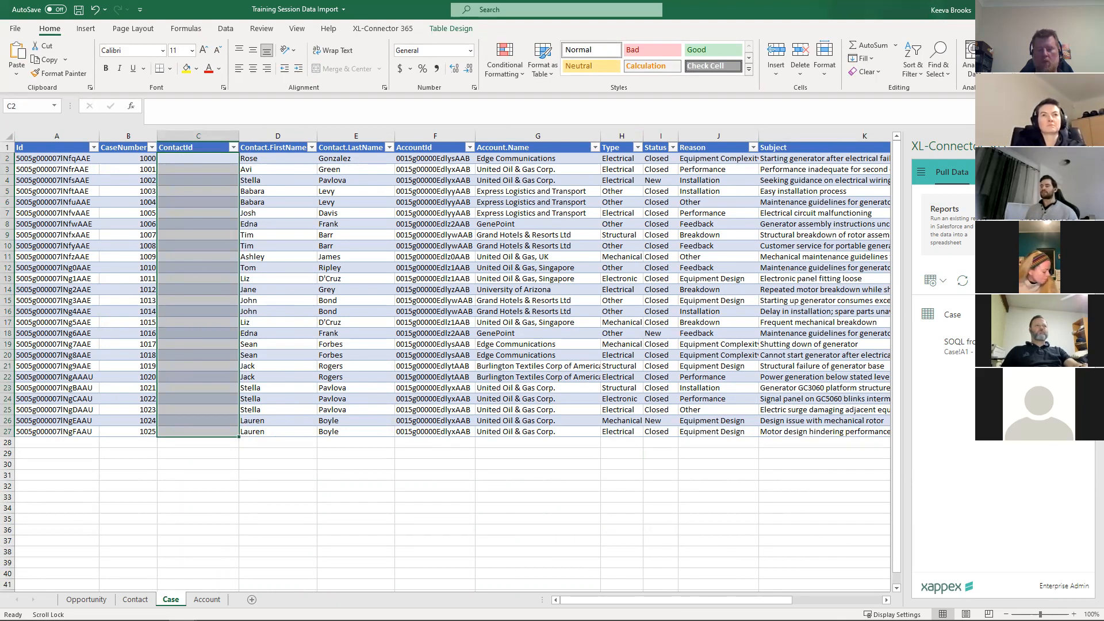
left_click(135, 599)
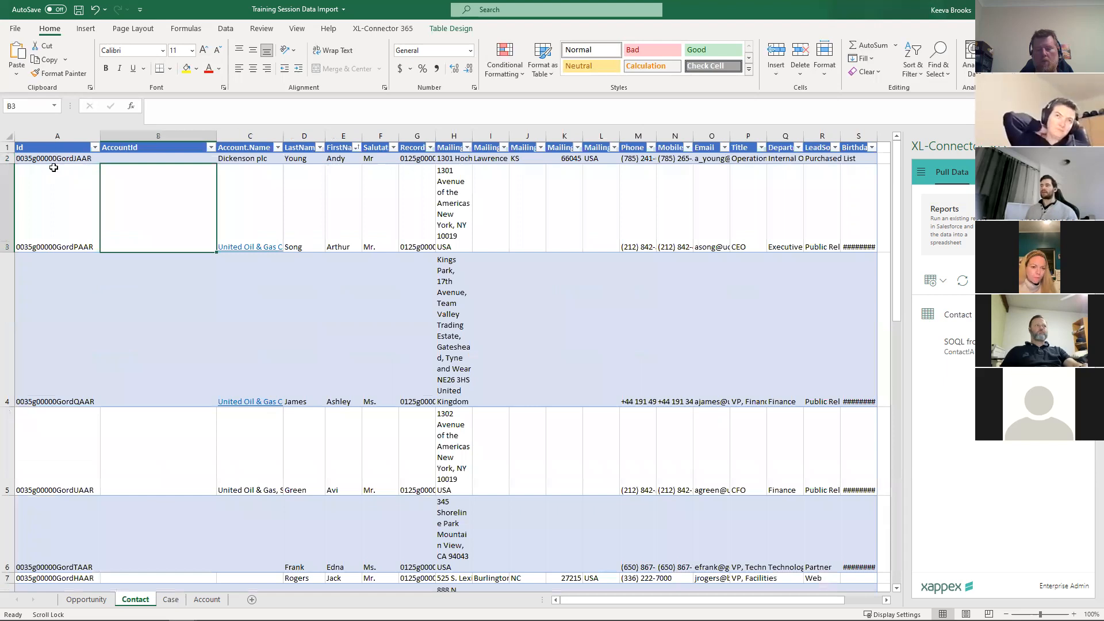
key("ctrl+Page_Down")
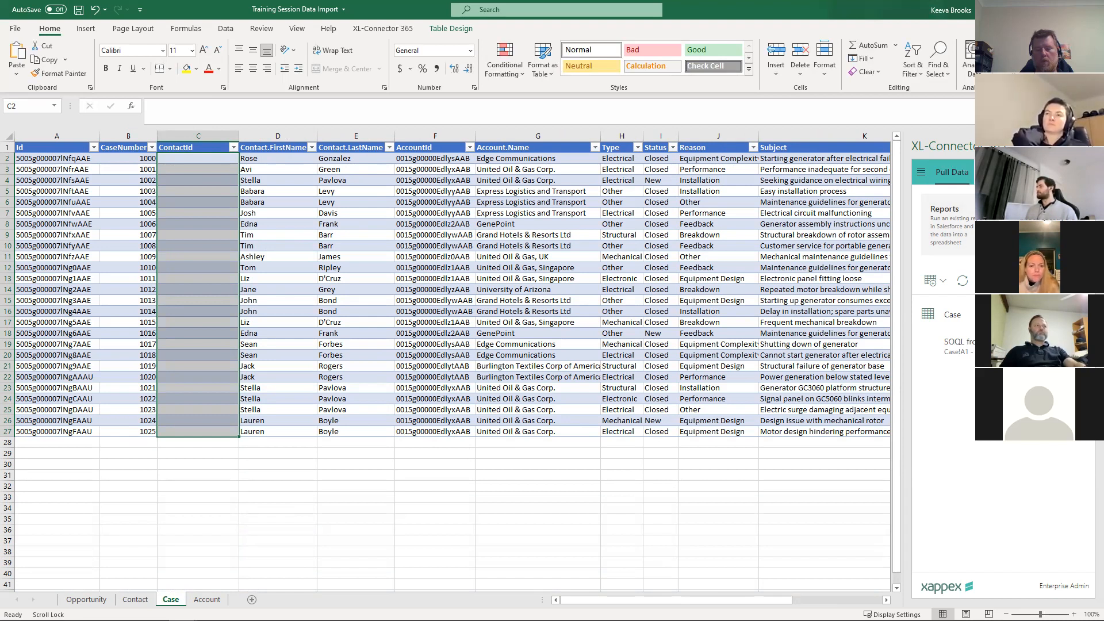
- Switch XL-Connector from pulling to pushing data and start an Insert all operation for the Case sheet's table
left_click(993, 171)
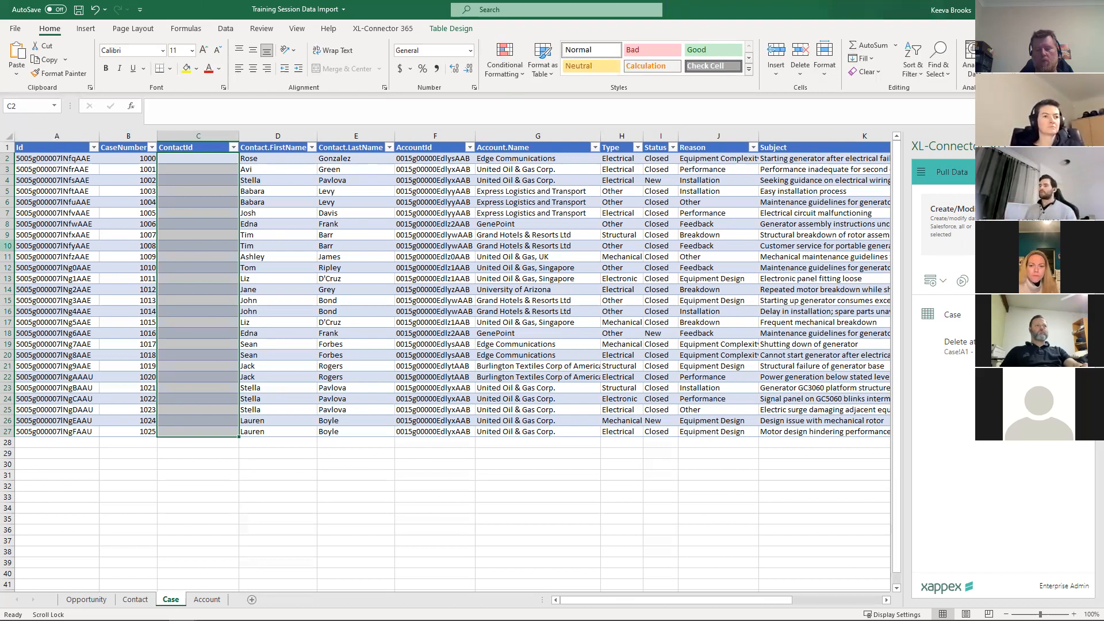
left_click_drag(41, 160, 773, 433)
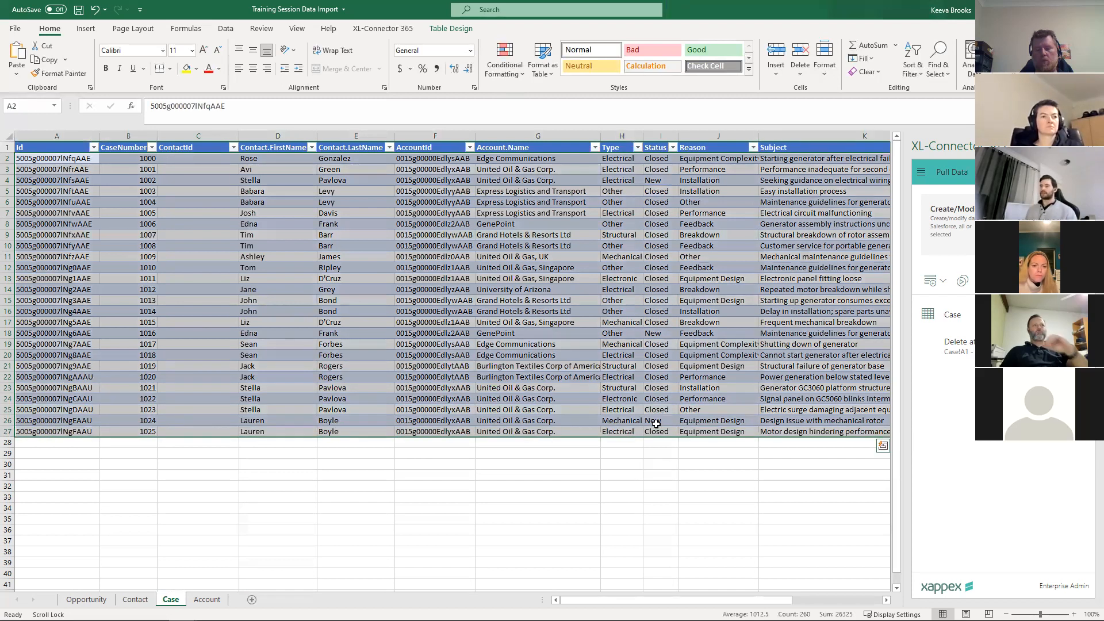
left_click(773, 518)
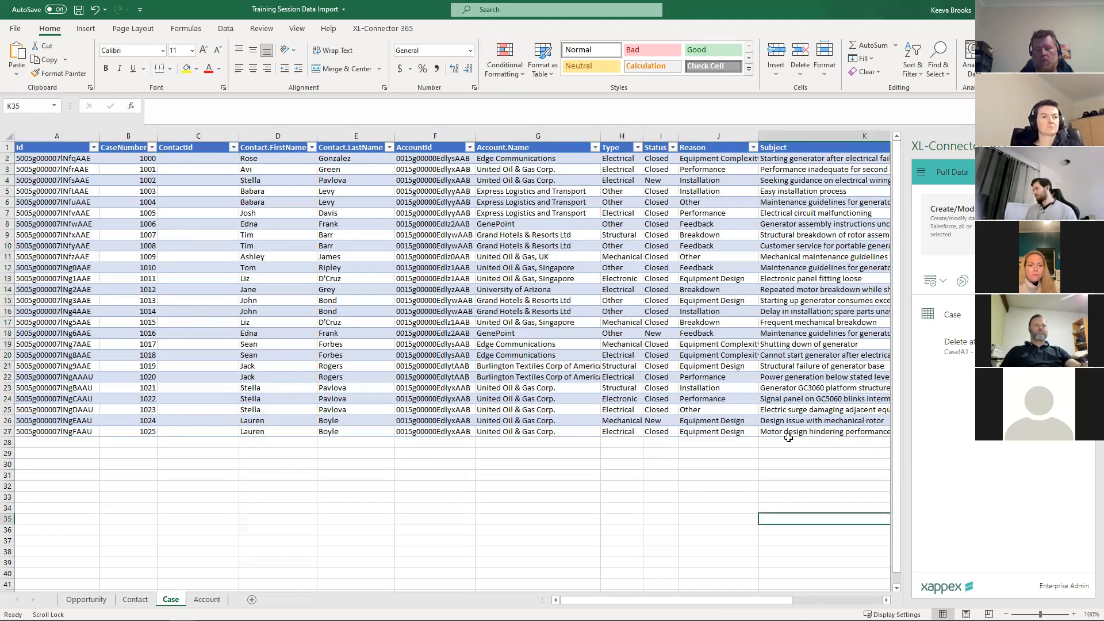
left_click(945, 241)
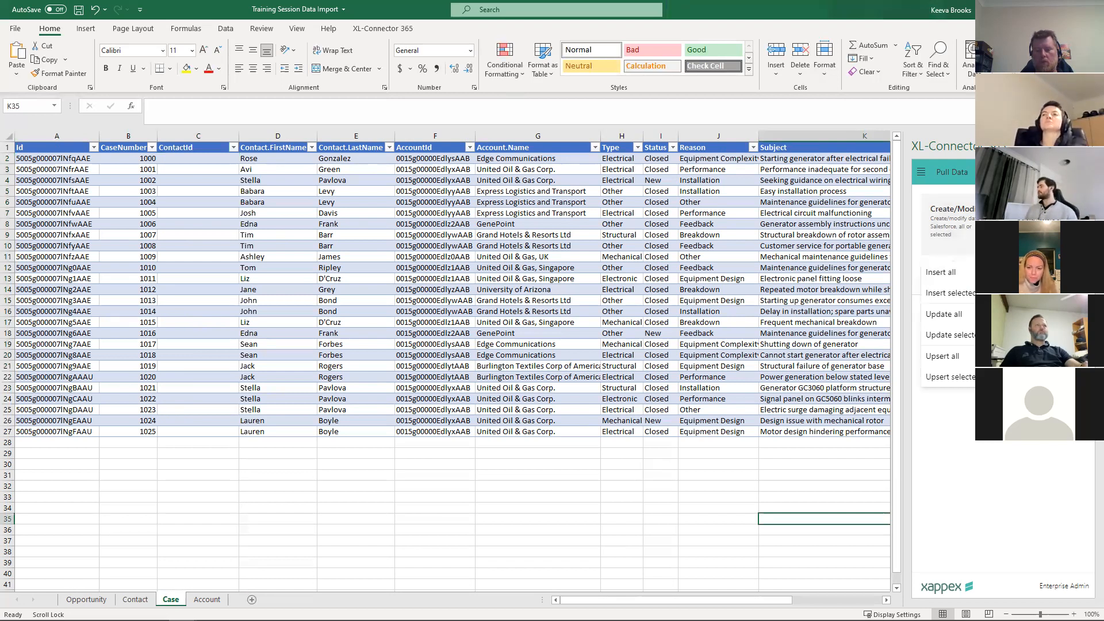
key("Escape")
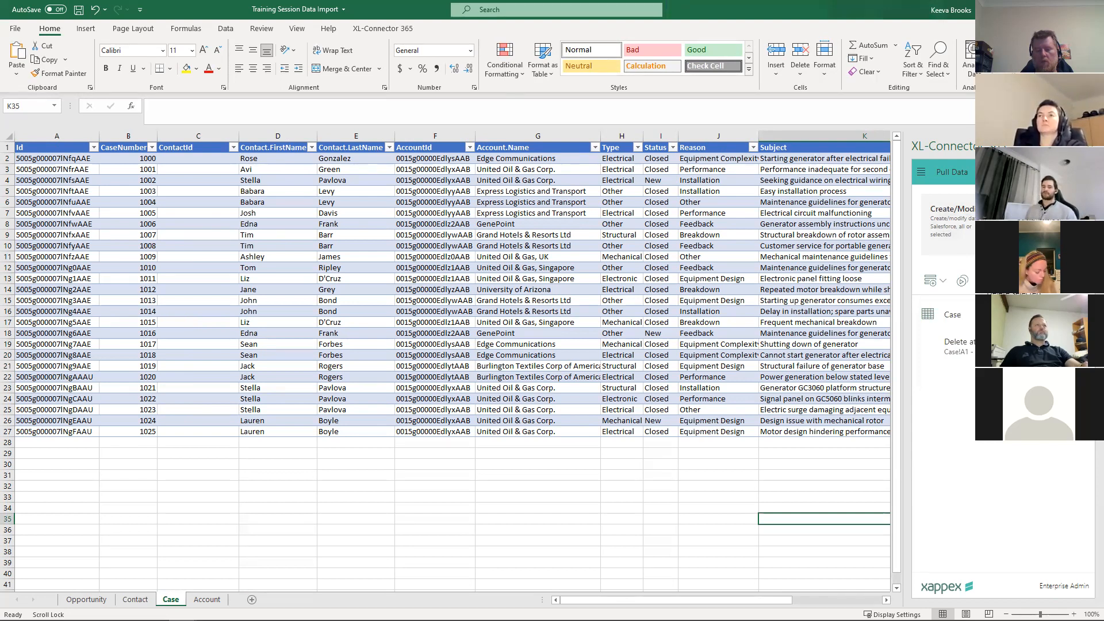
left_click(525, 561)
left_click_drag(435, 420, 355, 421)
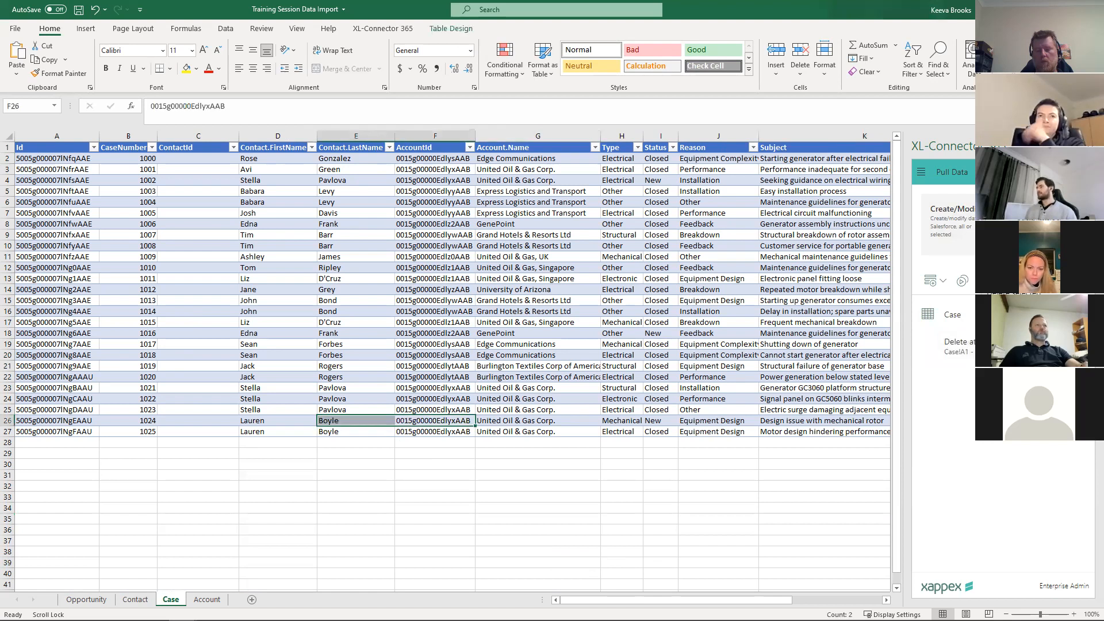
left_click(957, 225)
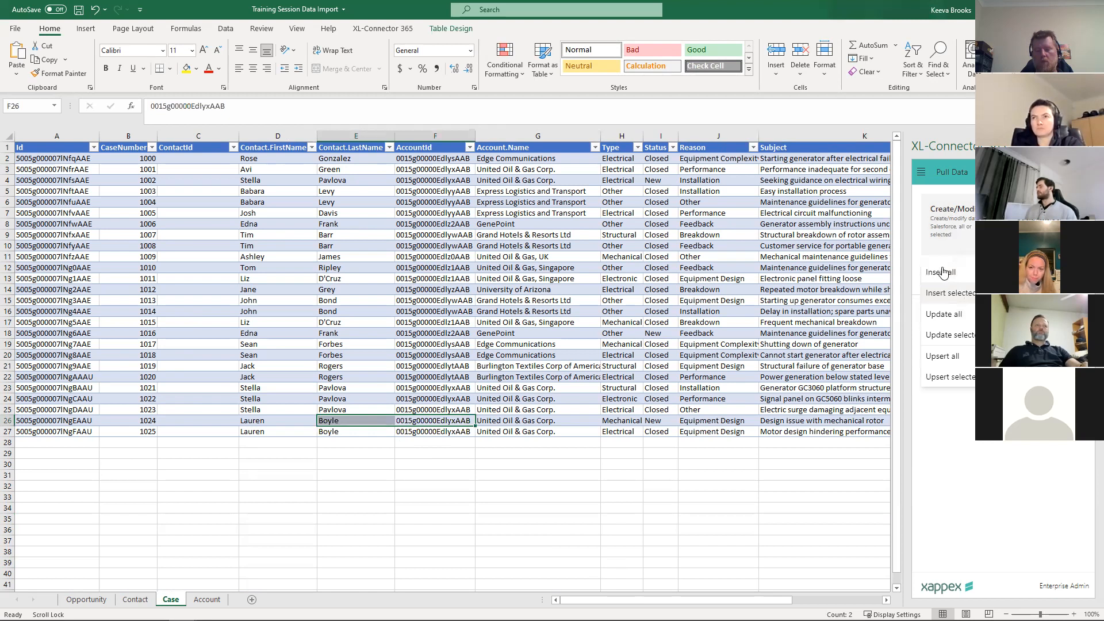
left_click(943, 272)
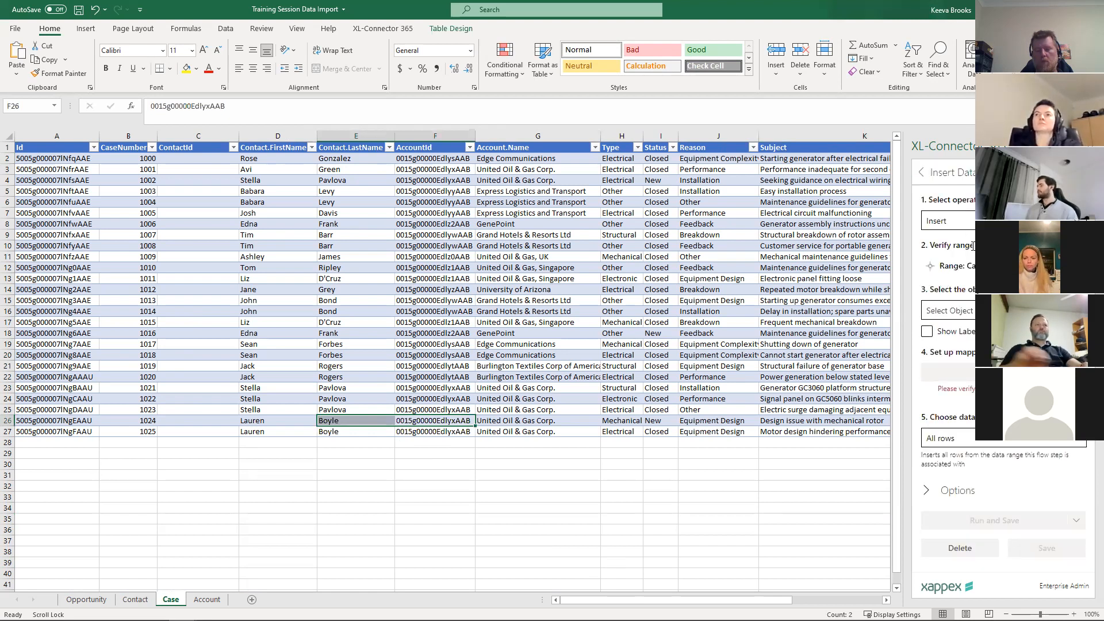
- Set Case as the Salesforce object of the insert operation
left_click(933, 311)
type("case")
left_click(938, 333)
left_click(939, 333)
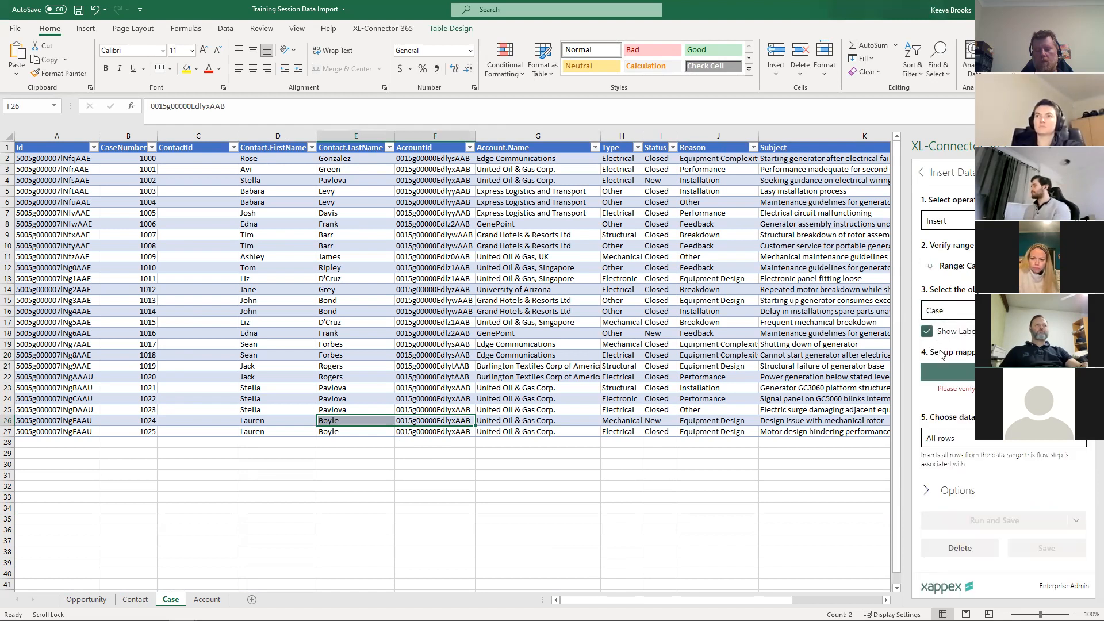
- Exclude the ContactId and Contact.FirstName columns from the insert's field mapping and review the remaining mapped columns
left_click(973, 378)
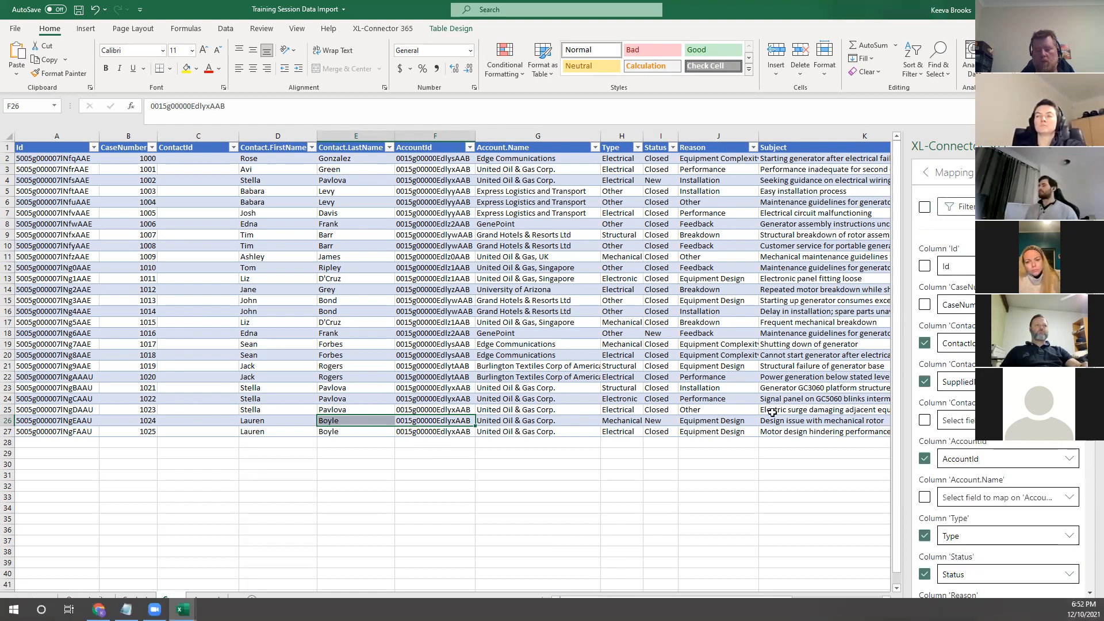
left_click_drag(36, 147, 805, 147)
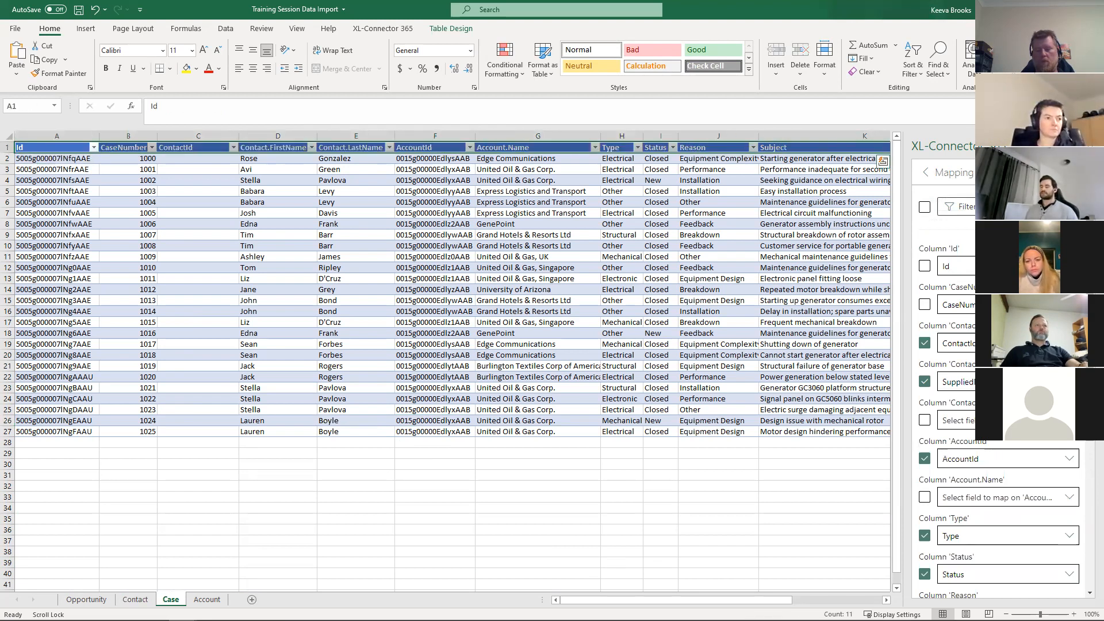
scroll(1000, 403, "down", 2)
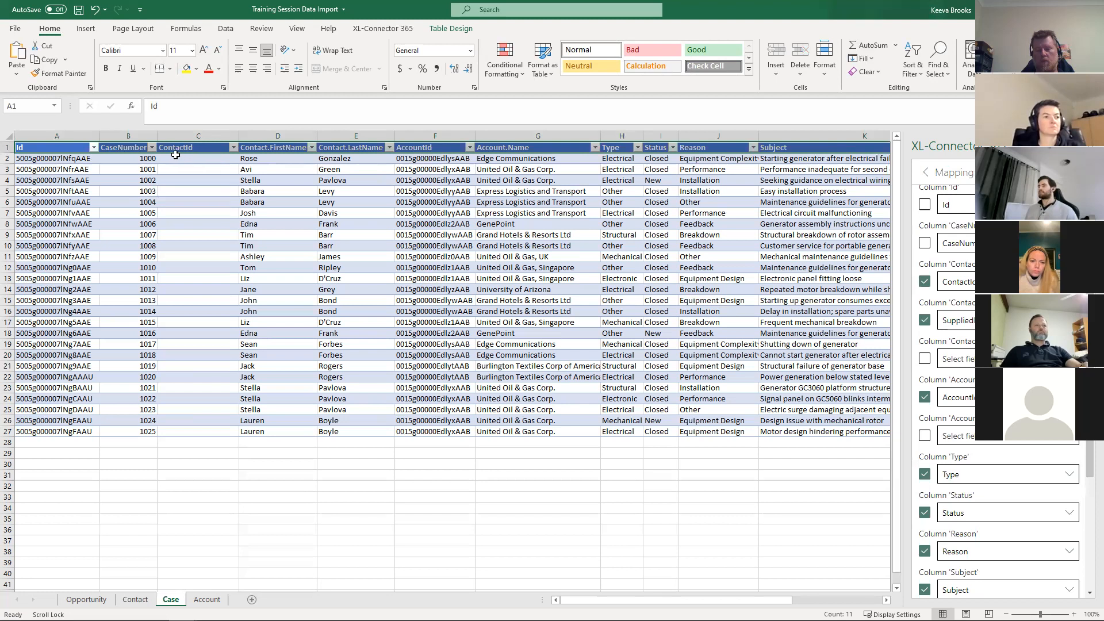
left_click(925, 283)
left_click(926, 320)
scroll(969, 430, "down", 3)
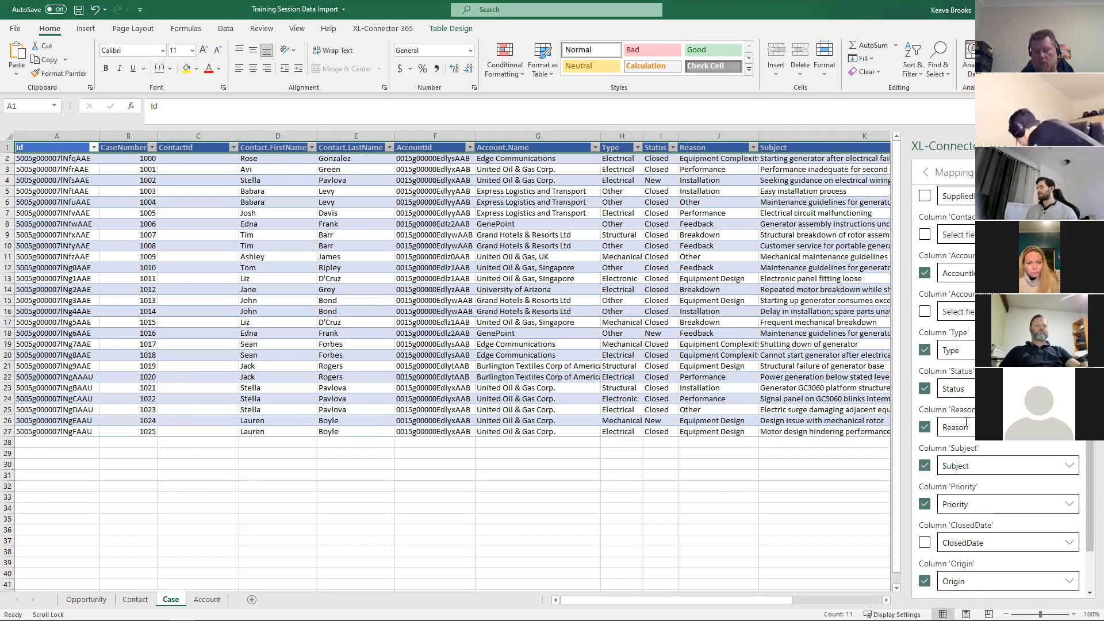
scroll(915, 498, "down", 2)
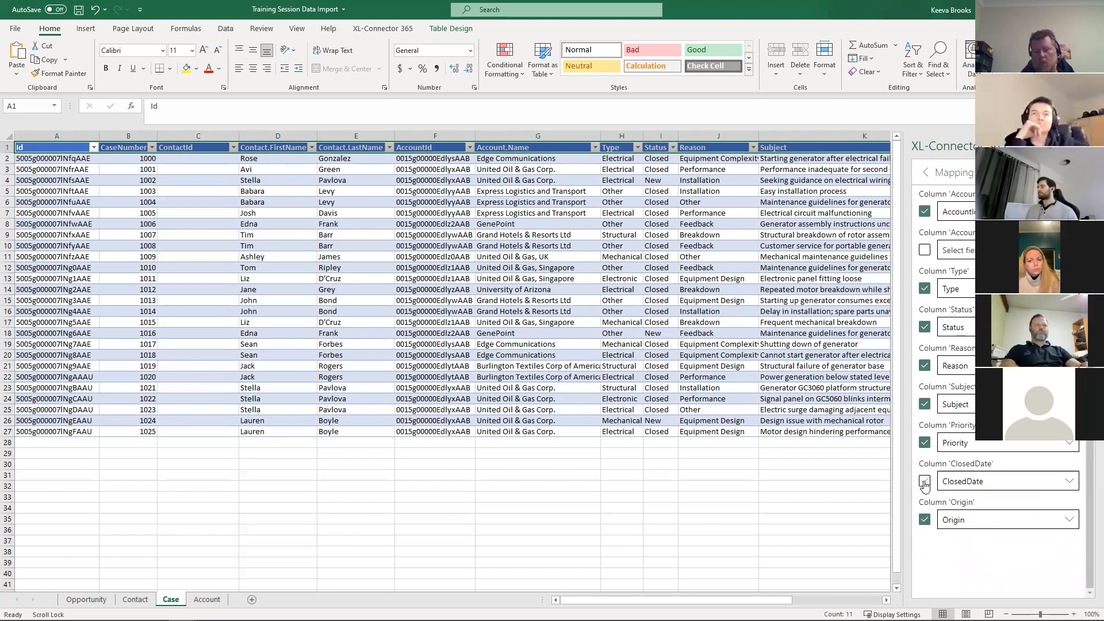
scroll(963, 484, "up", 4)
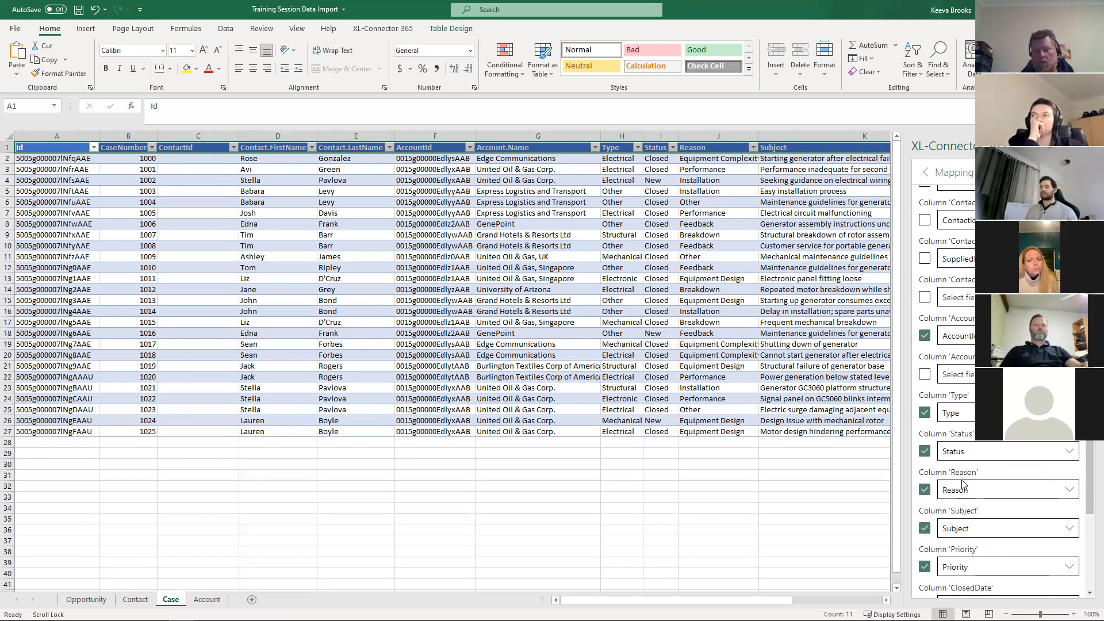
scroll(963, 484, "up", 4)
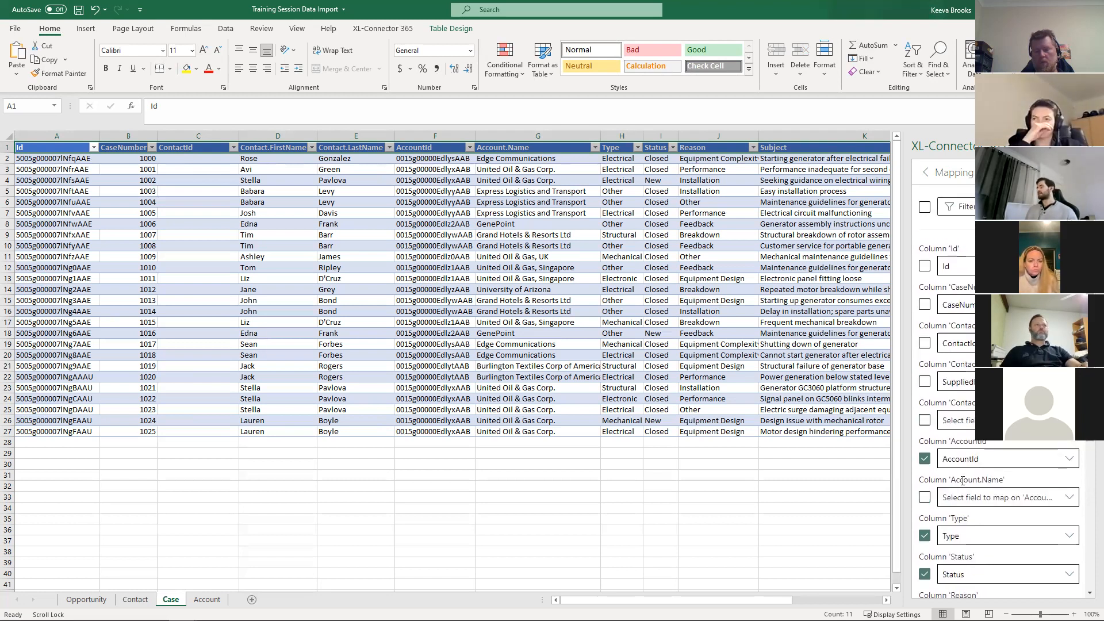
scroll(1001, 403, "down", 8)
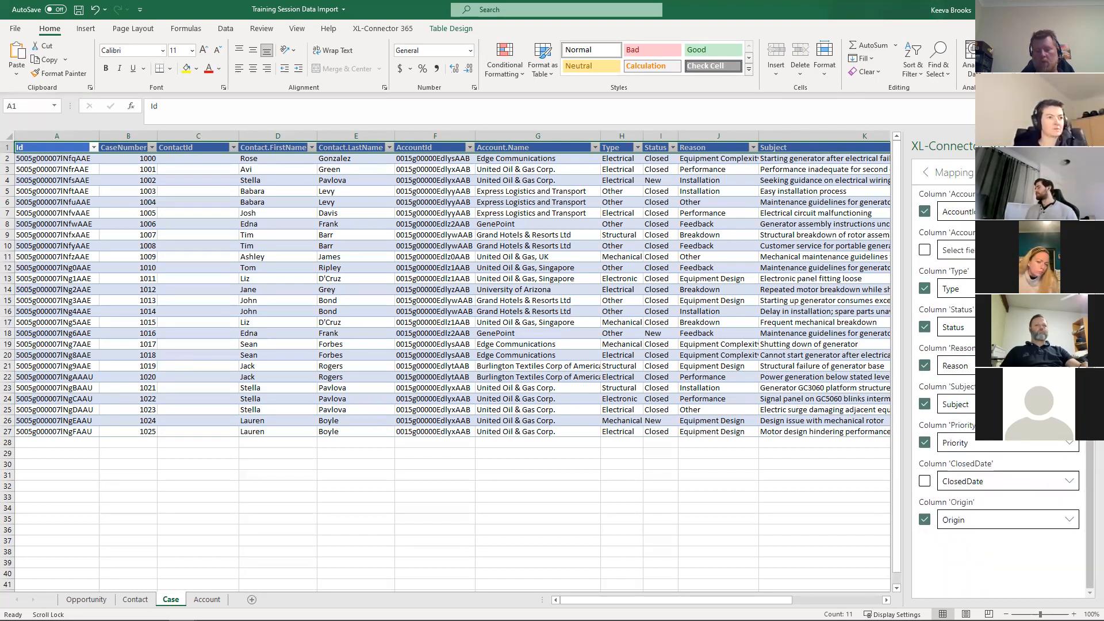
left_click(926, 173)
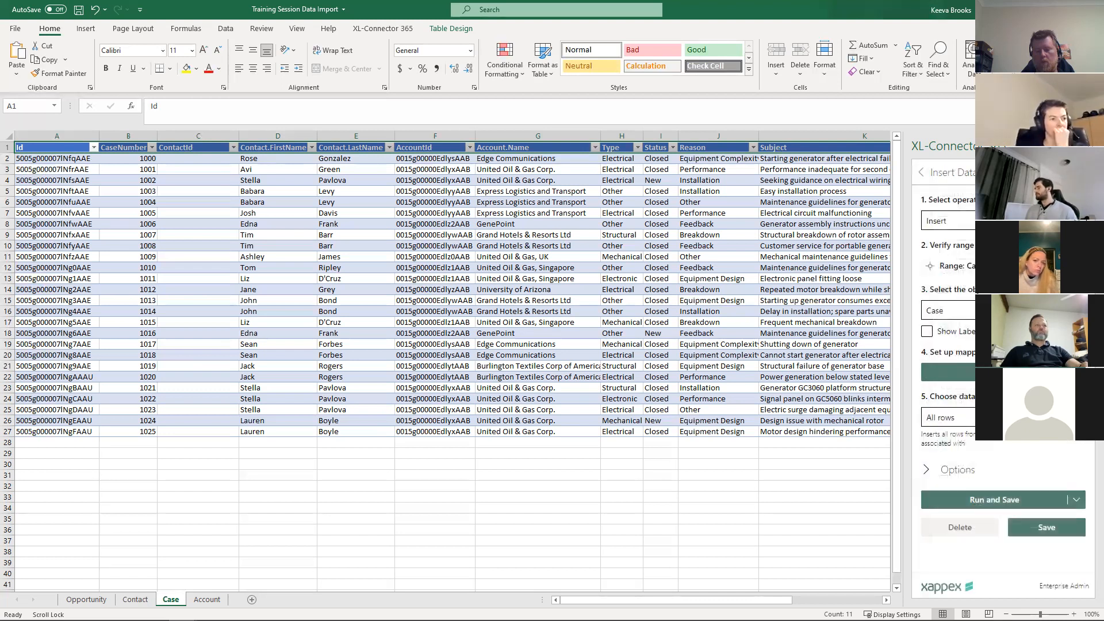
- Try limiting the insert to the selected rows, and to specific rows 1,4,10
left_click(945, 417)
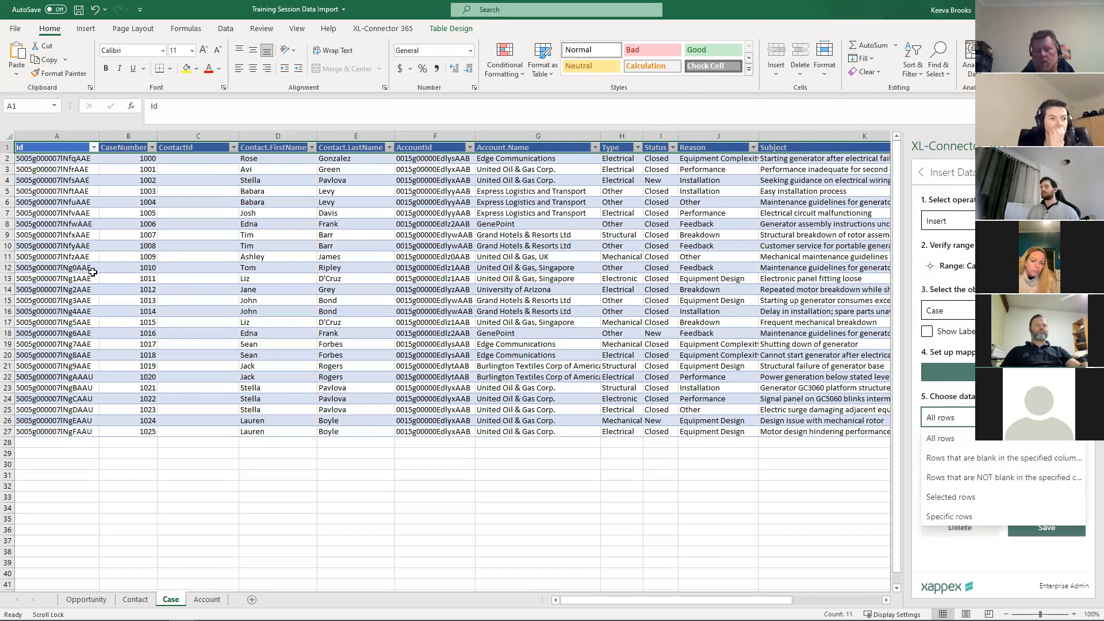
left_click_drag(57, 213, 58, 322)
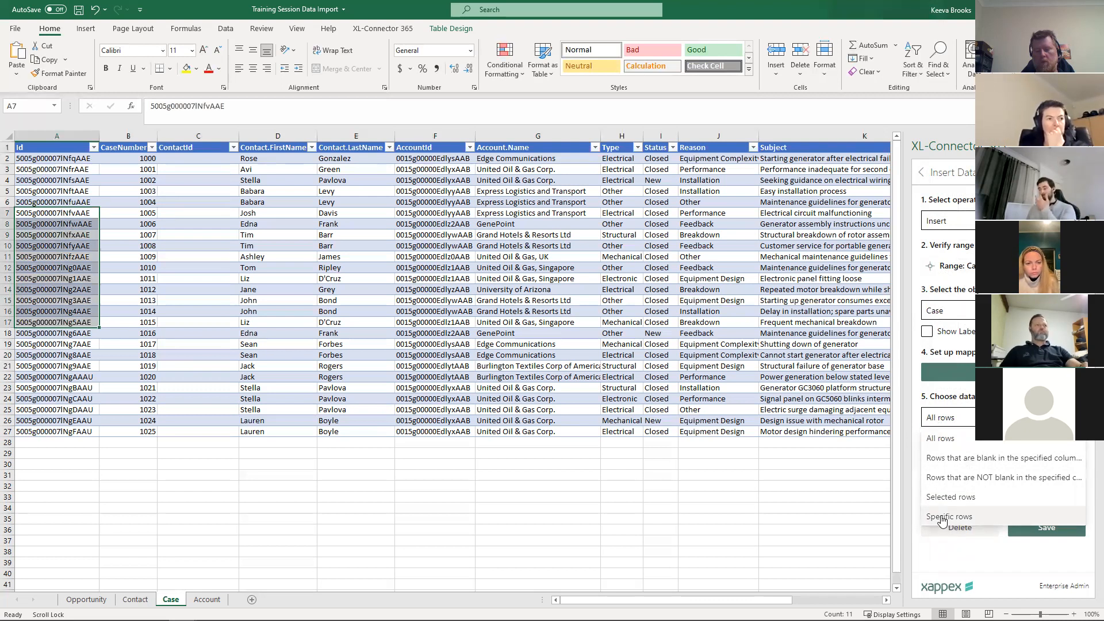
left_click(934, 499)
left_click(948, 418)
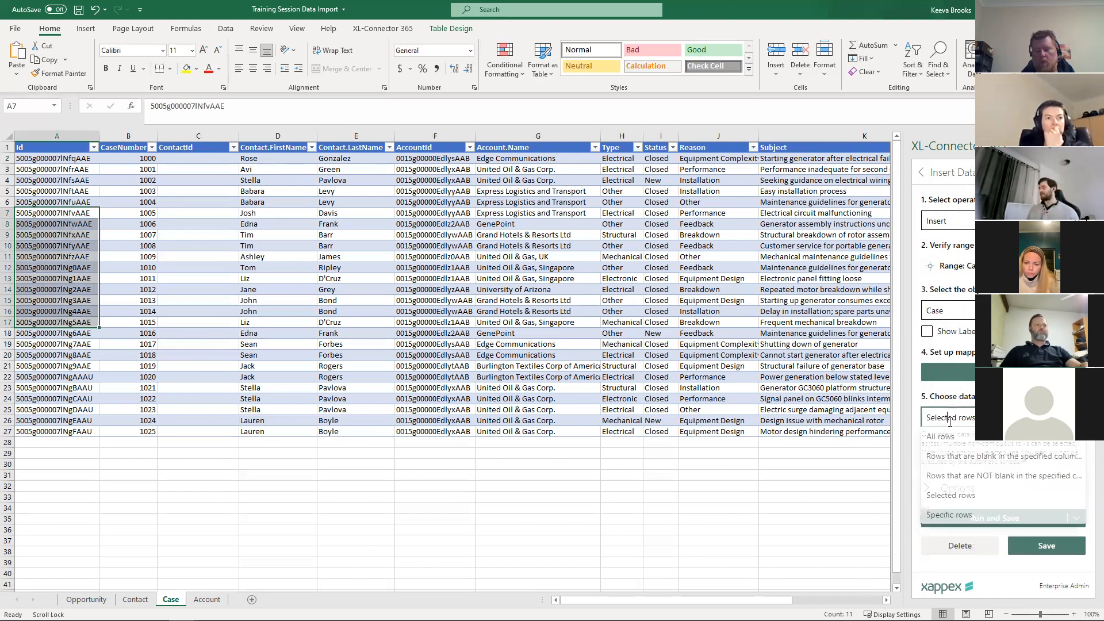
left_click(947, 517)
left_click(962, 490)
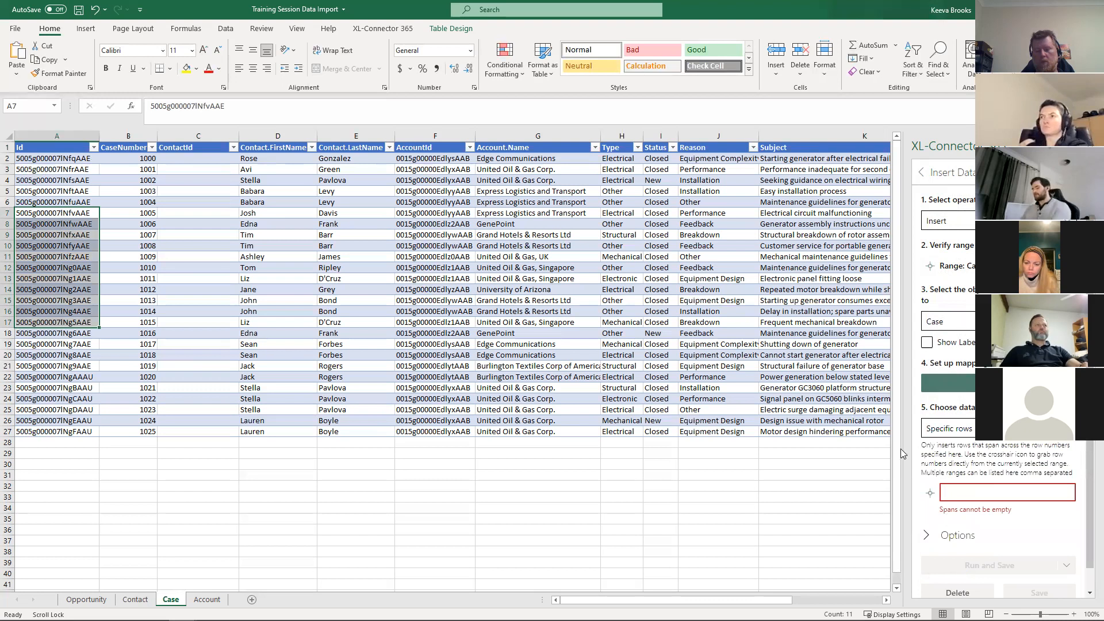
type("1,4,10")
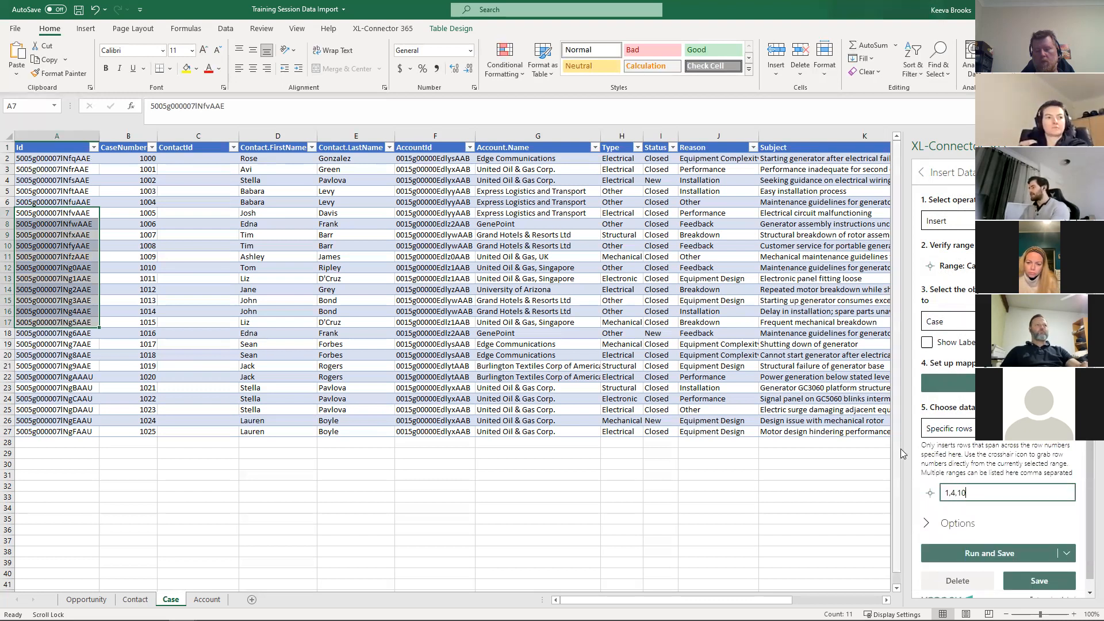
left_click(689, 479)
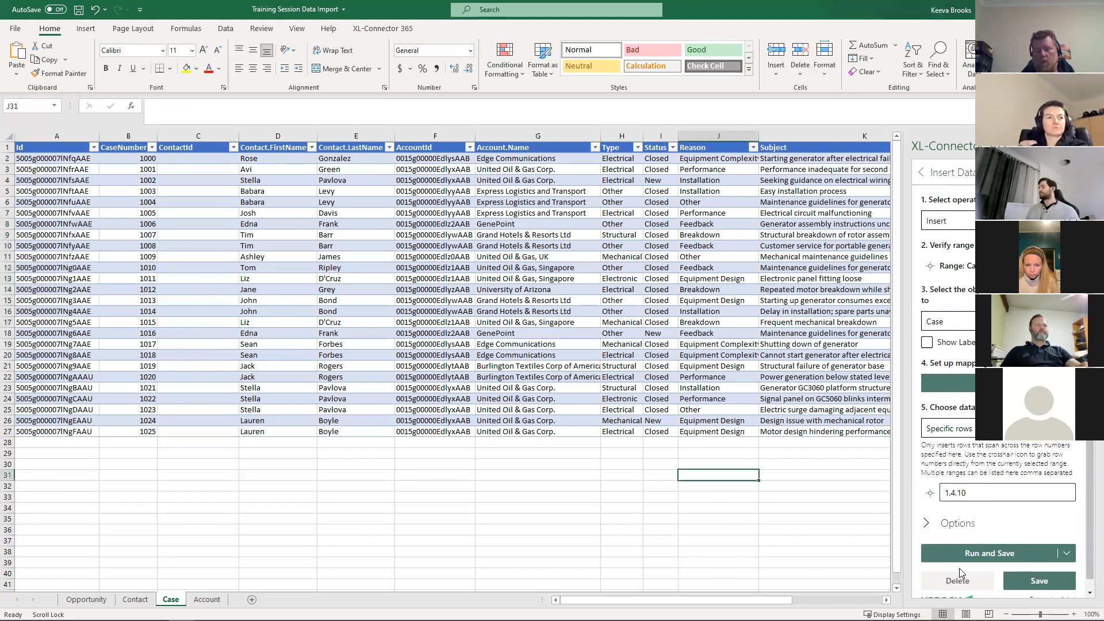
- Set the insert to use all rows, and run and save the operation
left_click(971, 427)
left_click(963, 449)
left_click(977, 503)
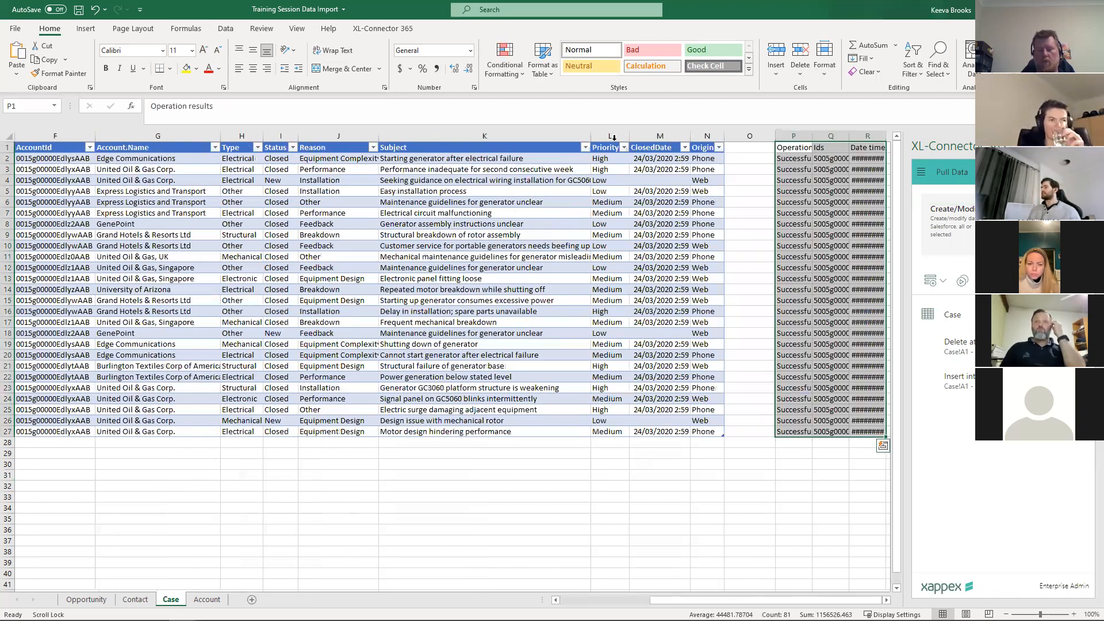
- Fit the widths of the Operation results and Ids columns to their contents
left_click_drag(811, 137, 904, 141)
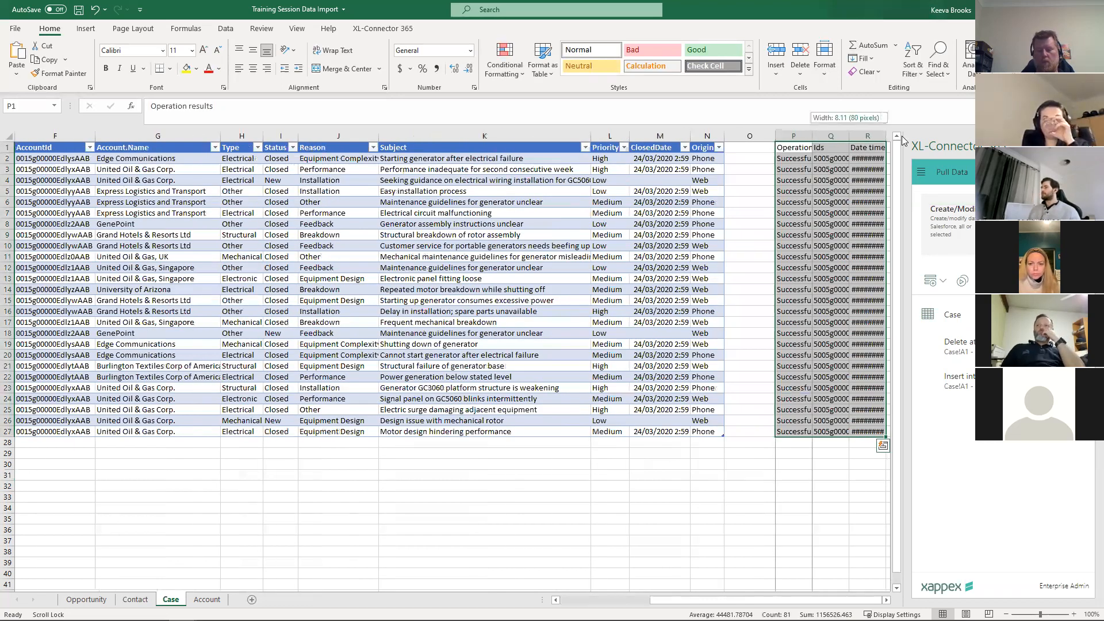
double_click(813, 136)
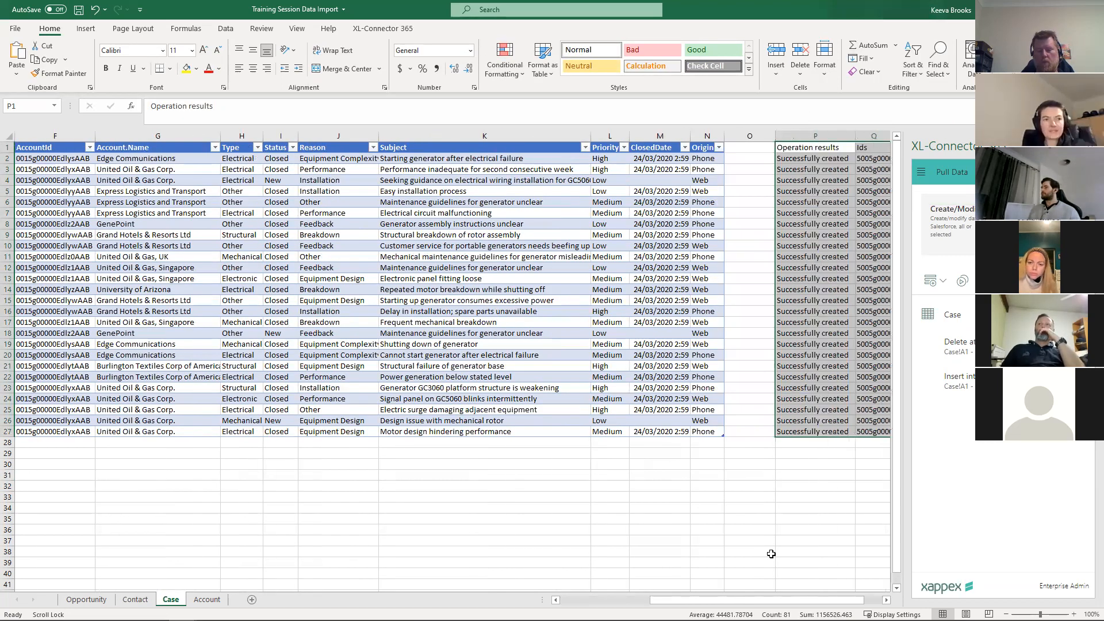
left_click_drag(726, 601, 761, 594)
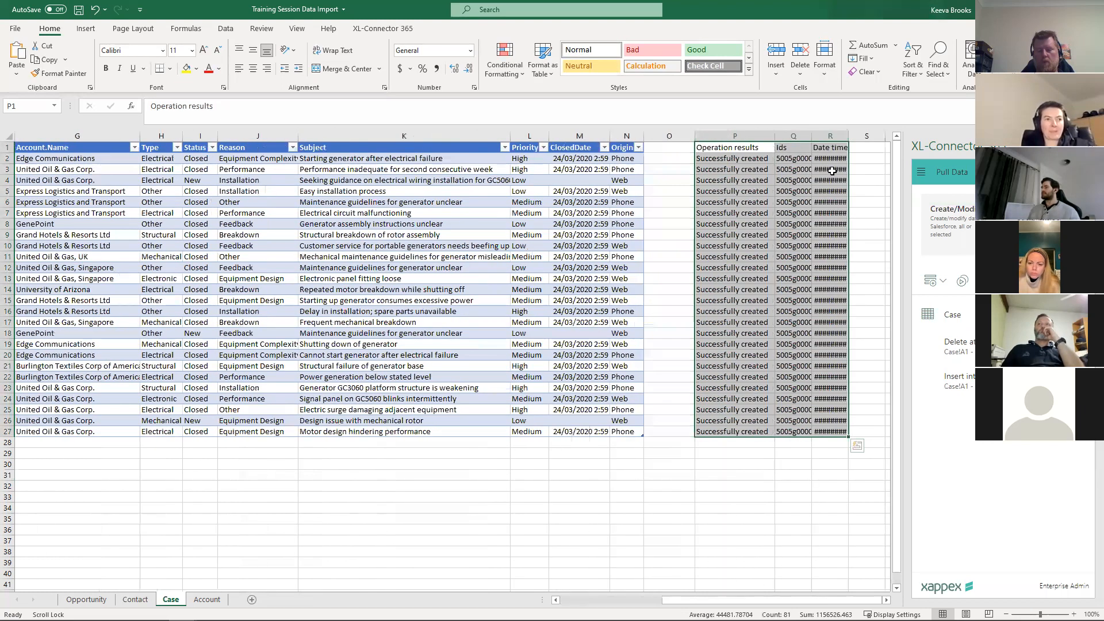
double_click(811, 137)
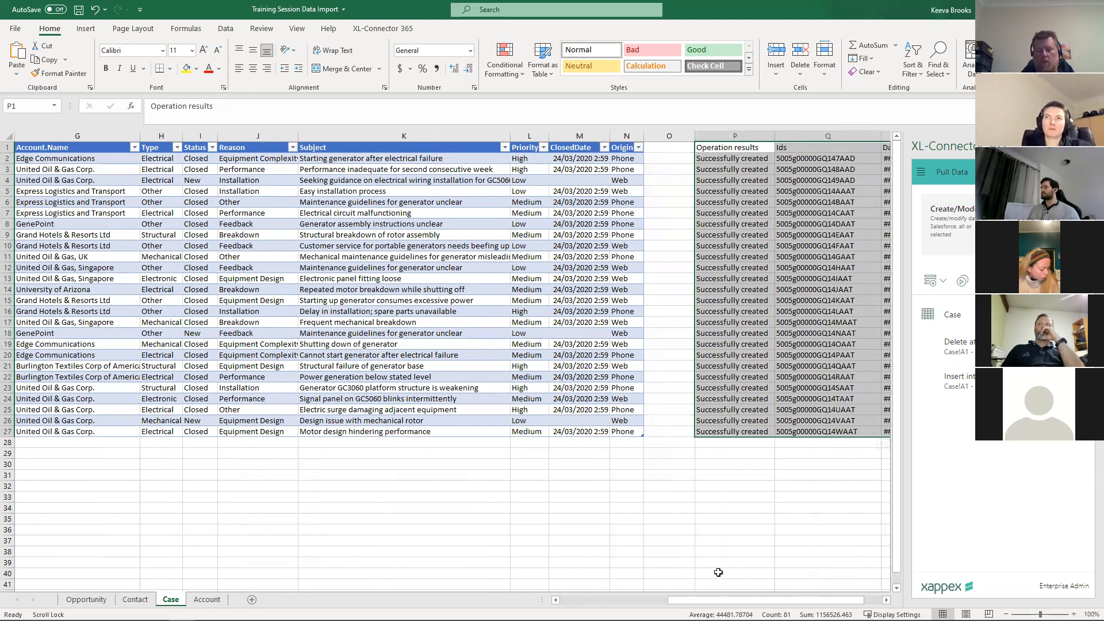
- Clear the Id values of all case rows on the Case sheet
left_click_drag(764, 599, 68, 163)
left_click_drag(56, 334, 52, 419)
key("Delete")
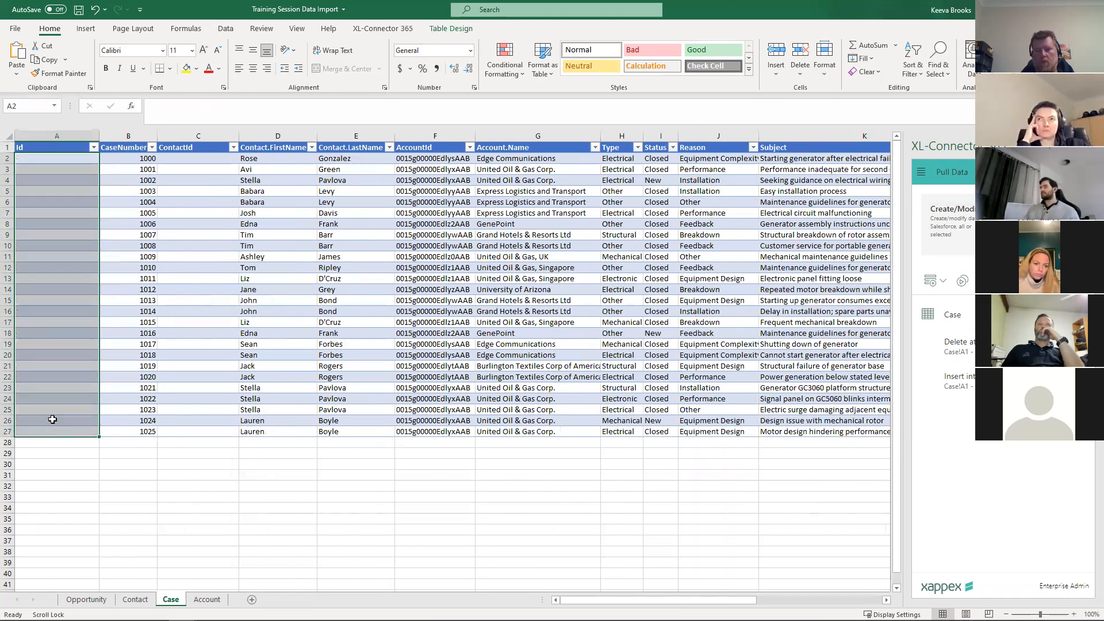
- Change the saved Case insert operation to Update and verify its column-to-field mapping, including the Id column
left_click(992, 378)
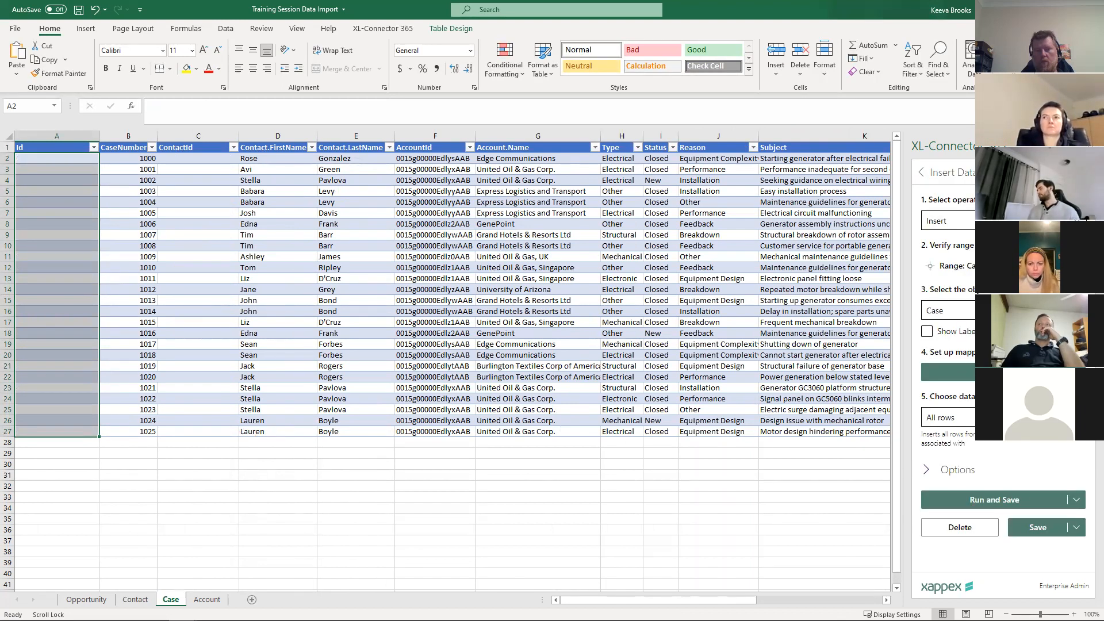
left_click(949, 221)
left_click(948, 256)
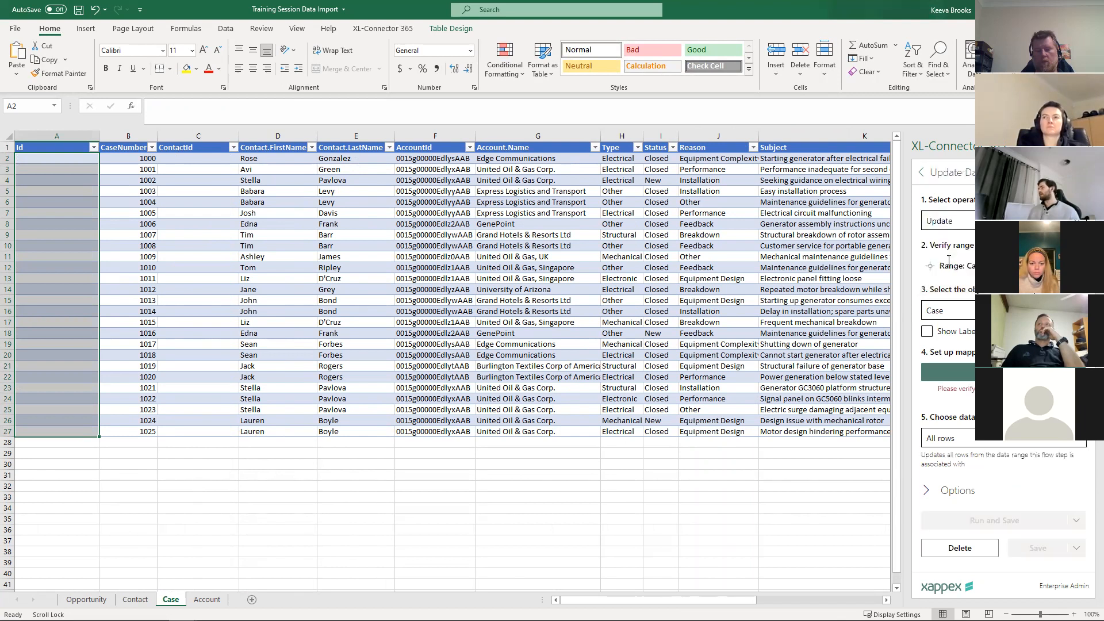
left_click(948, 372)
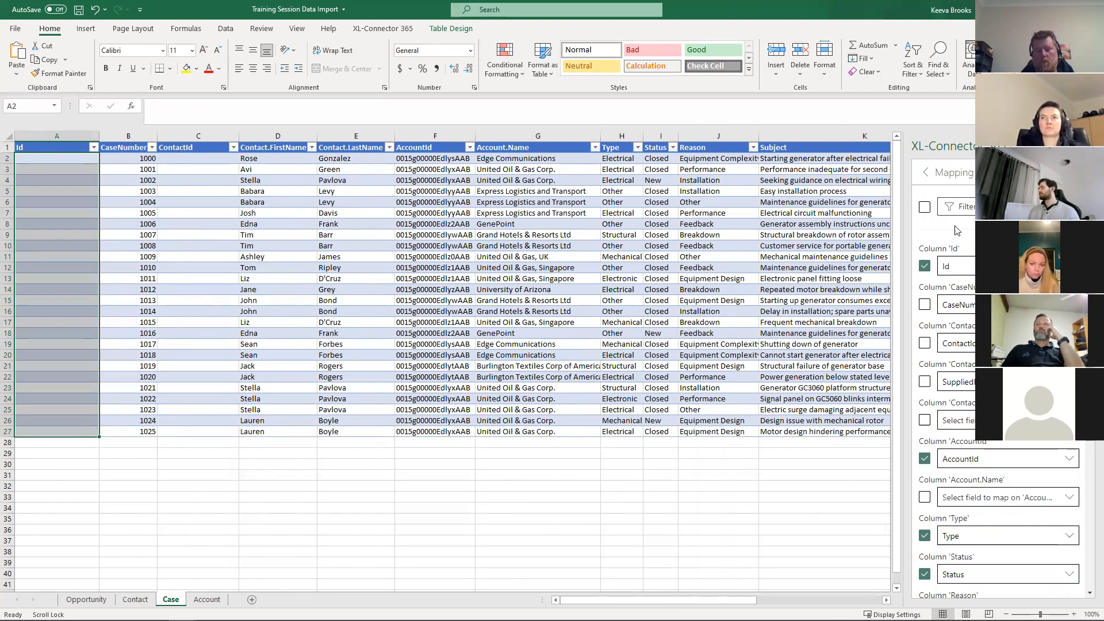
left_click(925, 173)
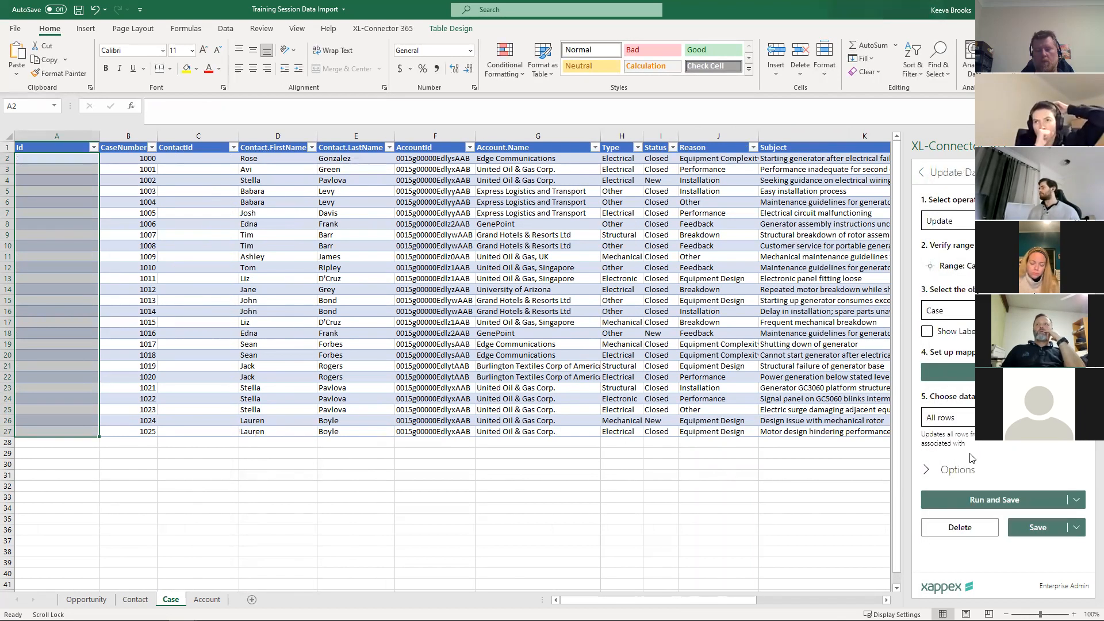
- Examine the Case update's options, such as empty values and batch size, its field mapping, and the available row choices
left_click(948, 470)
scroll(949, 472, "down", 2)
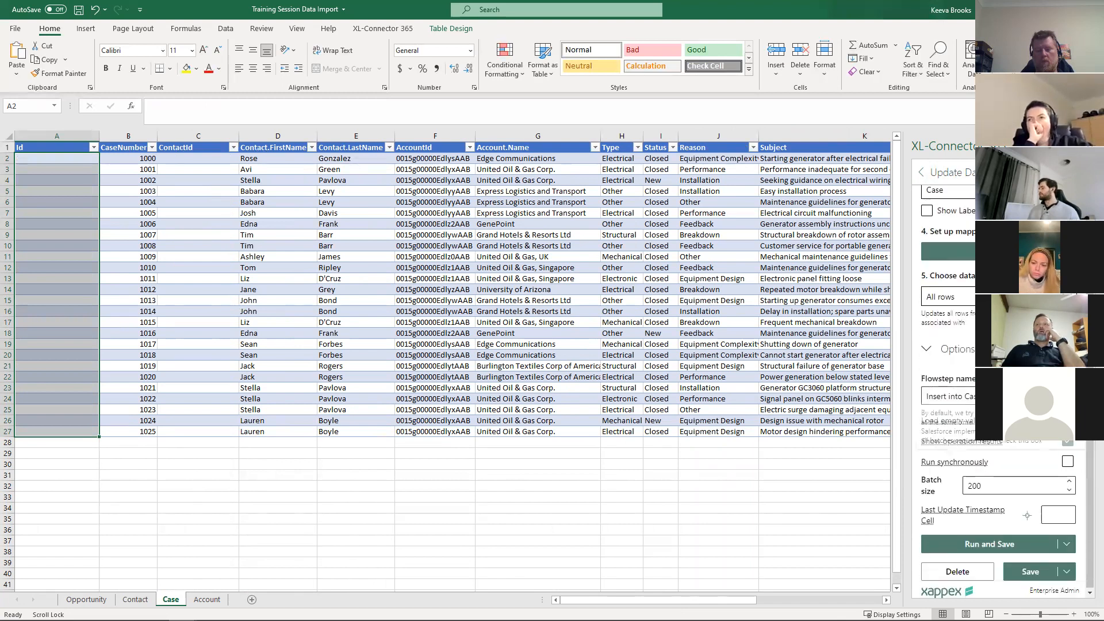
scroll(949, 422, "up", 1)
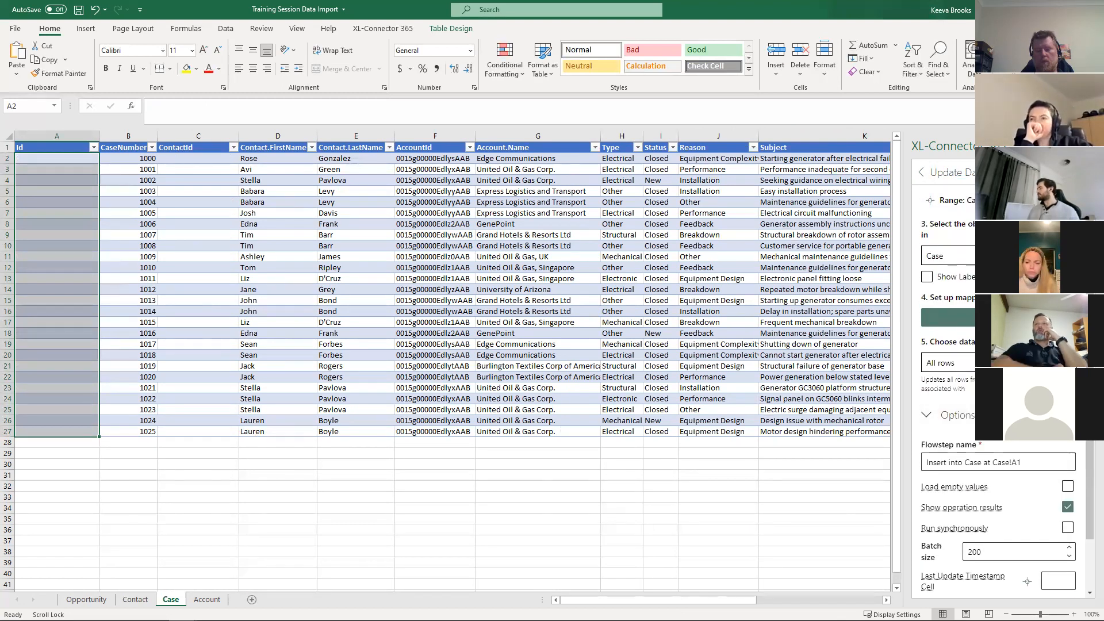
left_click(948, 318)
scroll(1000, 380, "down", 2)
scroll(1001, 379, "up", 2)
scroll(1001, 379, "up", 2)
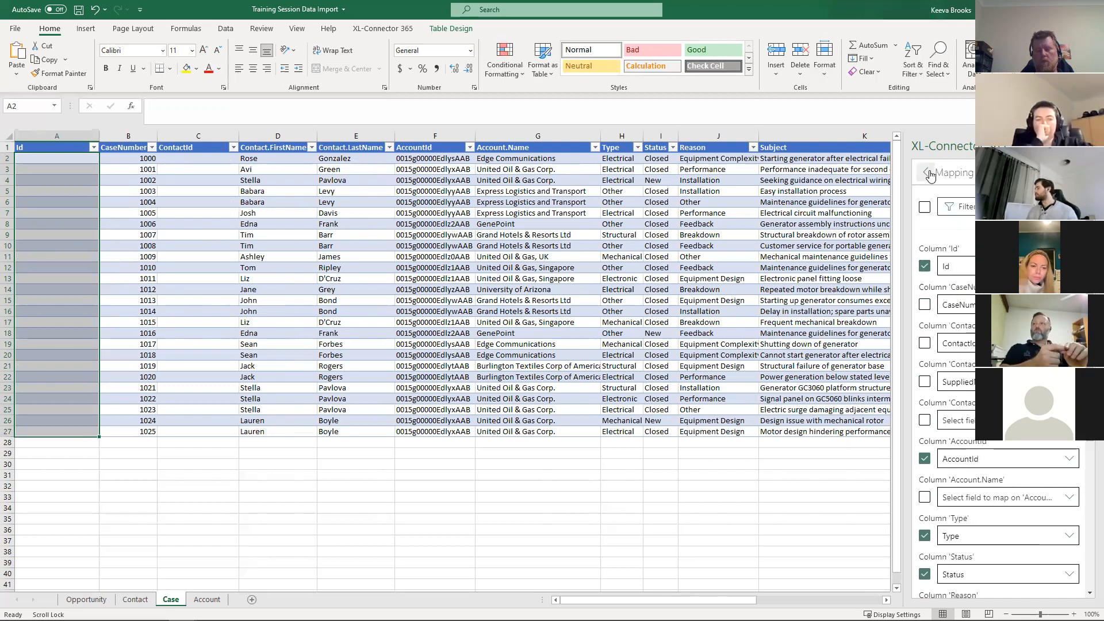
left_click(928, 174)
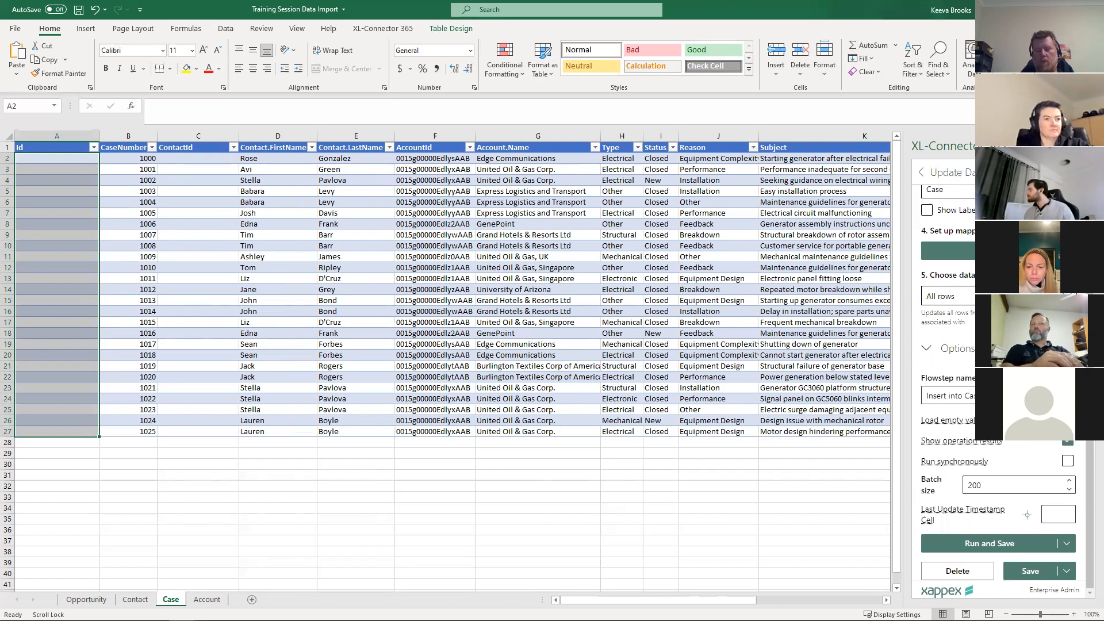
scroll(998, 374, "up", 3)
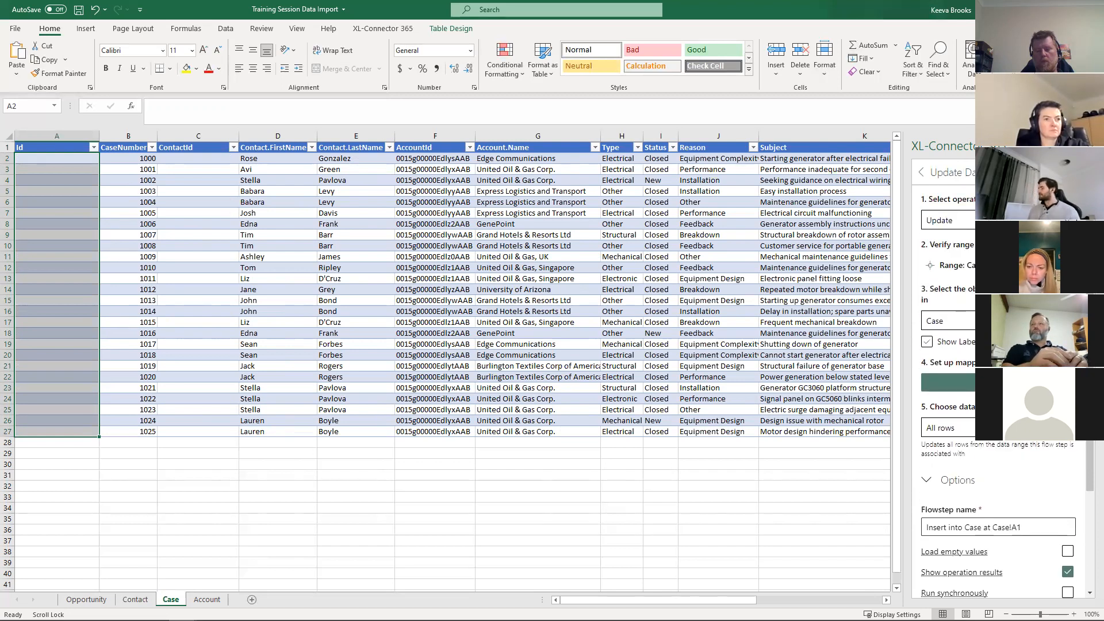
left_click(952, 435)
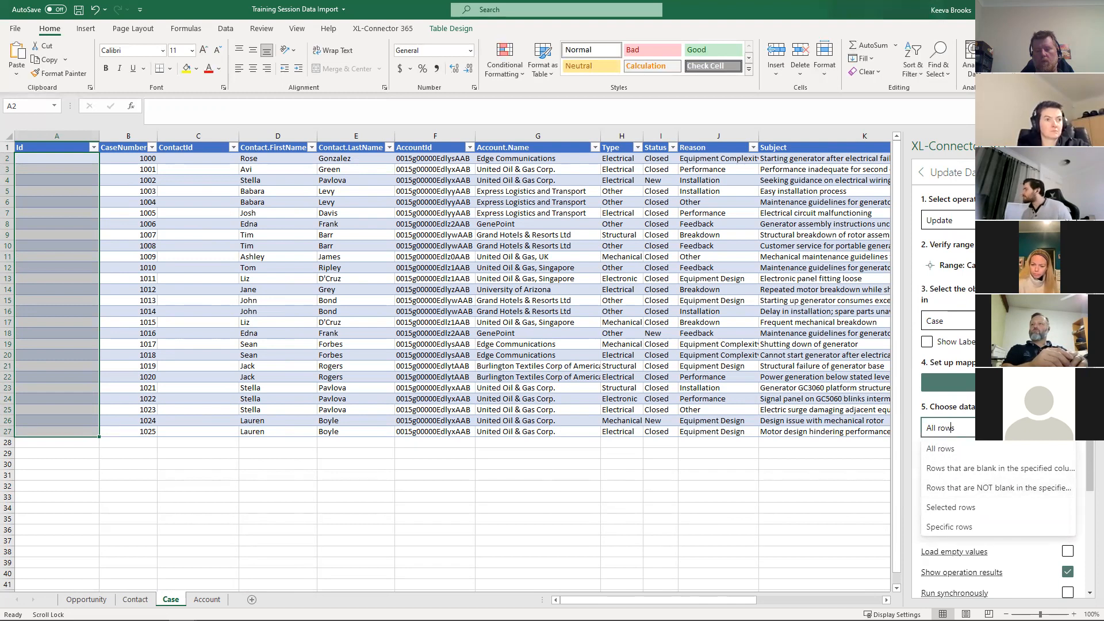
left_click(1003, 406)
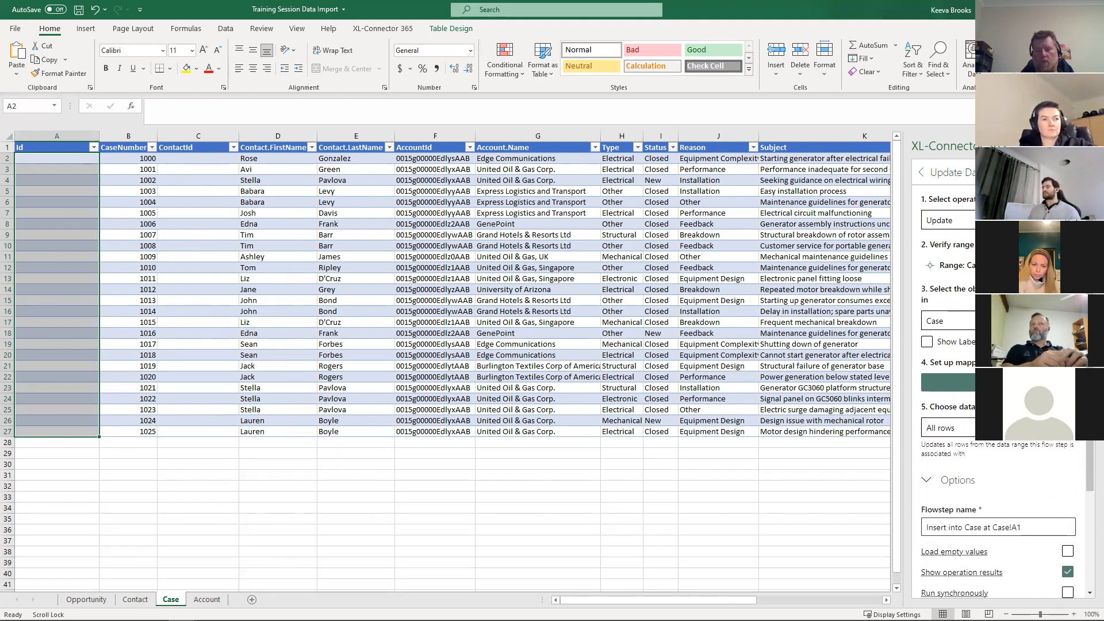
- Compare the returned Ids next to the case table with the Id column at its start on the Case sheet
left_click_drag(652, 598, 756, 580)
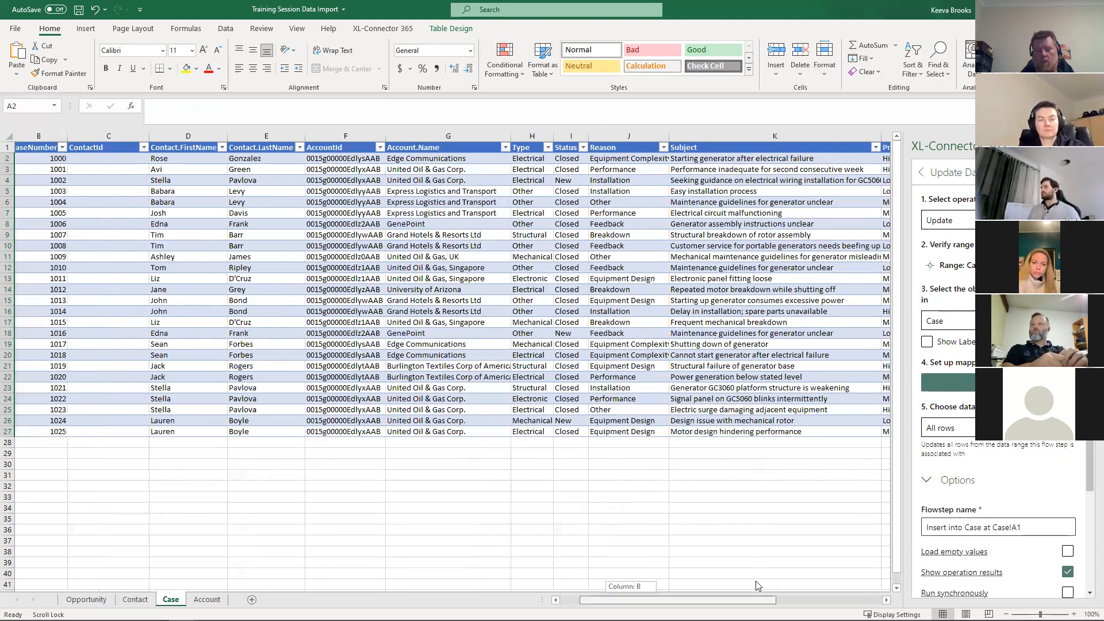
left_click(674, 161)
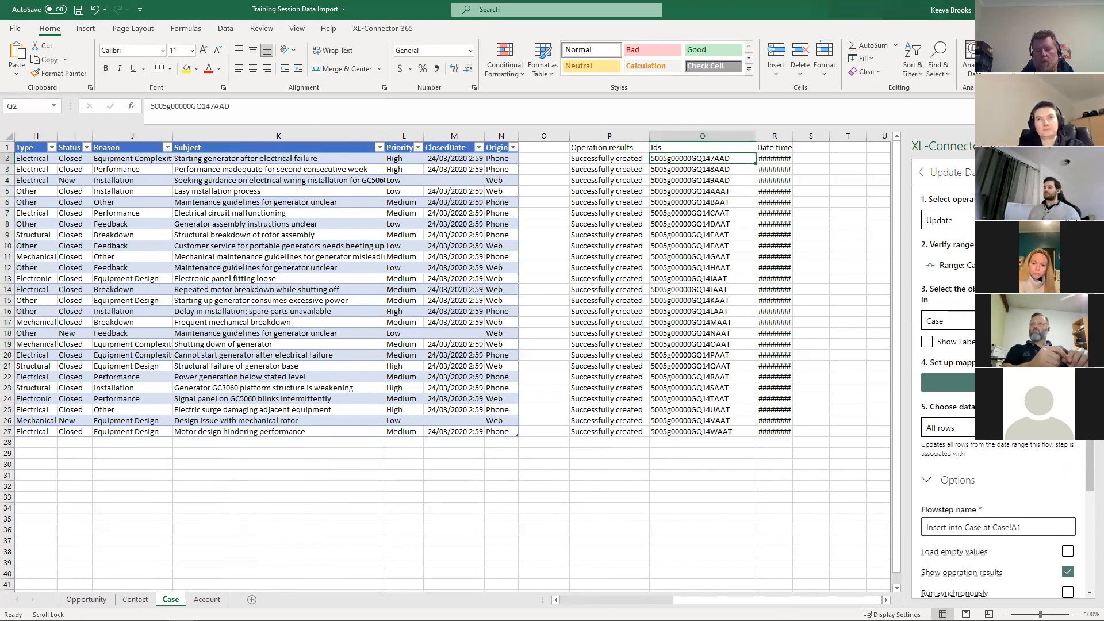
left_click_drag(718, 599, 712, 599)
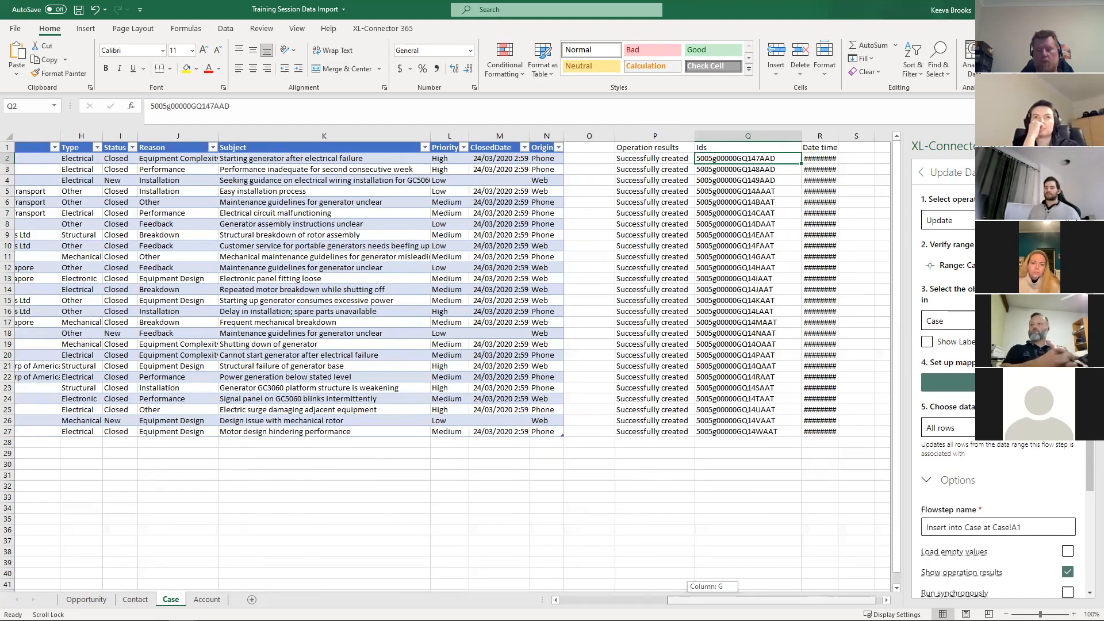
left_click_drag(712, 600, 99, 272)
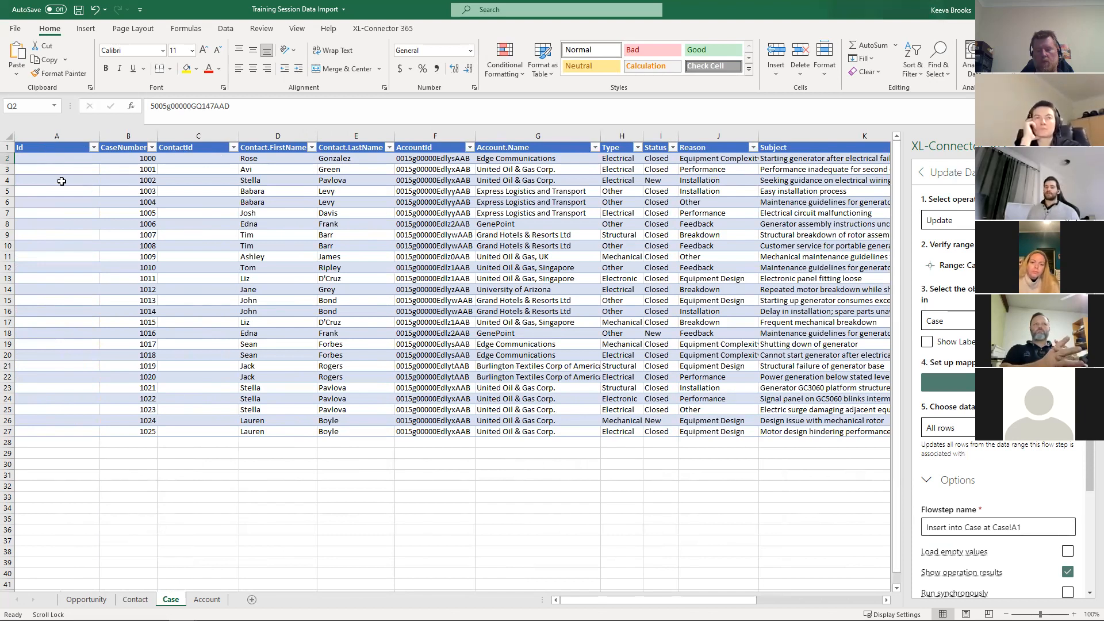
left_click_drag(641, 600, 718, 600)
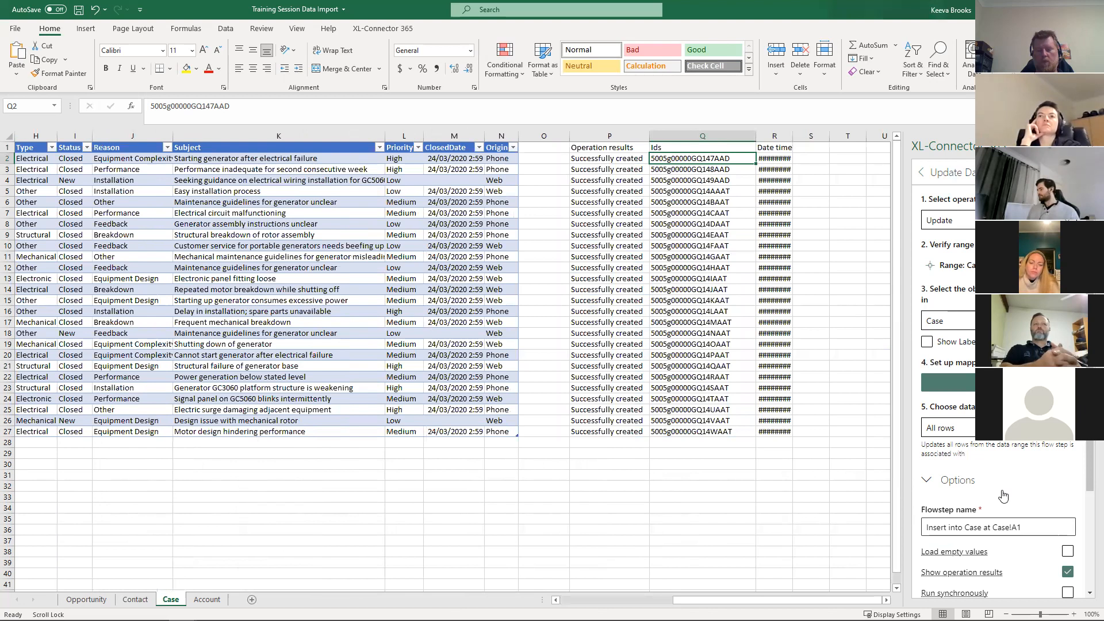
scroll(1003, 496, "down", 1)
scroll(833, 547, "down", 1)
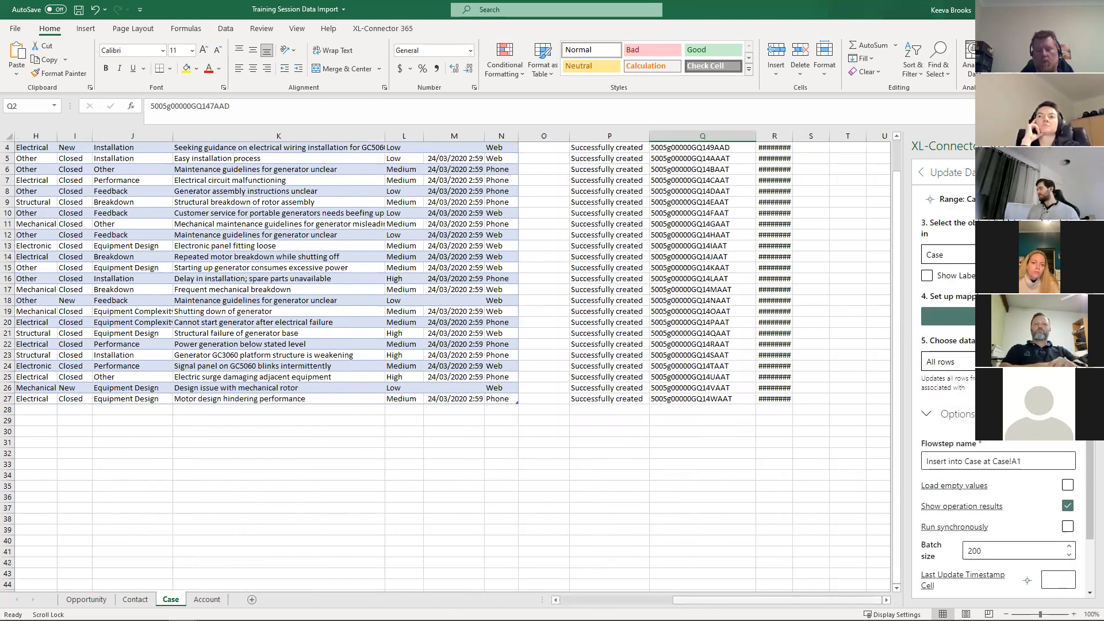
scroll(528, 524, "left", 3)
scroll(532, 406, "up", 1)
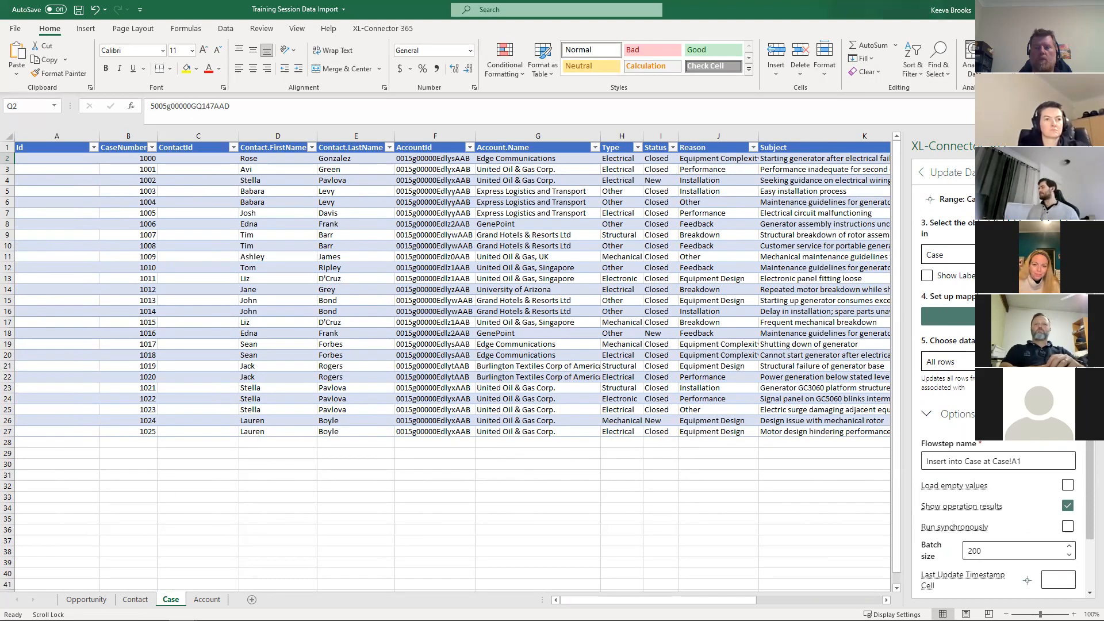
- Leave the Case update setup and save the changes to the flow step
scroll(1000, 345, "up", 2)
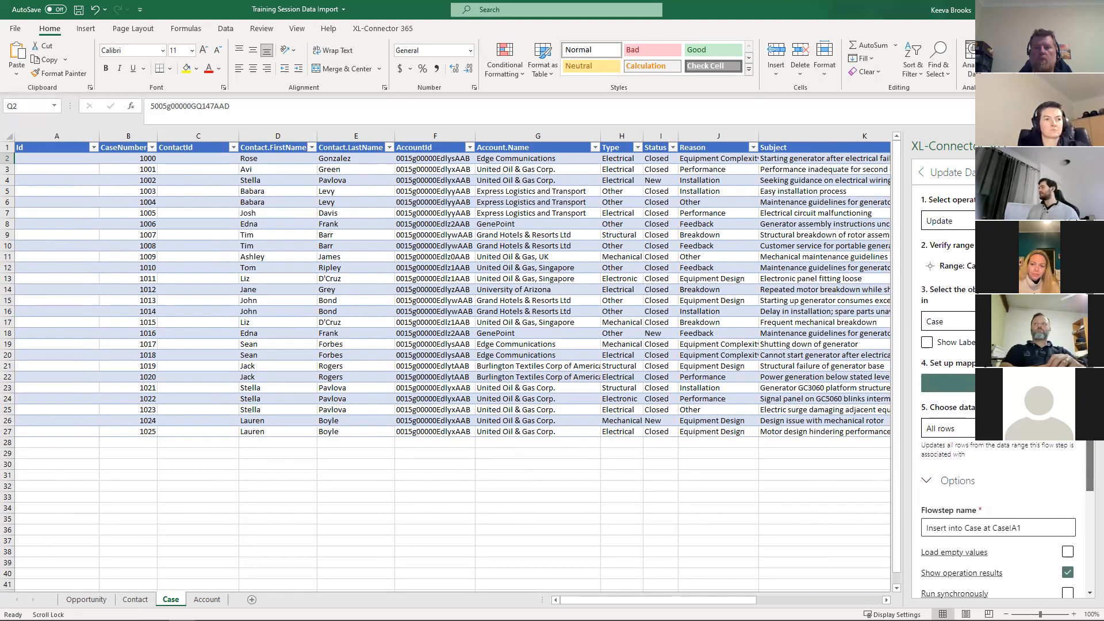
left_click(922, 173)
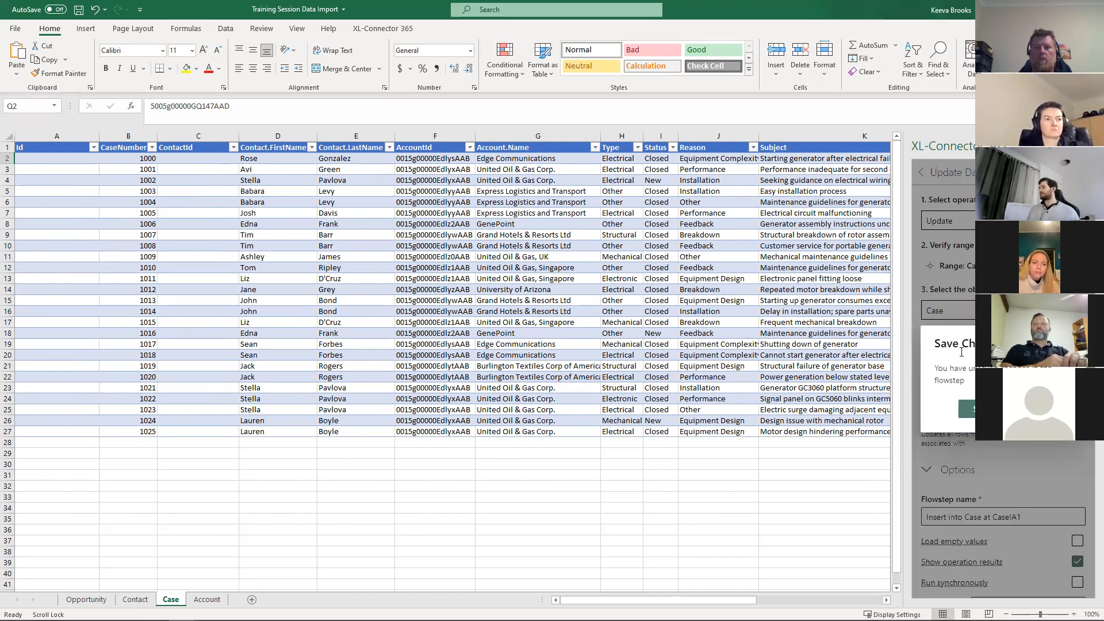
left_click(972, 410)
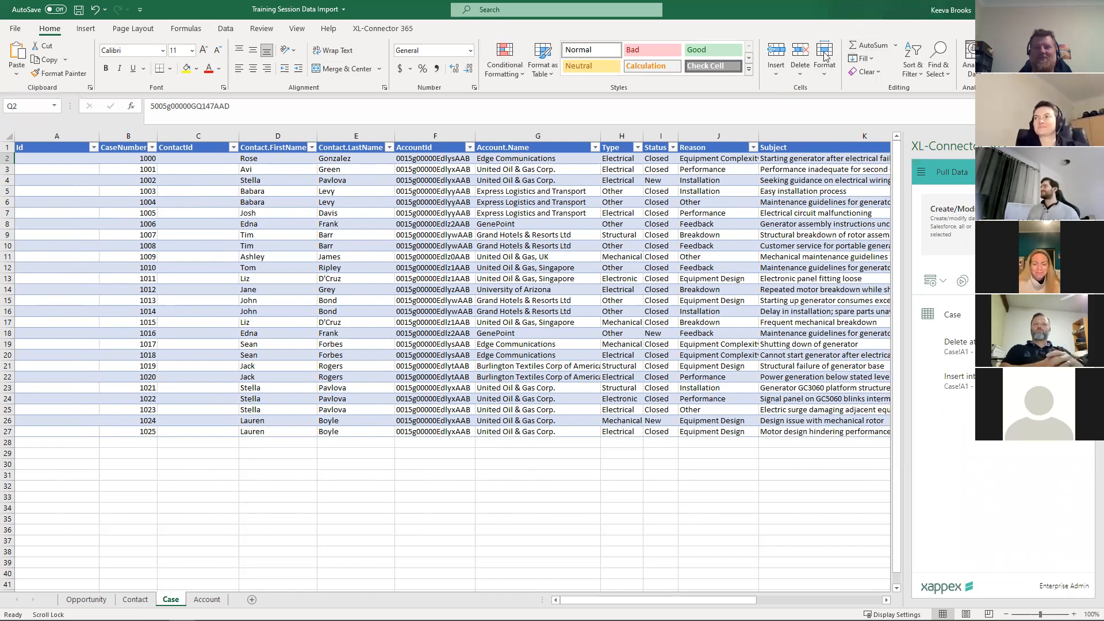
- Switch to Chrome and review the Data Import Wizard and Data Loader comparison and links on the Salesforce admin training week 6 page
left_click(1024, 10)
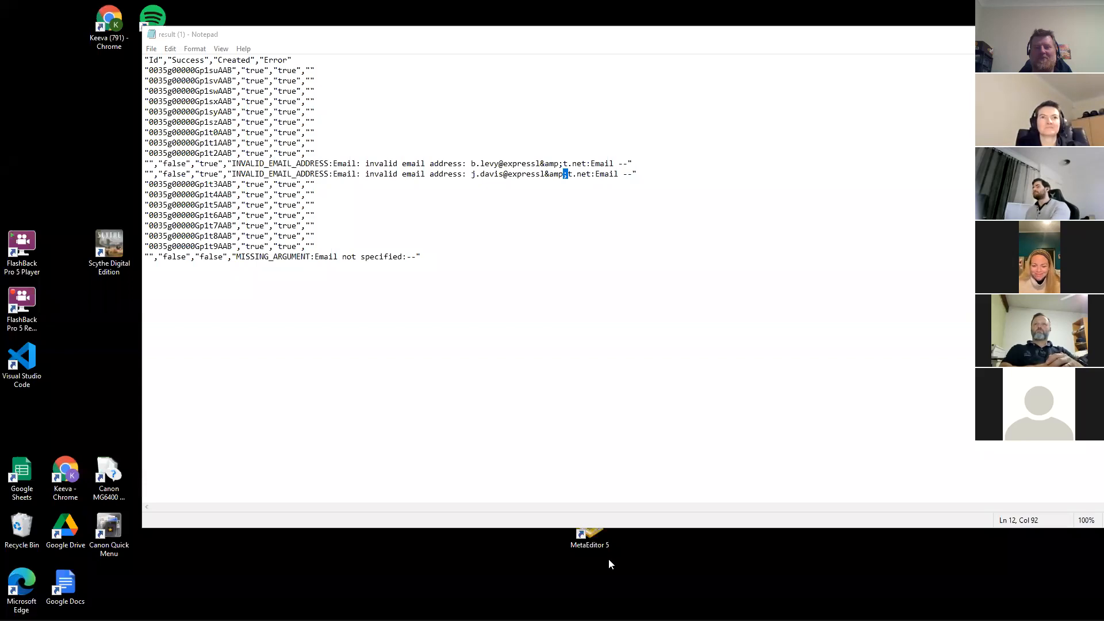
key("alt+Tab")
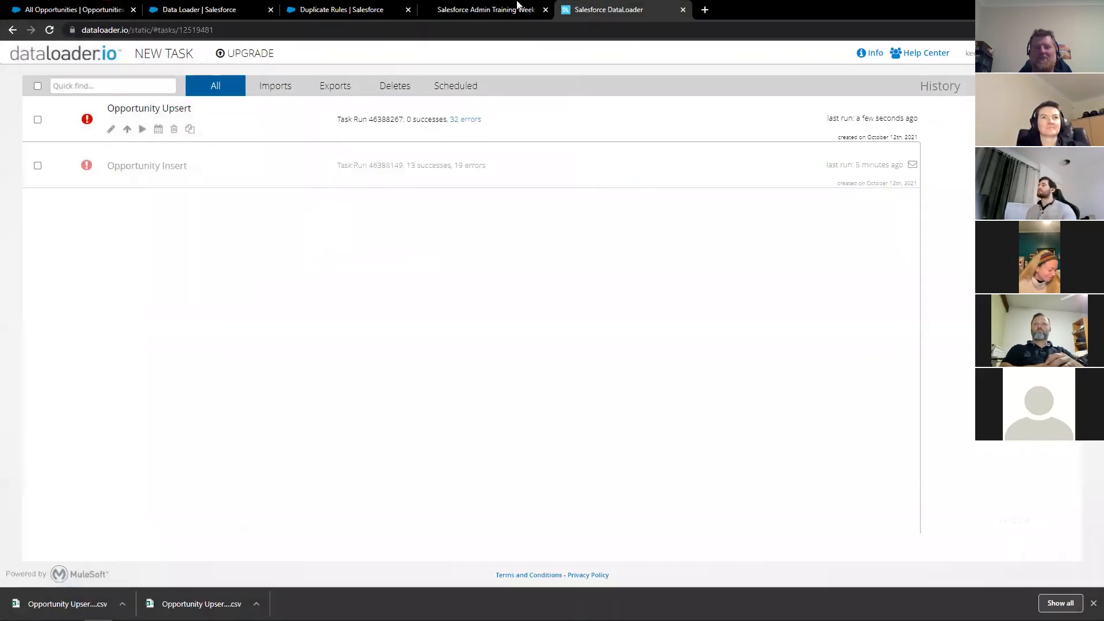
left_click(491, 10)
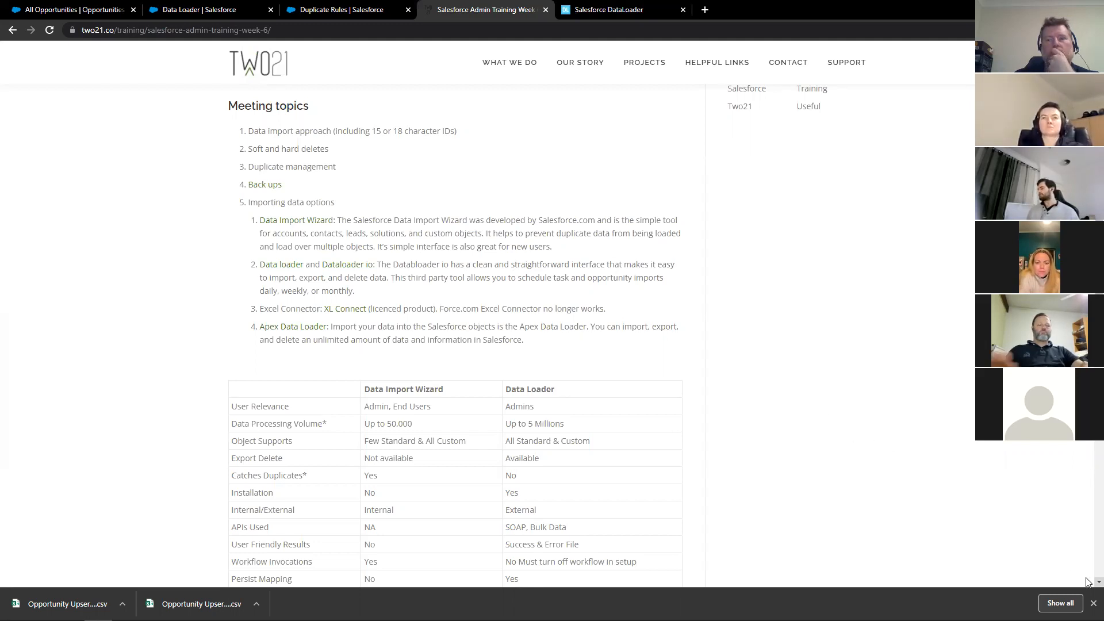
left_click(1092, 602)
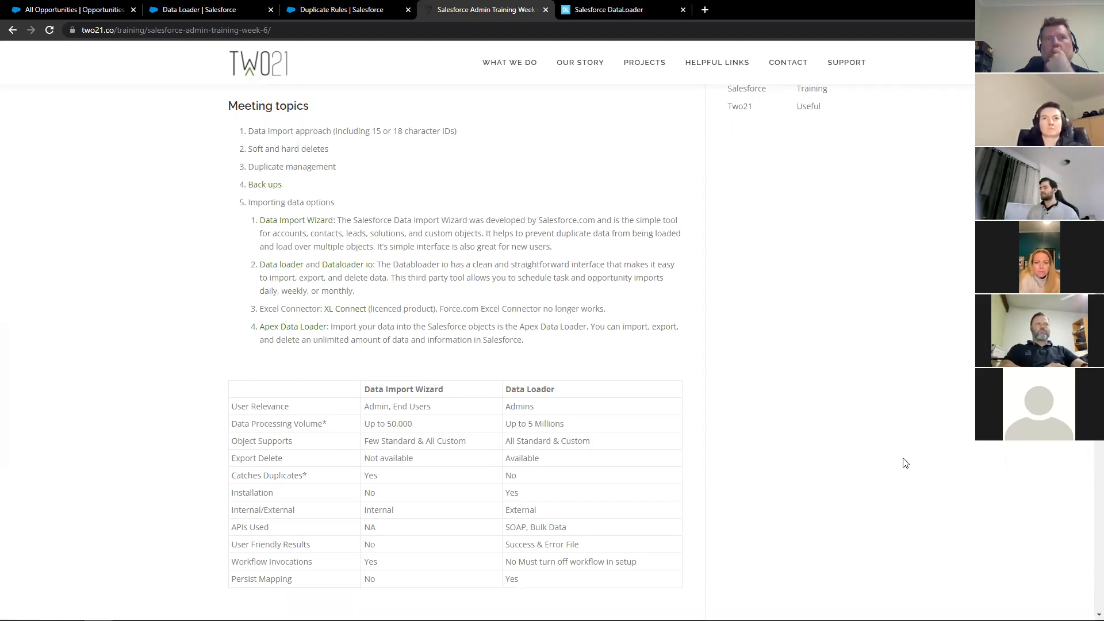
scroll(904, 460, "down", 1)
scroll(904, 462, "down", 4)
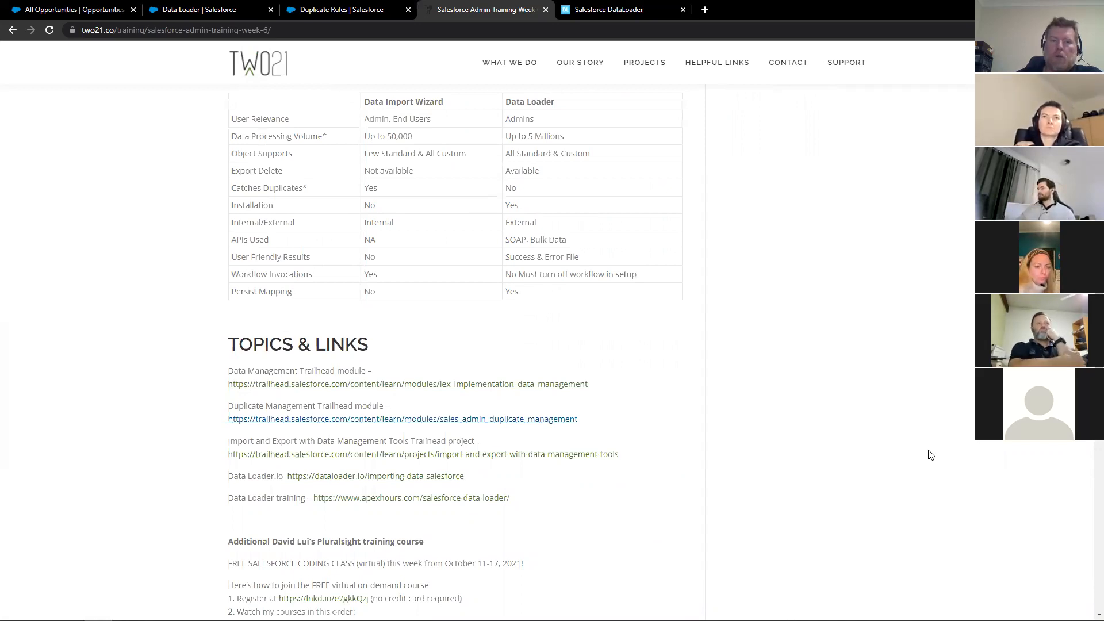
scroll(931, 454, "up", 2)
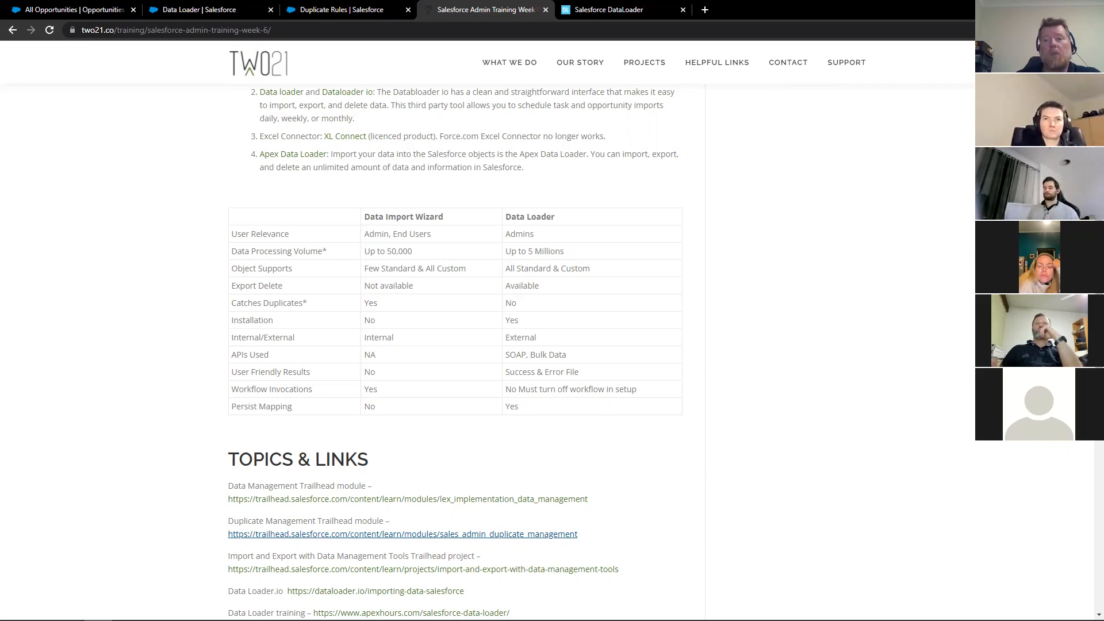
- Open the Accounts list in the Salesforce org and switch from Lightning Experience to Salesforce Classic
left_click(72, 9)
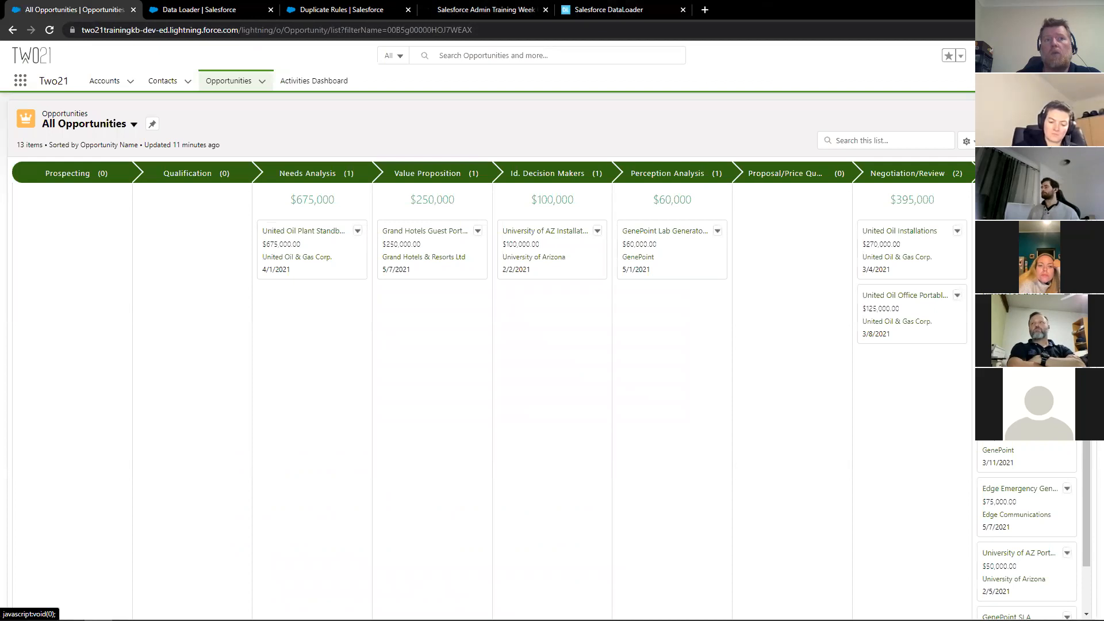
left_click(1042, 55)
left_click(861, 60)
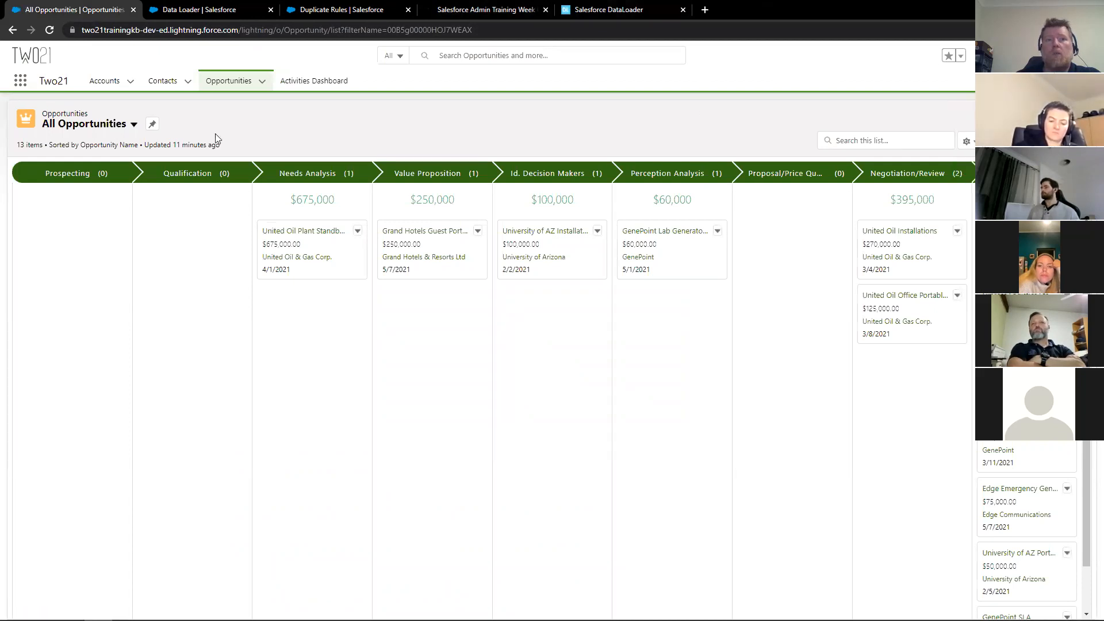
left_click(105, 82)
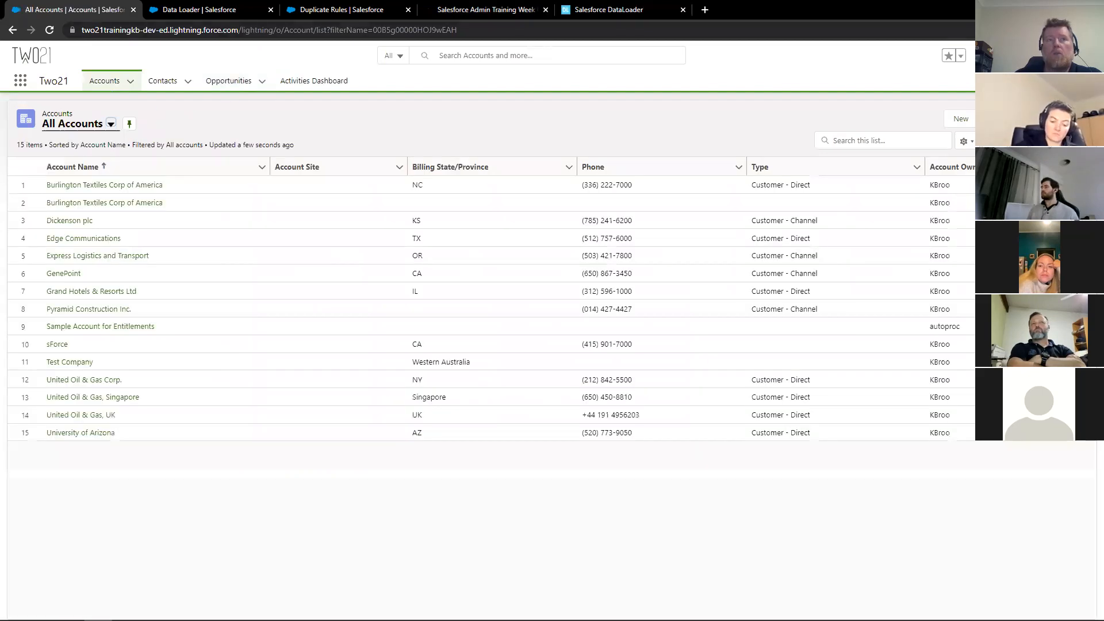
left_click(1084, 56)
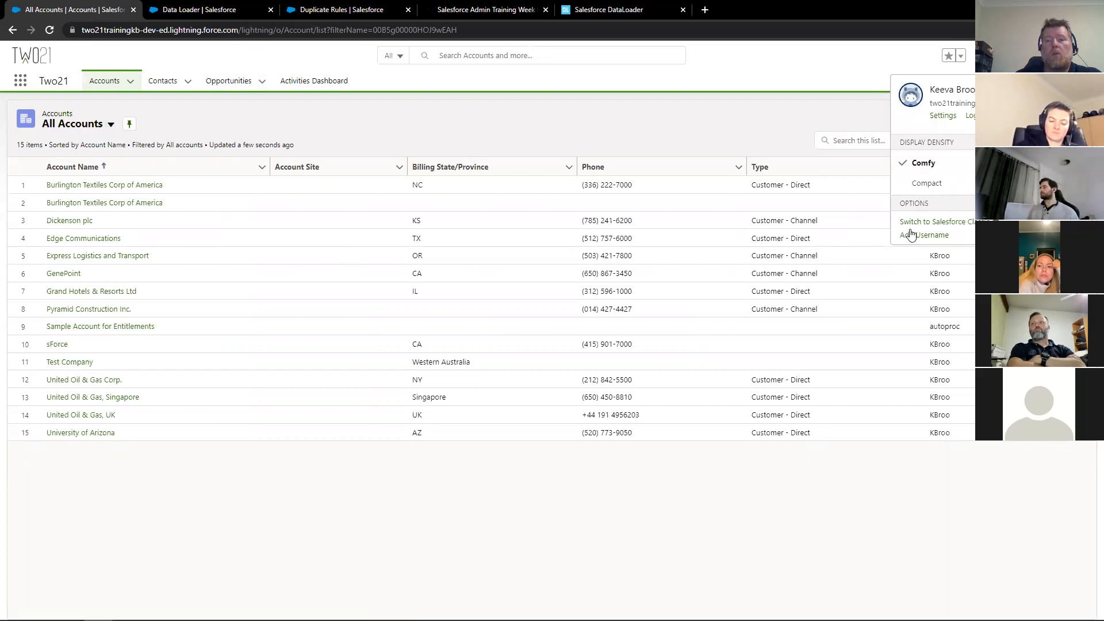
left_click(951, 224)
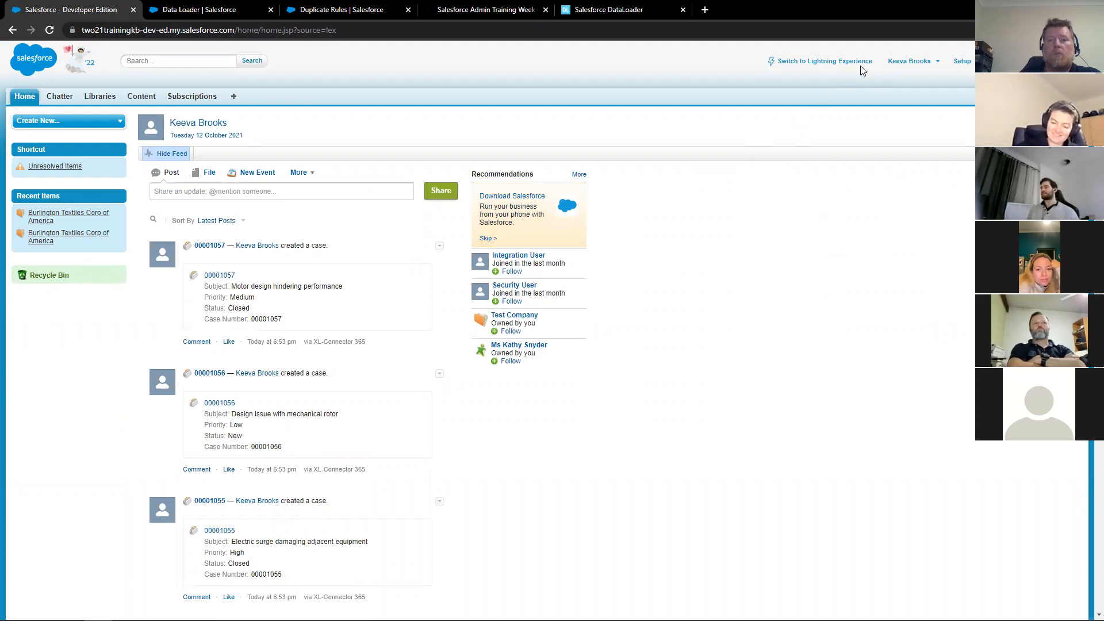
- Restore three deleted contacts from the Recycle Bin, one deleted on 12/10/2021 and two deleted on 11/10/2021
left_click(54, 278)
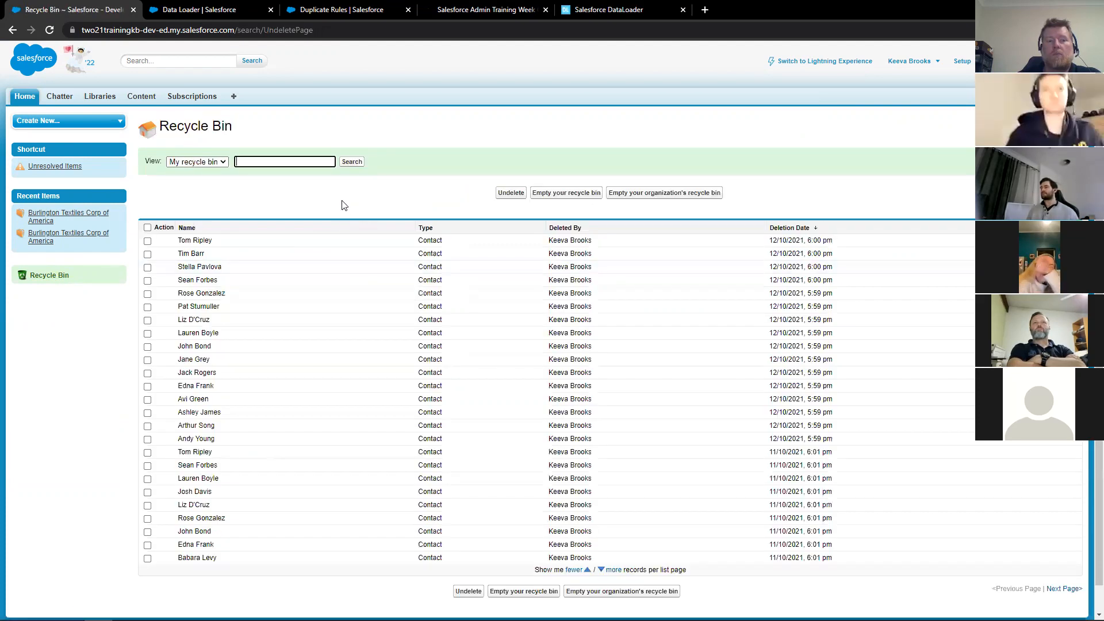
scroll(345, 208, "down", 1)
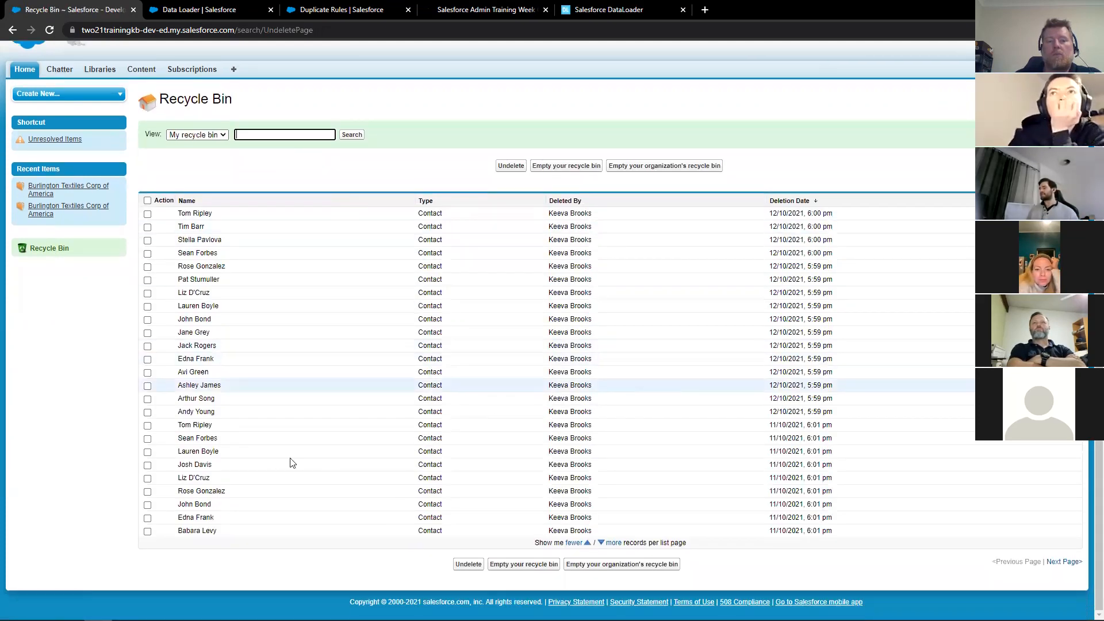
left_click(147, 505)
left_click(147, 478)
left_click(147, 412)
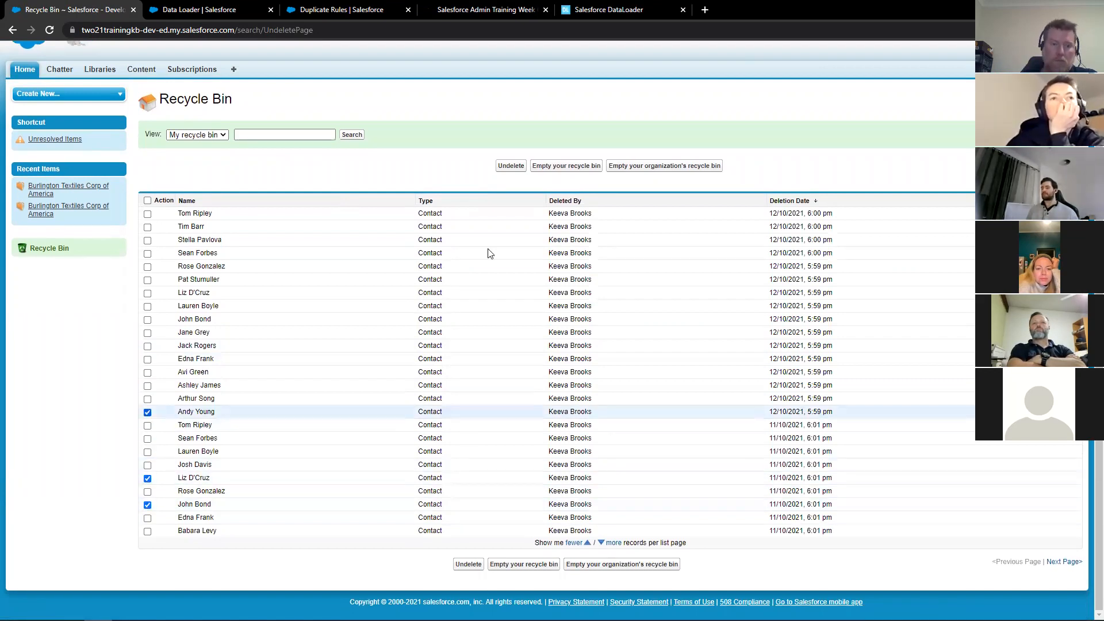
left_click(510, 167)
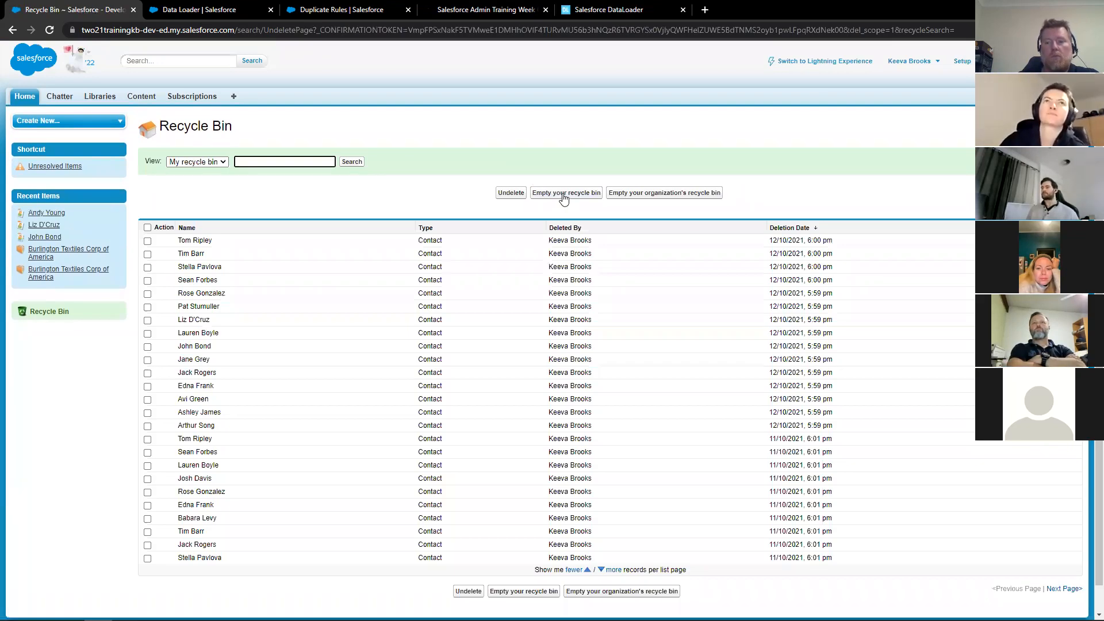
- Empty your own recycle bin and return from Salesforce Classic to Lightning Experience
left_click(562, 197)
left_click(611, 94)
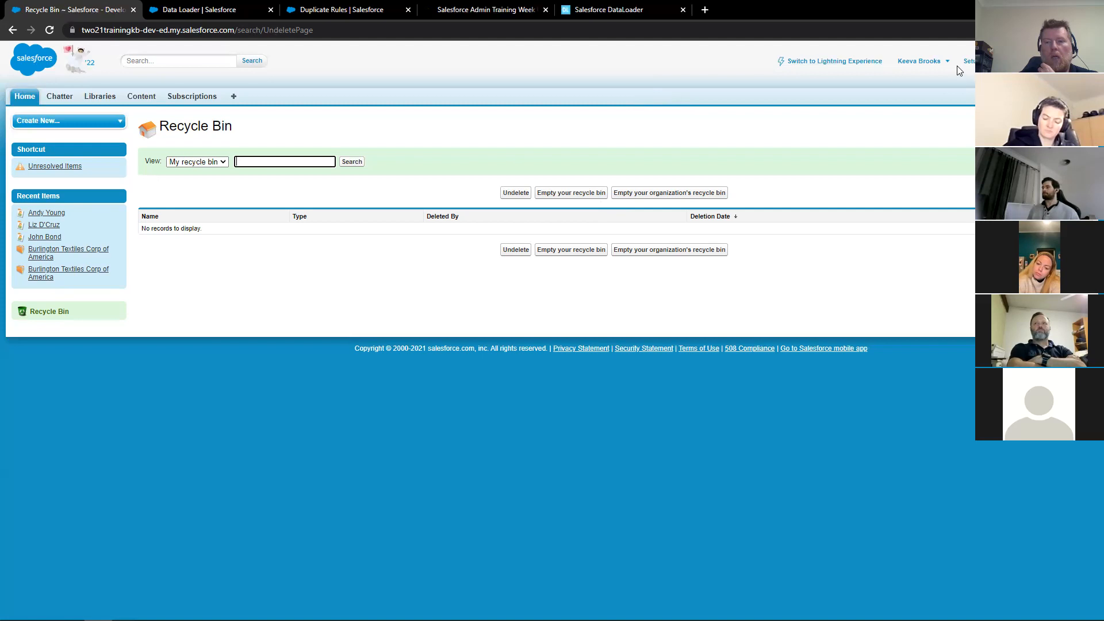
left_click(818, 68)
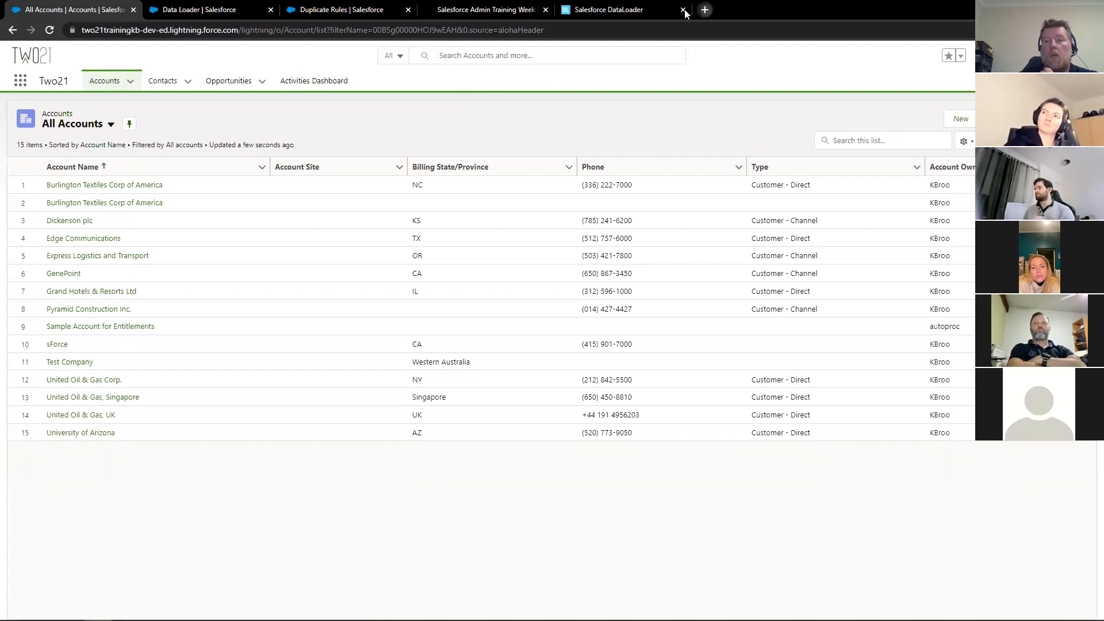
- Search the web for "set quote quantity to 1 by default" and read the Default Quote Line Item Quantity idea on IdeaExchange
key("ctrl+t")
type("set qut")
key("BackSpace")
type("ote q")
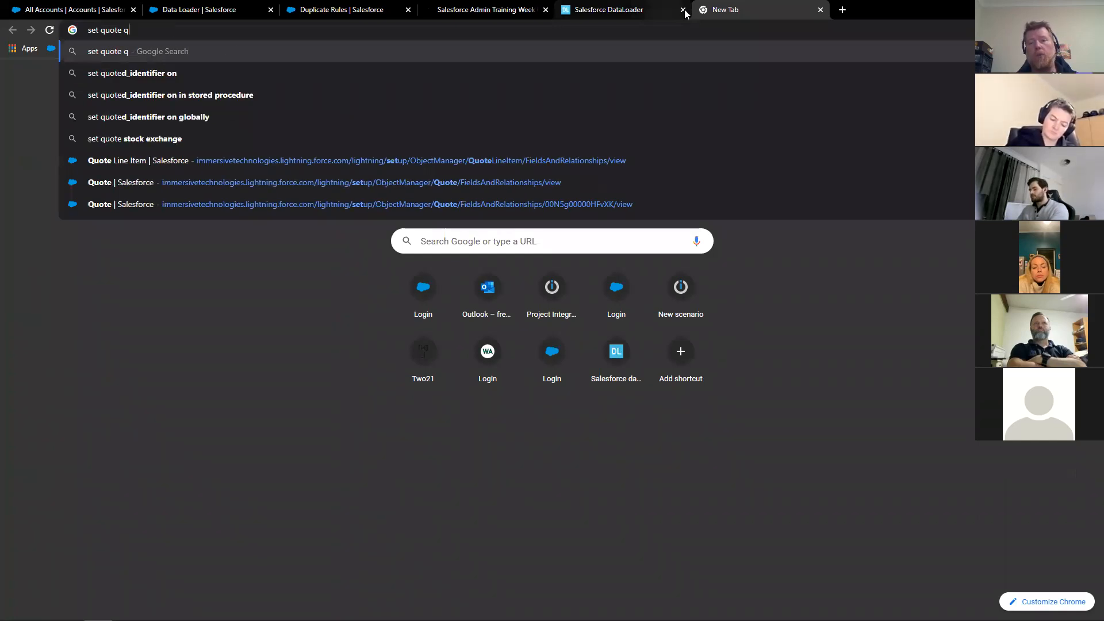
type("uantity ")
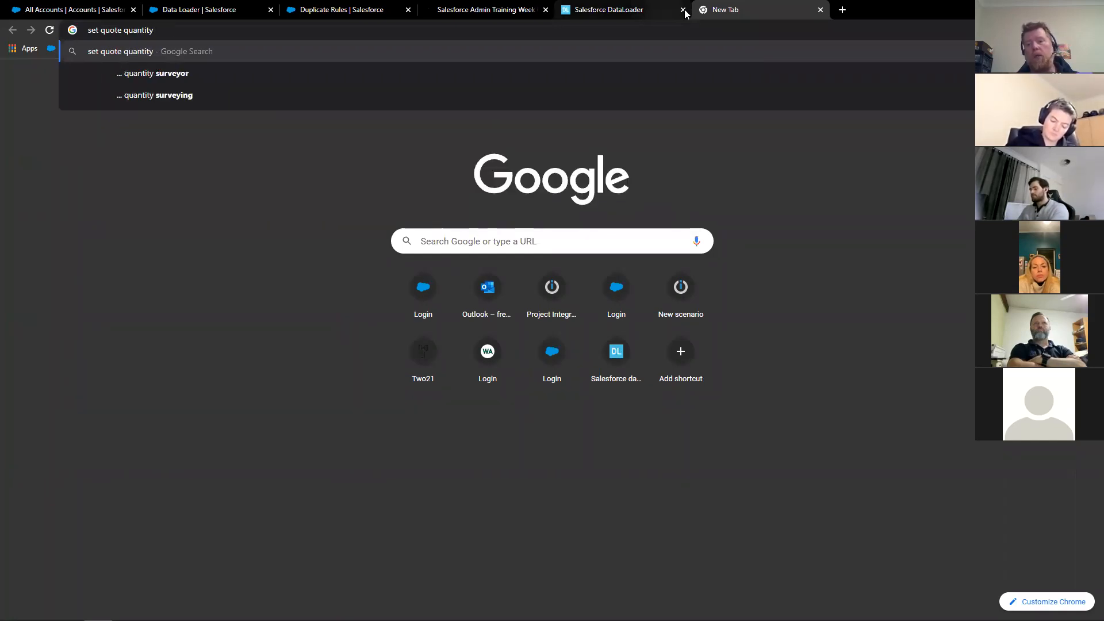
type("to 1")
type("by default")
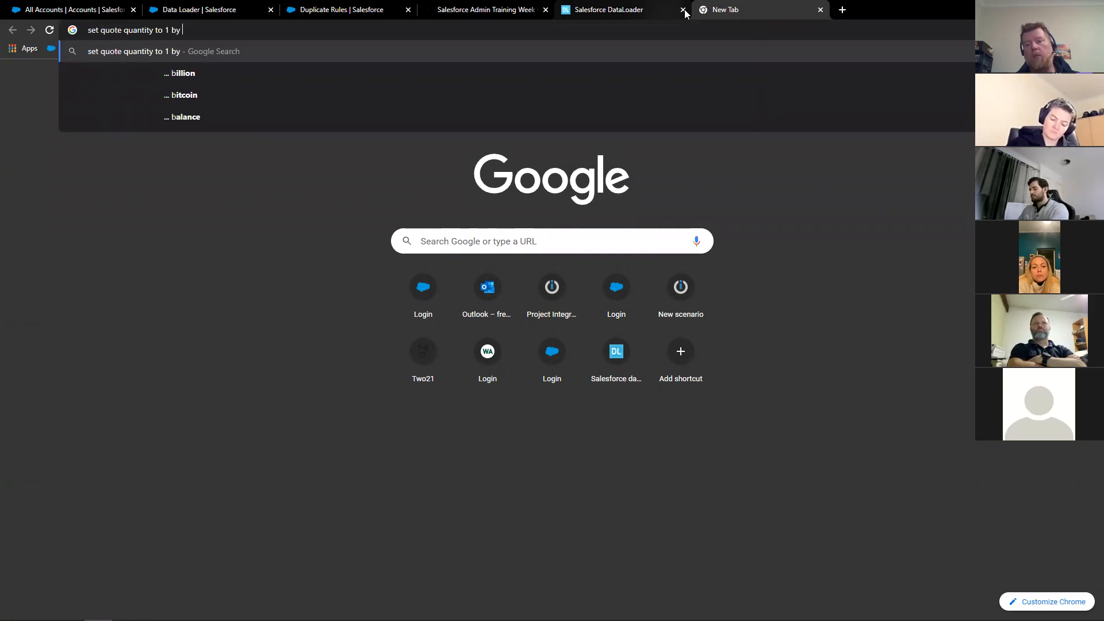
key("Return")
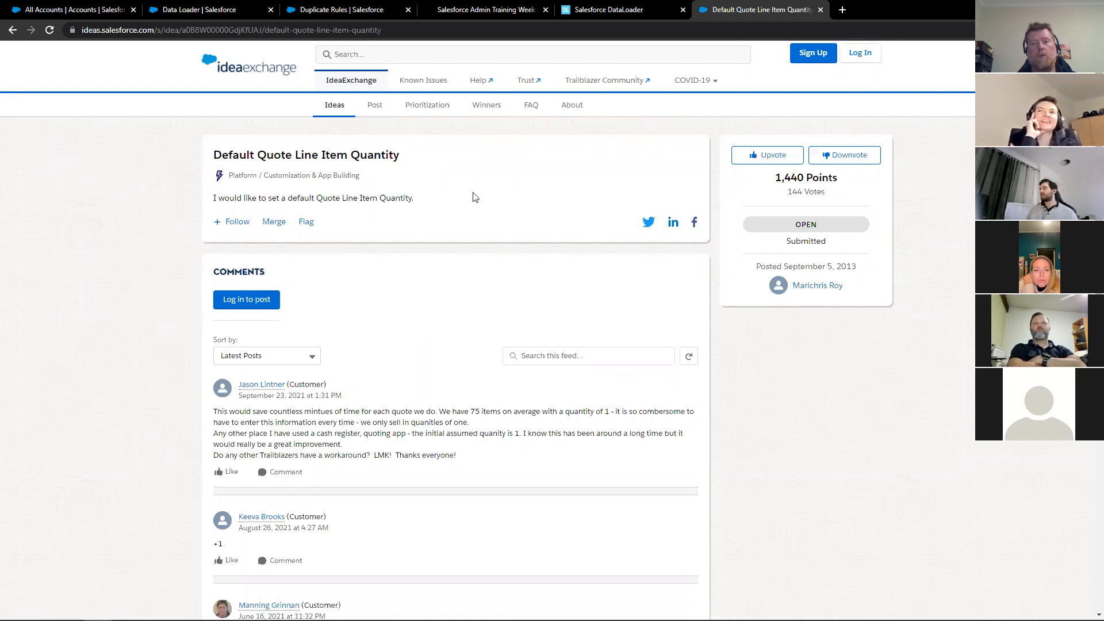
left_click_drag(211, 194, 400, 200)
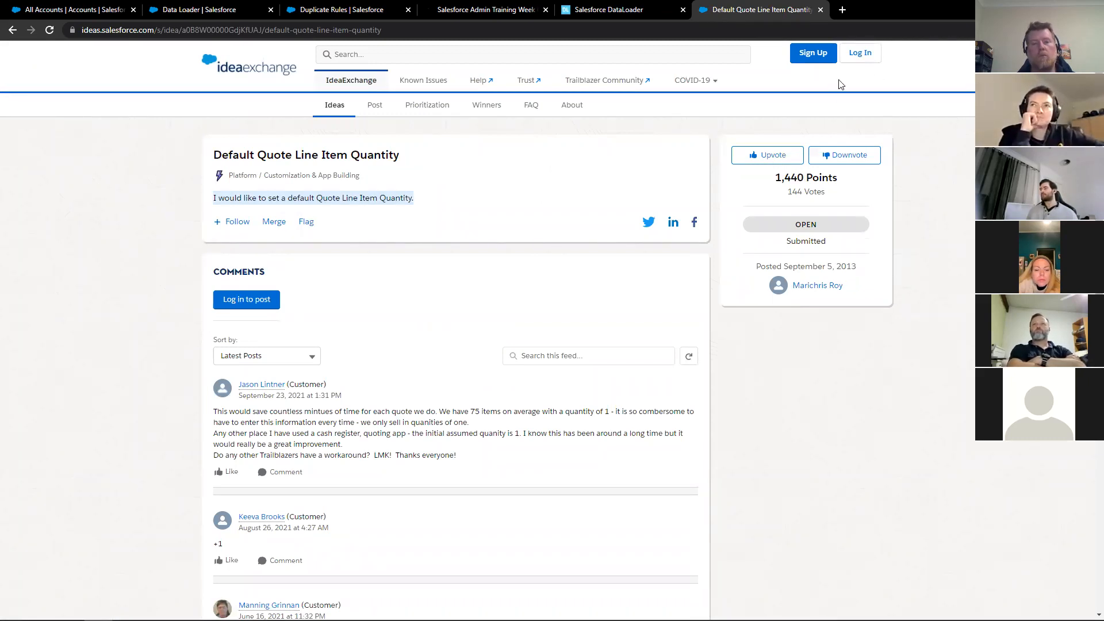
- Log in to IdeaExchange through Salesforce with the saved credentials and check the posting date of the Default Quote Line Item Quantity idea
left_click(845, 64)
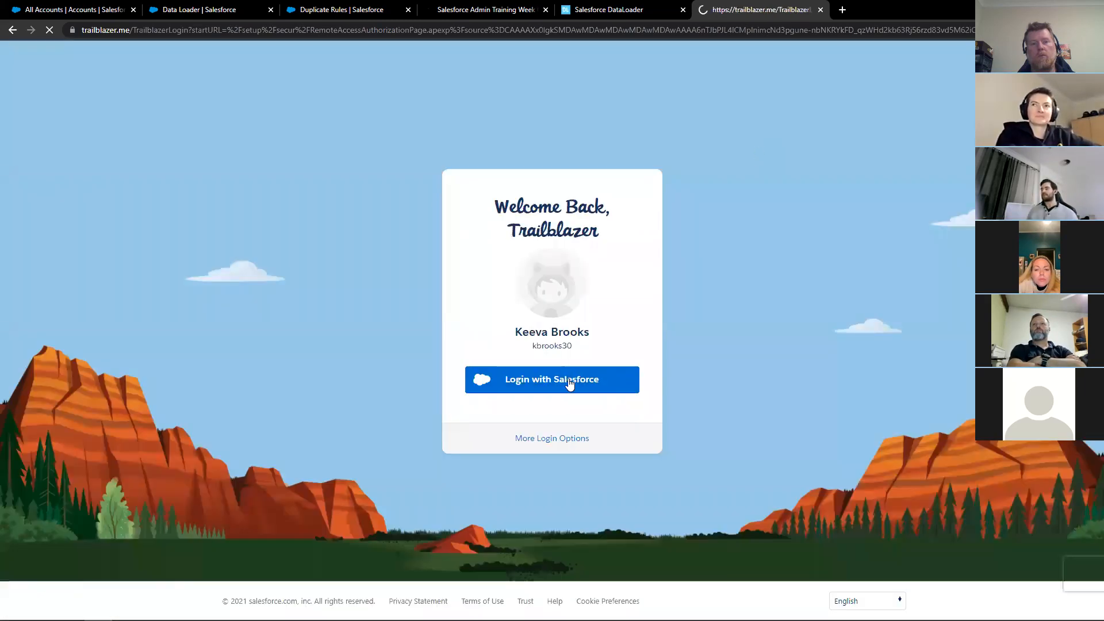
left_click(570, 382)
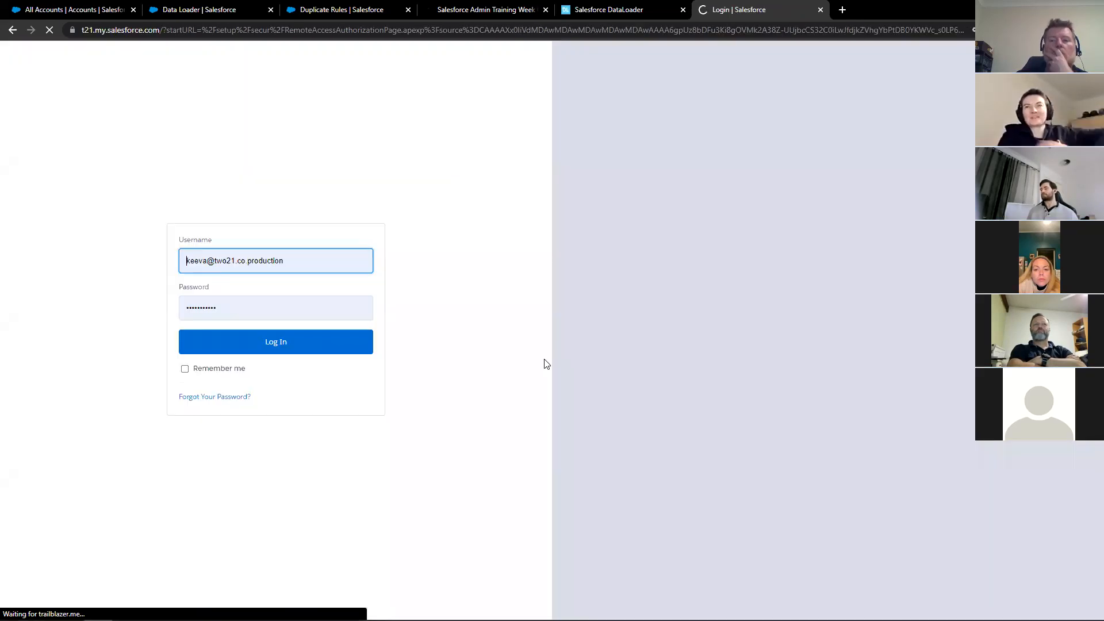
left_click(265, 348)
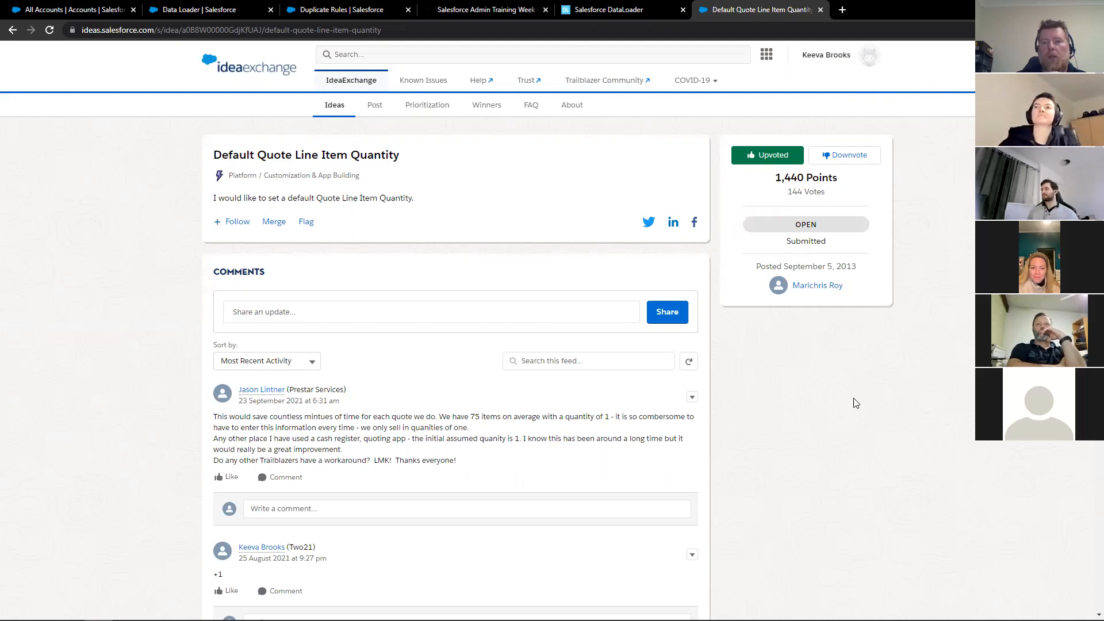
left_click_drag(764, 260, 867, 269)
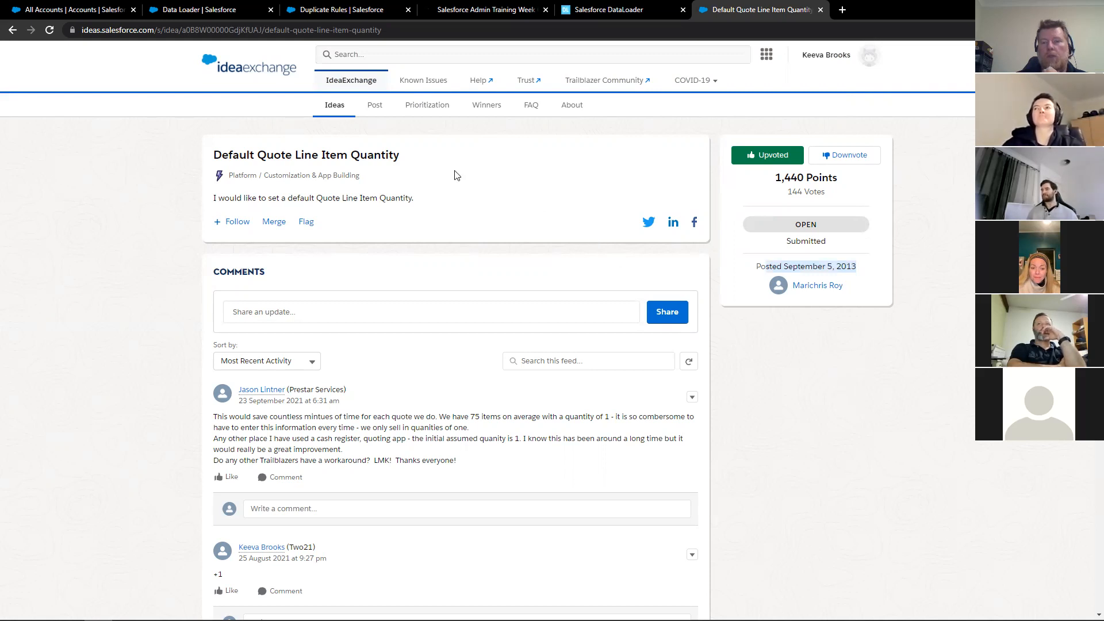
- Examine the idea ranking, categories, effort and totals in September's prioritization cycle results on IdeaExchange
left_click(434, 111)
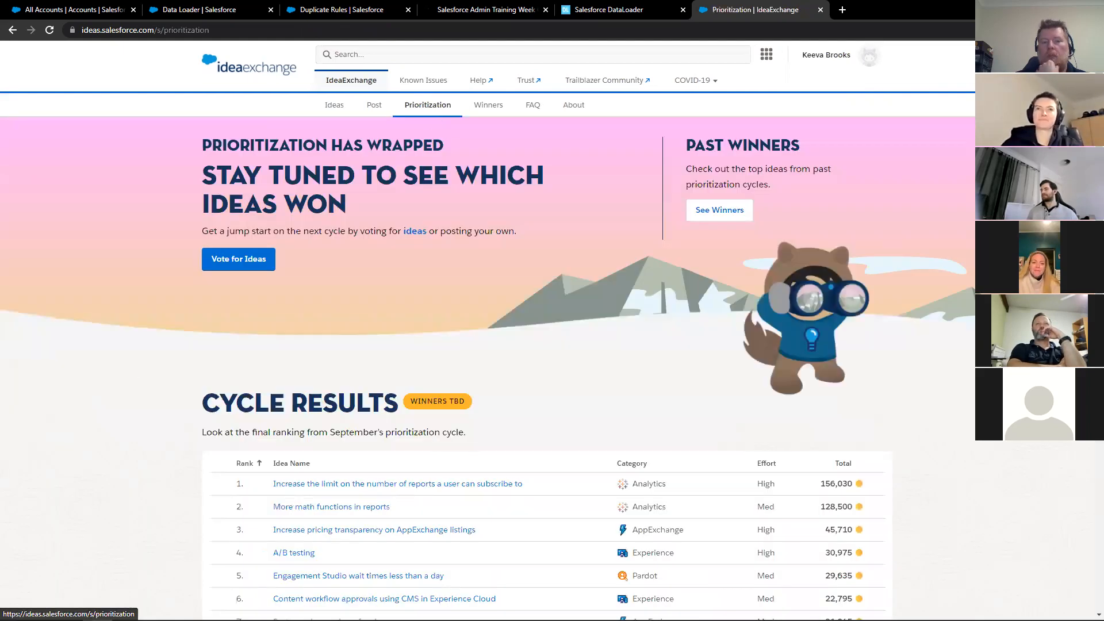
scroll(177, 339, "down", 3)
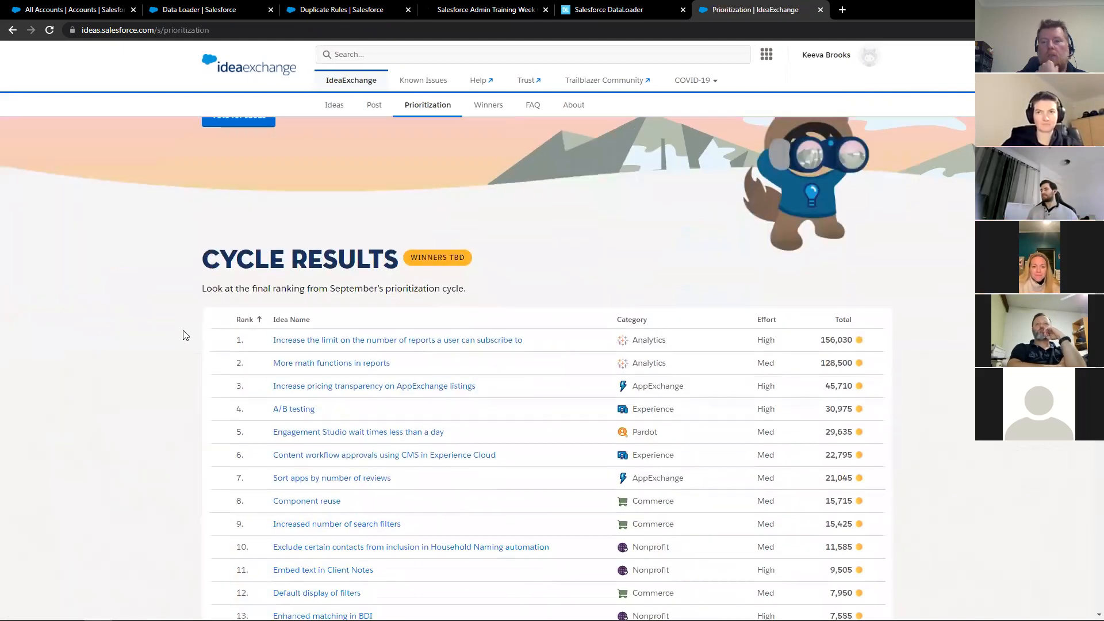
scroll(196, 331, "down", 1)
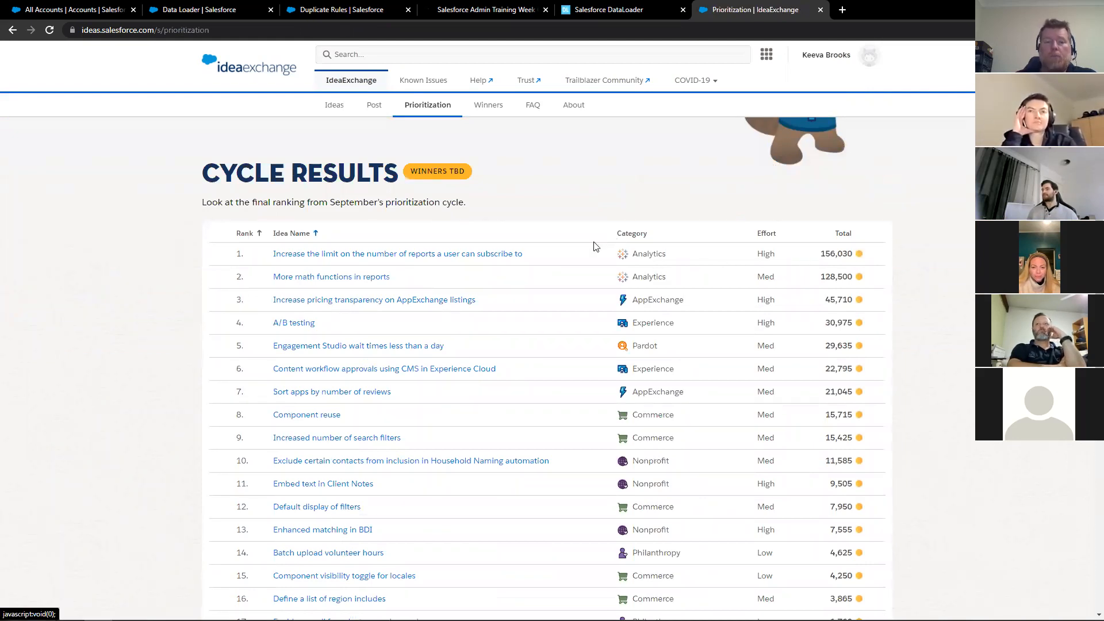
scroll(196, 228, "up", 1)
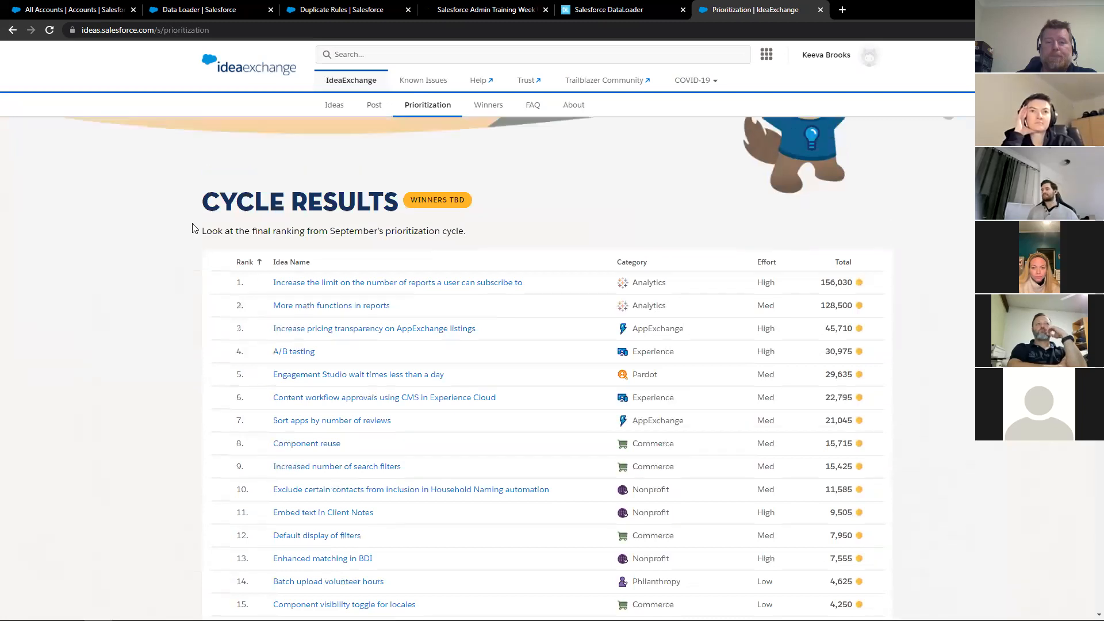
scroll(644, 202, "up", 1)
scroll(690, 241, "down", 1)
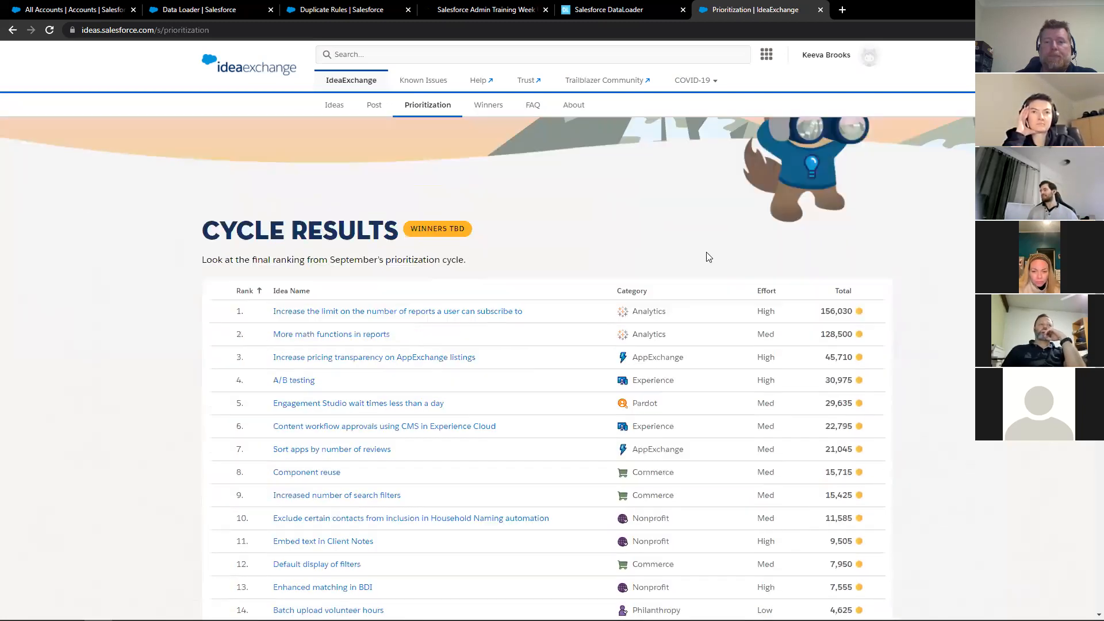
left_click_drag(852, 313, 860, 316)
scroll(860, 330, "down", 1)
scroll(859, 327, "up", 1)
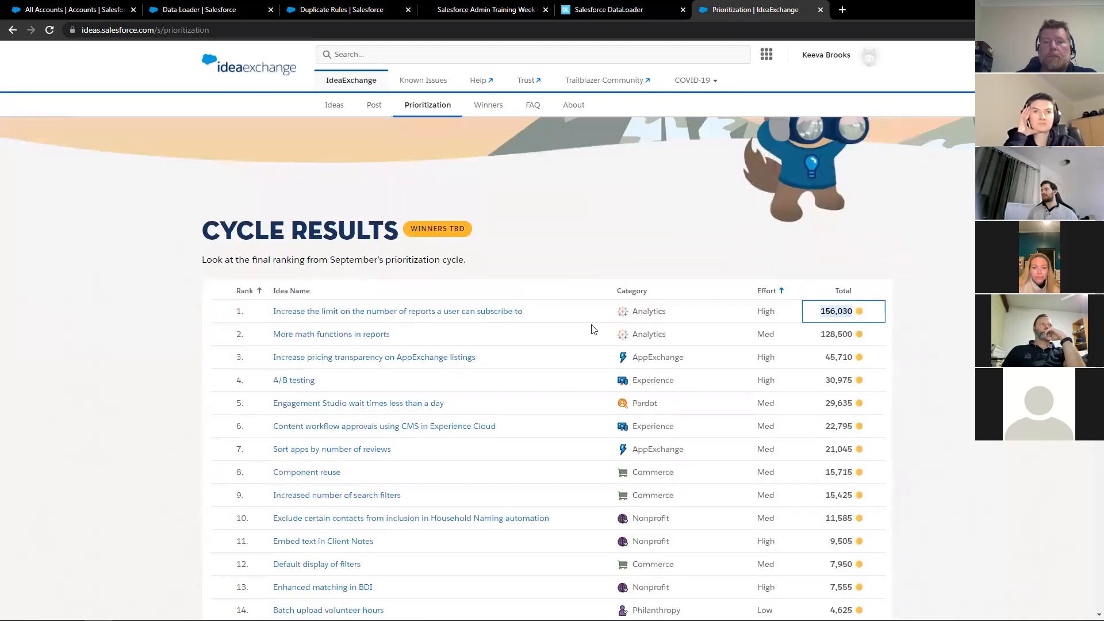
scroll(492, 387, "up", 1)
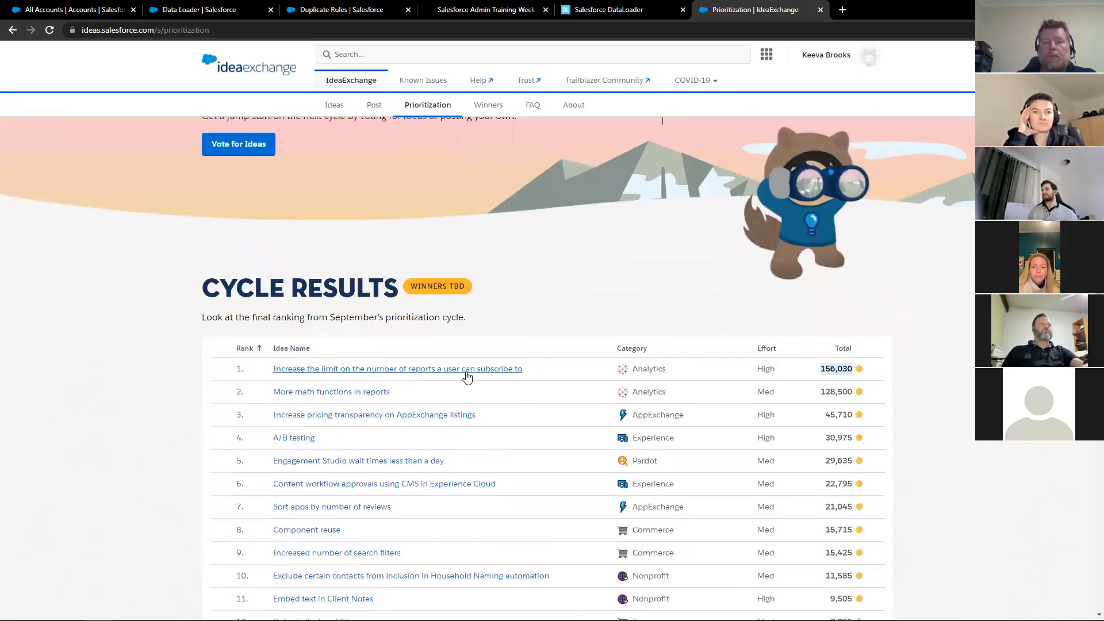
- Open the idea "Increase the limit on the number of reports a user can subscribe to" and read the update from Salesforce
left_click(466, 377)
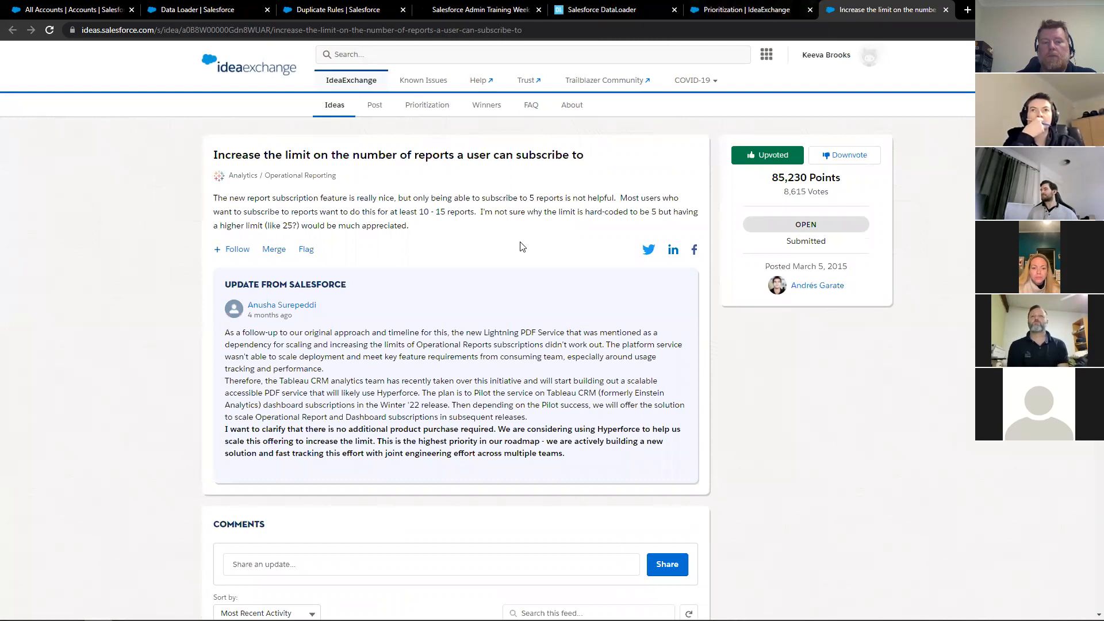
scroll(522, 246, "down", 2)
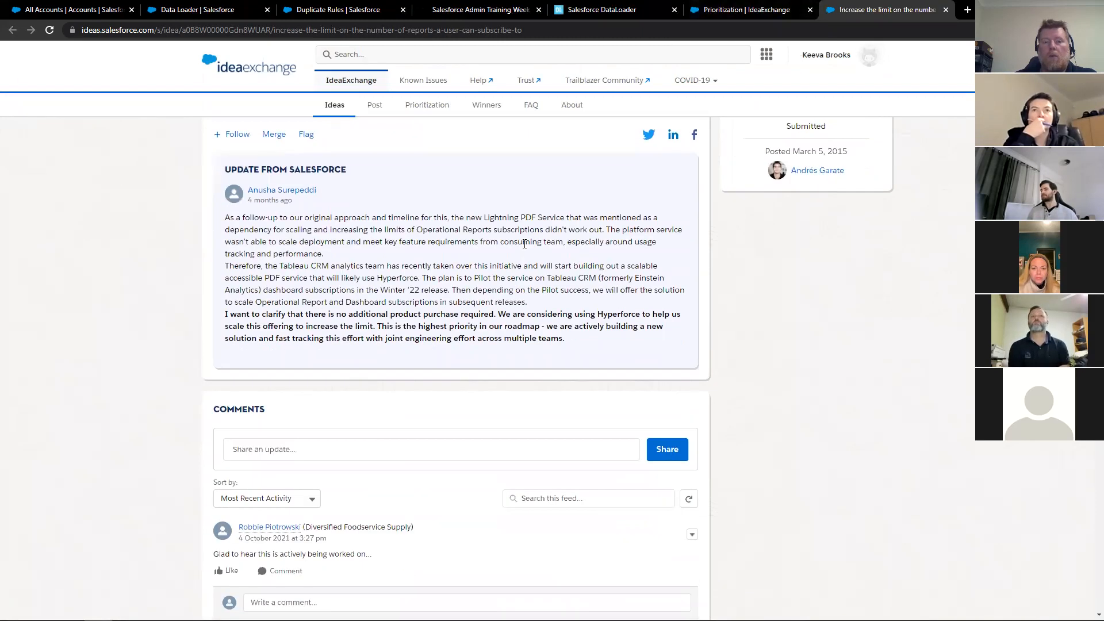
scroll(524, 244, "up", 2)
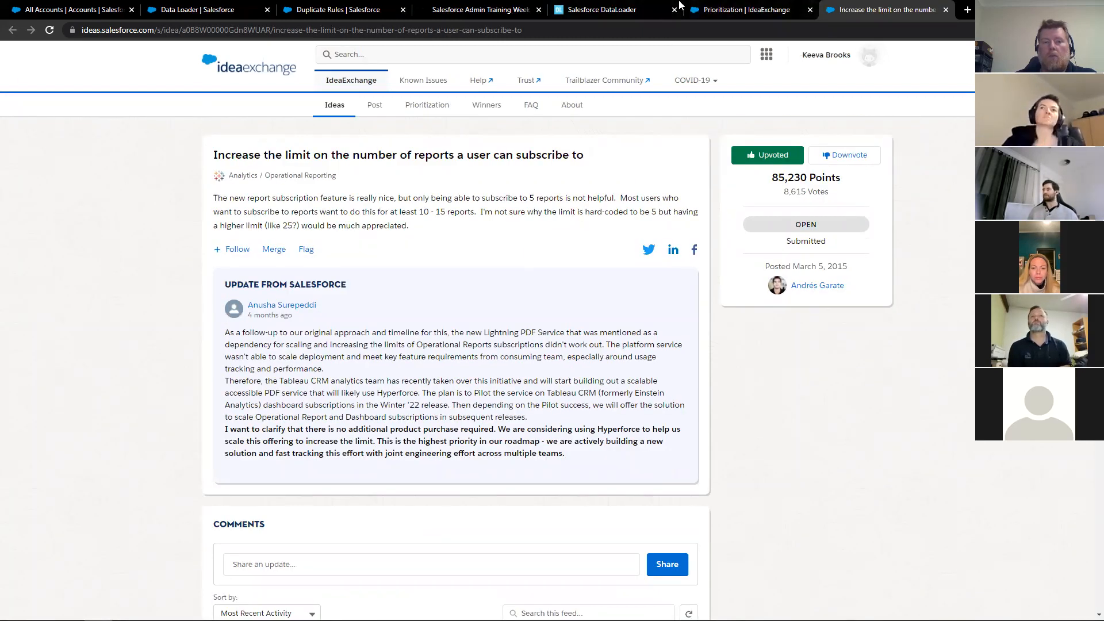